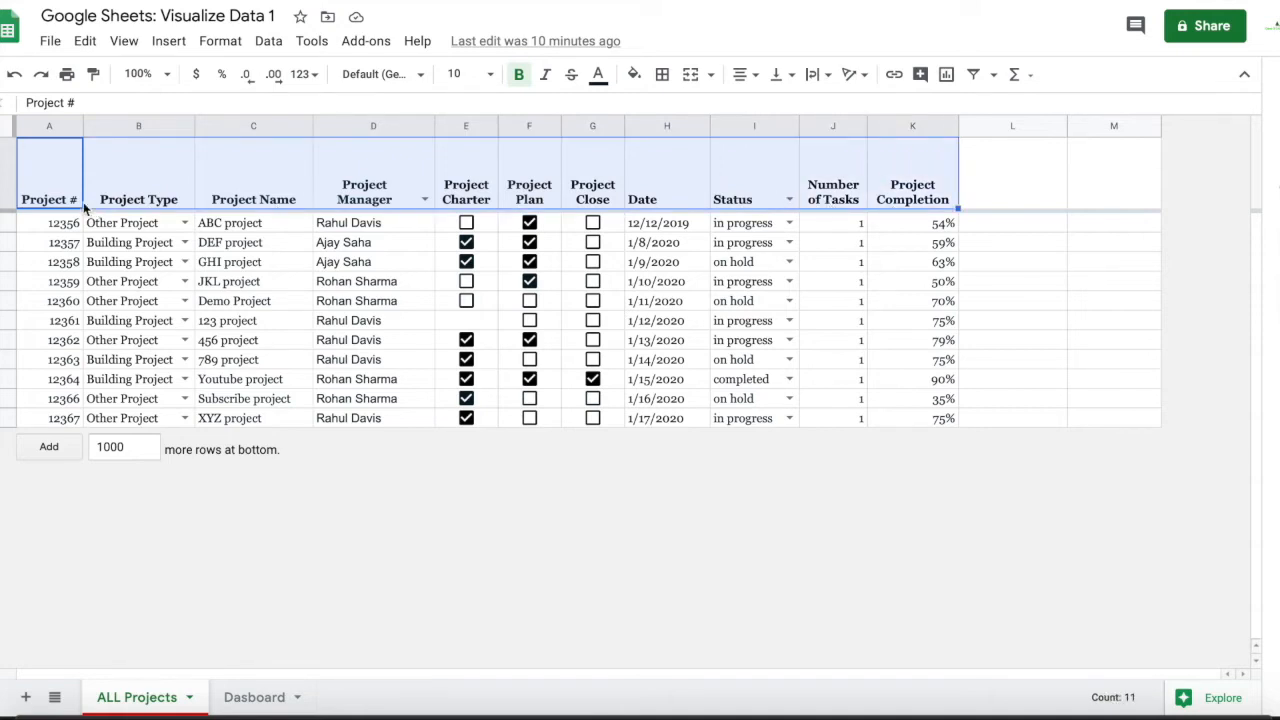
Highlight the whole project table on the ALL Projects sheet and switch to the Dasboard sheet
drag(2, 192, 10, 425)
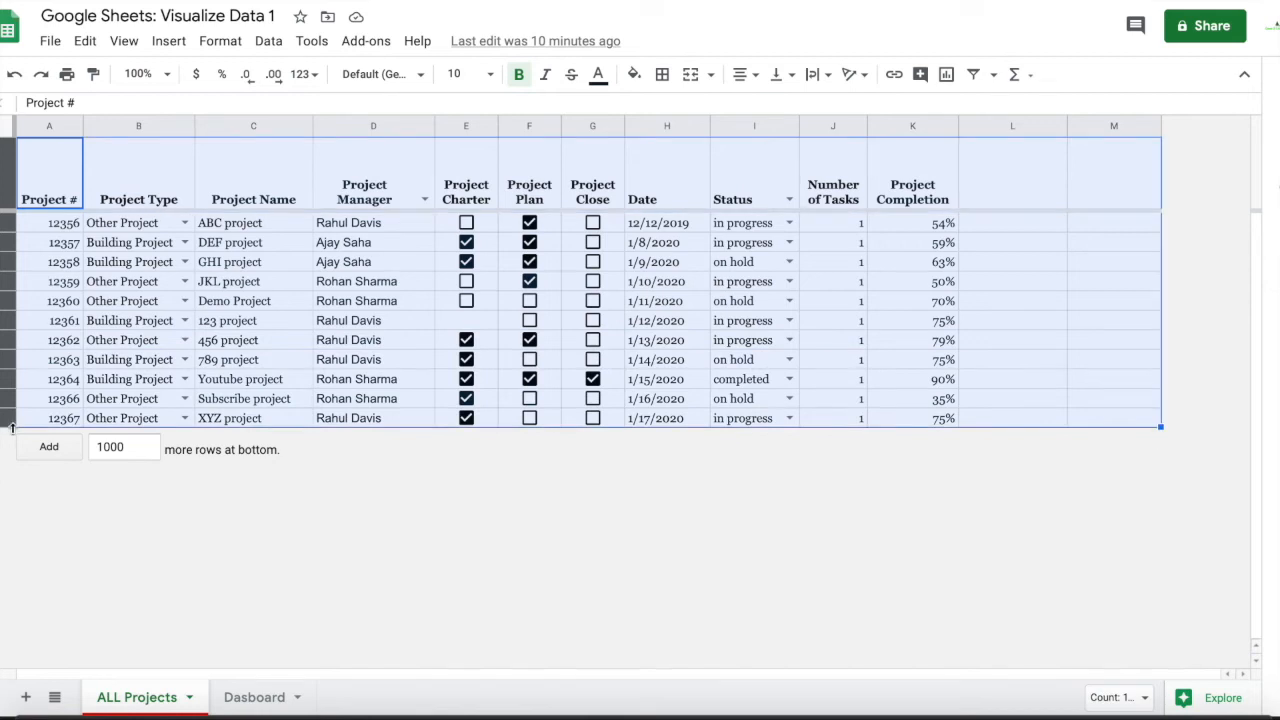
click(254, 699)
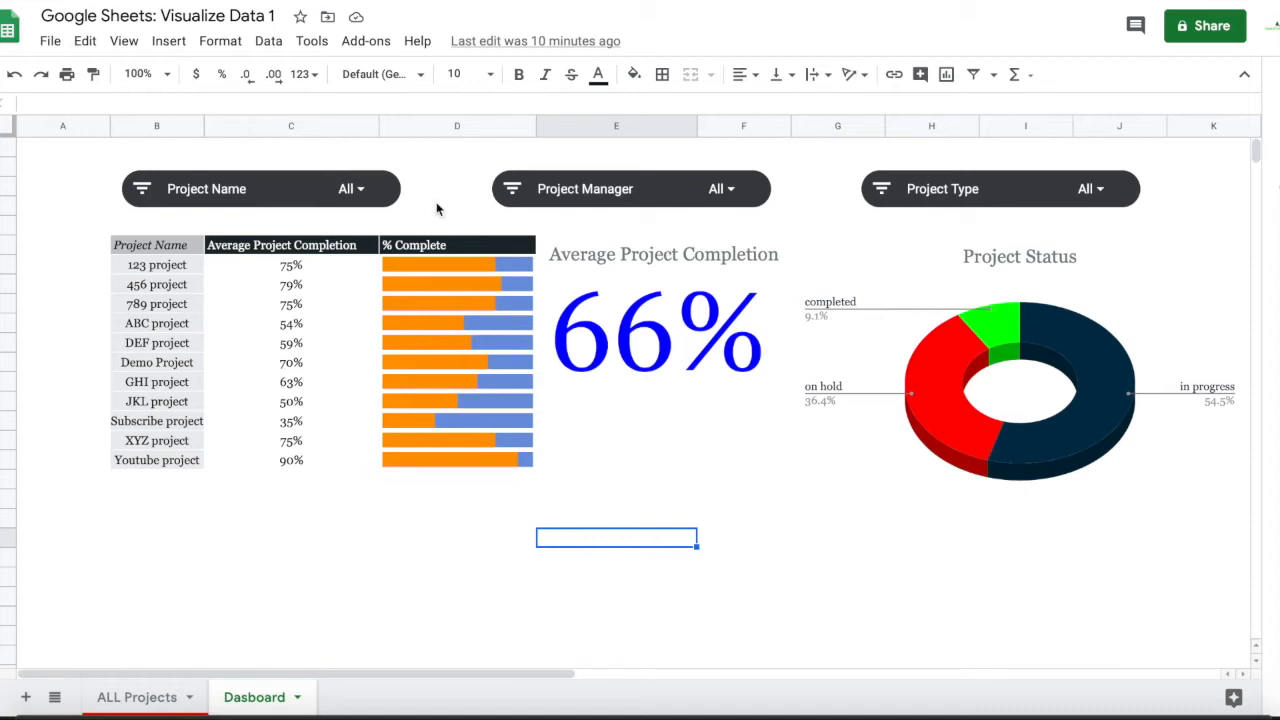
Filter the dashboard with the Project Name slicer so that only Demo Project is selected
click(363, 191)
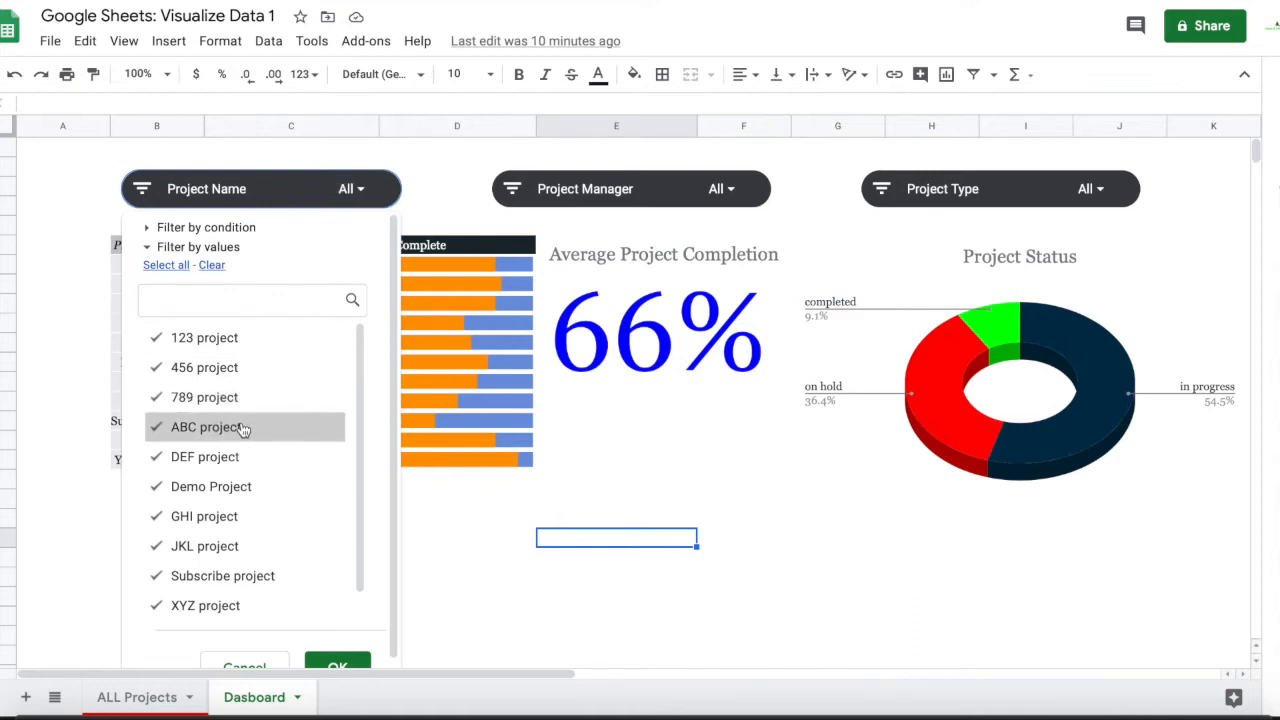
scroll(228, 520, down, 1)
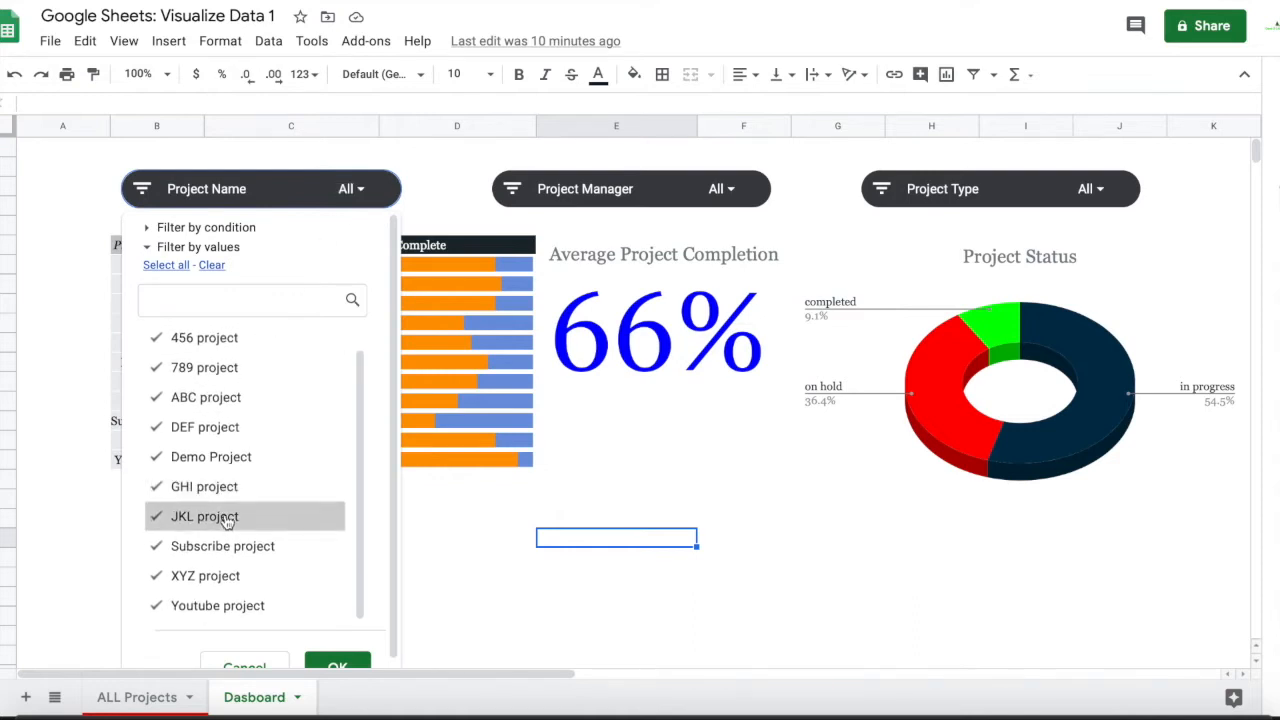
click(211, 265)
click(211, 457)
scroll(365, 509, down, 1)
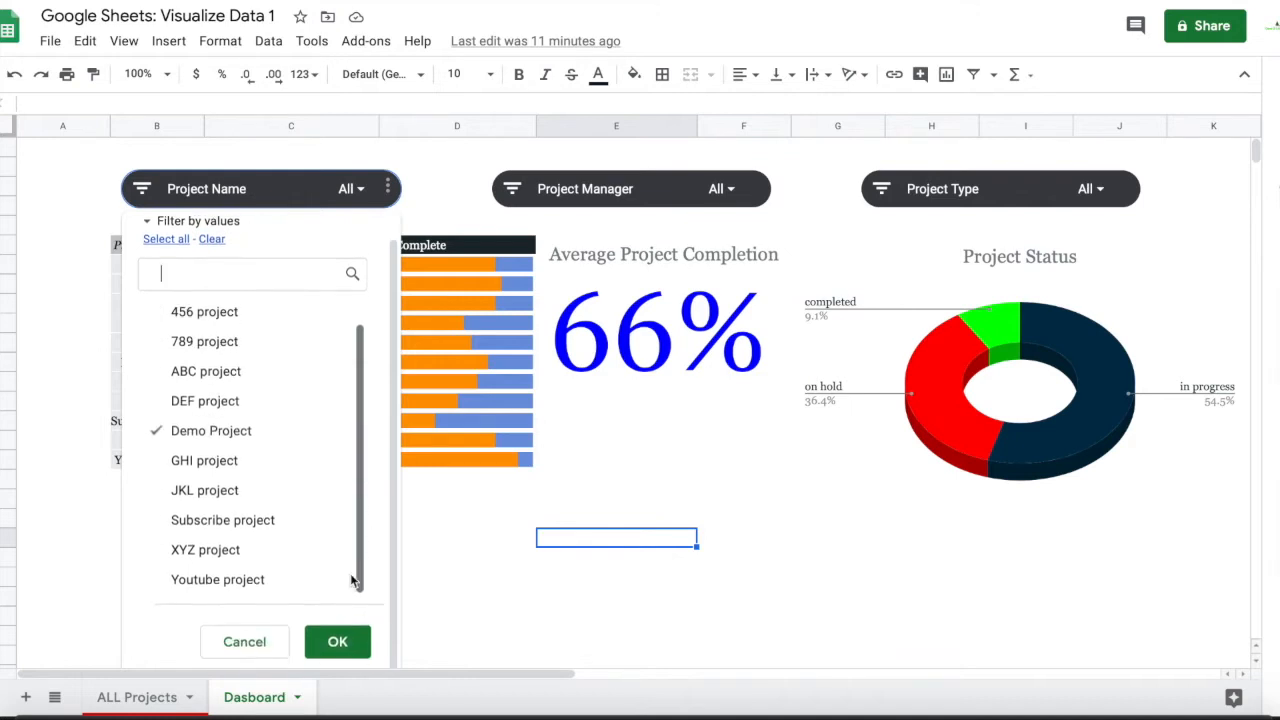
click(337, 650)
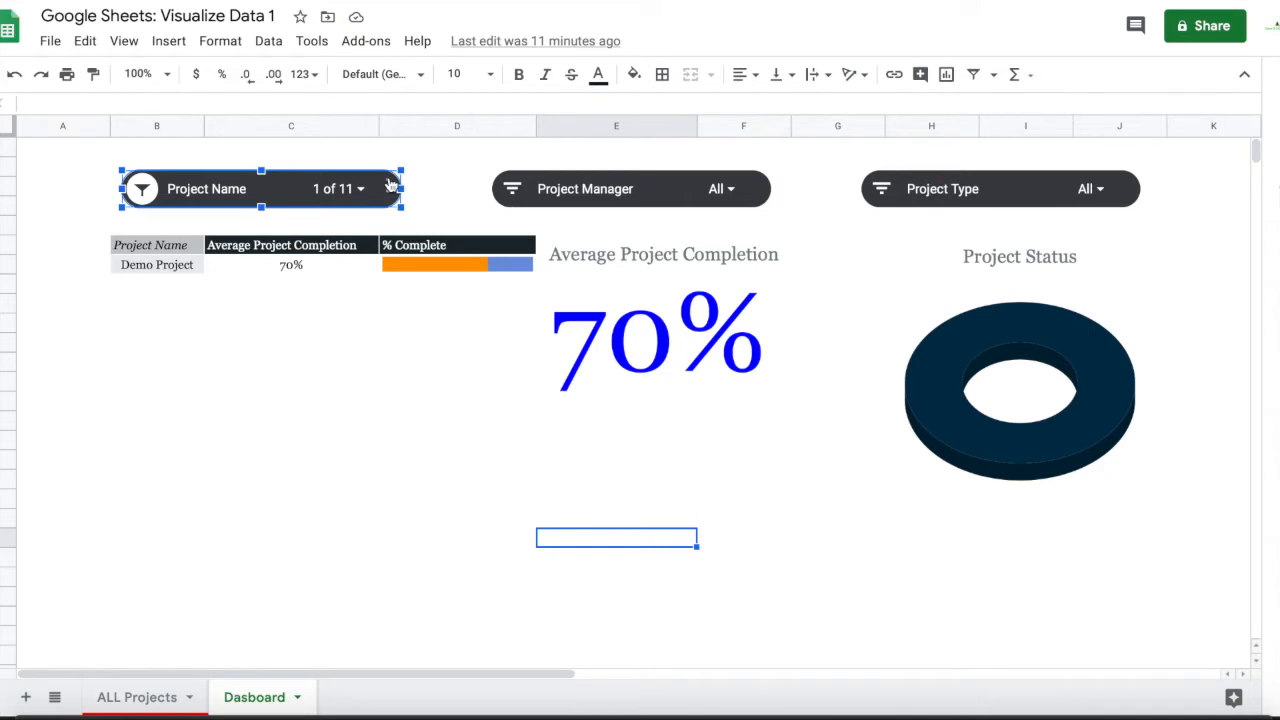
Reset the Project Name slicer to include all projects
click(358, 189)
click(166, 265)
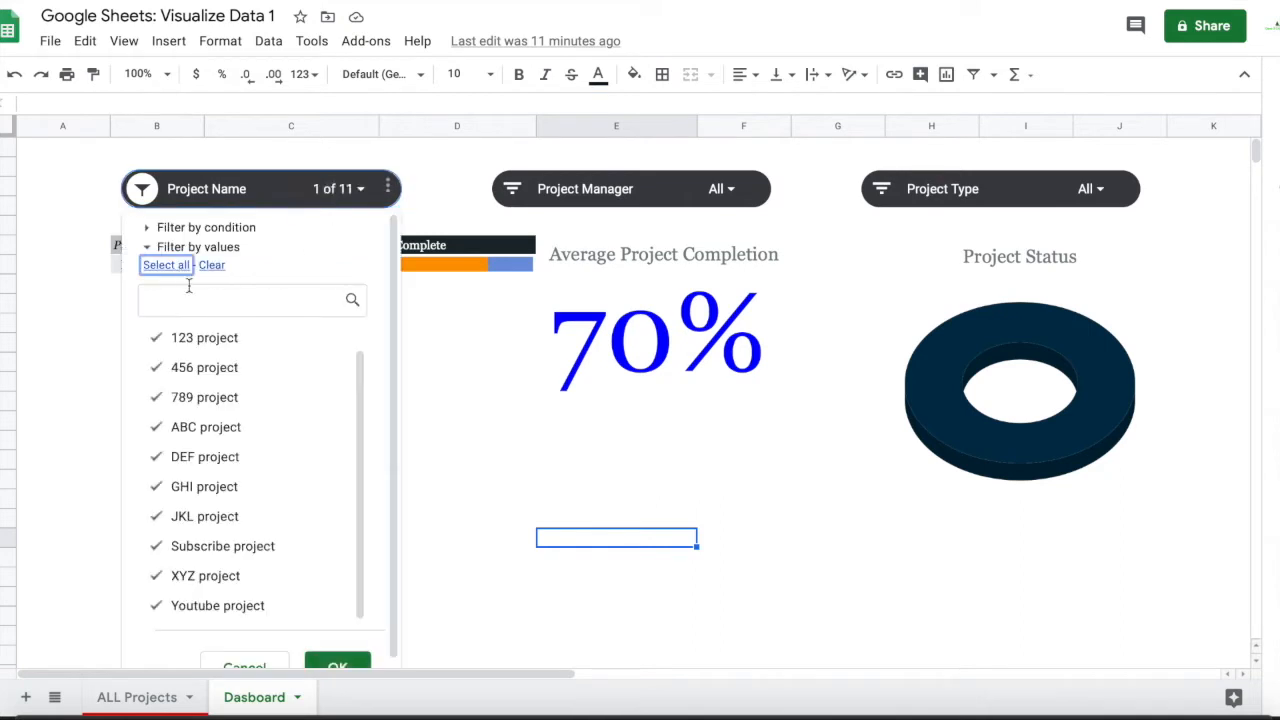
click(350, 664)
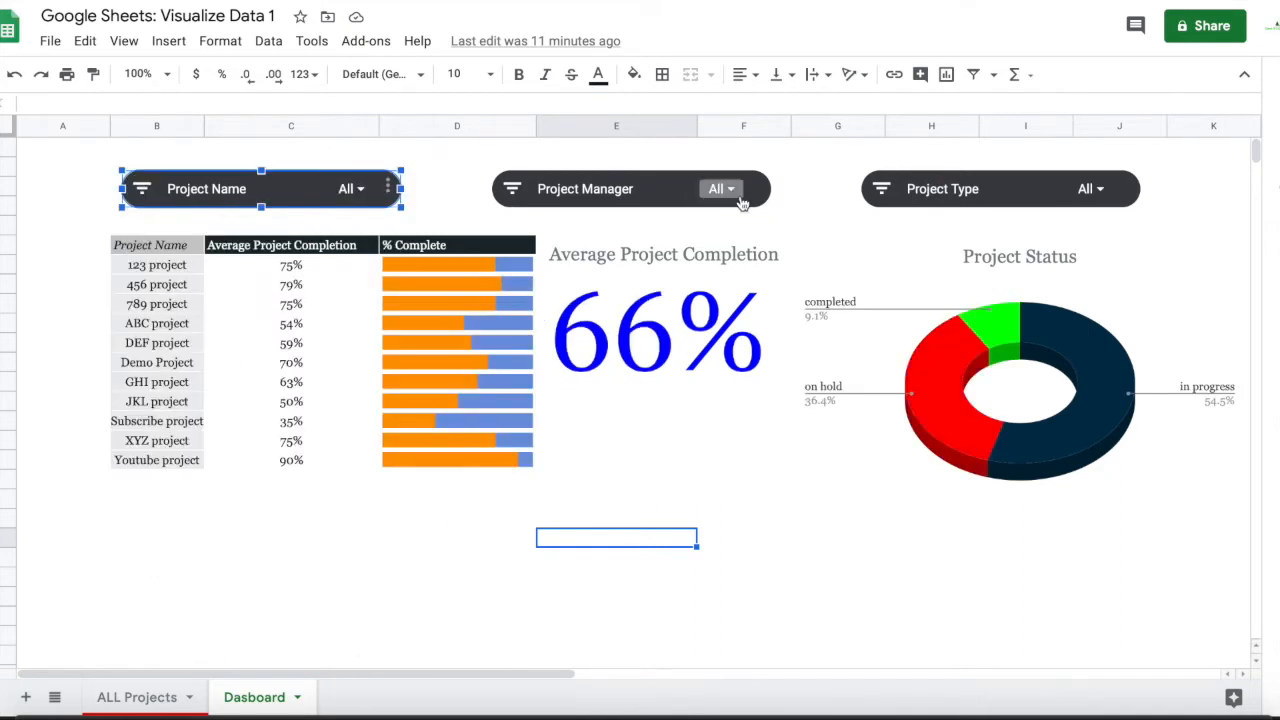
Examine the Project Manager entries on the ALL Projects sheet and return to the Dasboard sheet
click(133, 700)
click(378, 348)
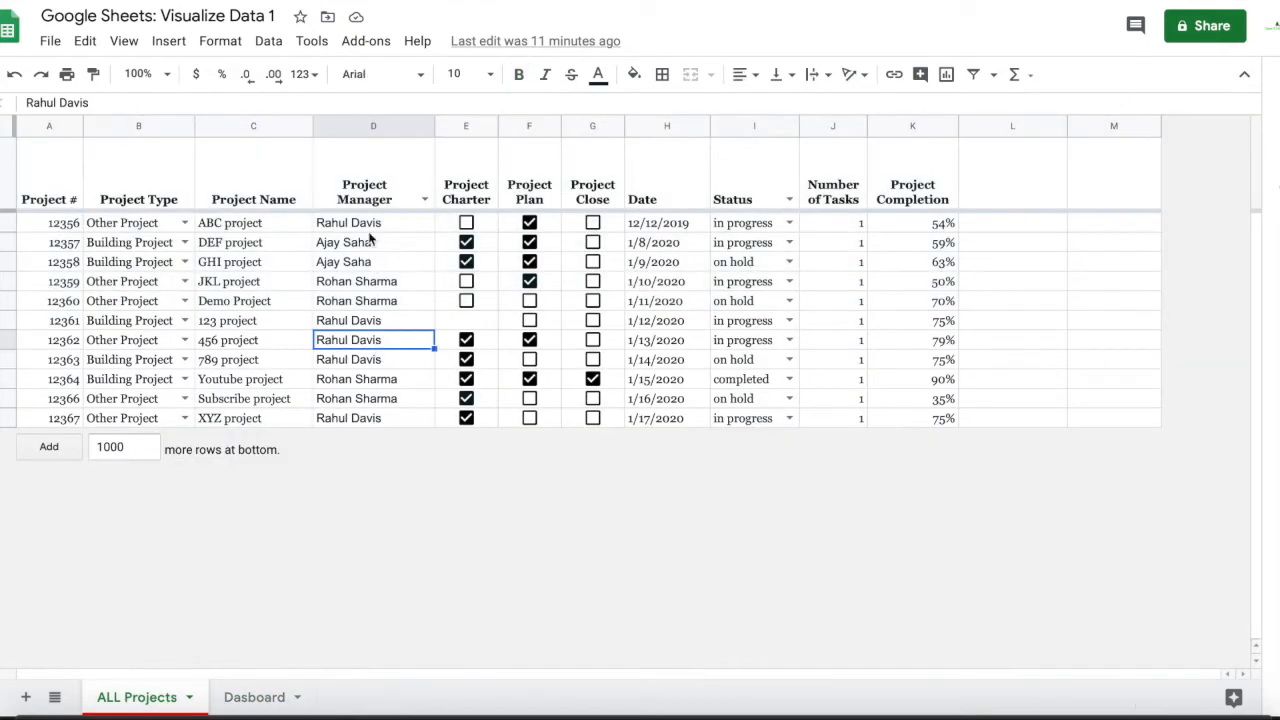
drag(369, 226, 357, 415)
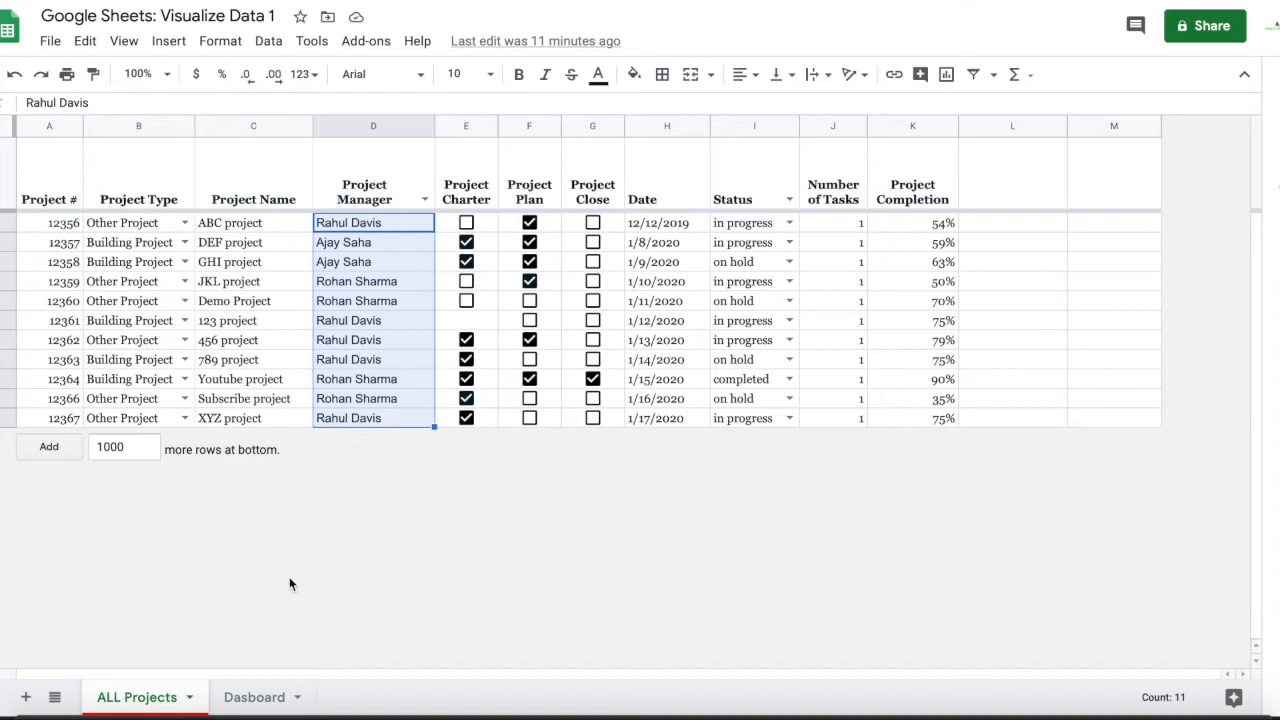
click(253, 700)
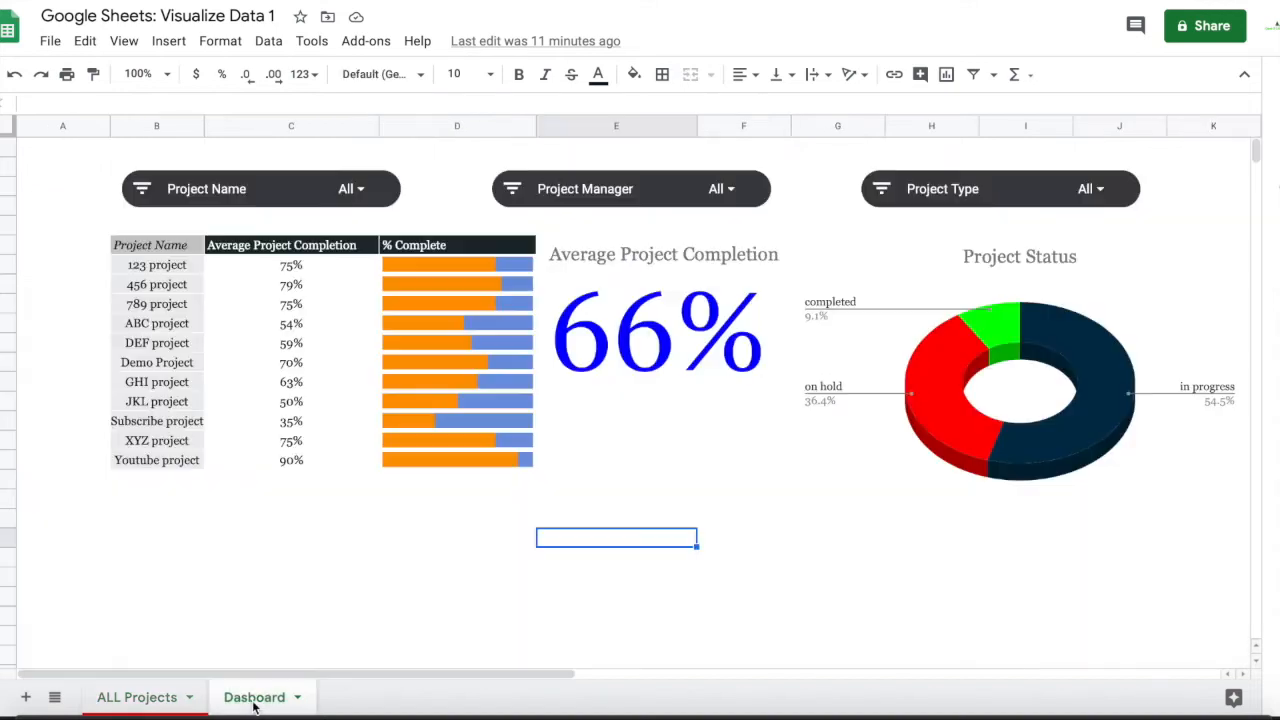
Filter the dashboard with the Project Manager slicer to only the last manager in the list
click(729, 189)
click(582, 265)
click(586, 397)
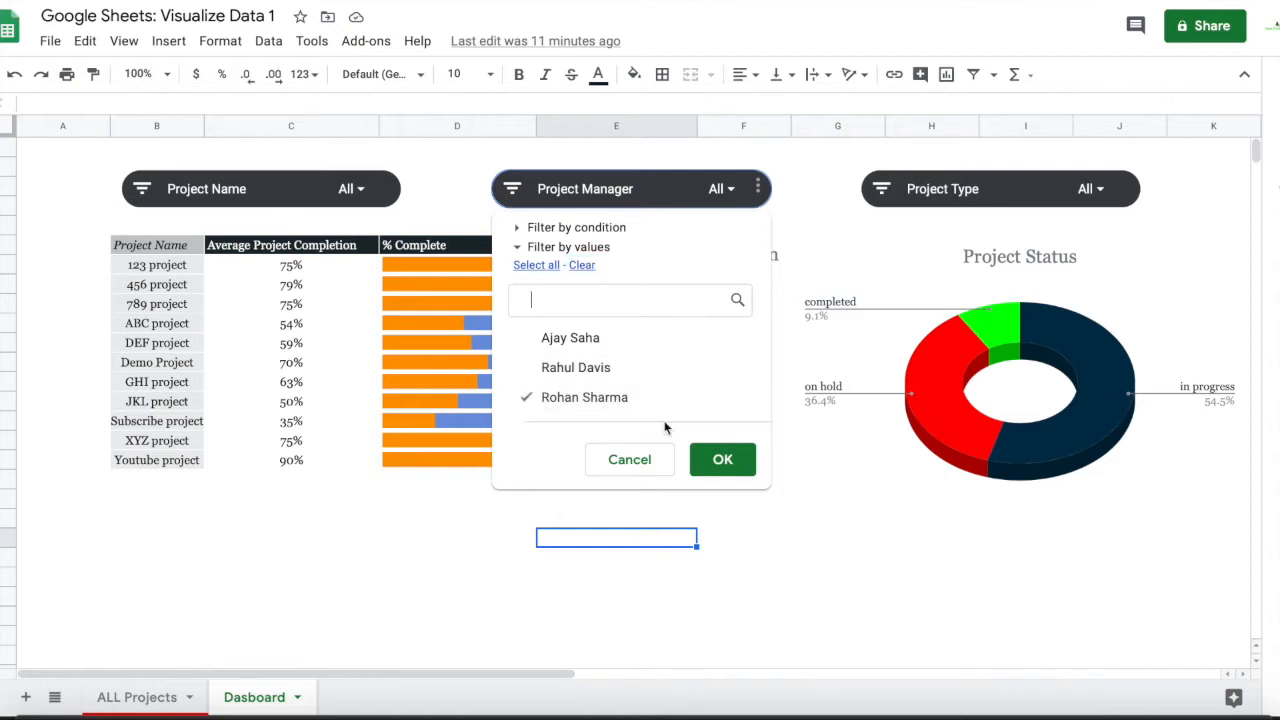
click(720, 459)
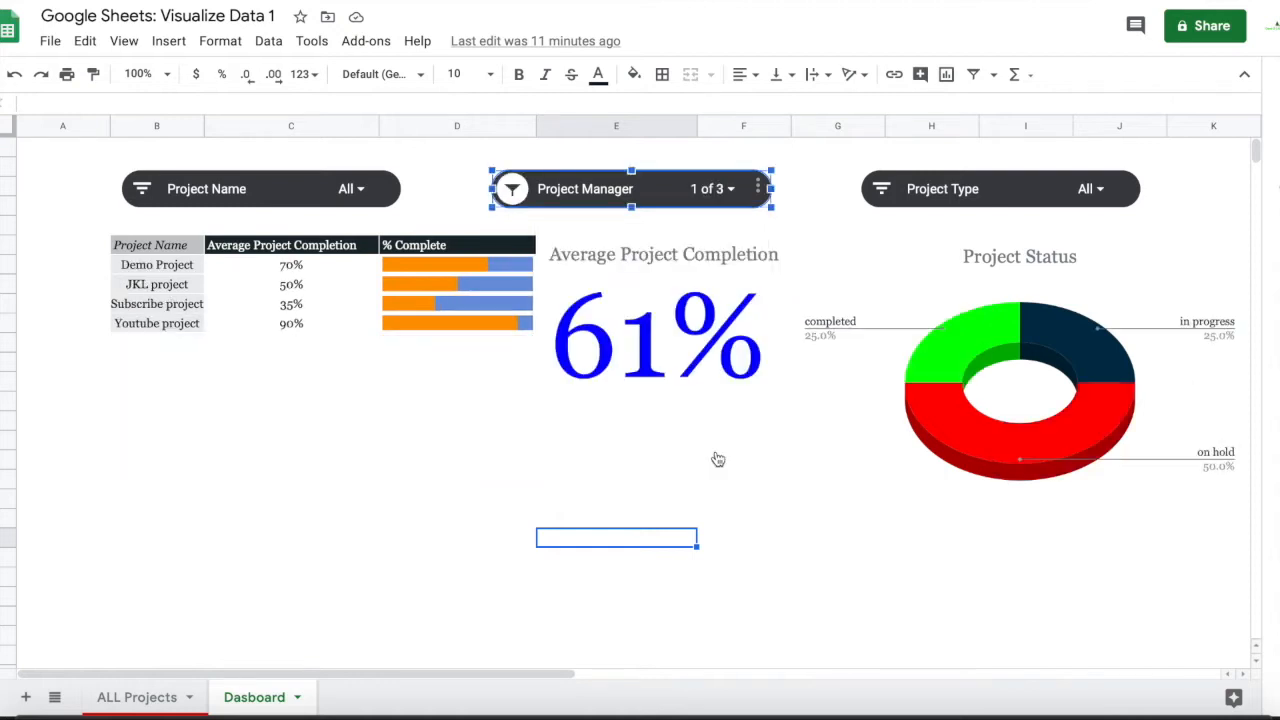
Reset the Project Manager slicer to include all managers
click(730, 190)
click(536, 265)
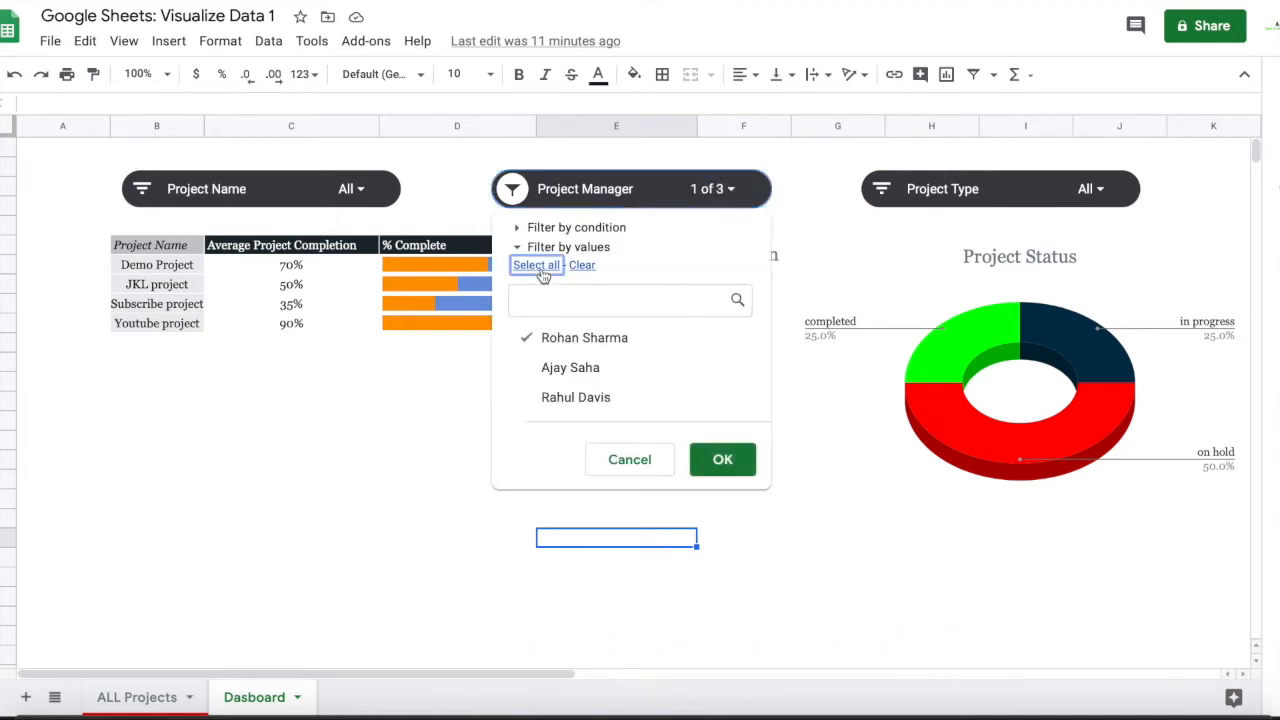
click(720, 463)
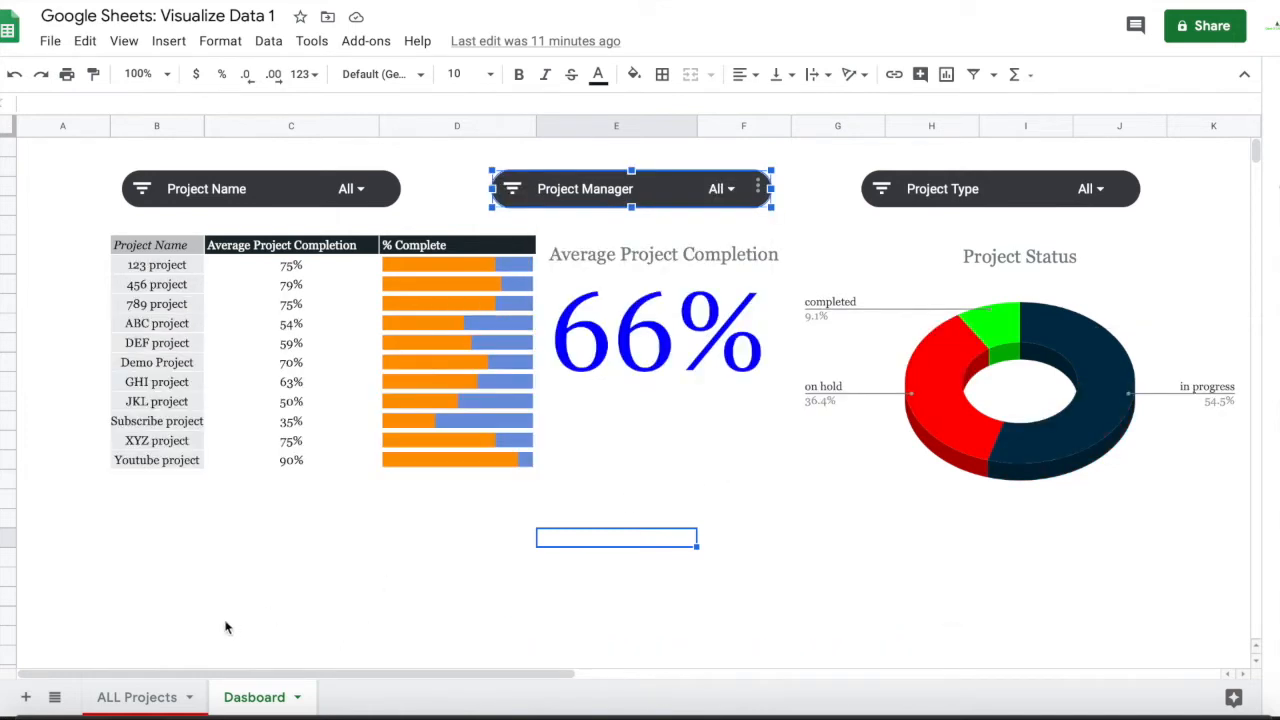
Examine the Project Type entries on the ALL Projects sheet and return to the Dasboard sheet
click(137, 697)
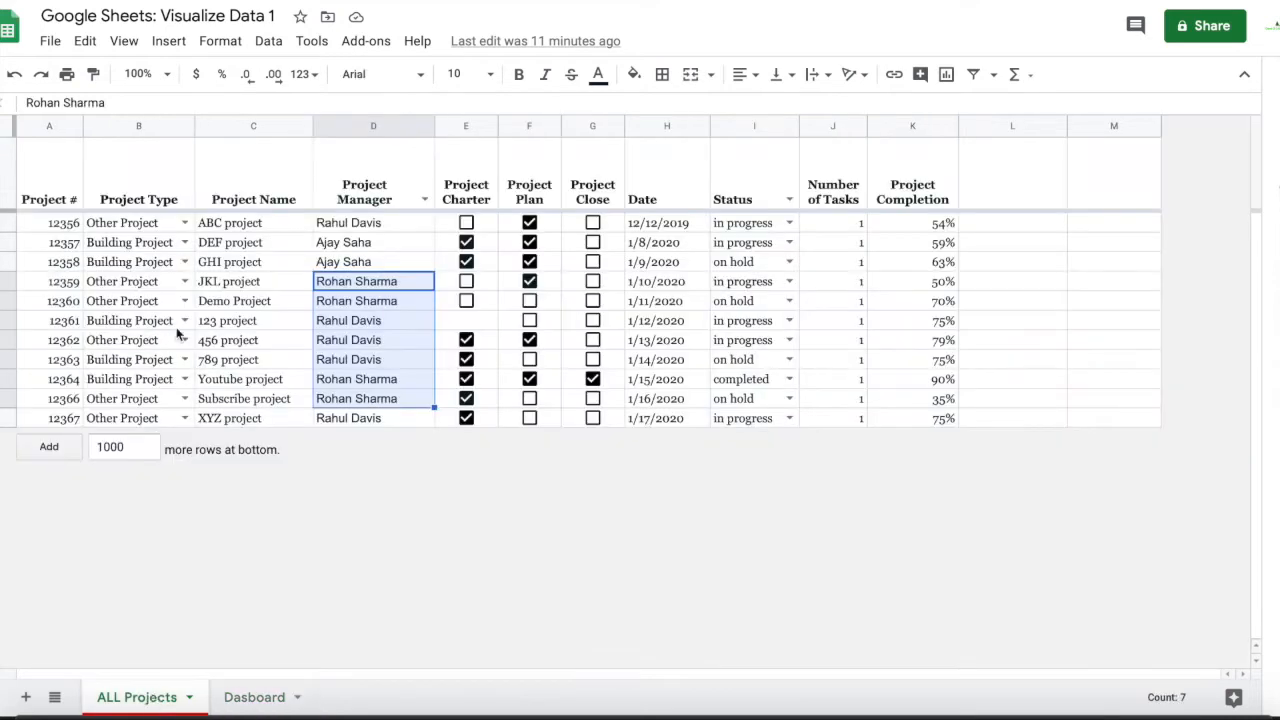
drag(126, 221, 124, 430)
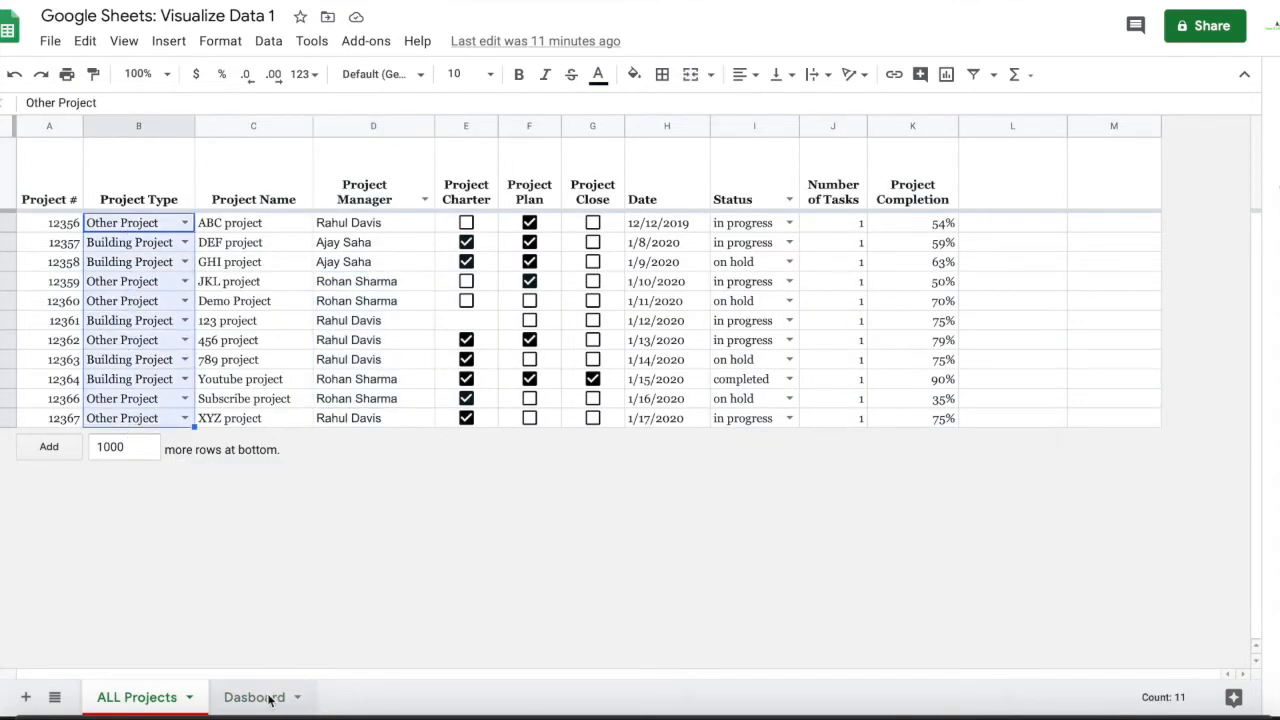
click(256, 697)
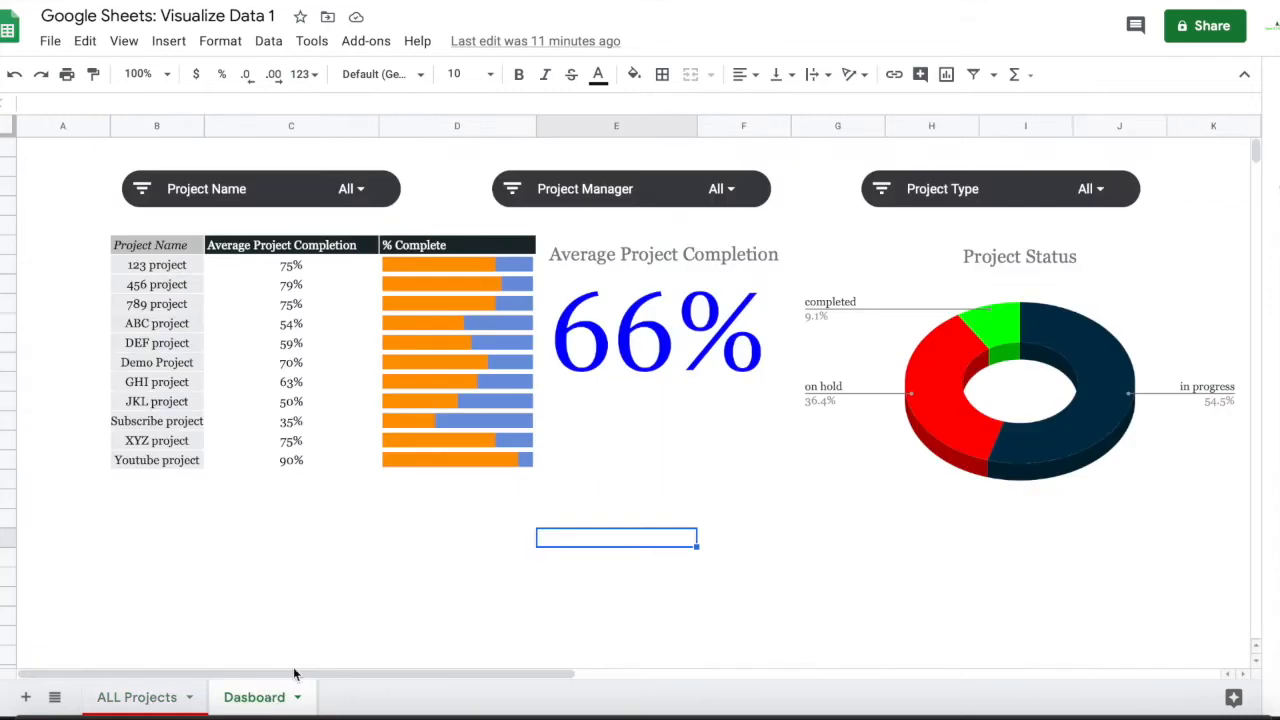
Filter the dashboard to Other Project with the Project Type slicer, and reset the slicer to all types
click(1100, 192)
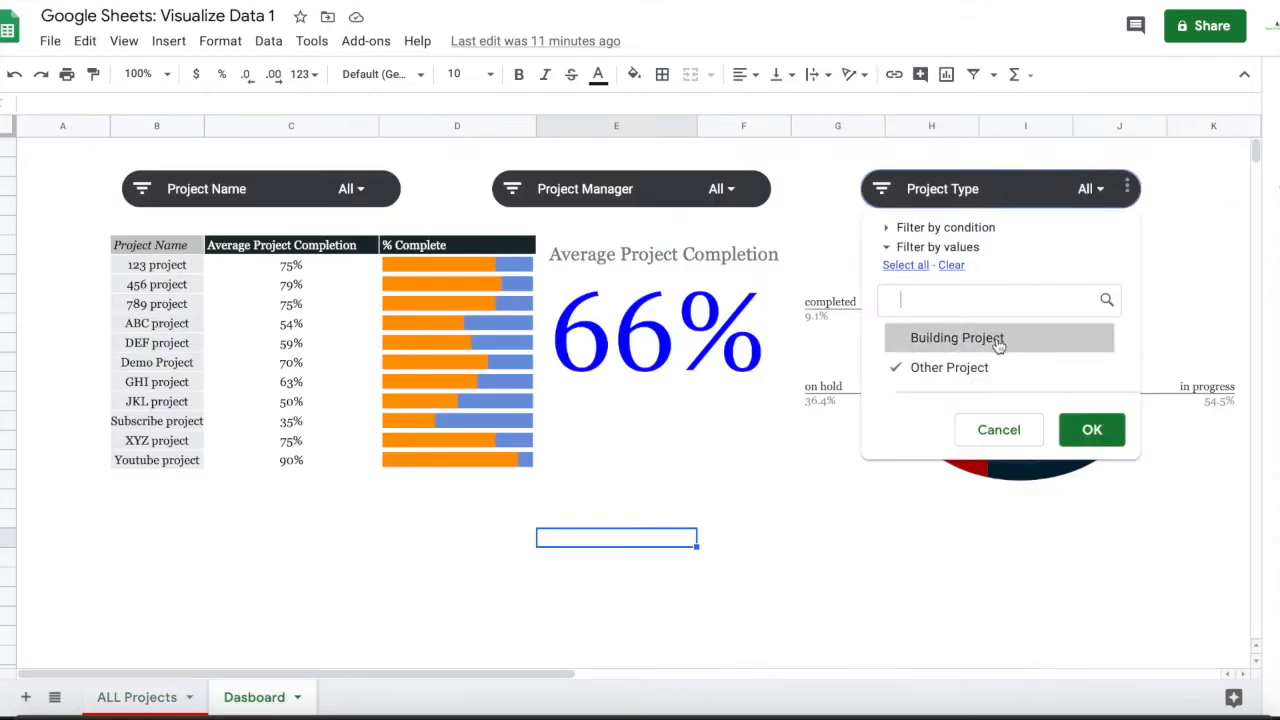
click(1088, 430)
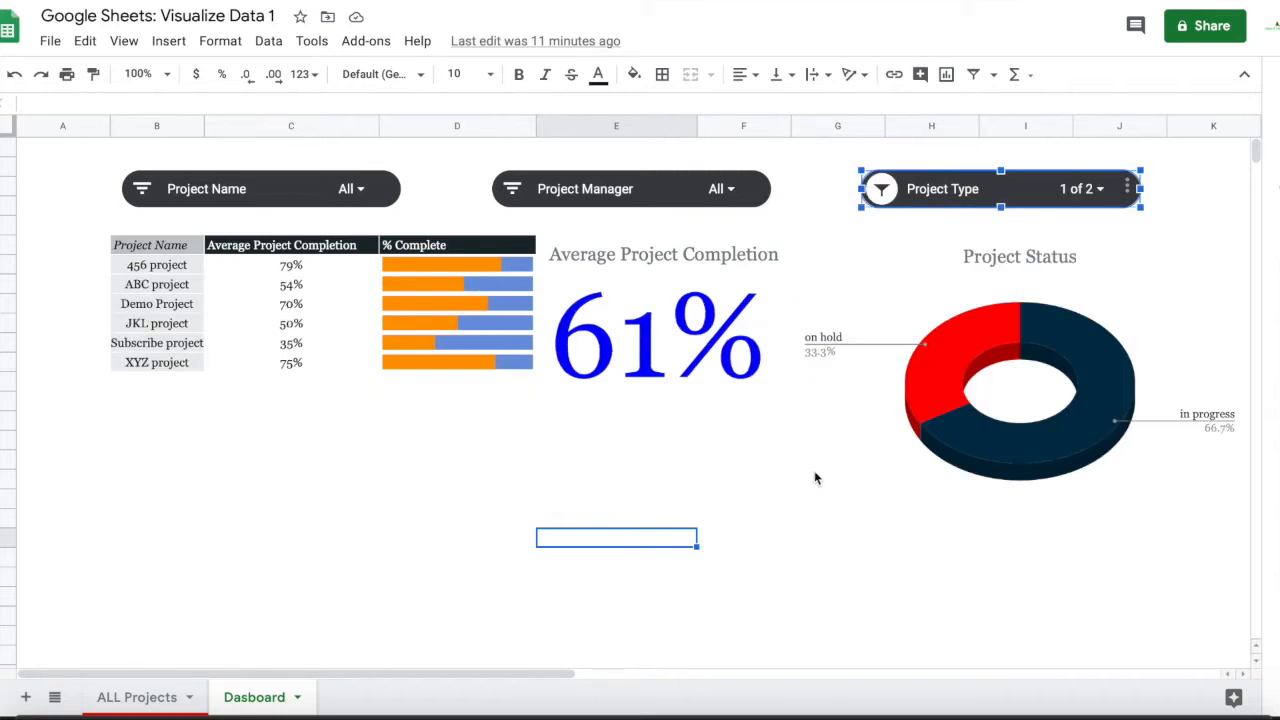
click(1080, 189)
click(907, 266)
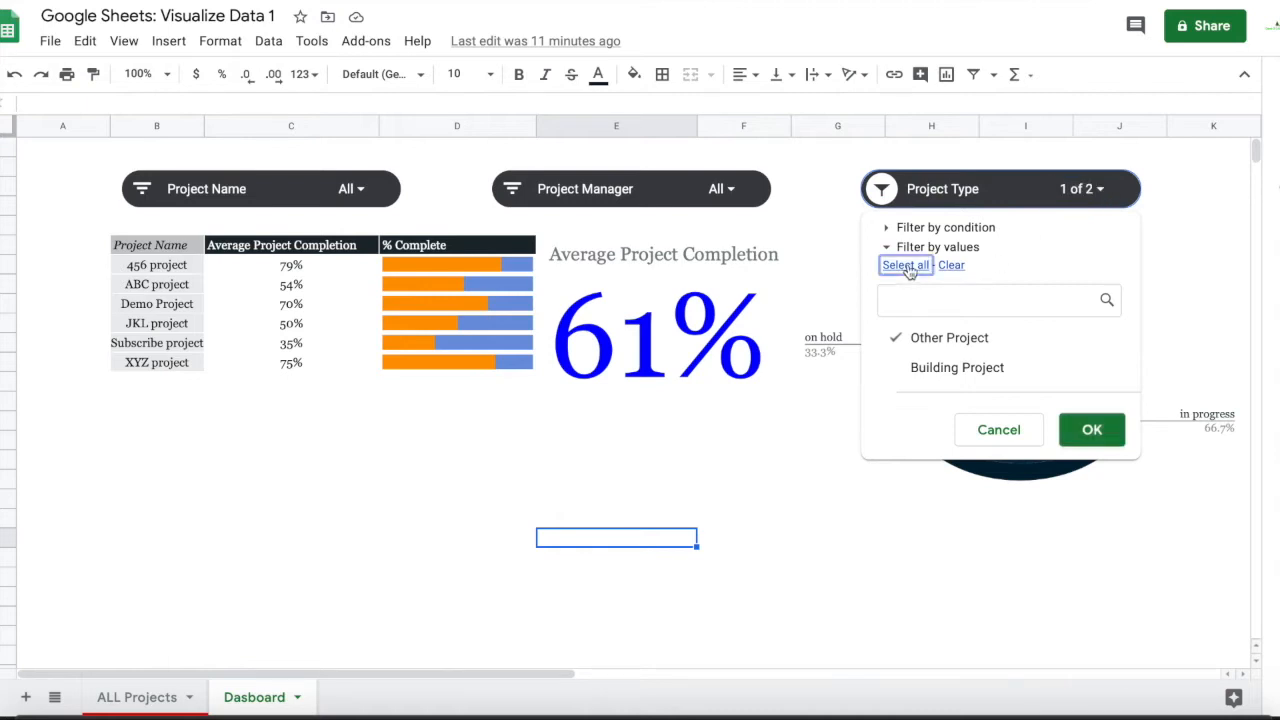
click(1089, 431)
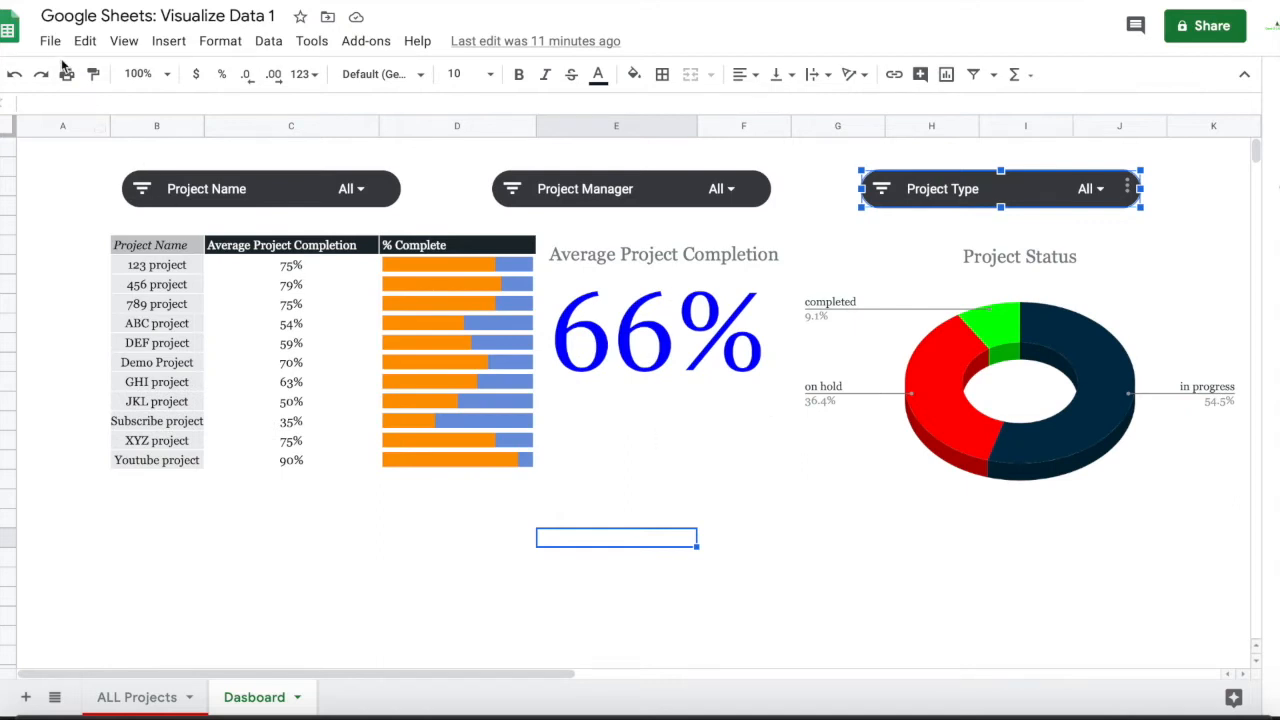
Make a copy of the spreadsheet in My Drive named "Copy of Google Sheets: Visualize Data 1"
click(127, 695)
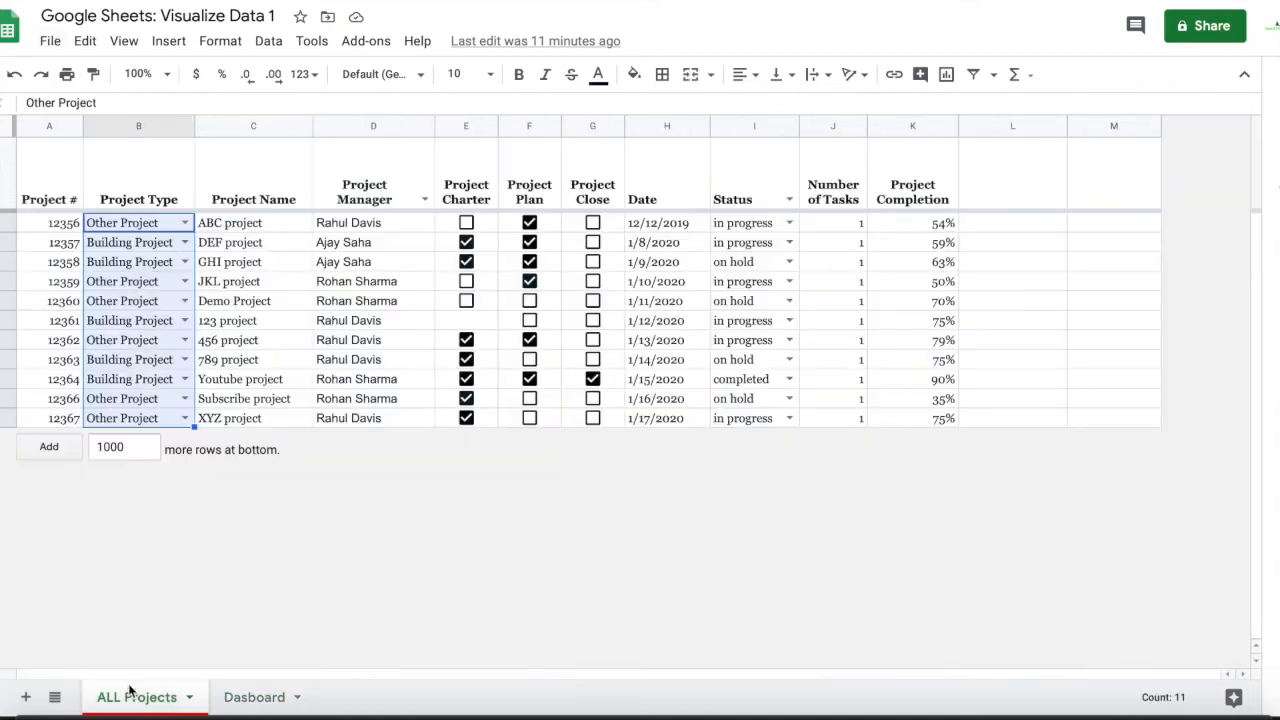
click(50, 41)
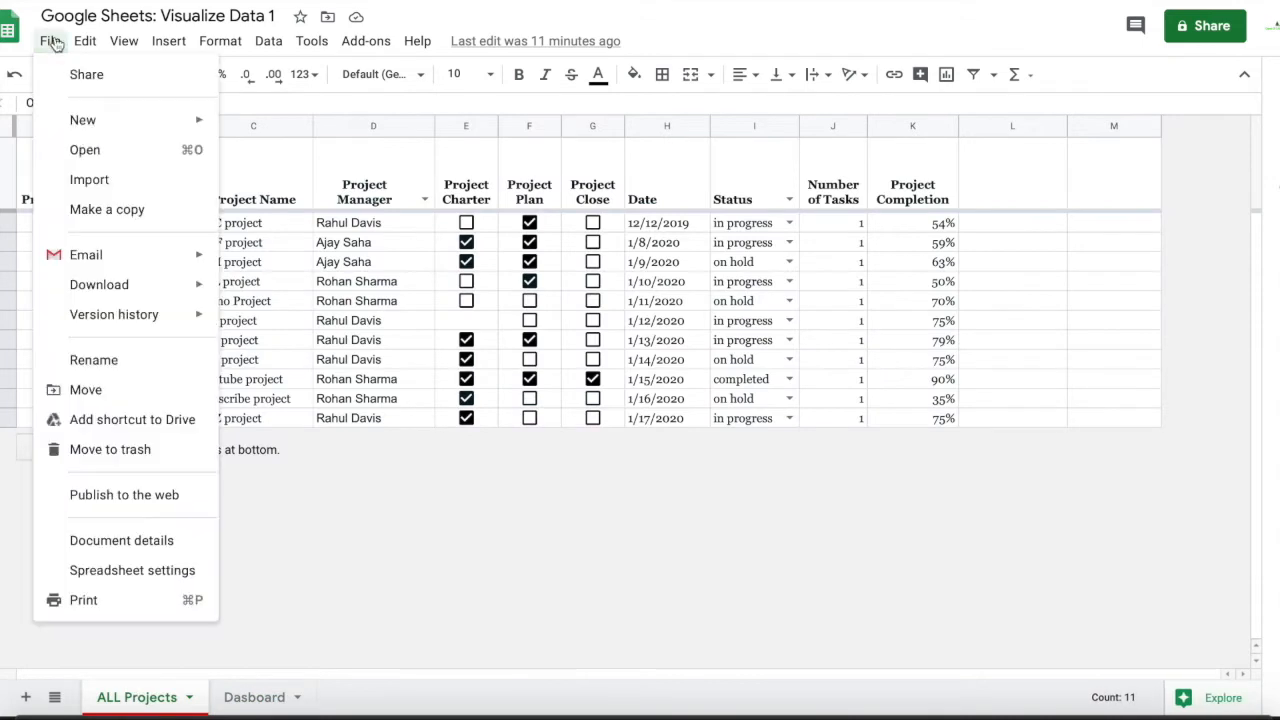
click(106, 210)
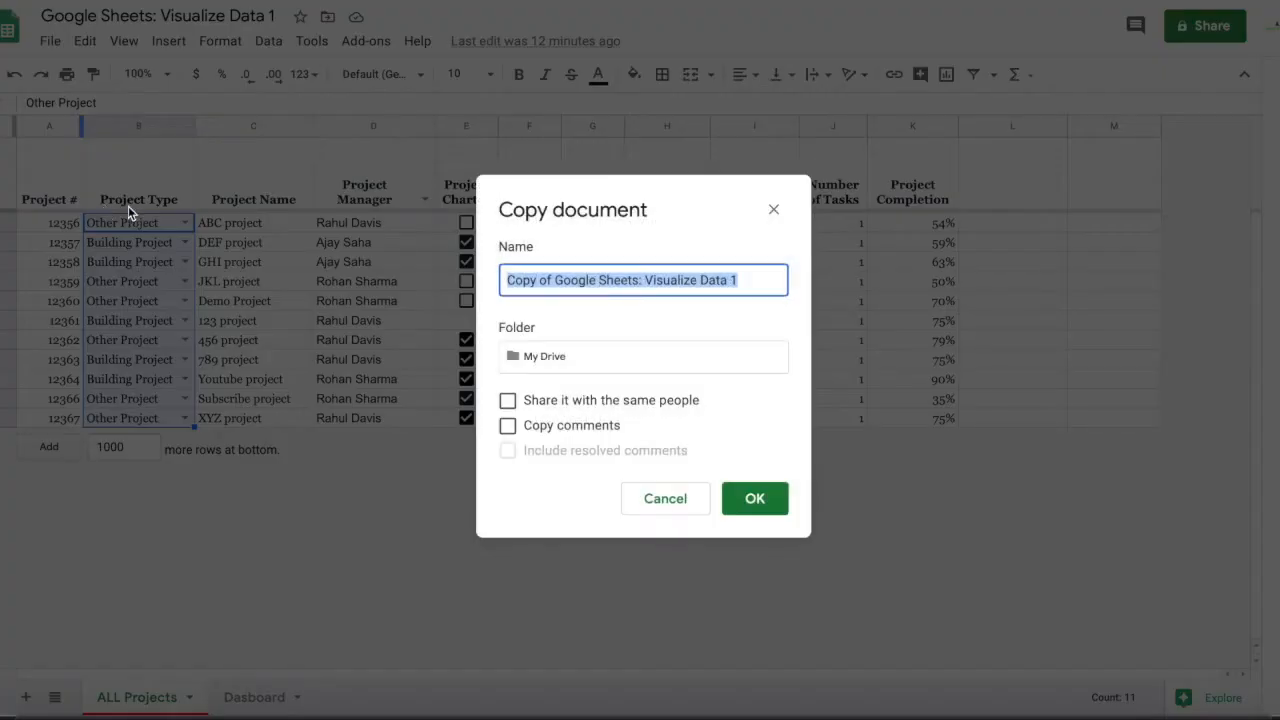
click(744, 491)
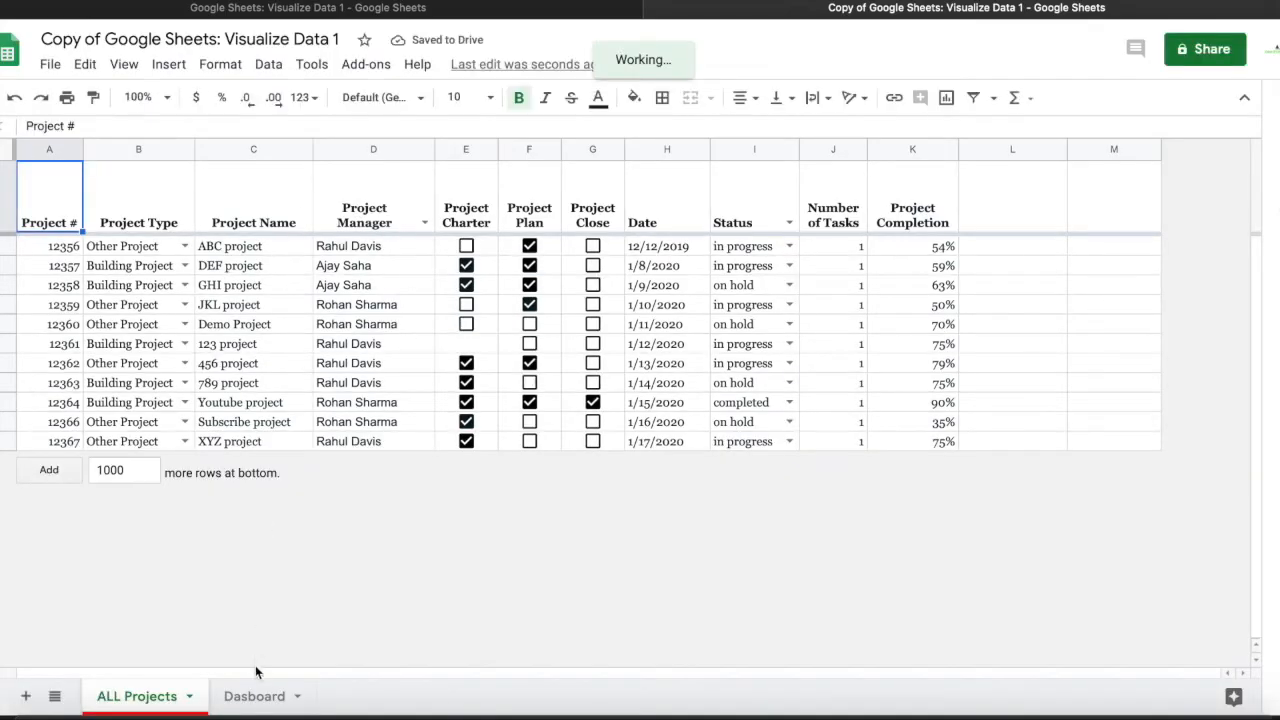
Delete the Dasboard sheet from the copied spreadsheet
click(255, 697)
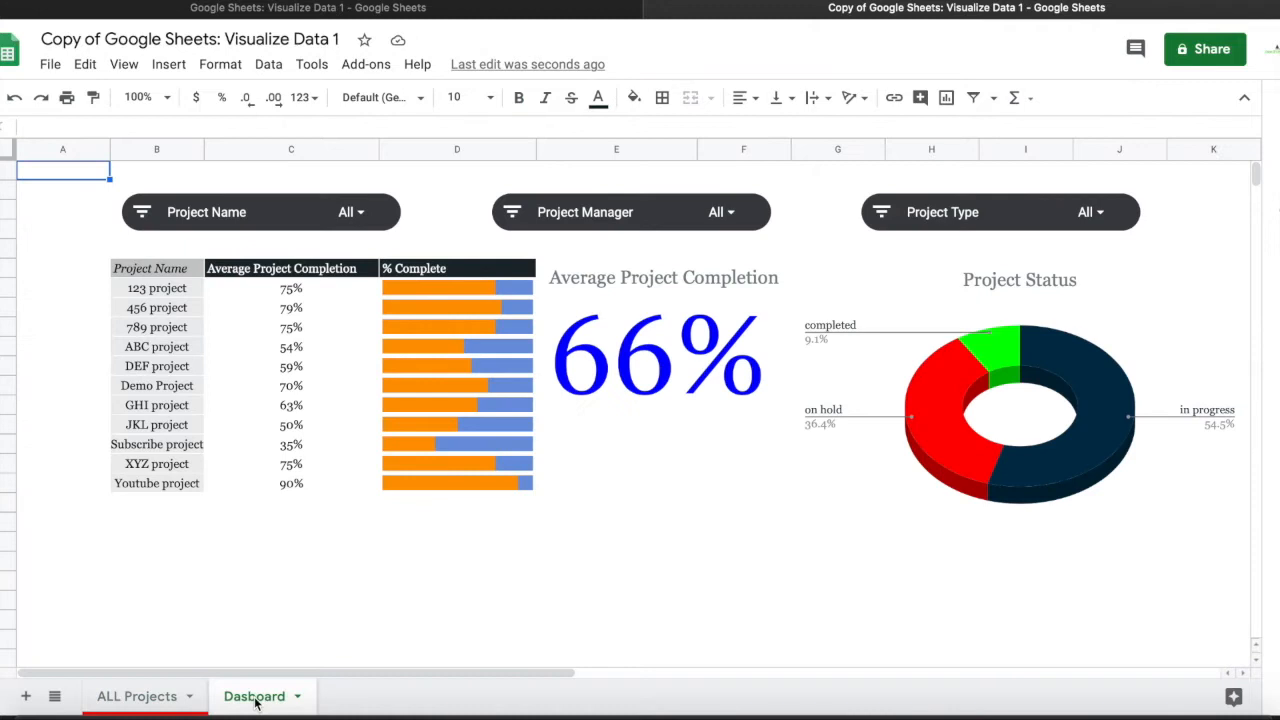
right_click(255, 697)
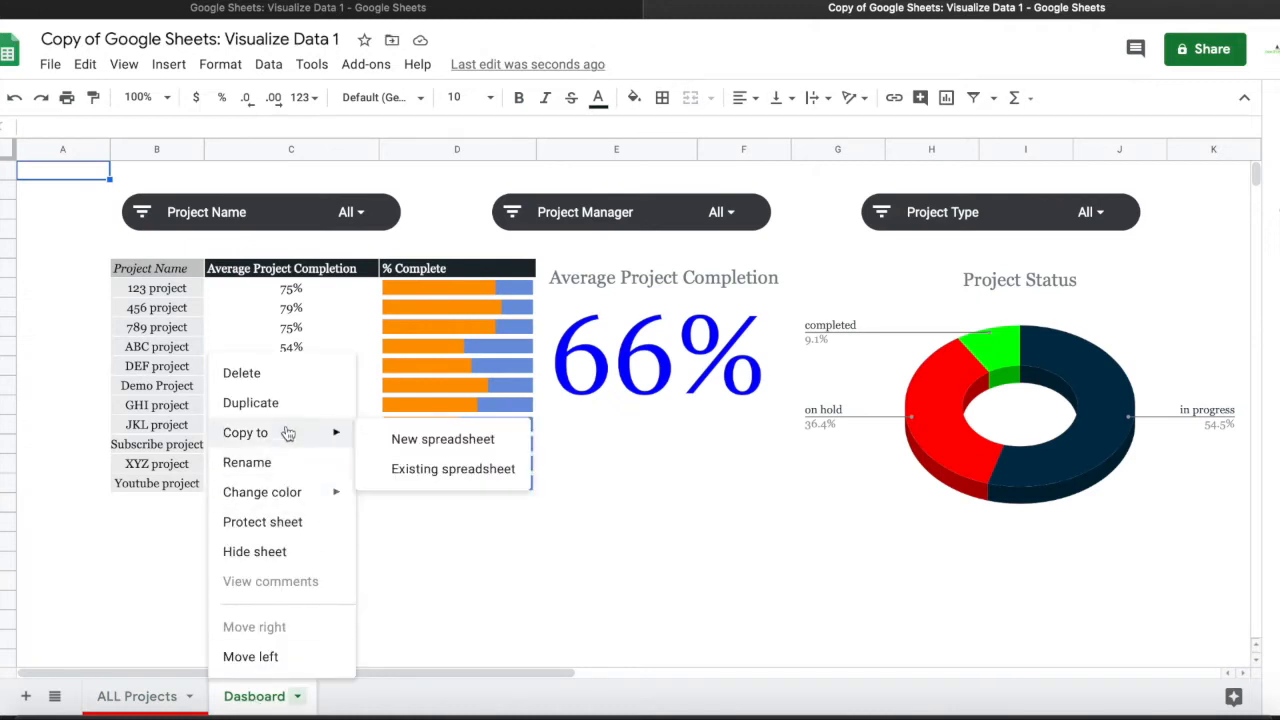
click(284, 384)
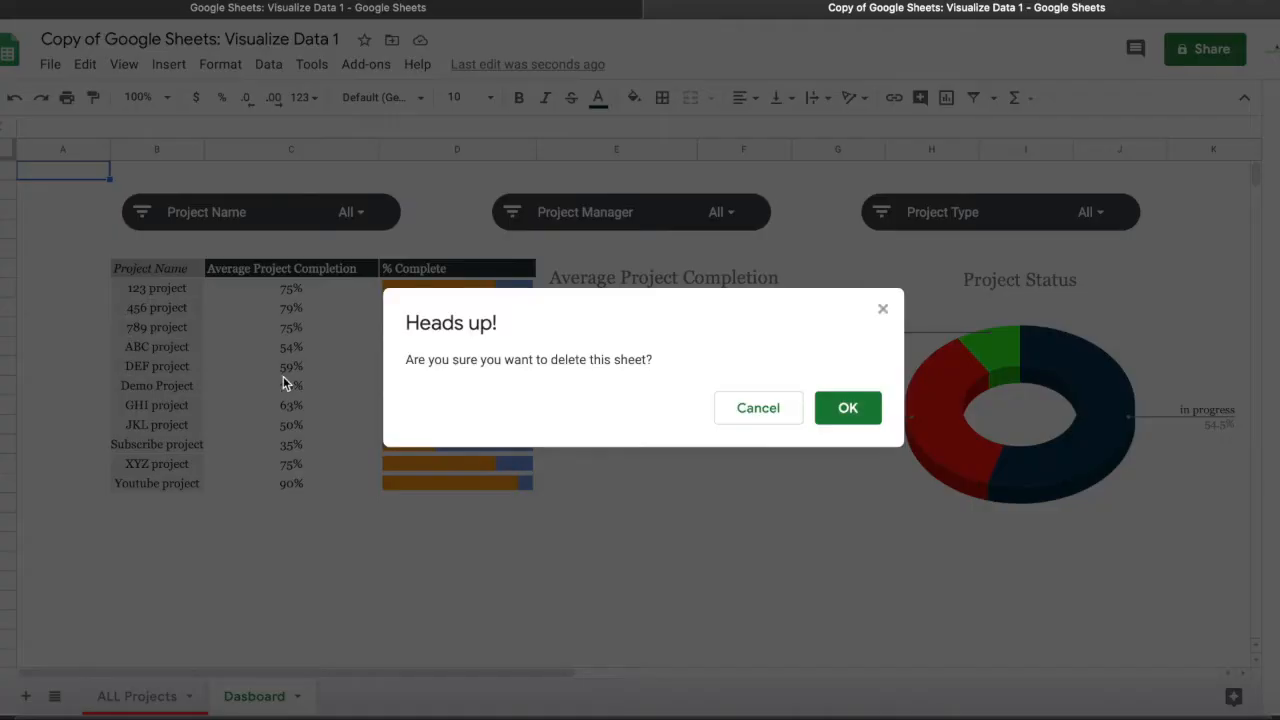
click(848, 406)
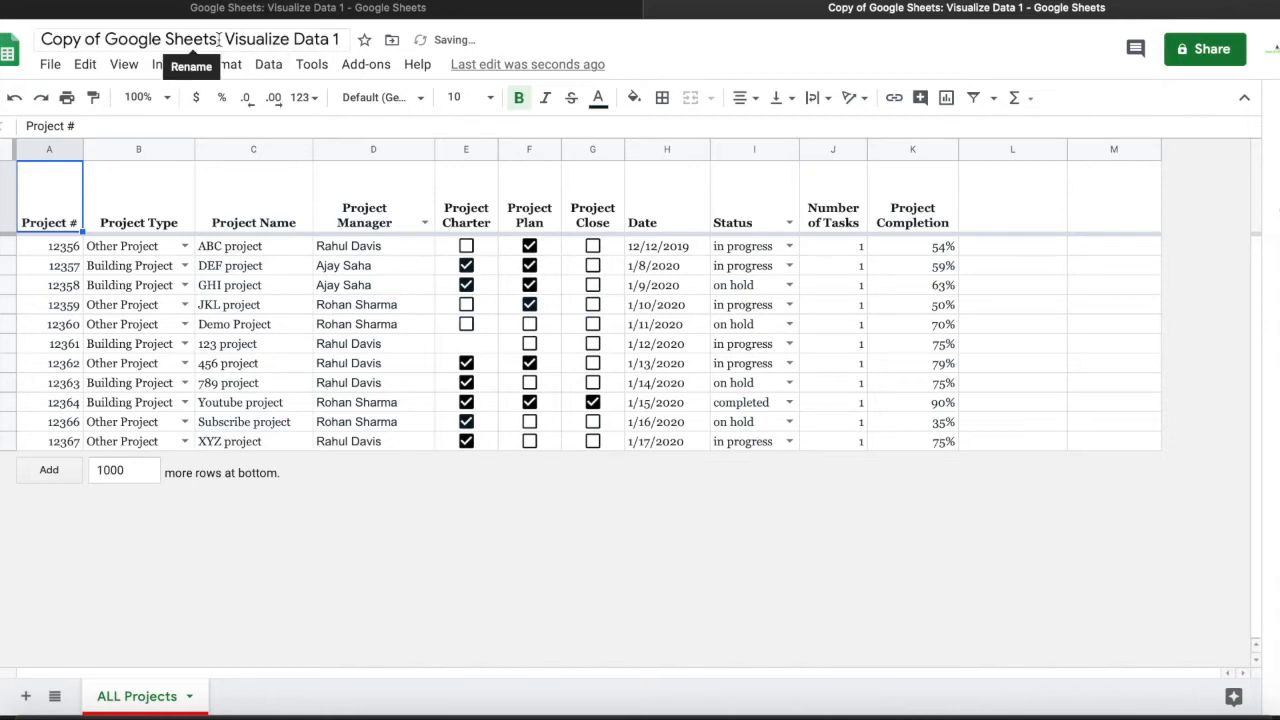
Rename the copied spreadsheet to "Visualize Data : Test"
drag(228, 39, 36, 39)
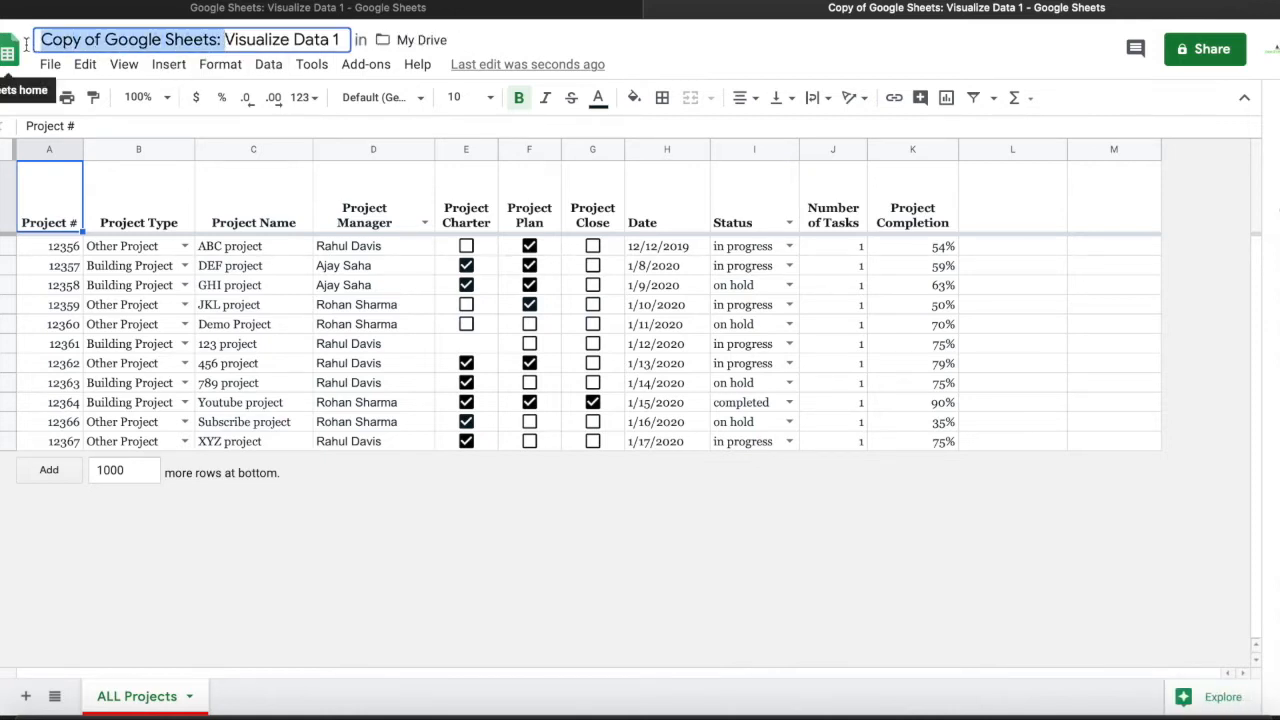
key(BackSpace)
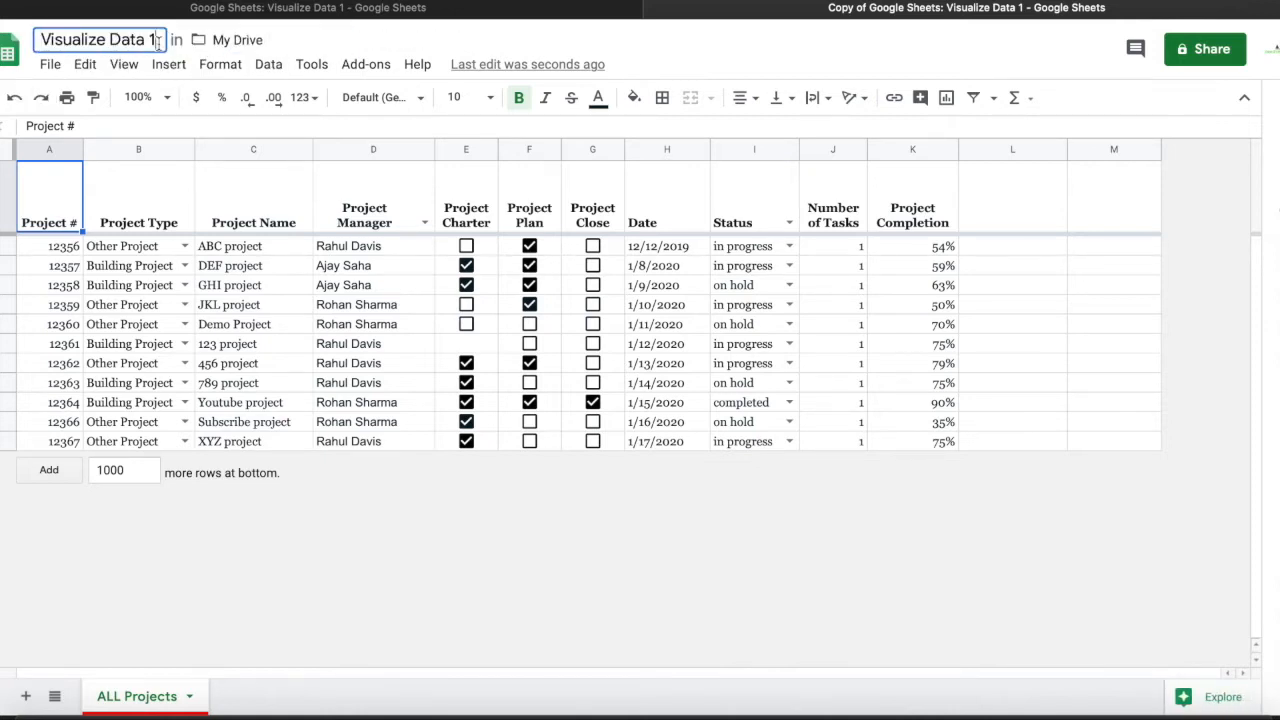
key(BackSpace)
text(:)
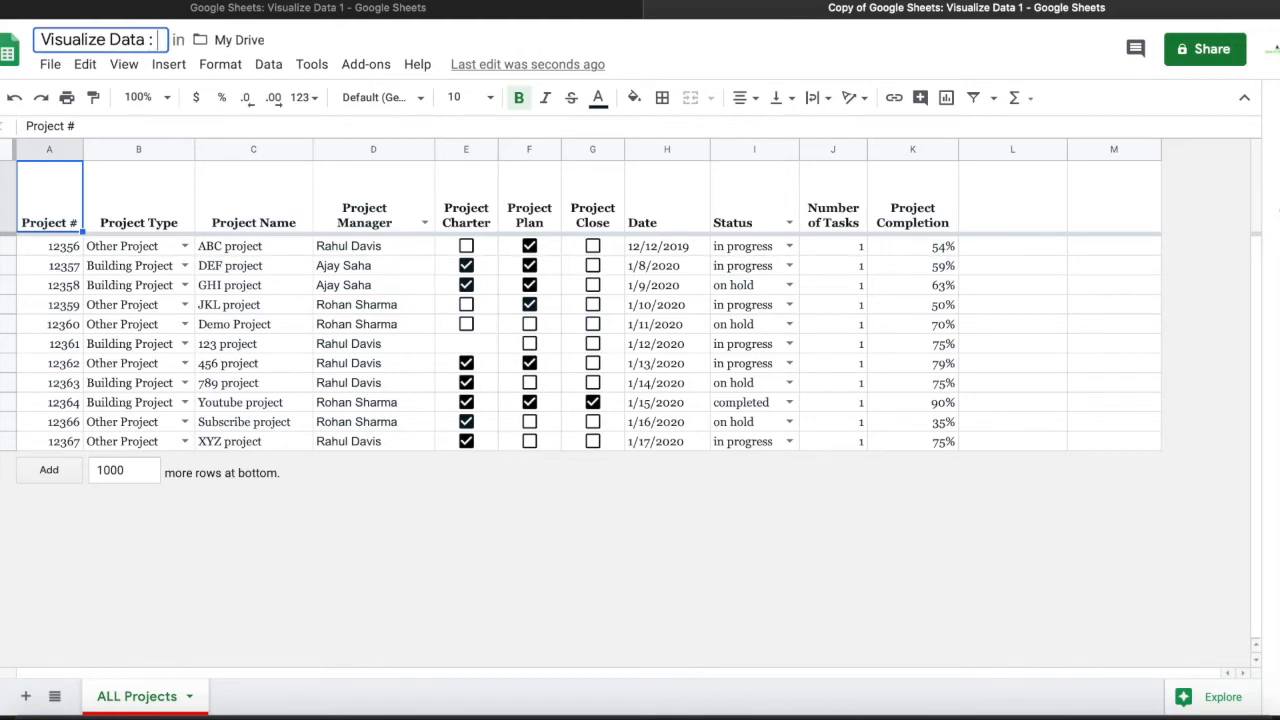
text( Test)
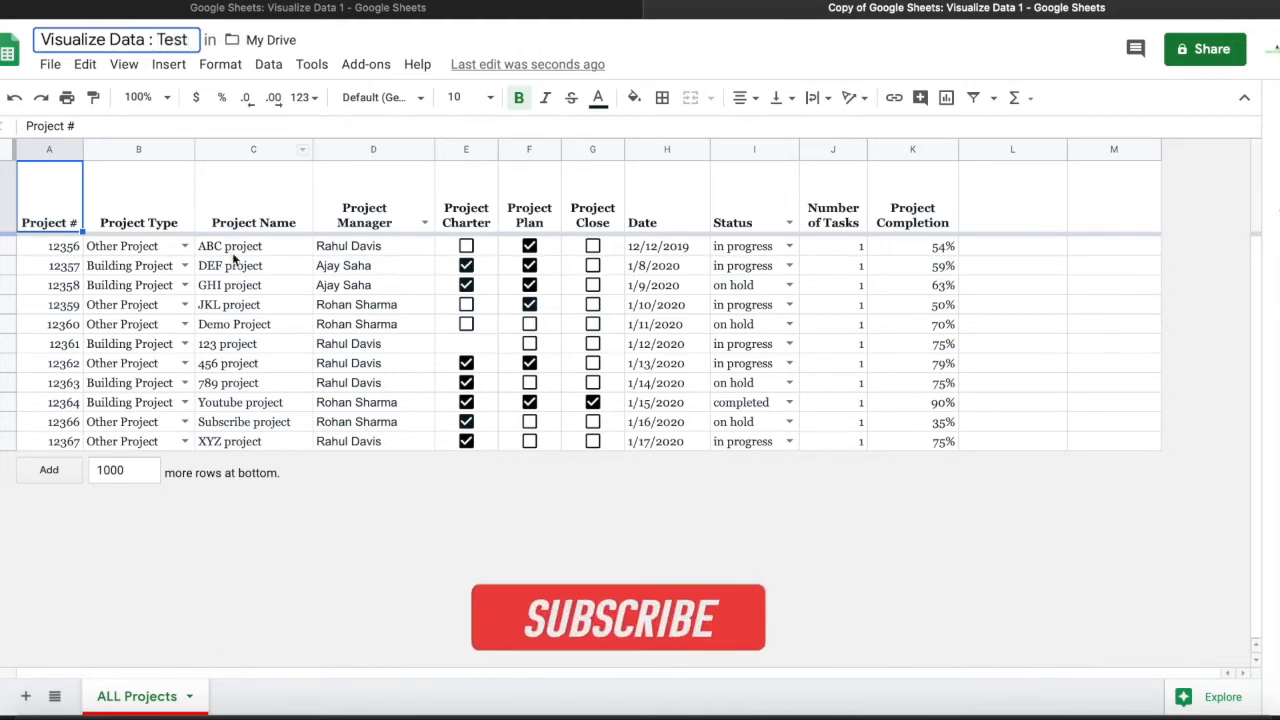
click(243, 286)
Select the copied project data, and look at the finished dashboard in the original spreadsheet for comparison
drag(60, 215, 907, 437)
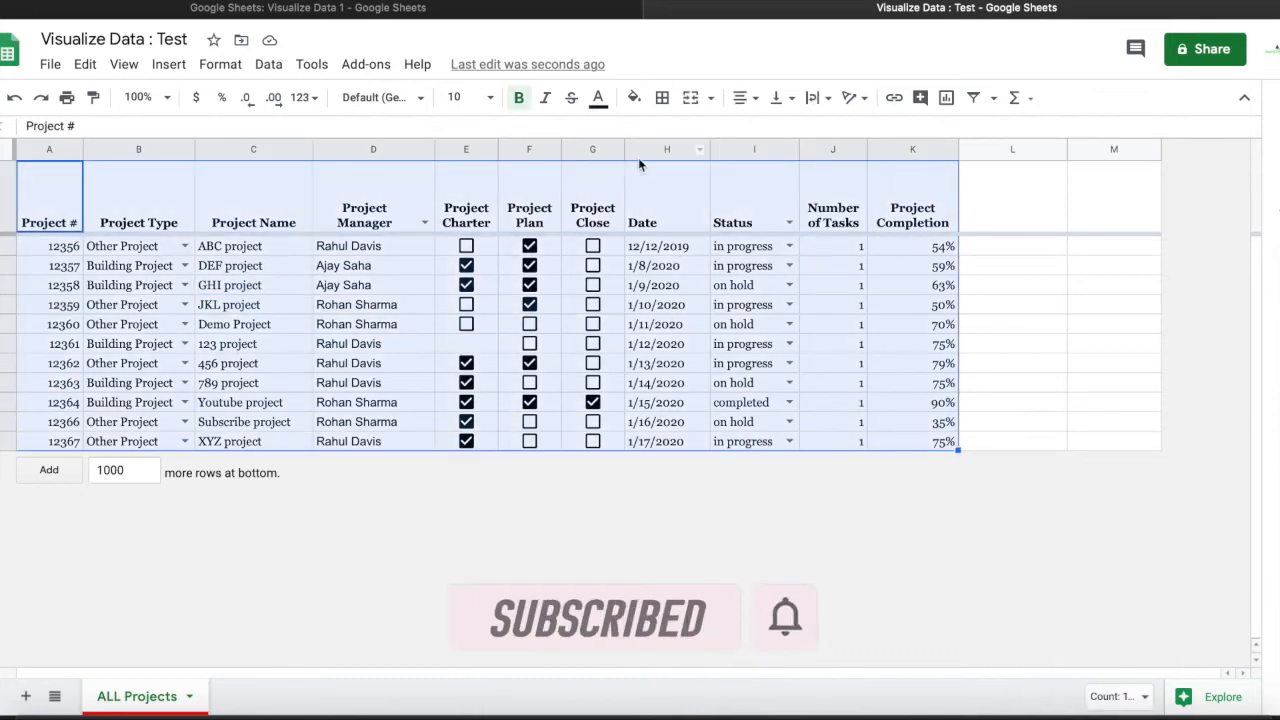
click(458, 10)
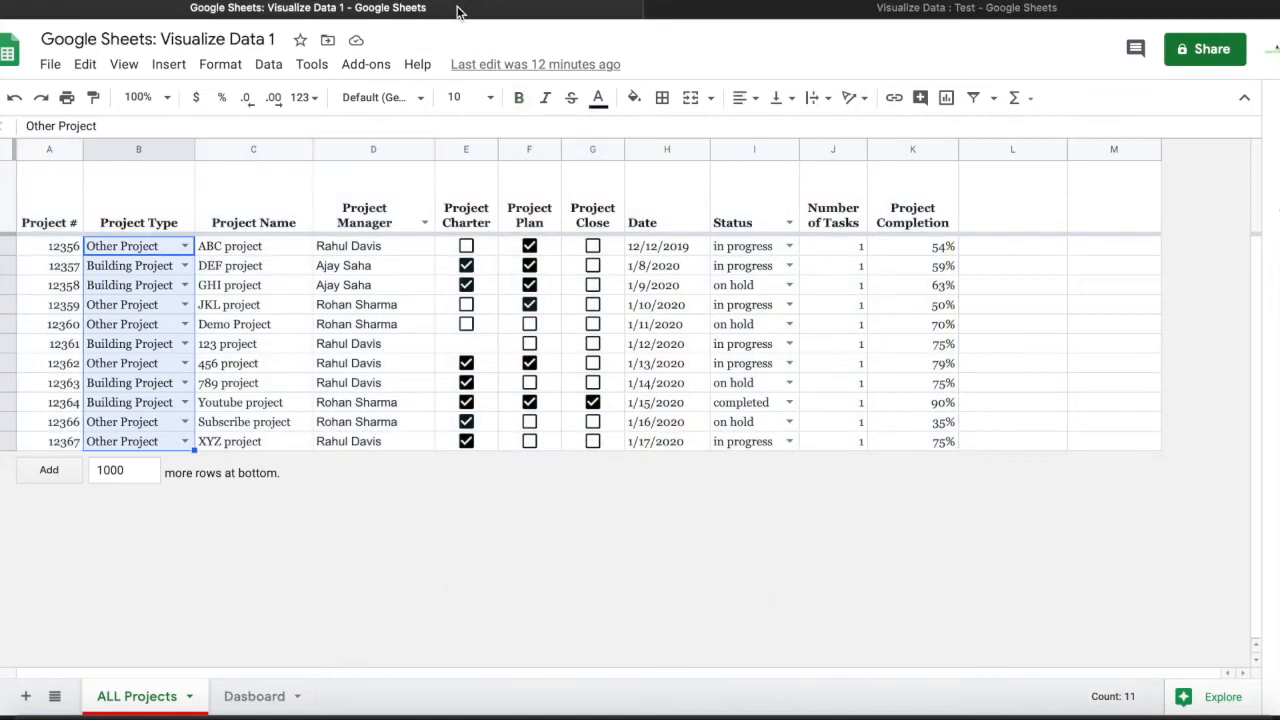
click(262, 695)
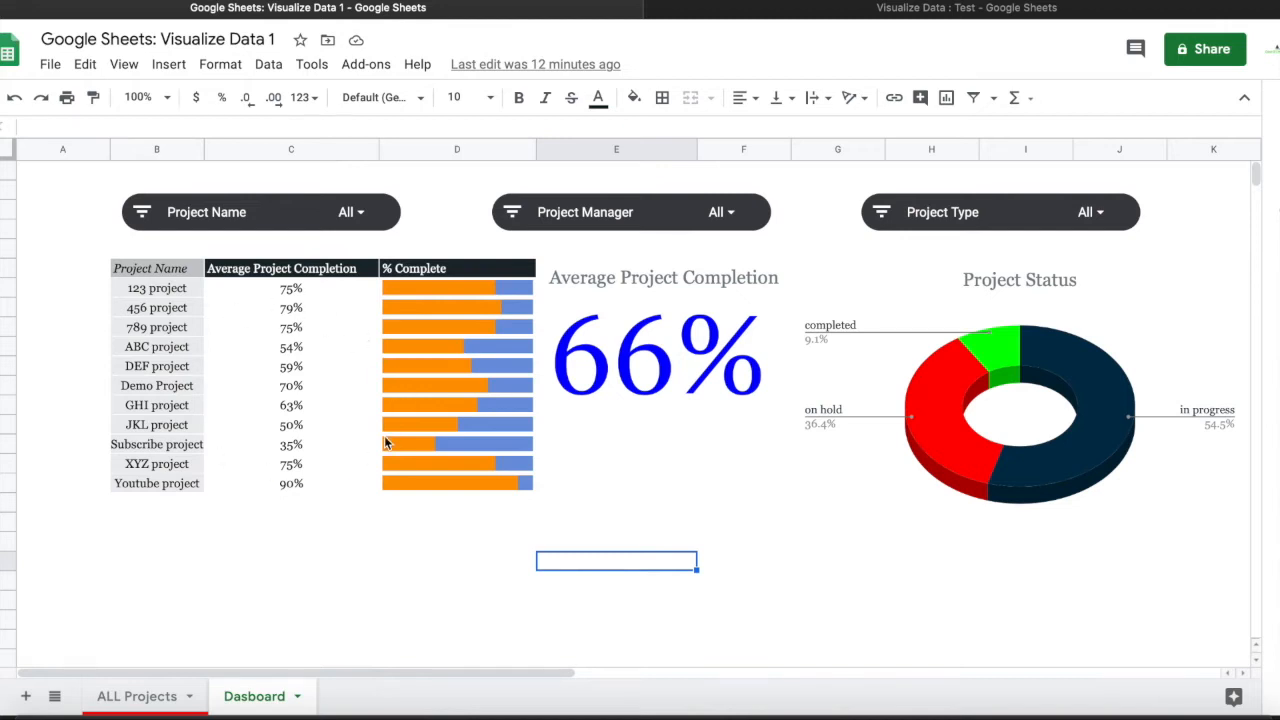
click(866, 10)
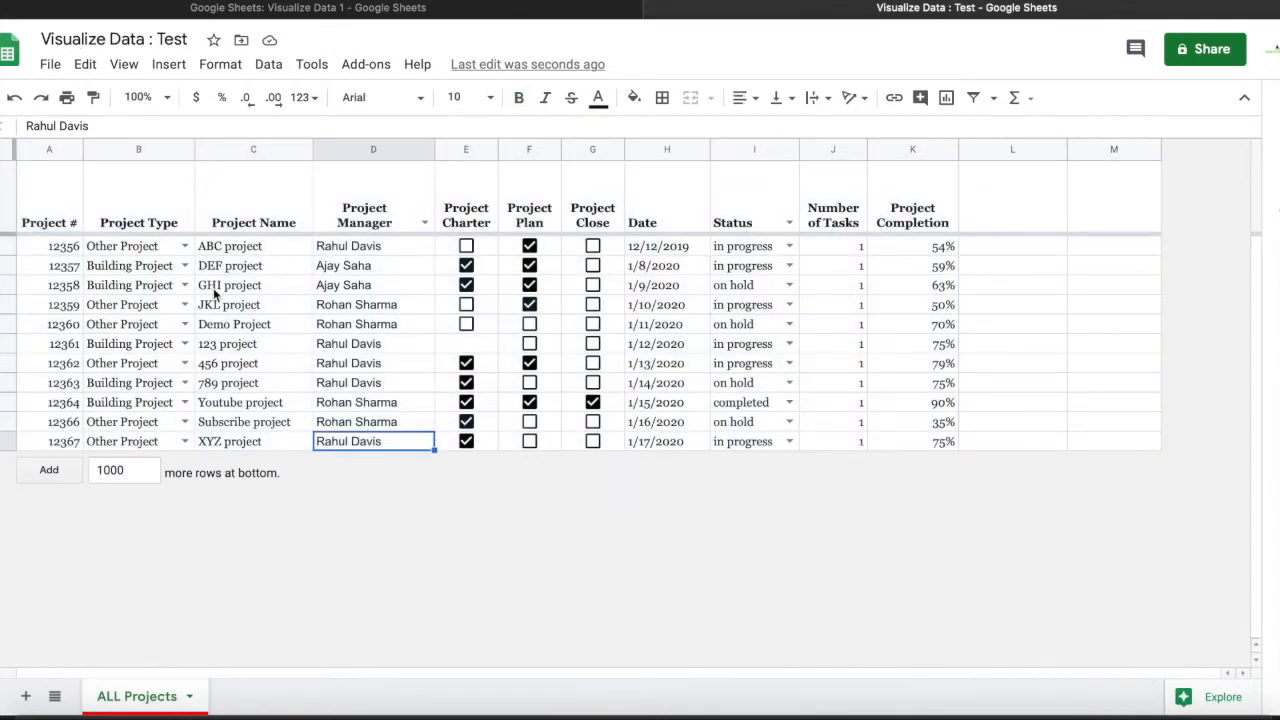
Create a pivot table on a new sheet from columns A to K of ALL Projects in the copied spreadsheet
drag(51, 165, 908, 258)
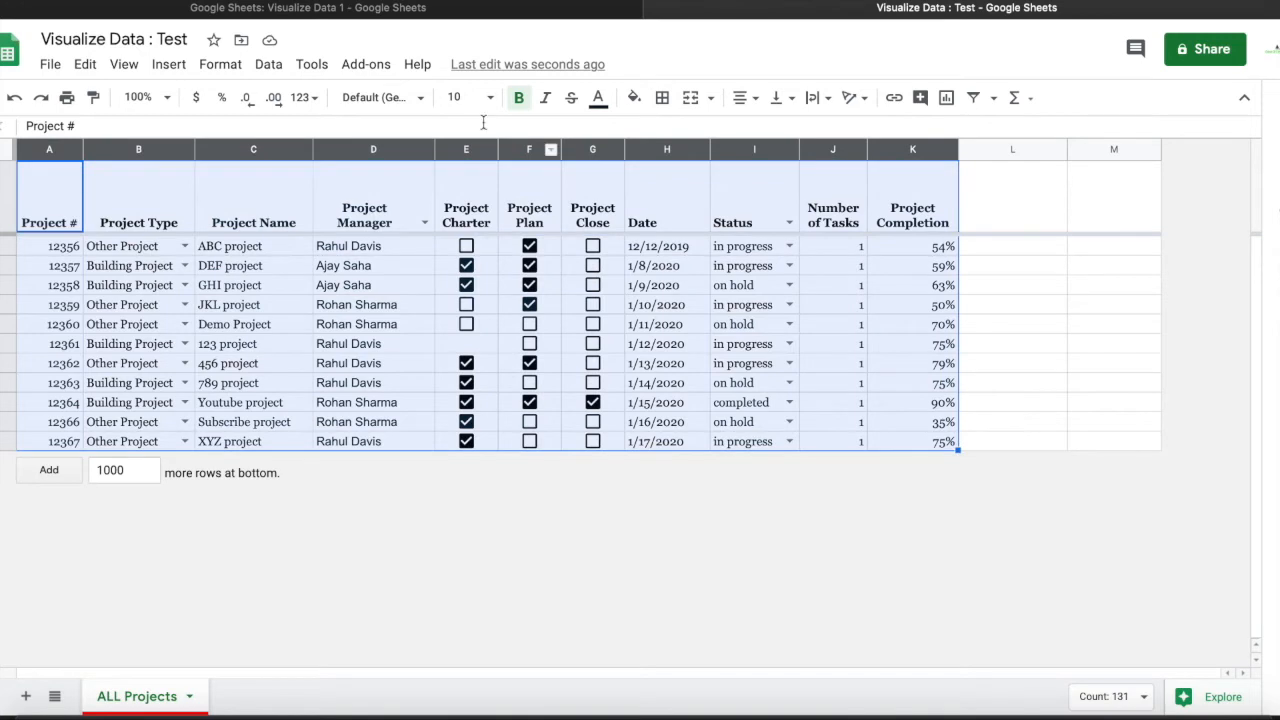
click(268, 64)
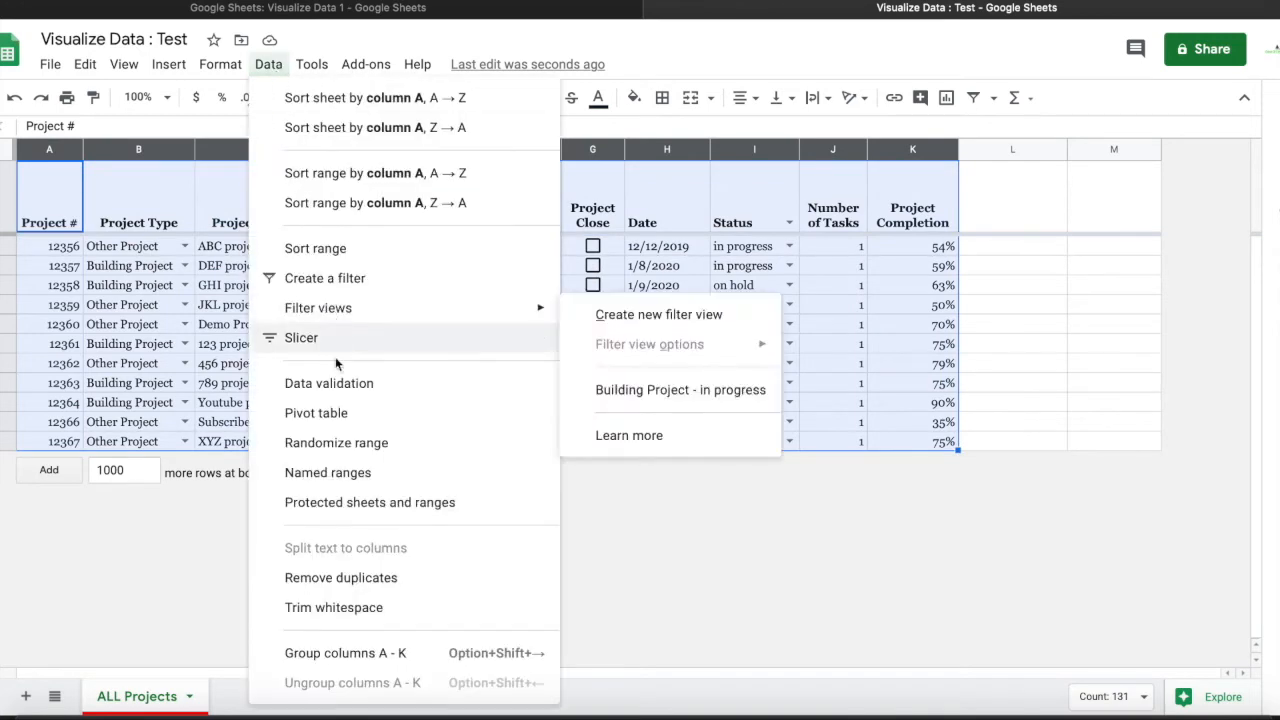
click(343, 414)
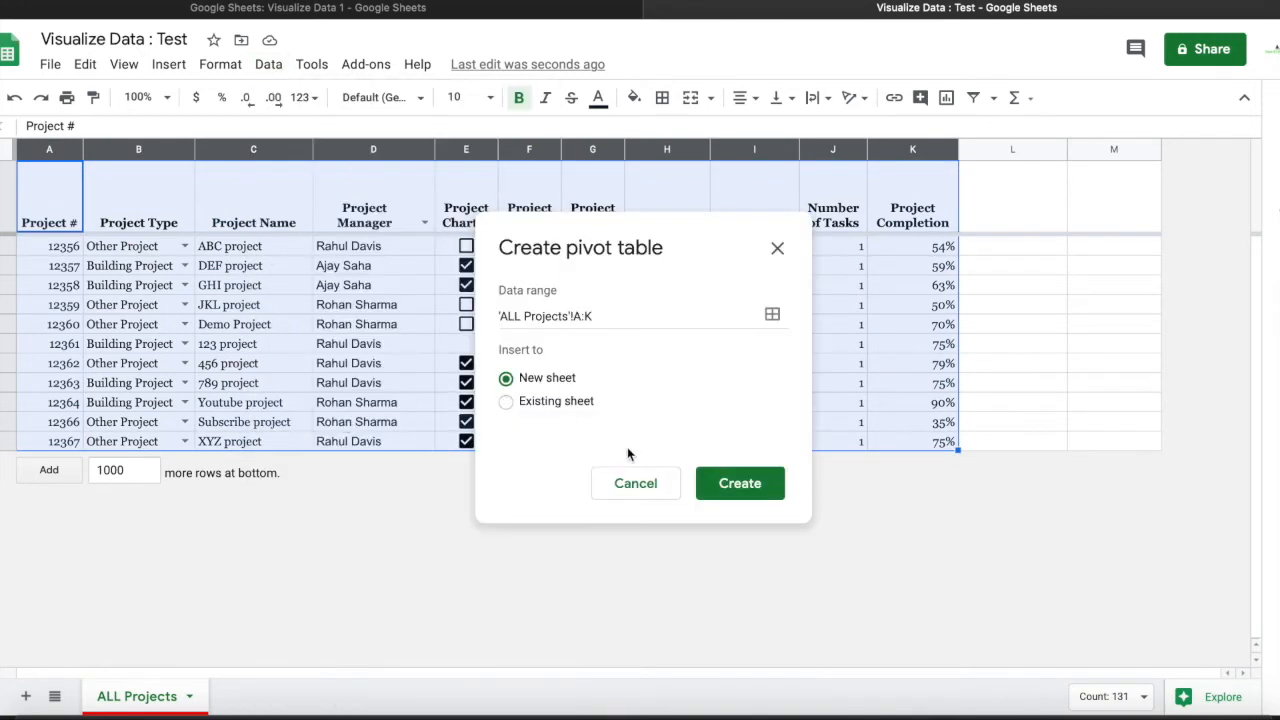
click(735, 485)
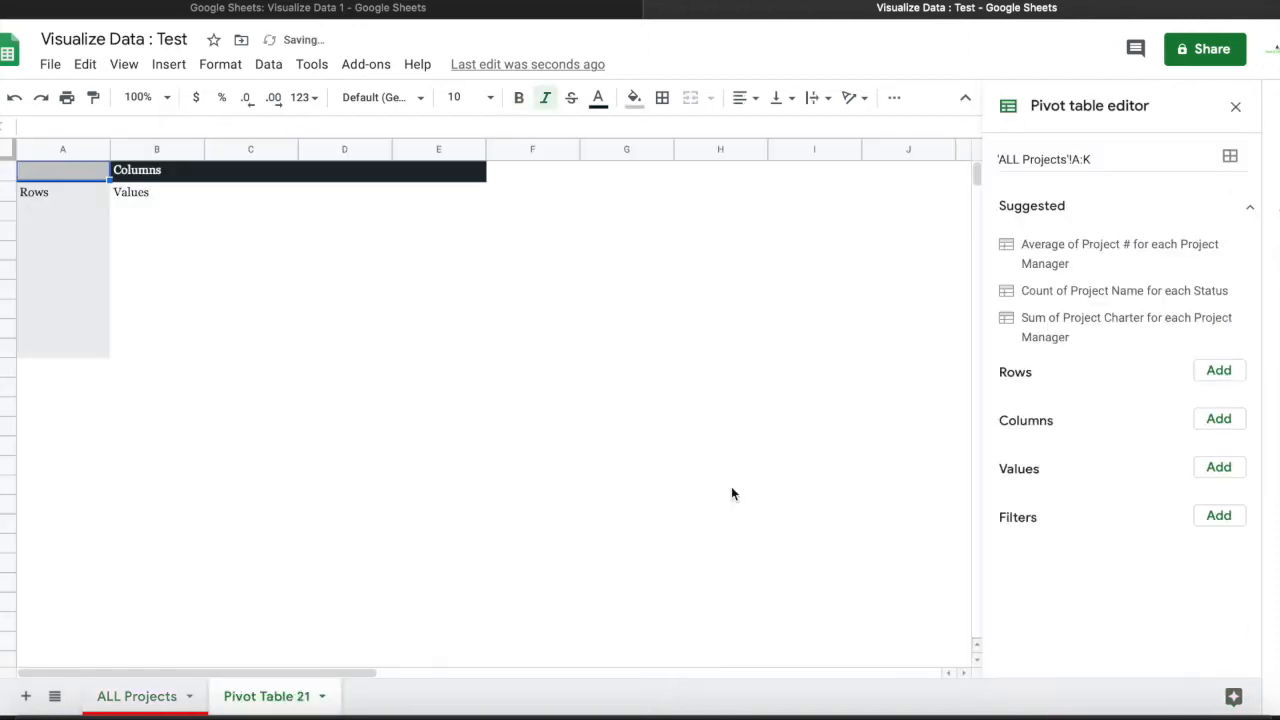
Add Project Name as the pivot table's rows and turn off its totals
click(1215, 378)
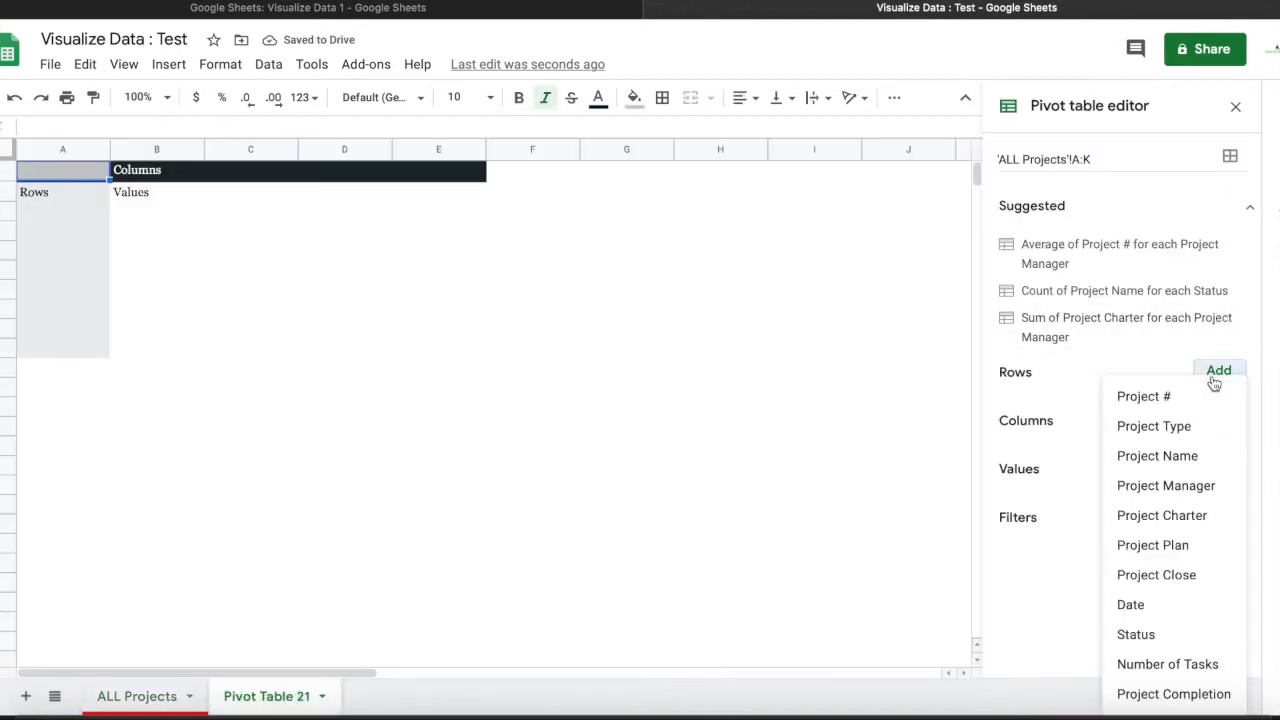
click(1194, 455)
click(1014, 370)
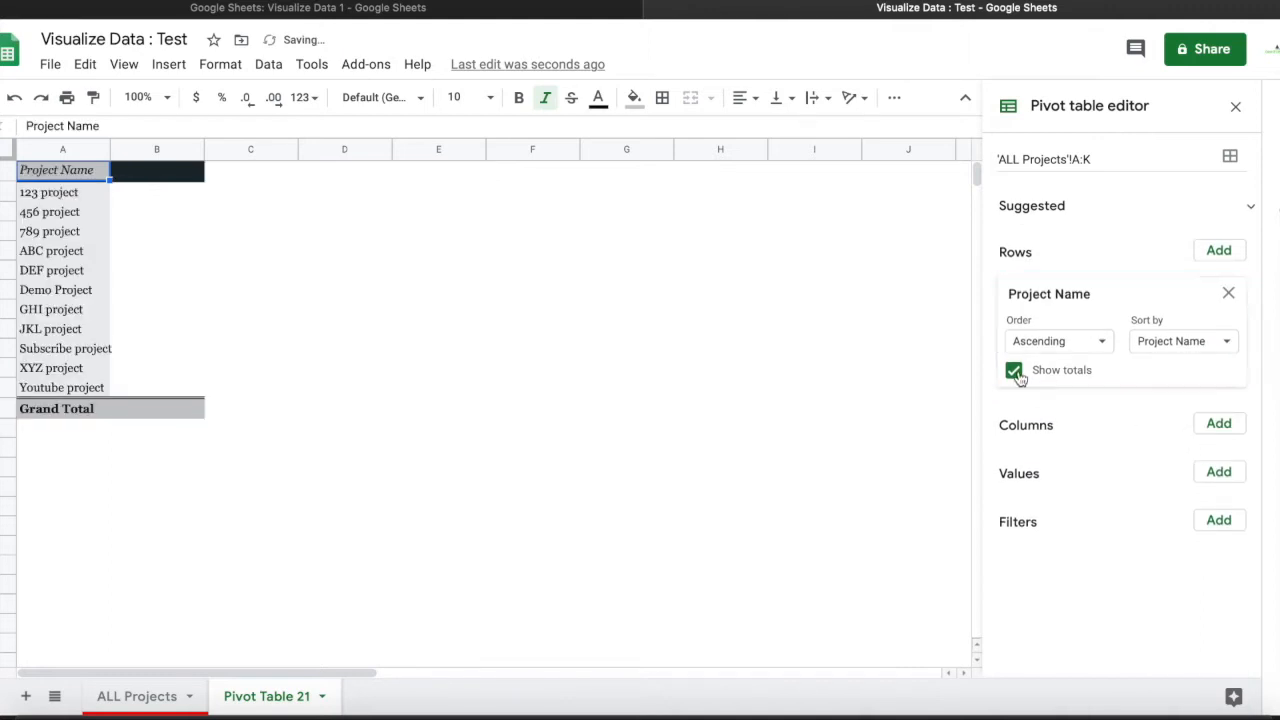
Add Project Completion as a pivot table value summarized by AVERAGE
click(1220, 474)
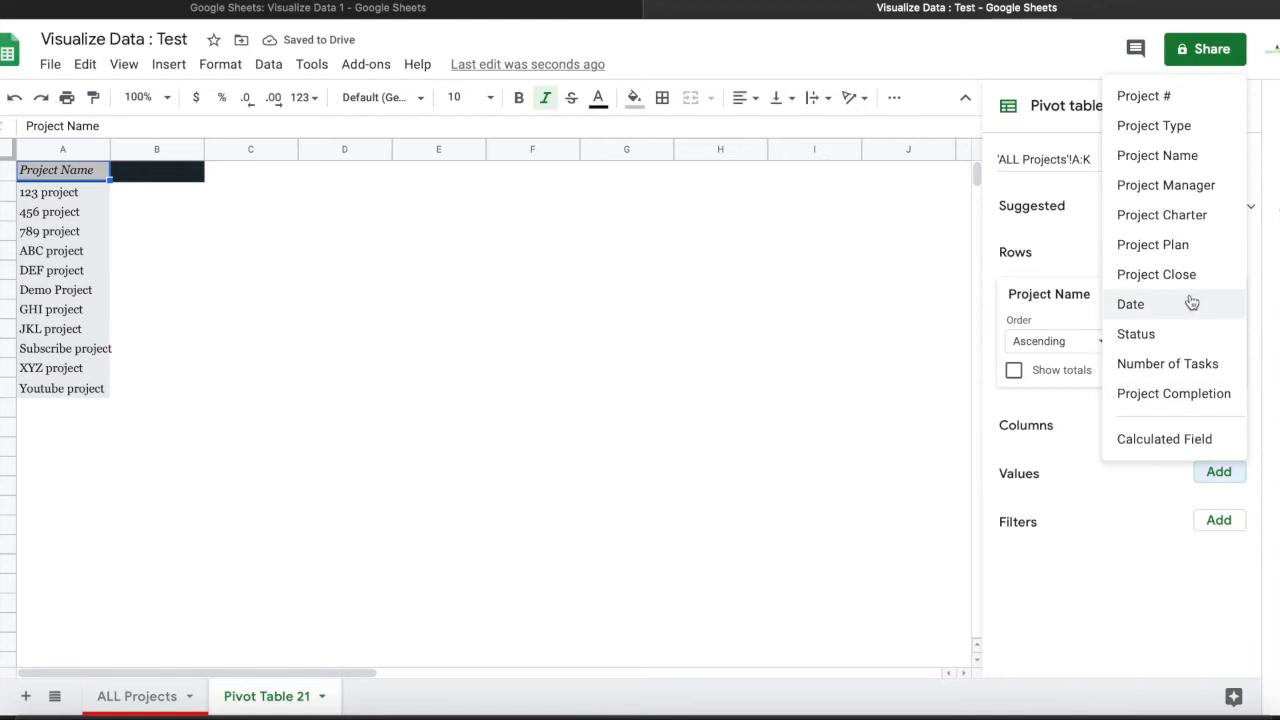
click(1192, 394)
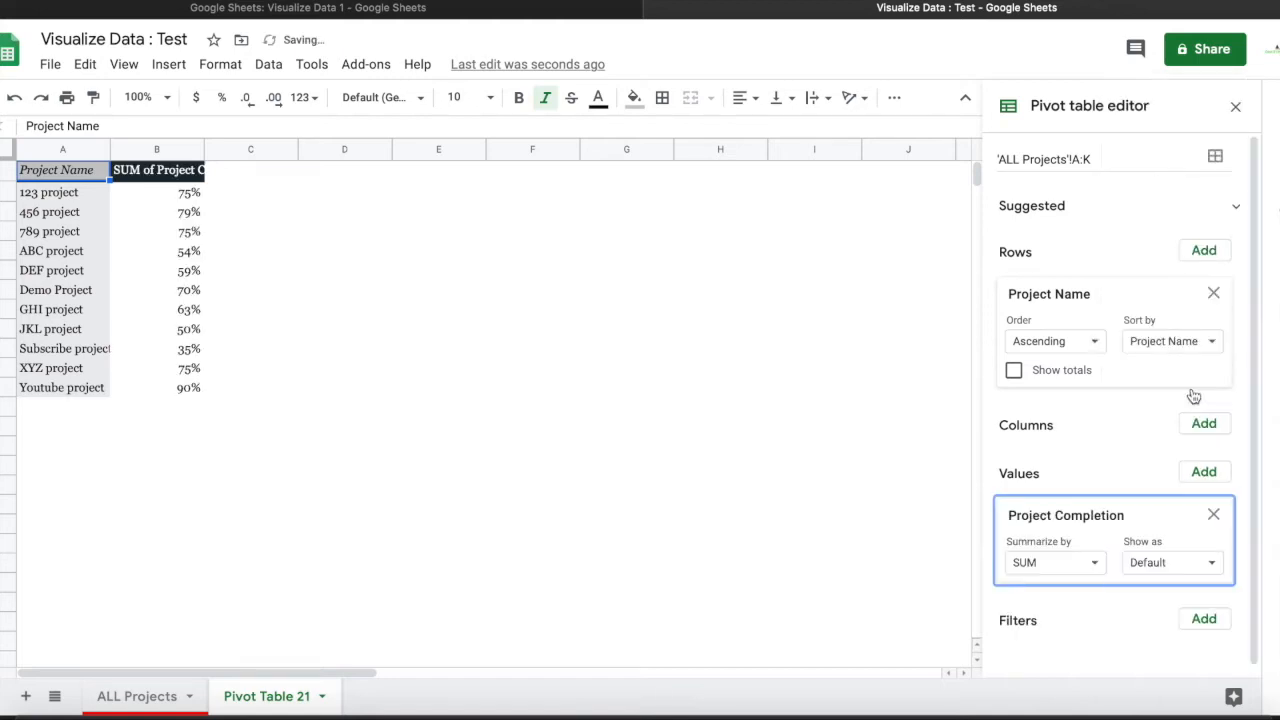
click(1095, 565)
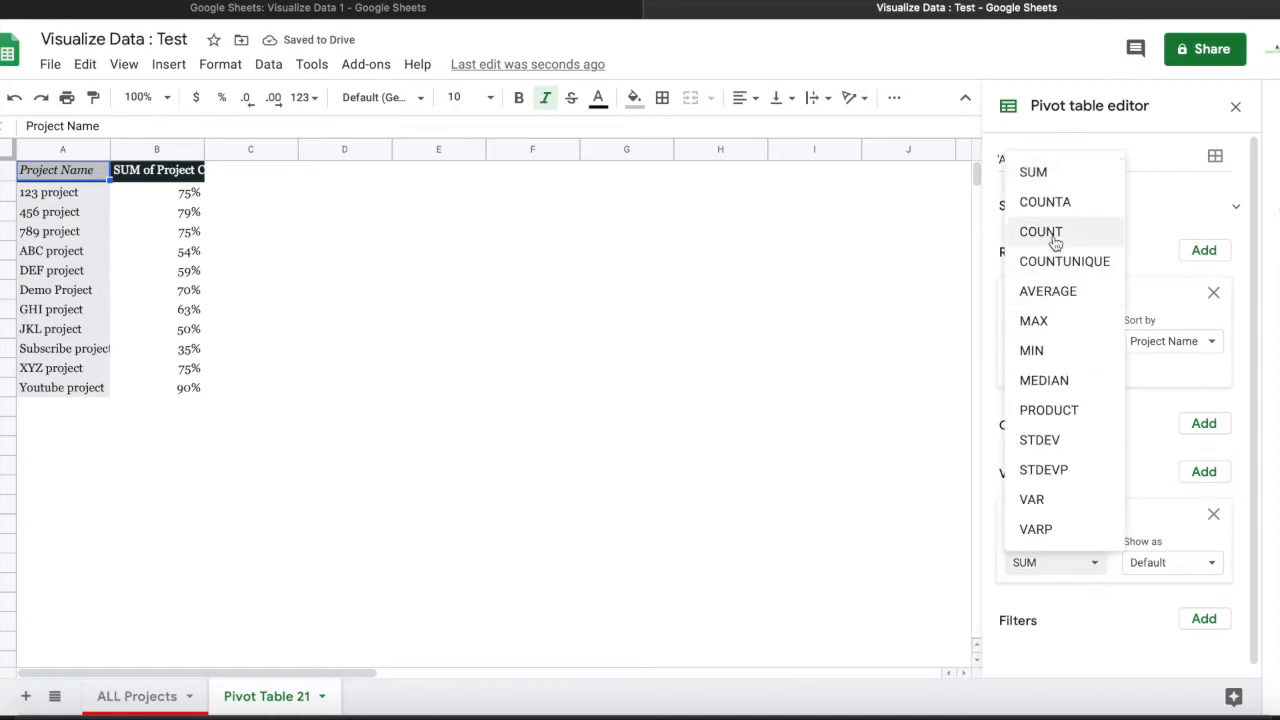
click(1052, 294)
scroll(1120, 463, down, 1)
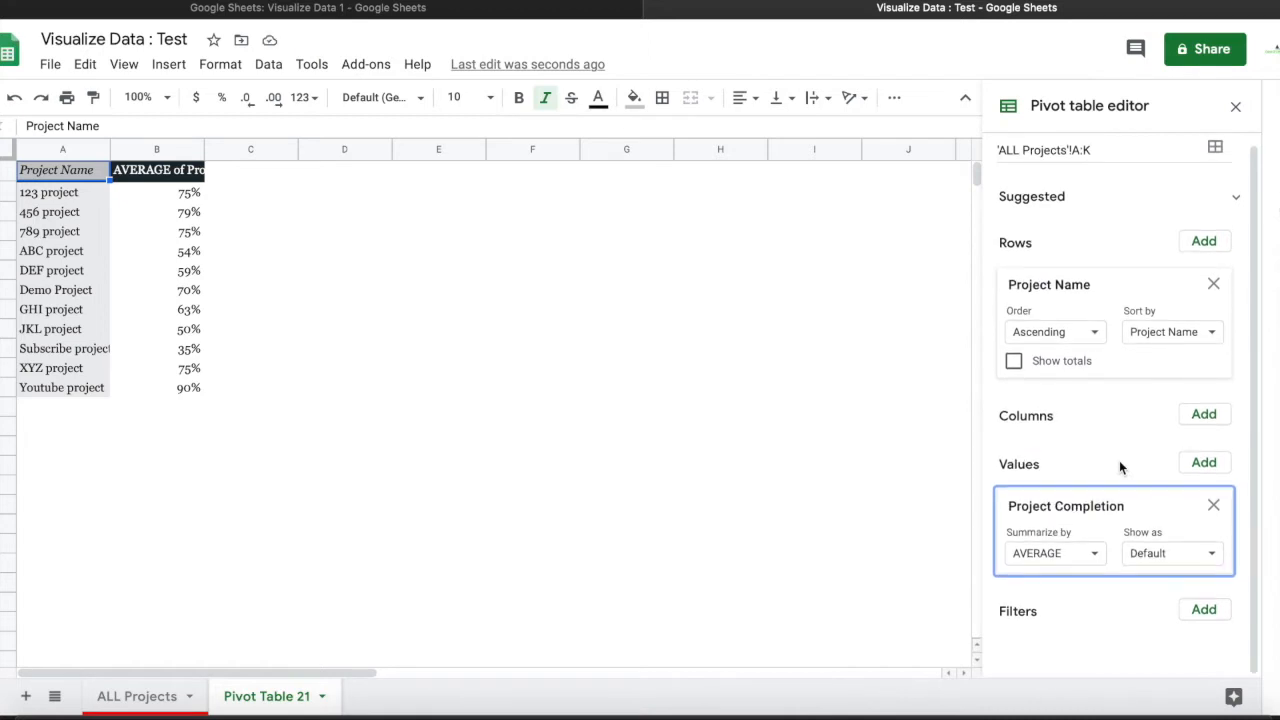
Copy the sparkline formula of the % Complete field from the pivot table on the original spreadsheet's dashboard
click(421, 12)
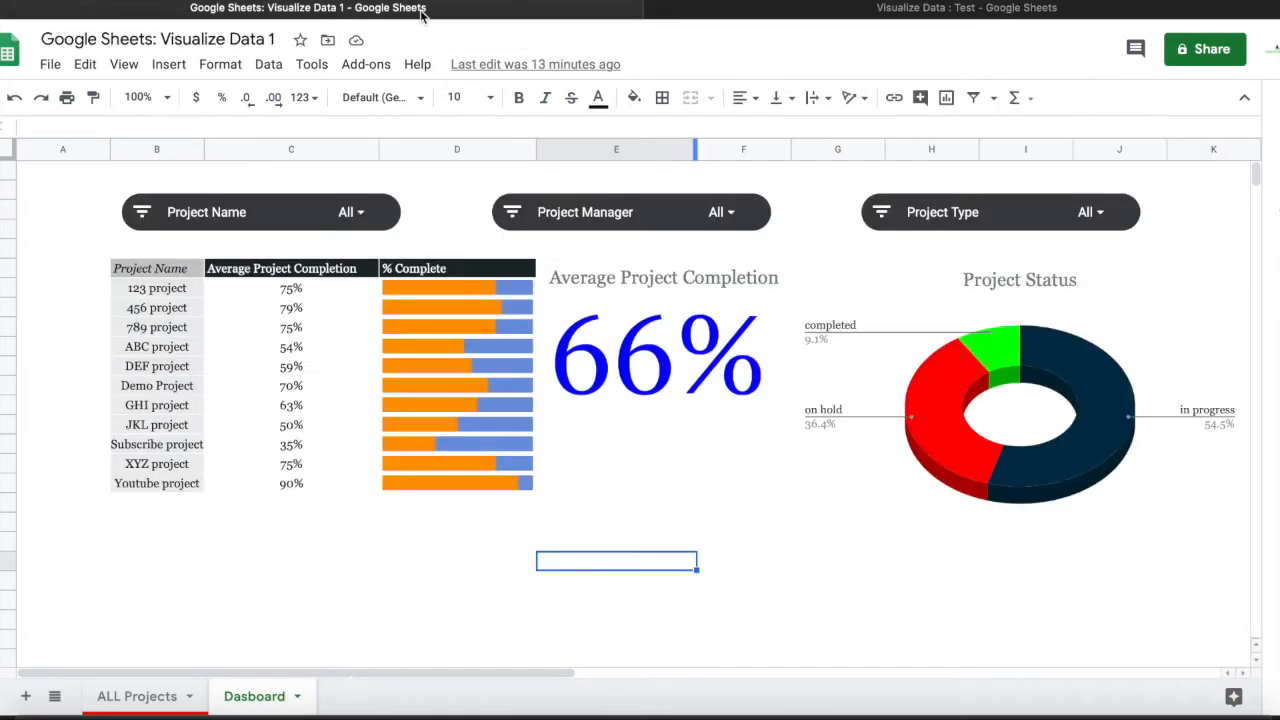
click(455, 360)
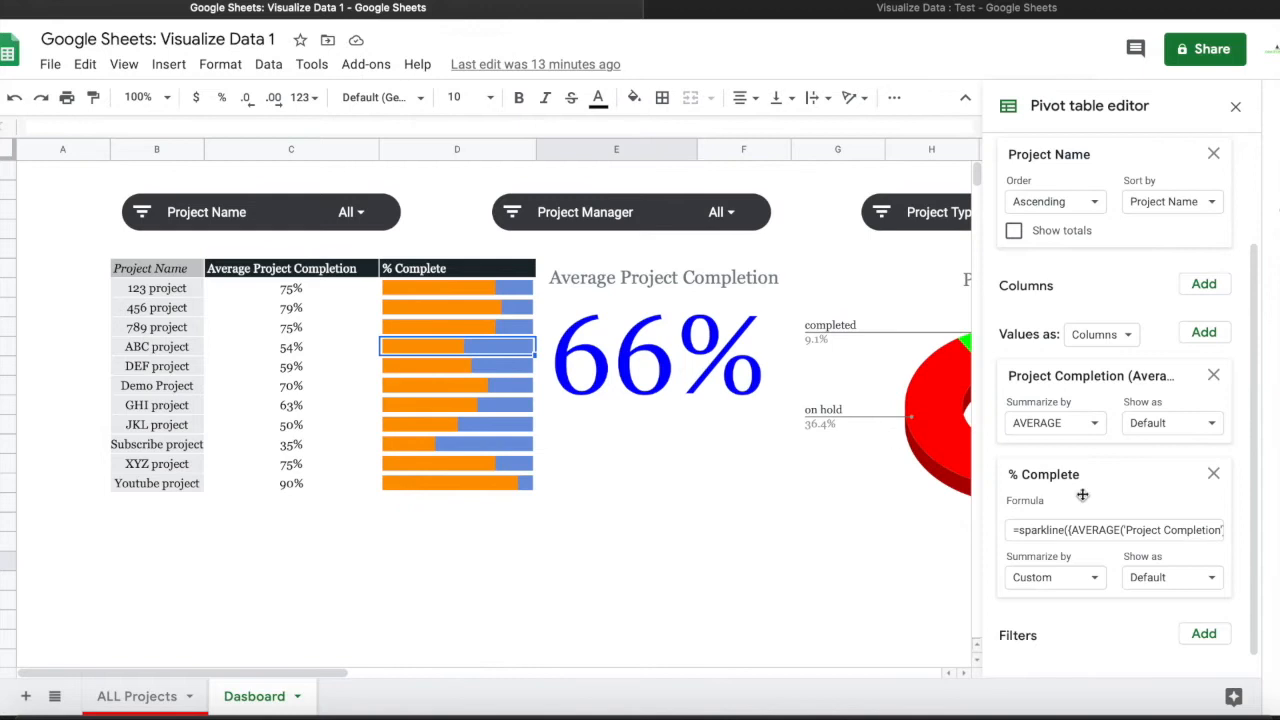
double_click(1094, 530)
triple_click(1071, 529)
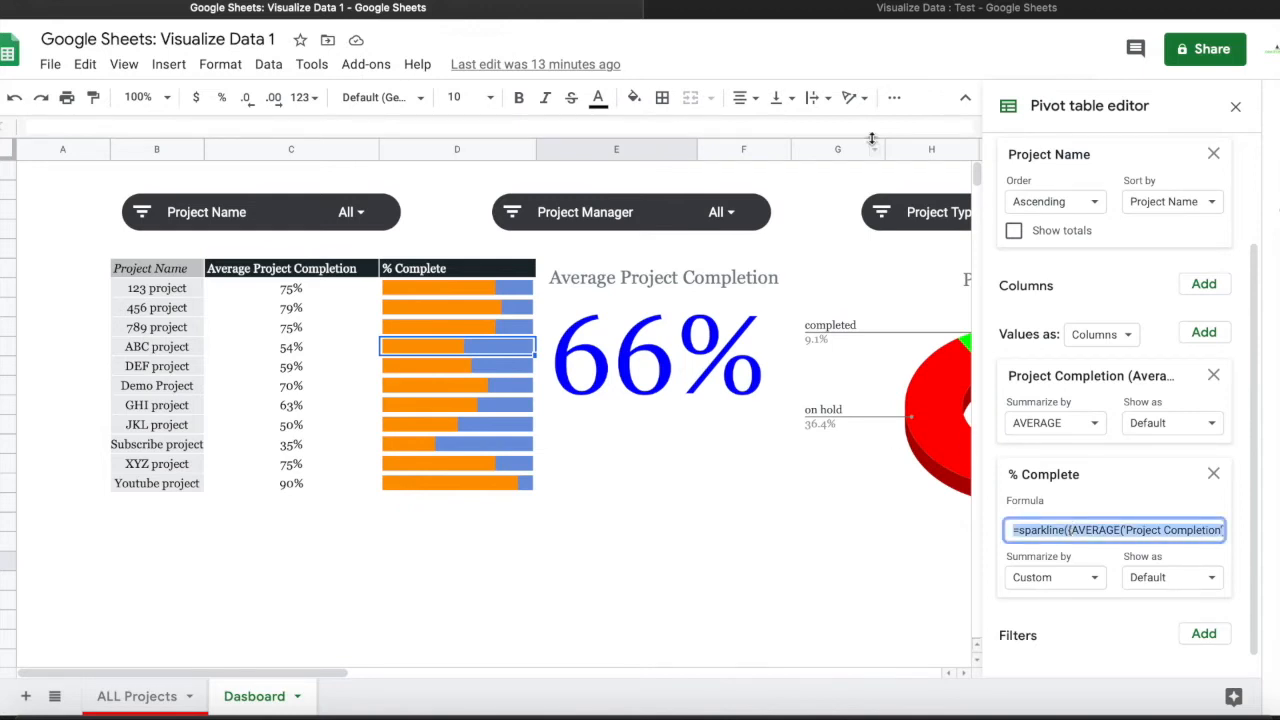
click(801, 13)
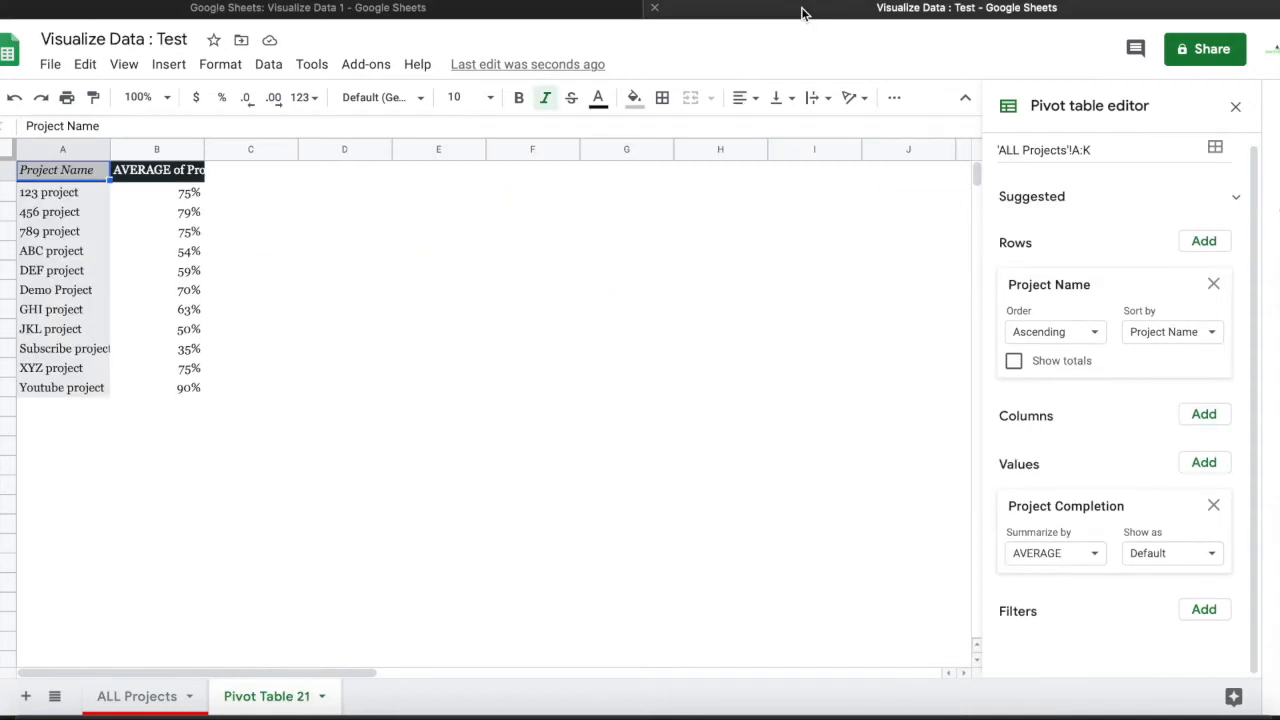
Add a calculated field with the formula =sparkline({AVERAGE('Project Completion'),1},{"charttype","bar";"max",1}), summarized by Custom
click(1202, 464)
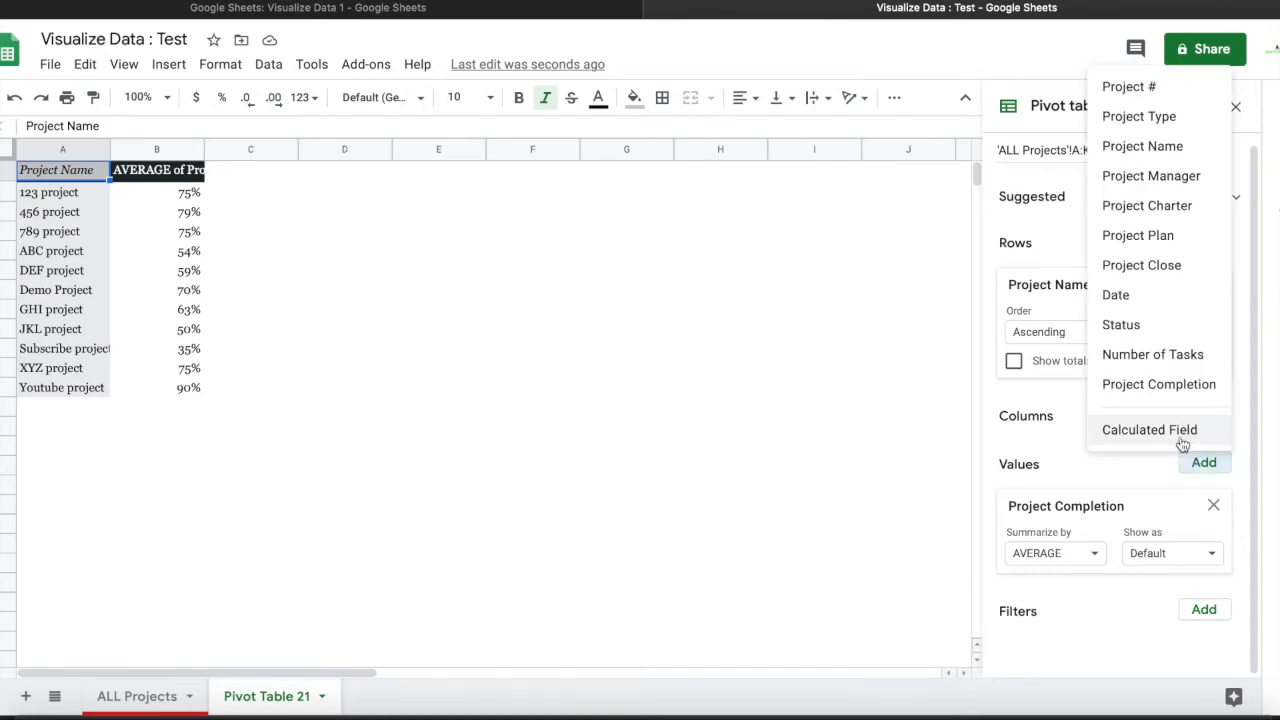
click(1182, 440)
scroll(1132, 560, down, 2)
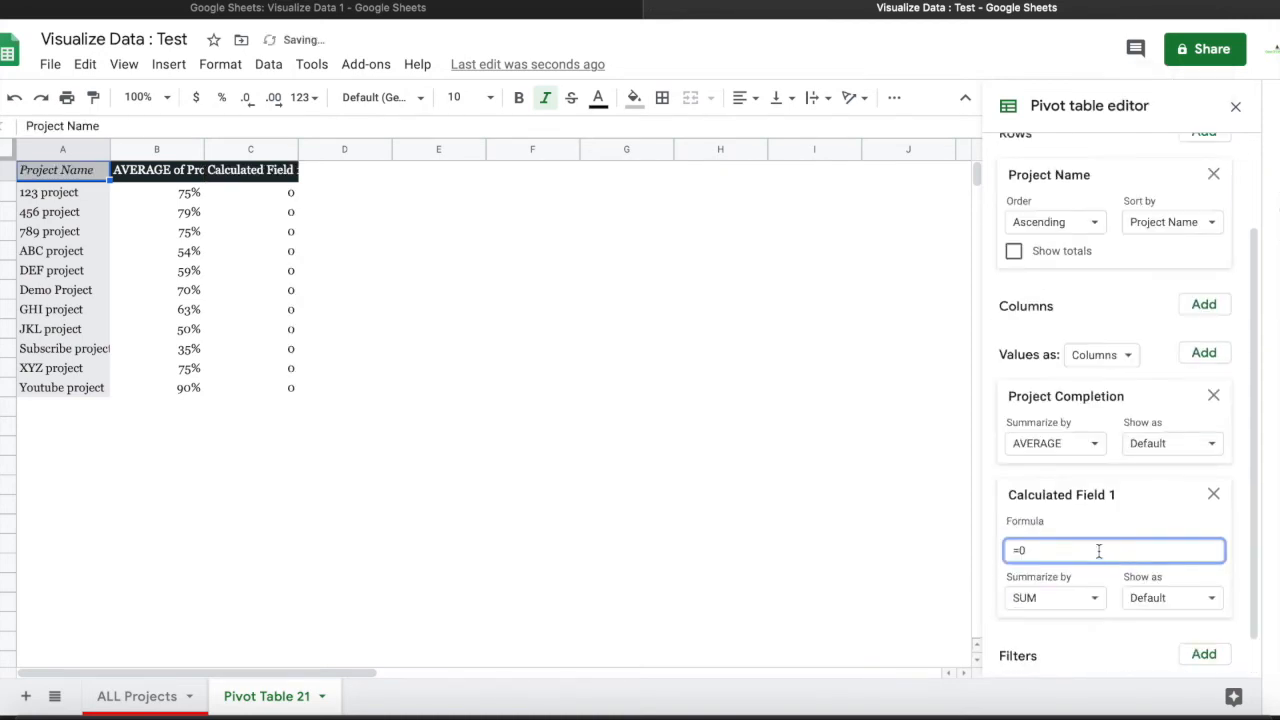
key(ctrl+v)
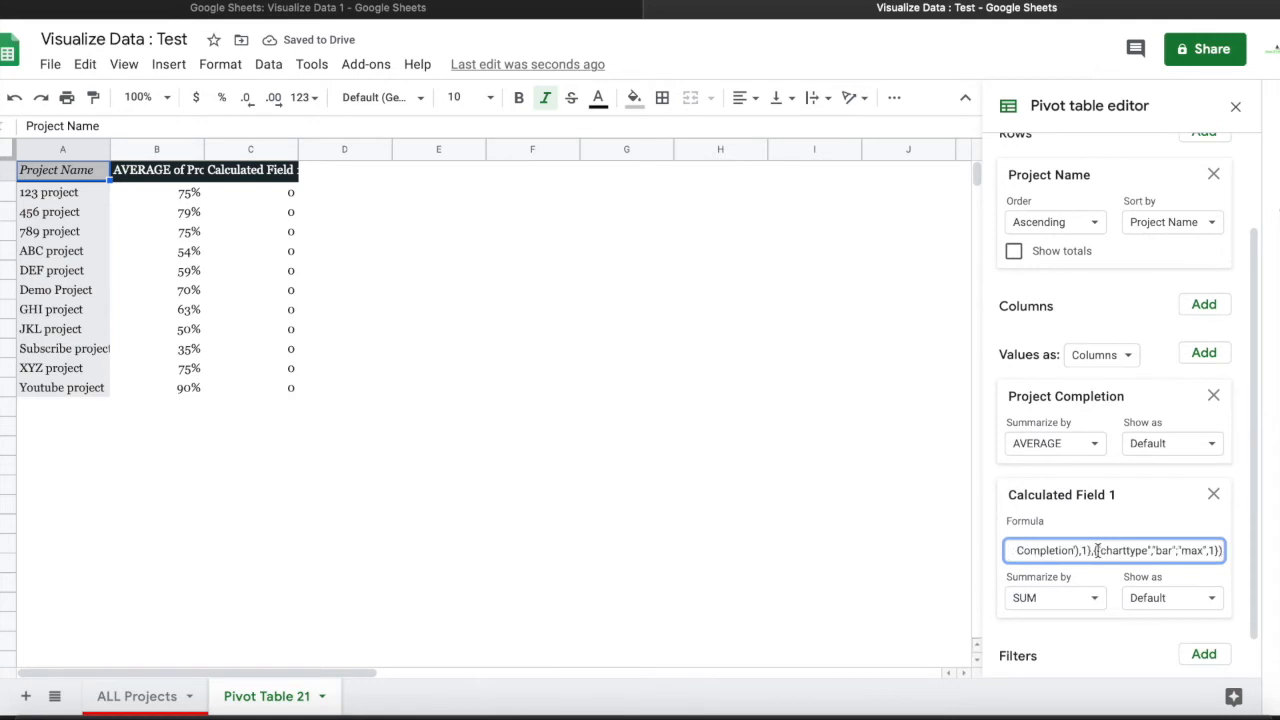
click(1082, 600)
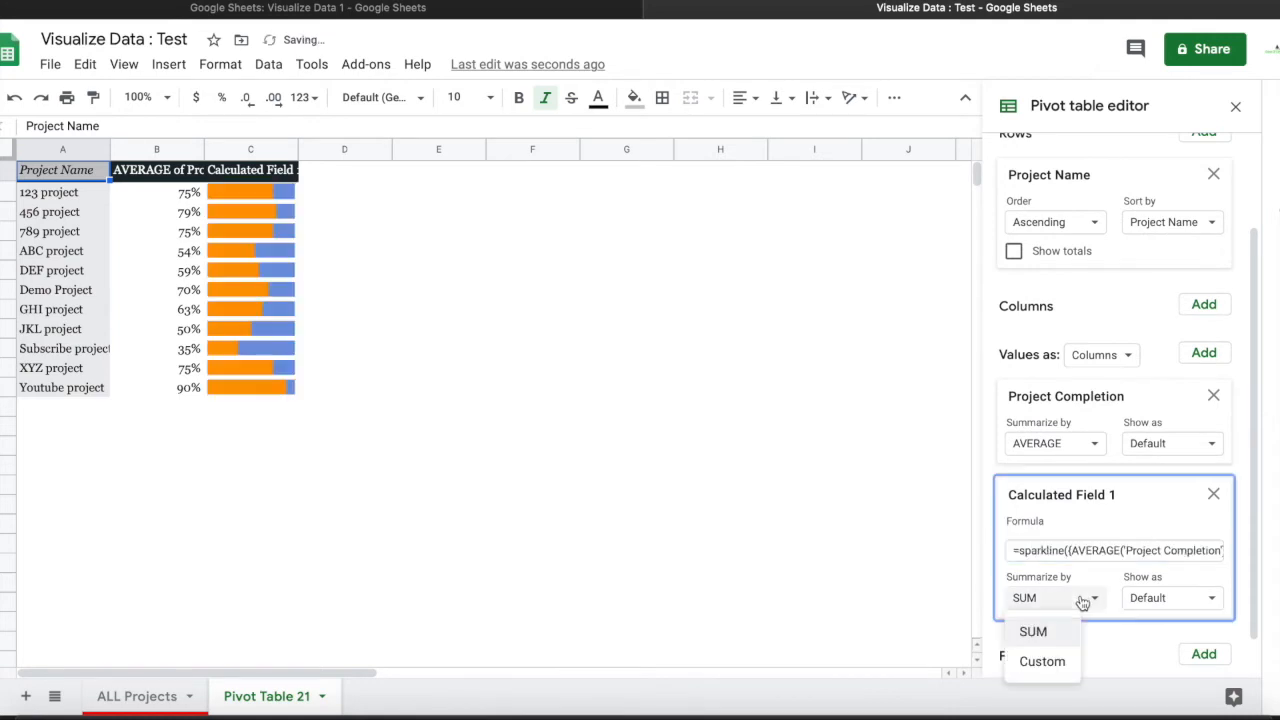
click(1057, 660)
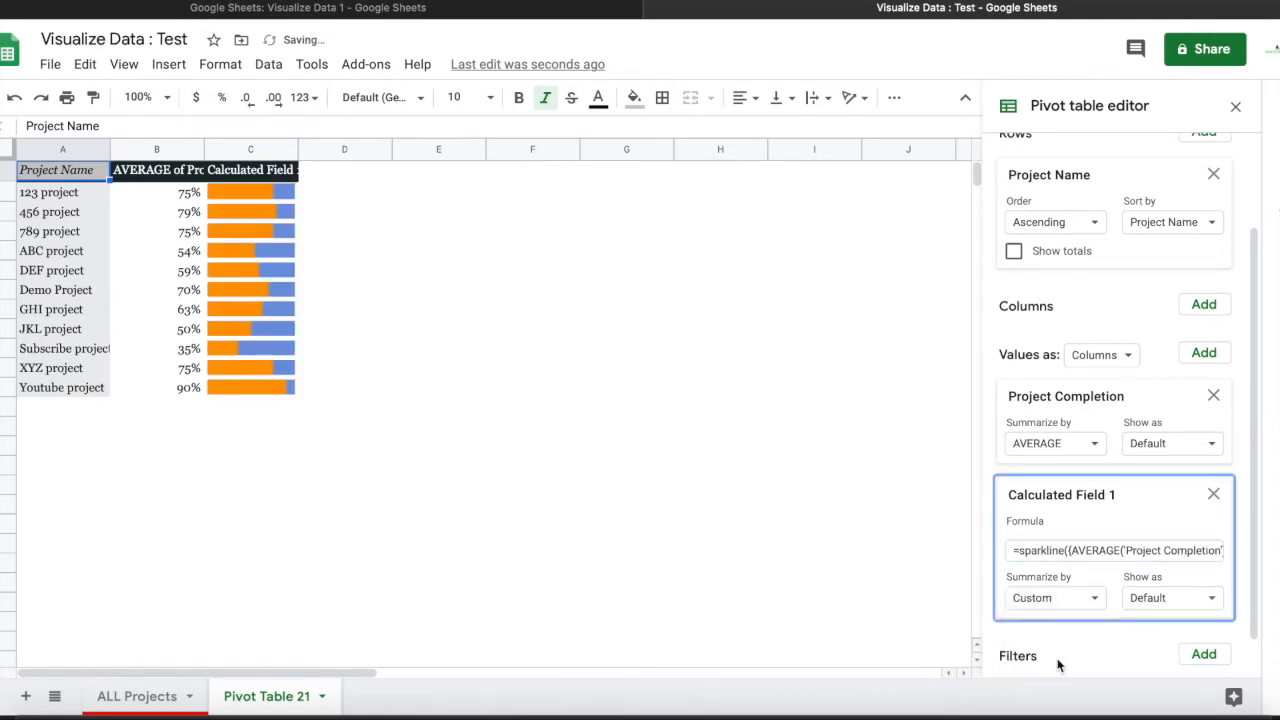
click(573, 374)
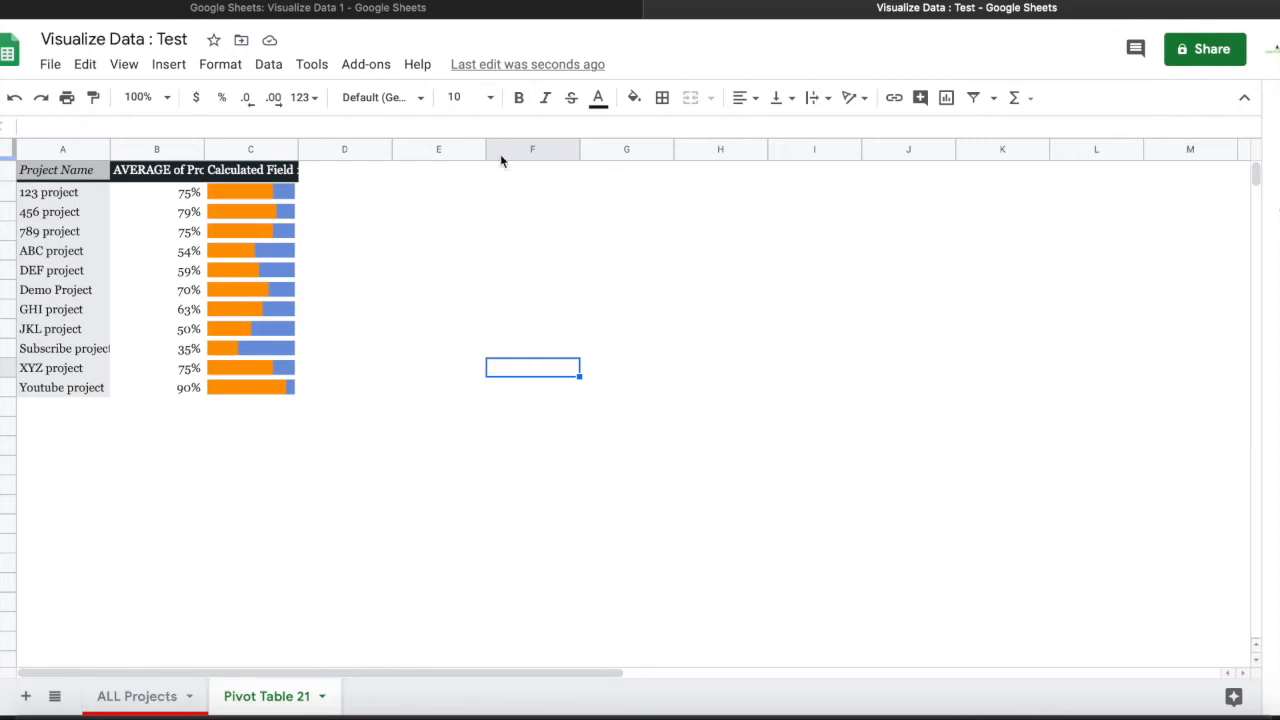
Check the table layout on the original dashboard, and widen columns B and C of the new pivot table
click(460, 10)
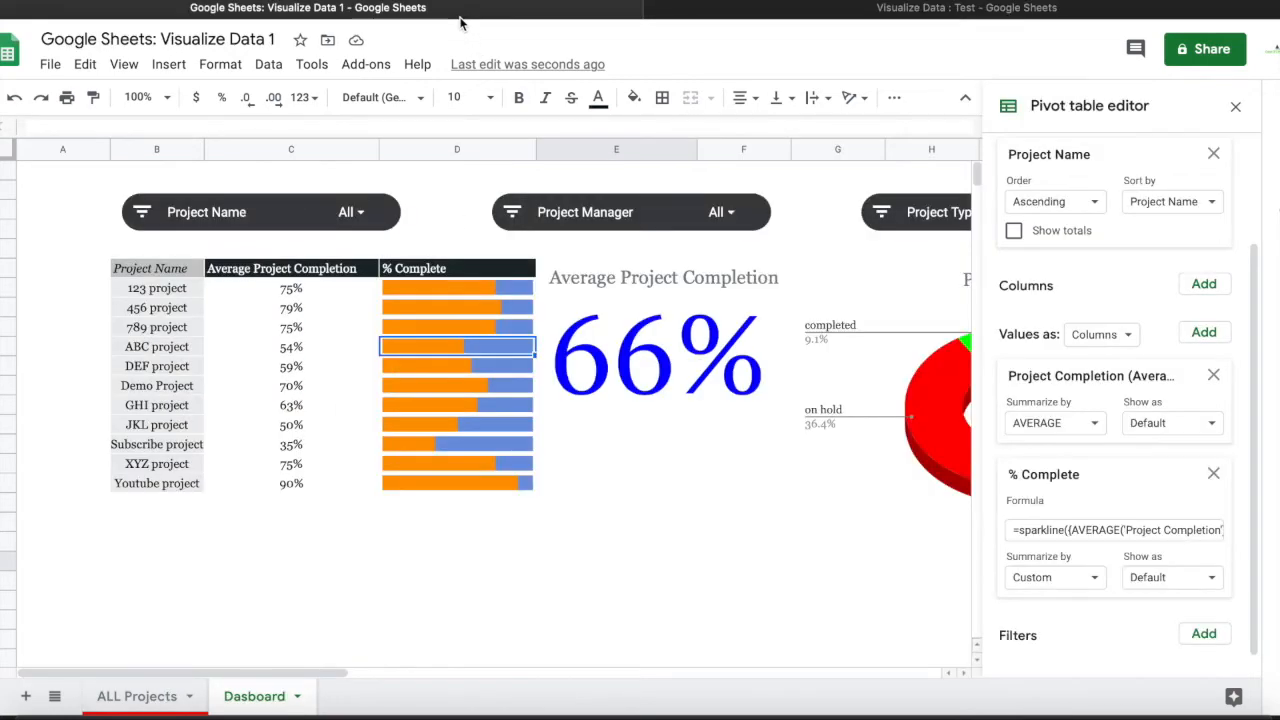
click(744, 16)
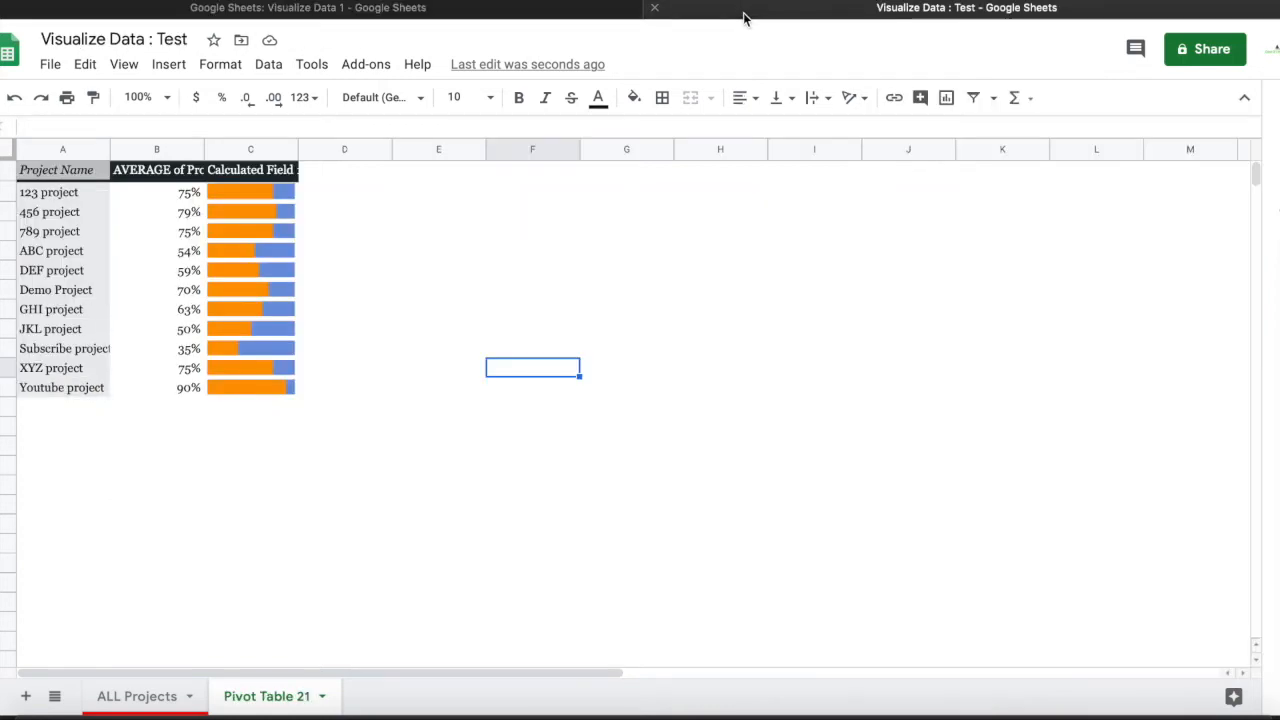
drag(204, 149, 250, 149)
drag(343, 149, 428, 149)
Rename the header of the calculated sparkline column to "% Complete"
click(343, 170)
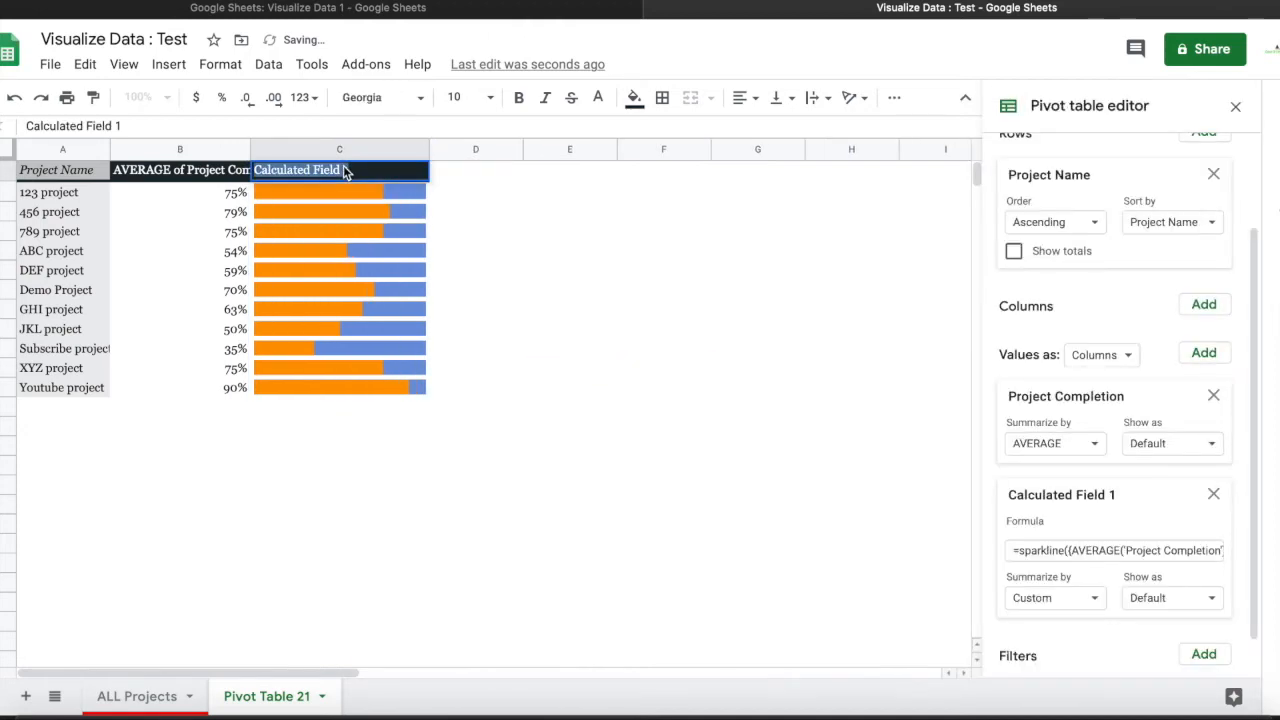
key(BackSpace)
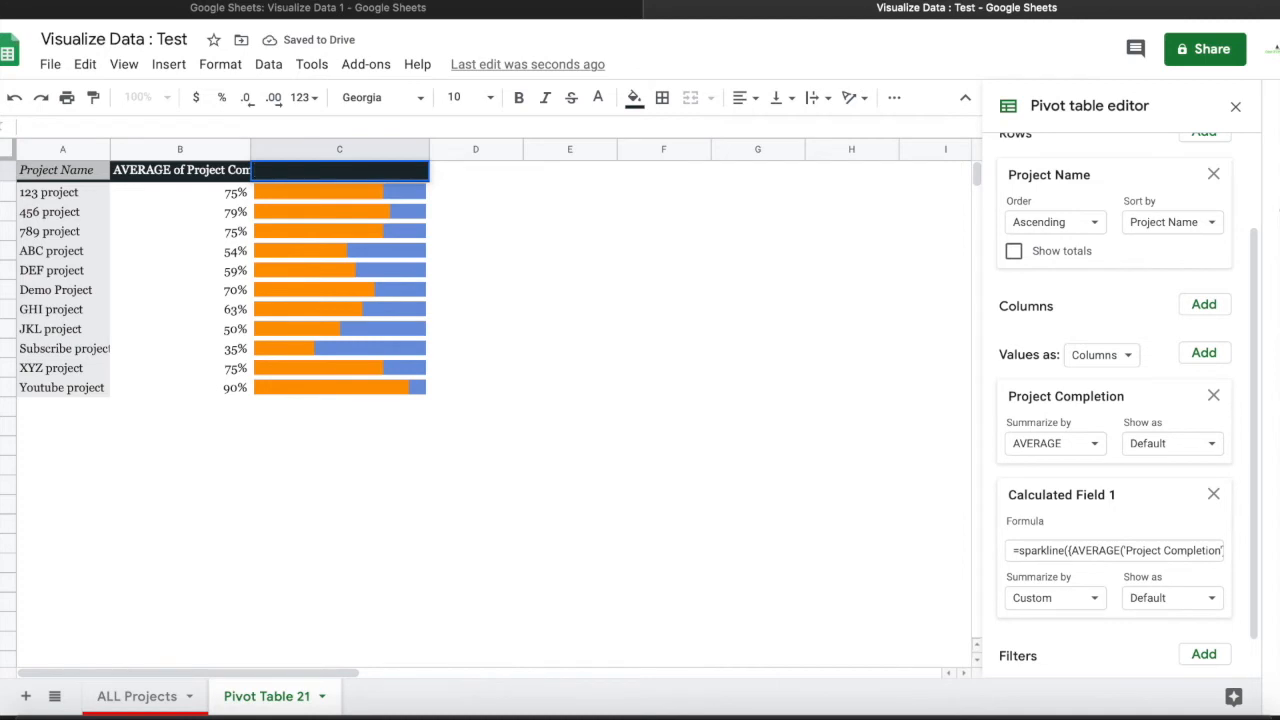
text(% Complete)
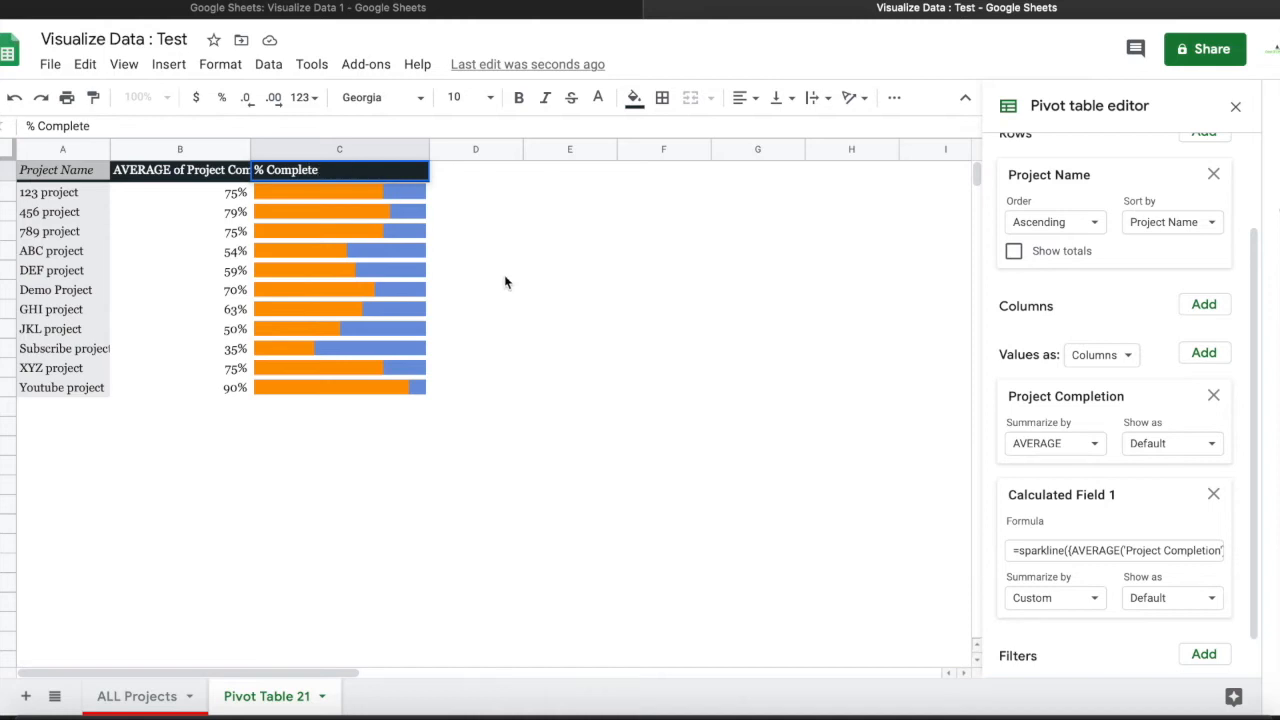
click(500, 276)
Center-align the whole pivot table and widen column B to fit its full header
drag(79, 171, 409, 391)
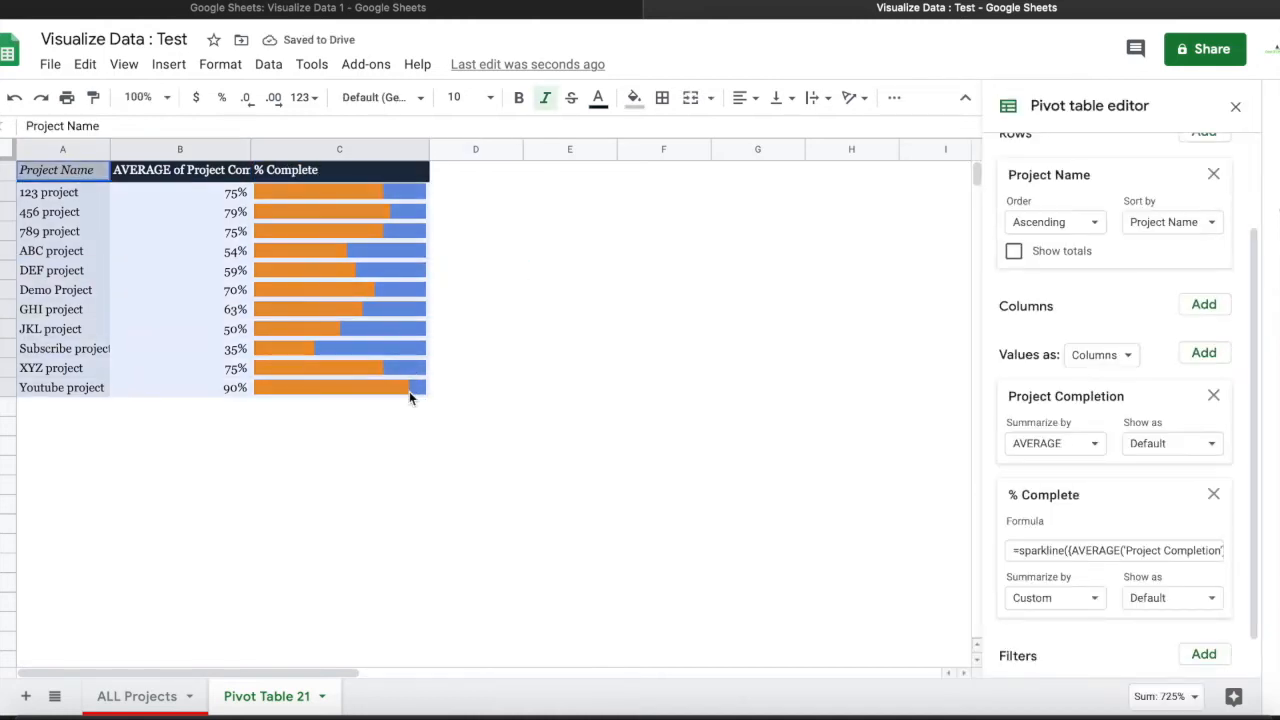
click(745, 97)
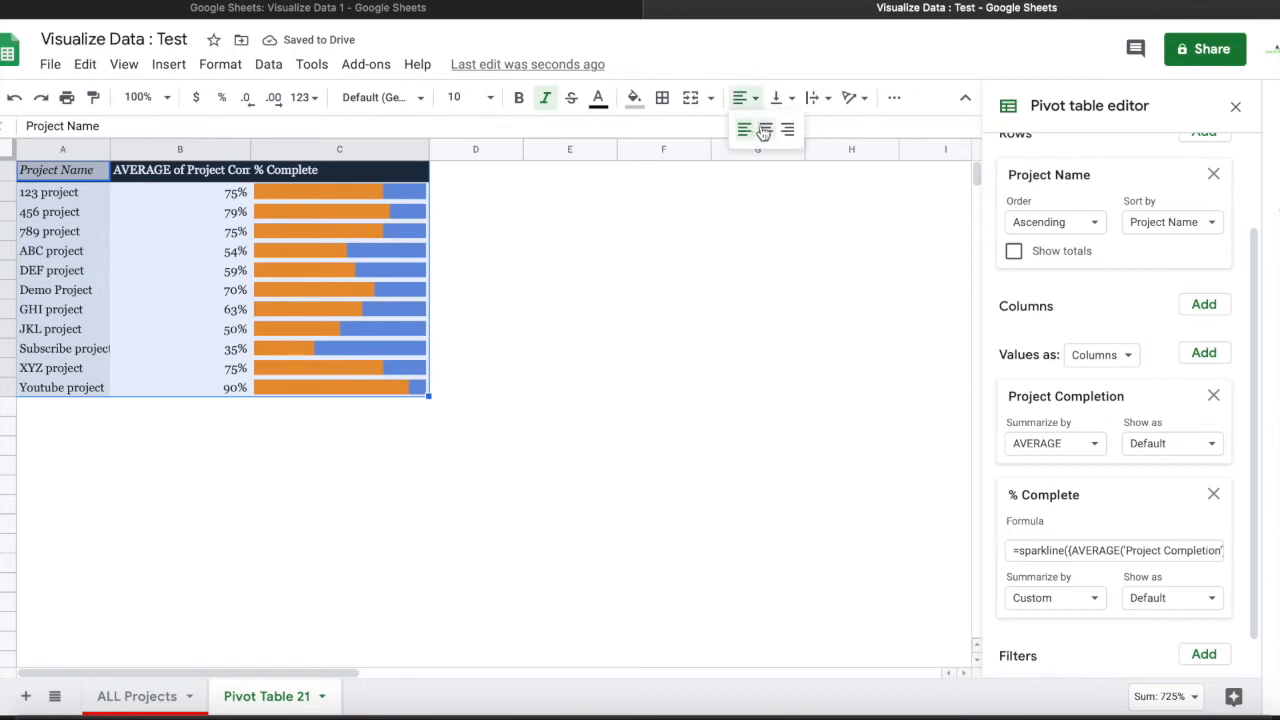
click(764, 131)
drag(250, 148, 306, 148)
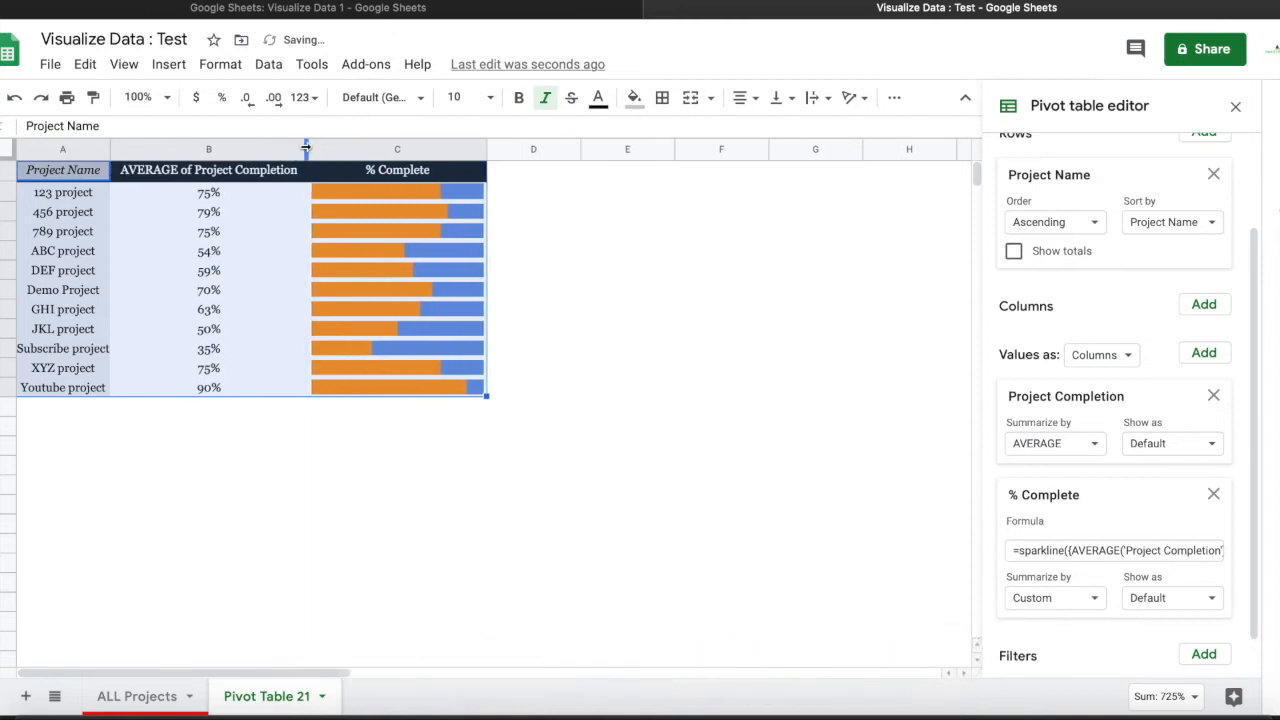
click(316, 490)
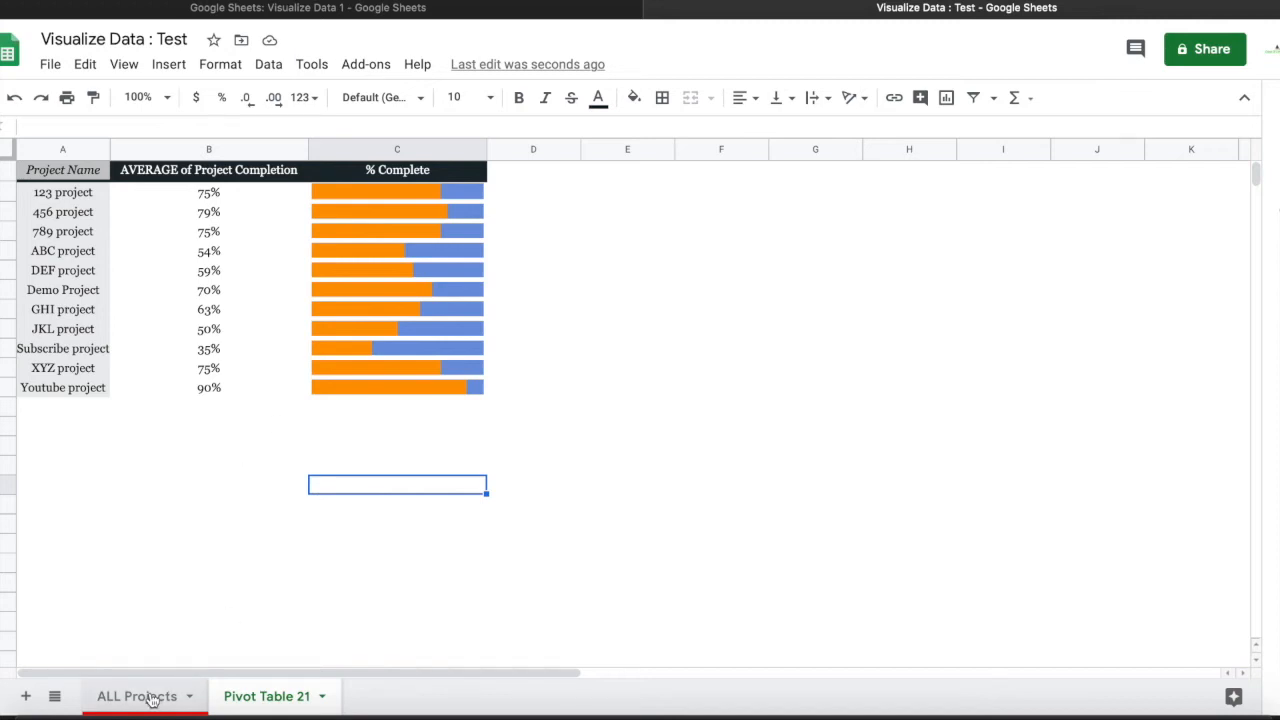
Copy the whole pivot table, and add a new sheet named Dashboard
drag(65, 176, 460, 395)
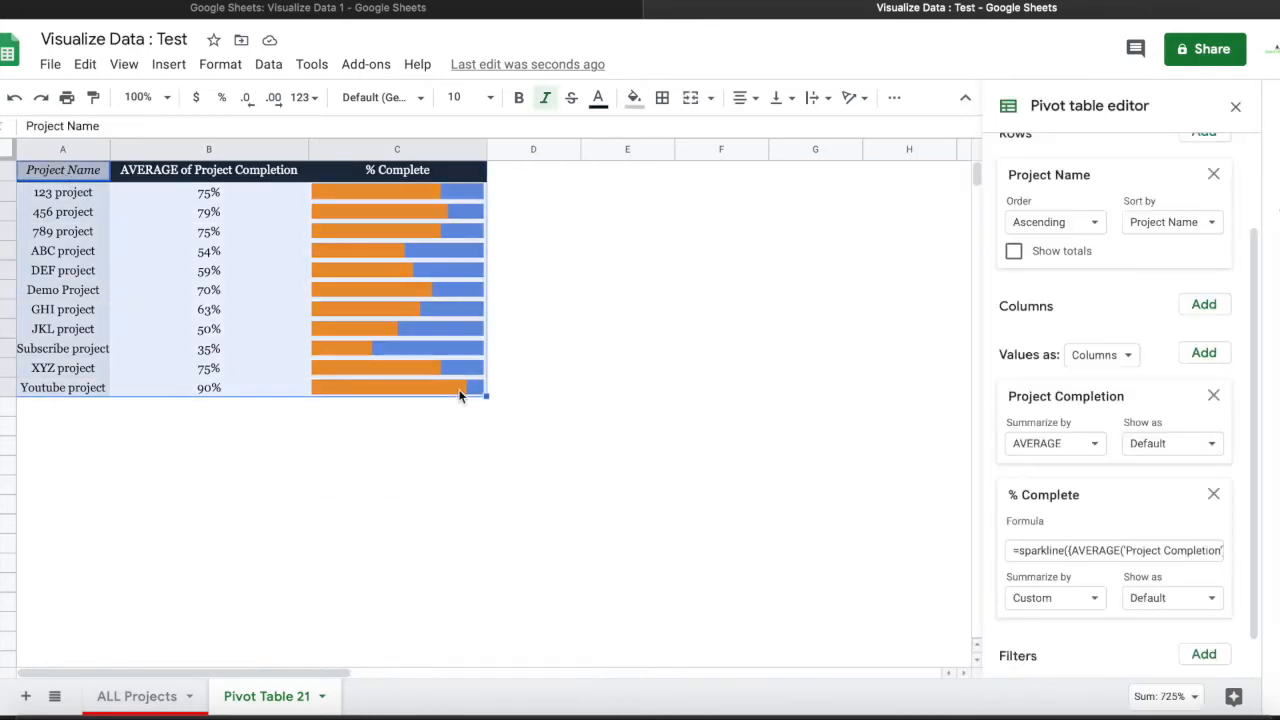
click(27, 697)
double_click(383, 700)
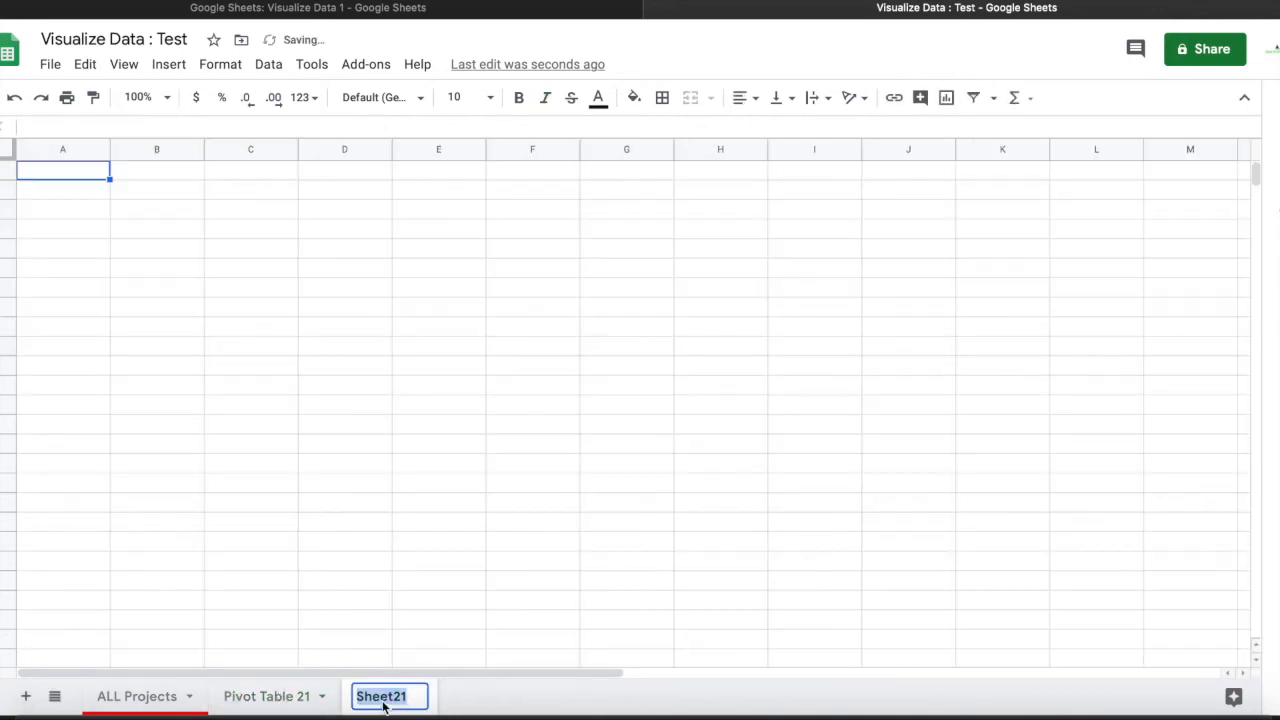
text(Dashb)
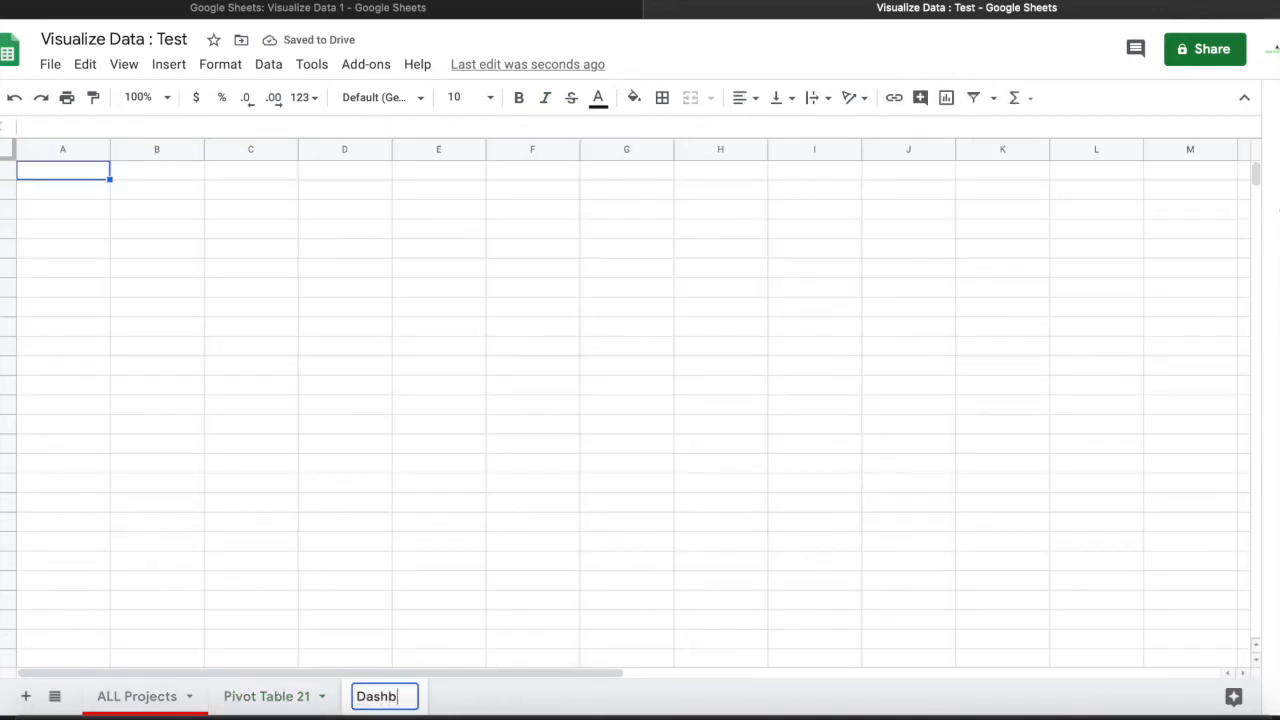
text(oard)
key(Return)
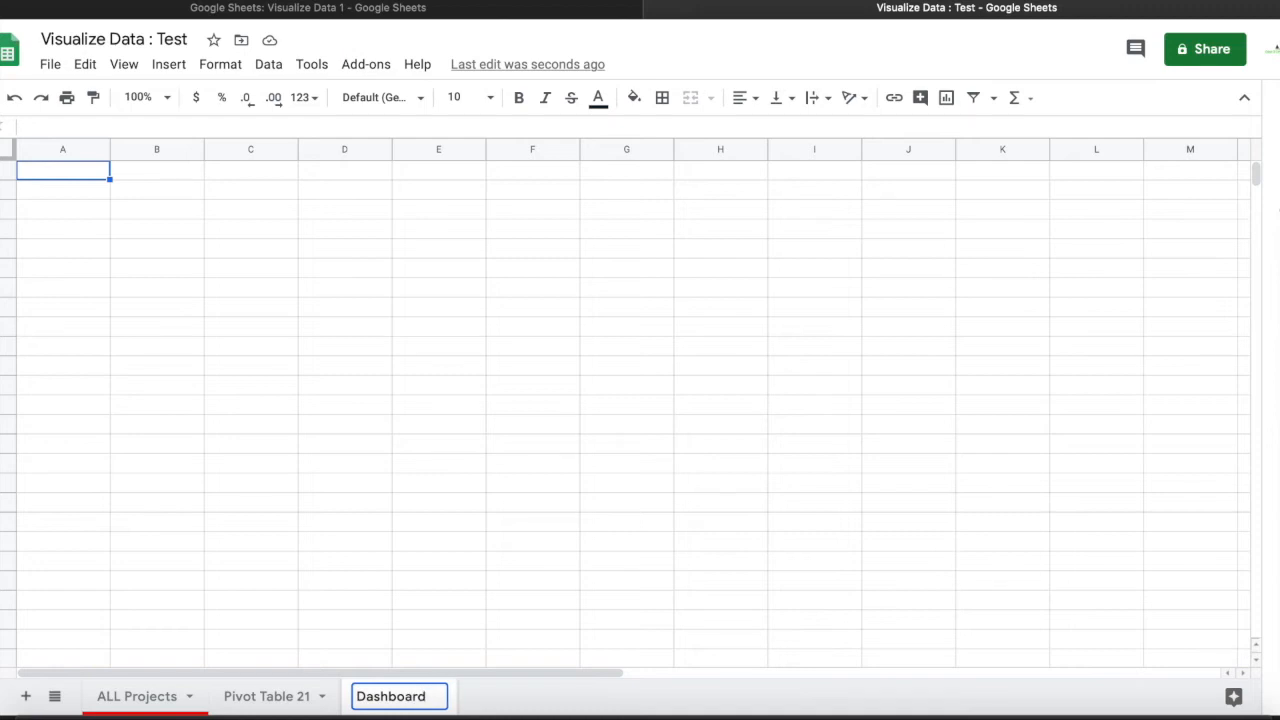
Paste the copied pivot table into the Dashboard sheet, starting in column B with several empty rows above it
click(152, 236)
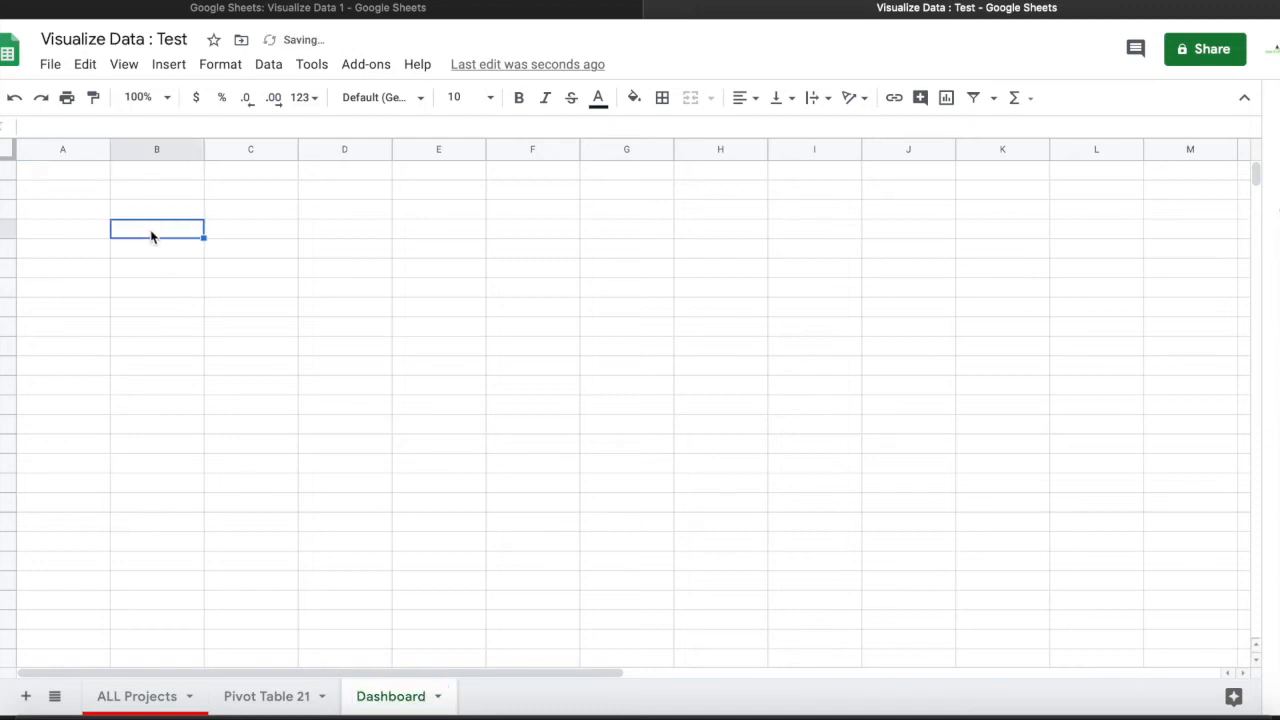
click(142, 290)
key(ctrl+v)
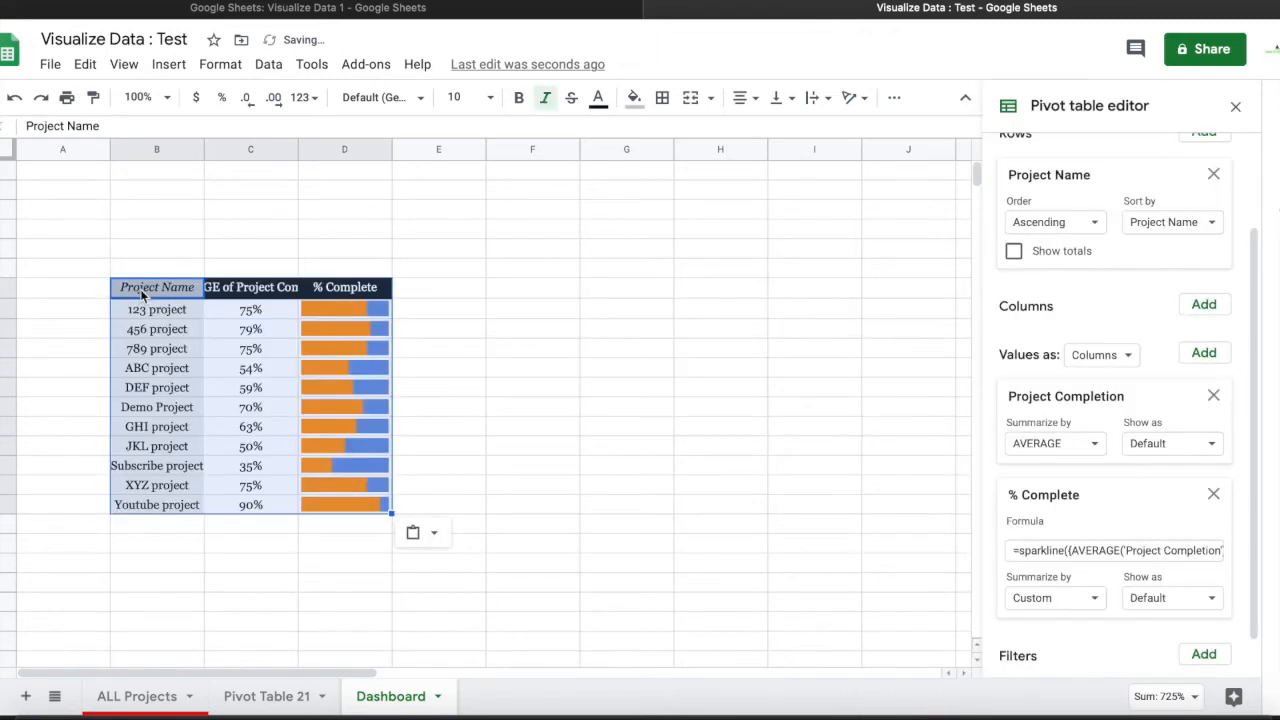
Hide column C with the average project completion on the Dashboard sheet, and slightly widen the % Complete column D
click(246, 149)
right_click(246, 149)
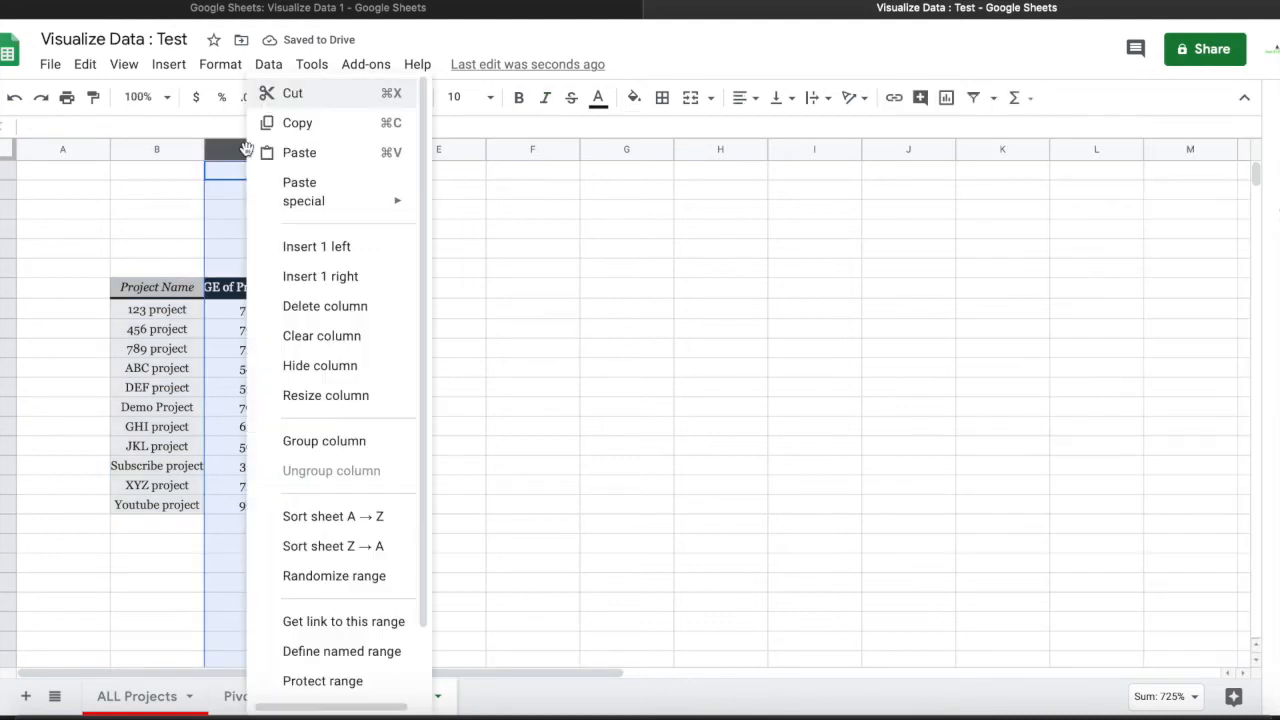
click(335, 363)
click(338, 351)
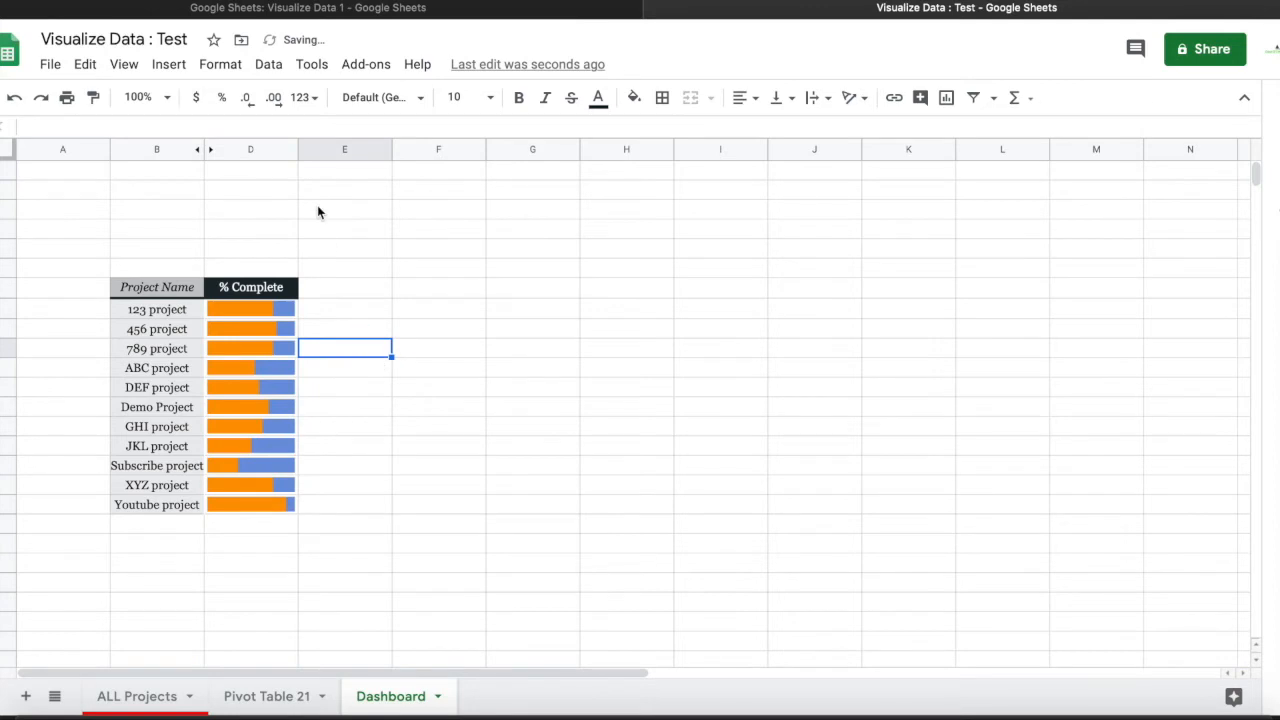
drag(298, 149, 314, 149)
click(450, 349)
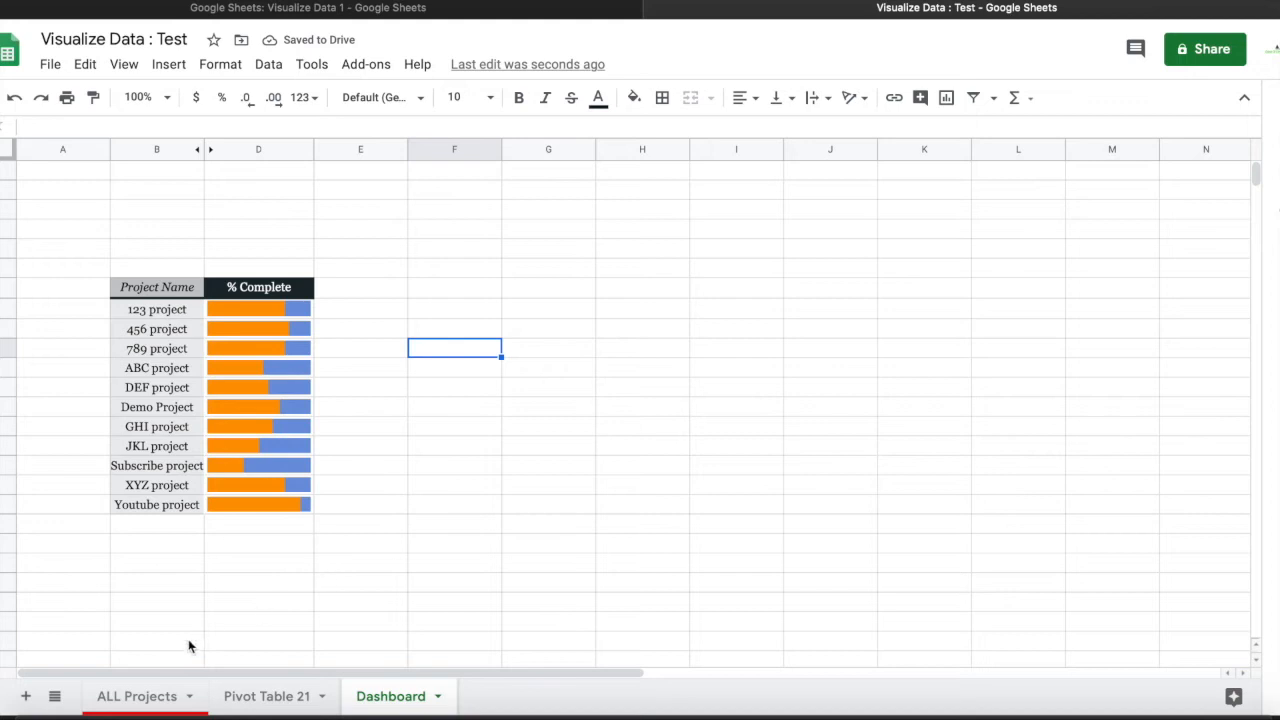
Insert a chart based on the Project Completion column K of the ALL Projects sheet
click(148, 697)
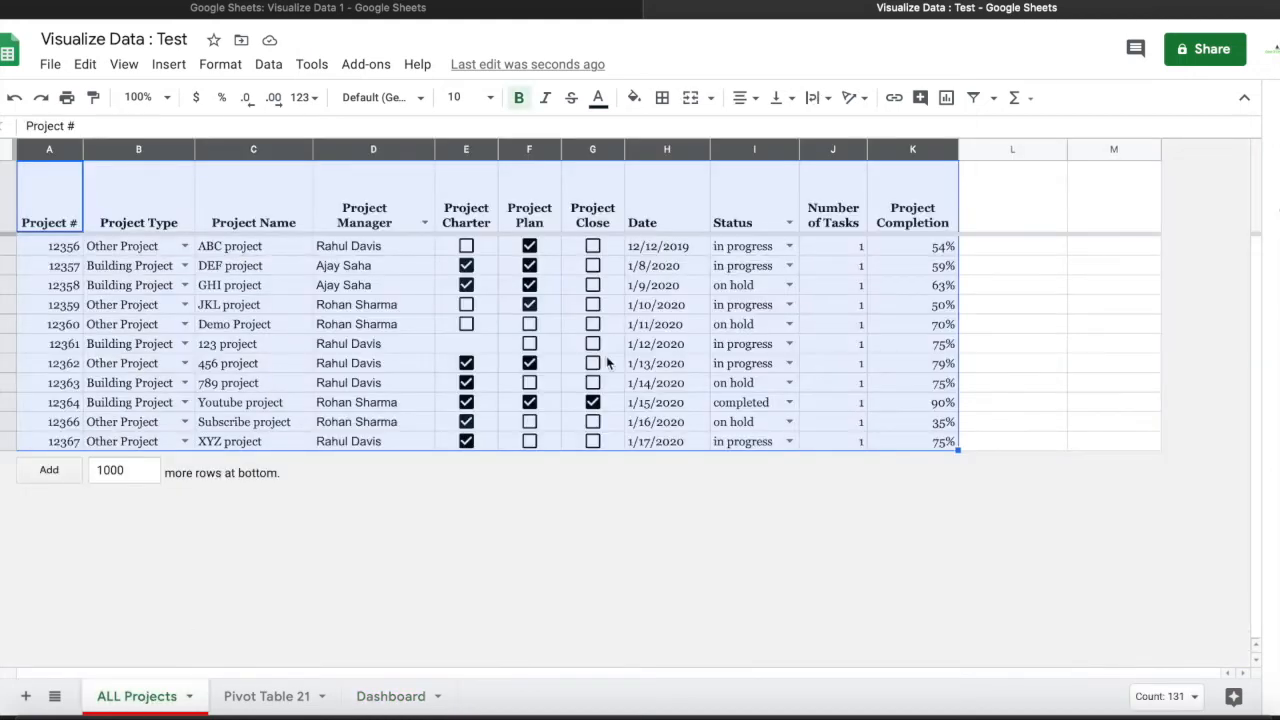
click(893, 348)
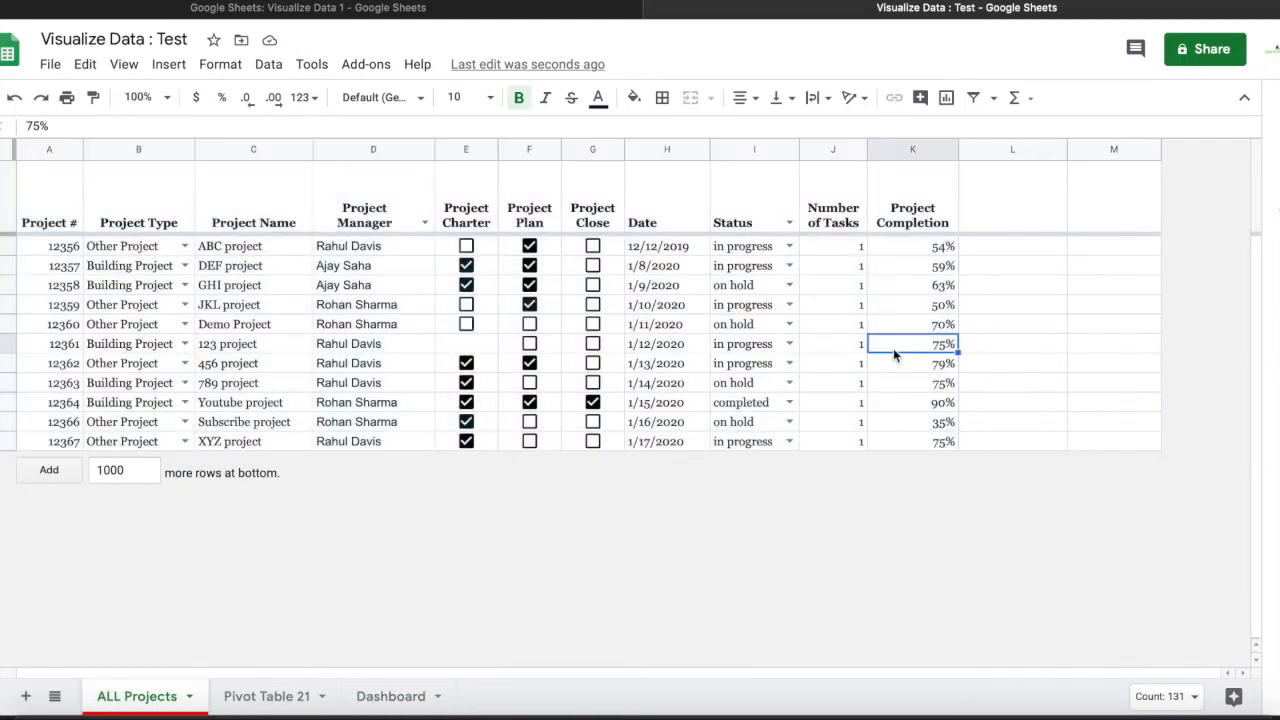
click(913, 151)
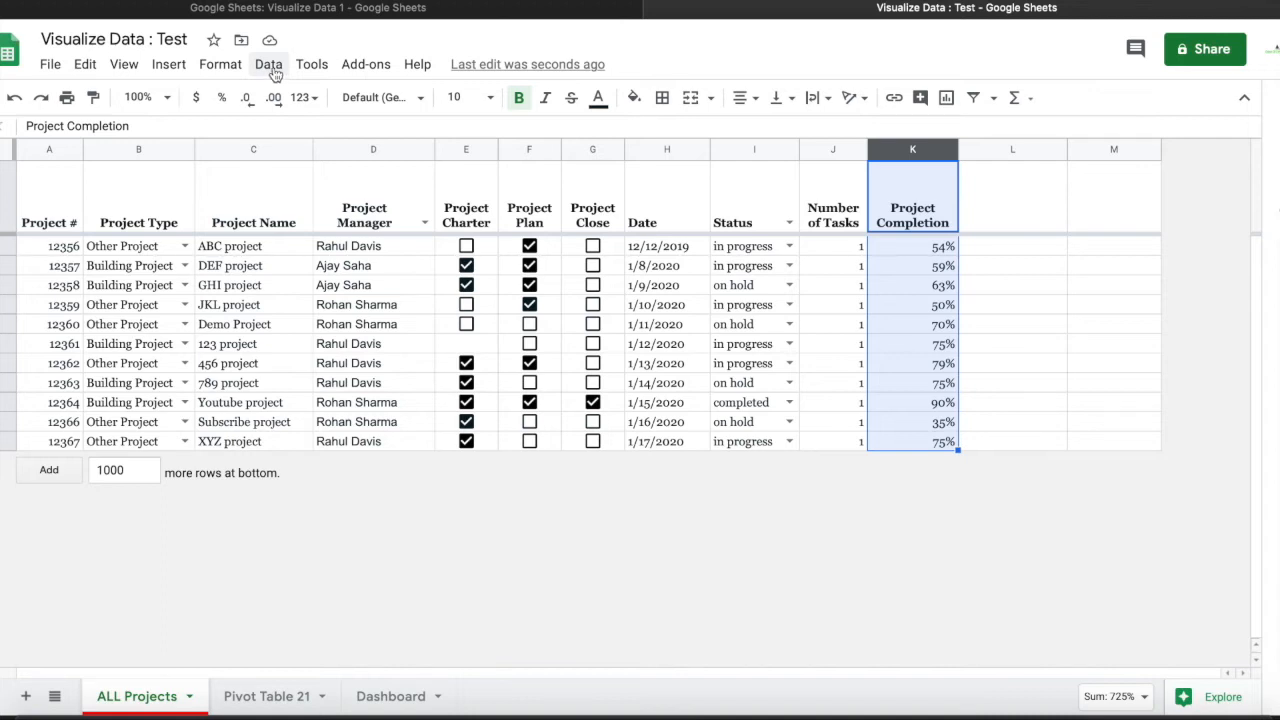
click(165, 70)
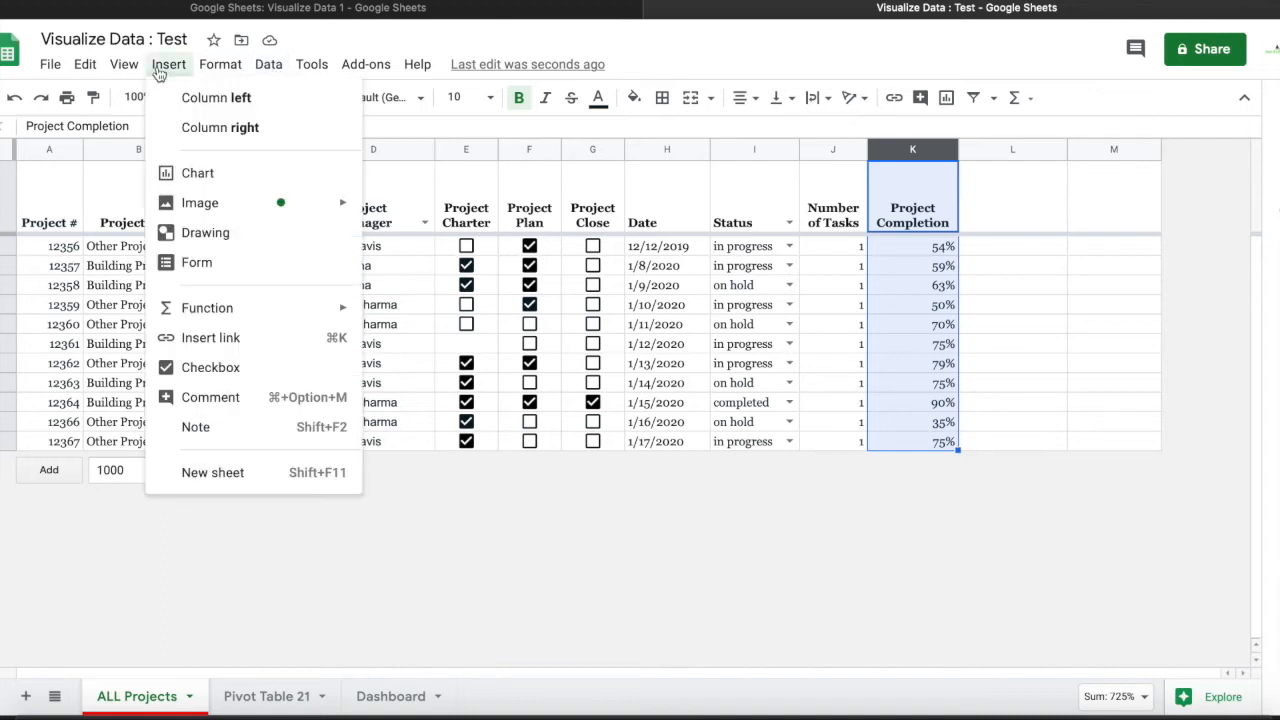
click(224, 173)
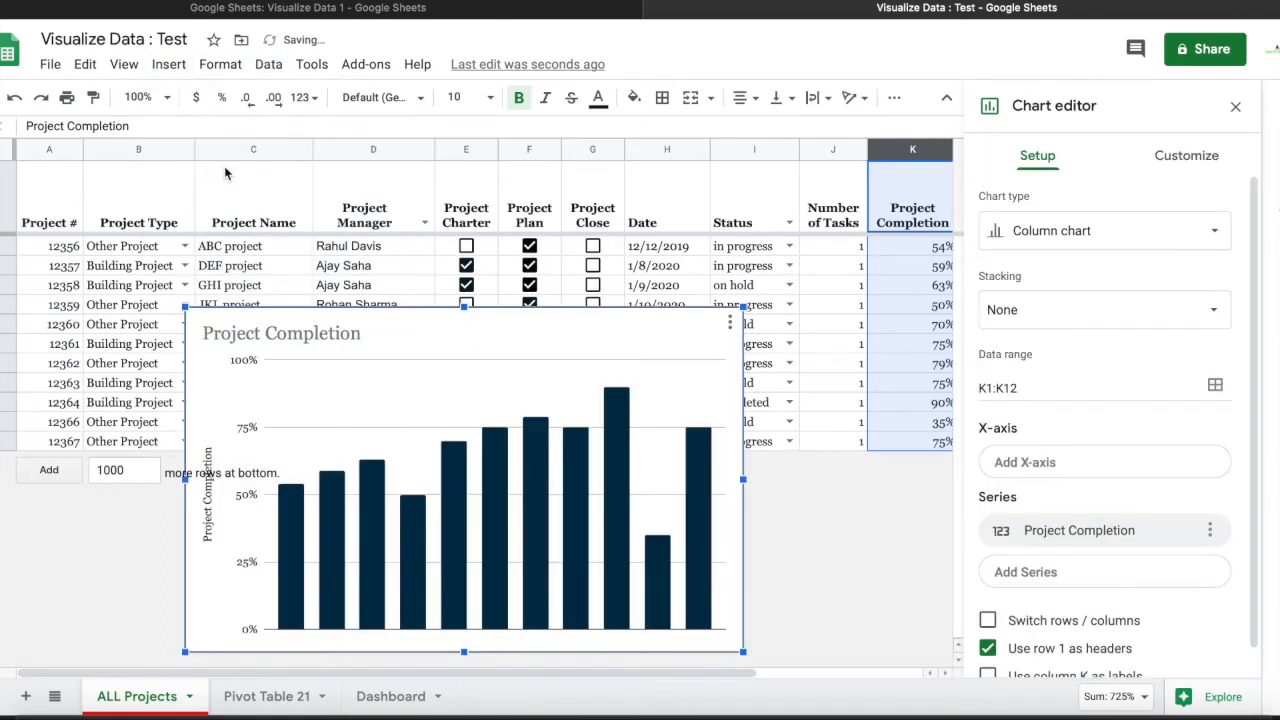
Change the chart type to Scorecard chart and aggregate its Project Completion key value by Average
click(1072, 240)
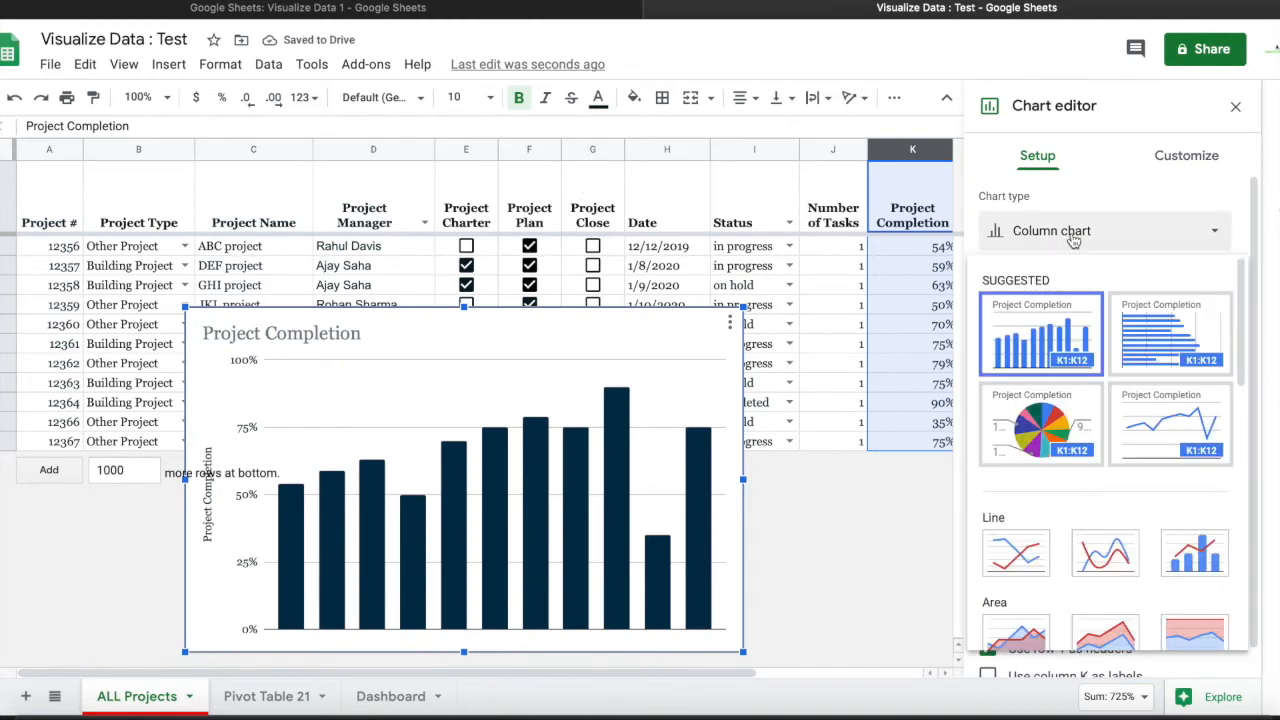
scroll(1100, 474, down, 6)
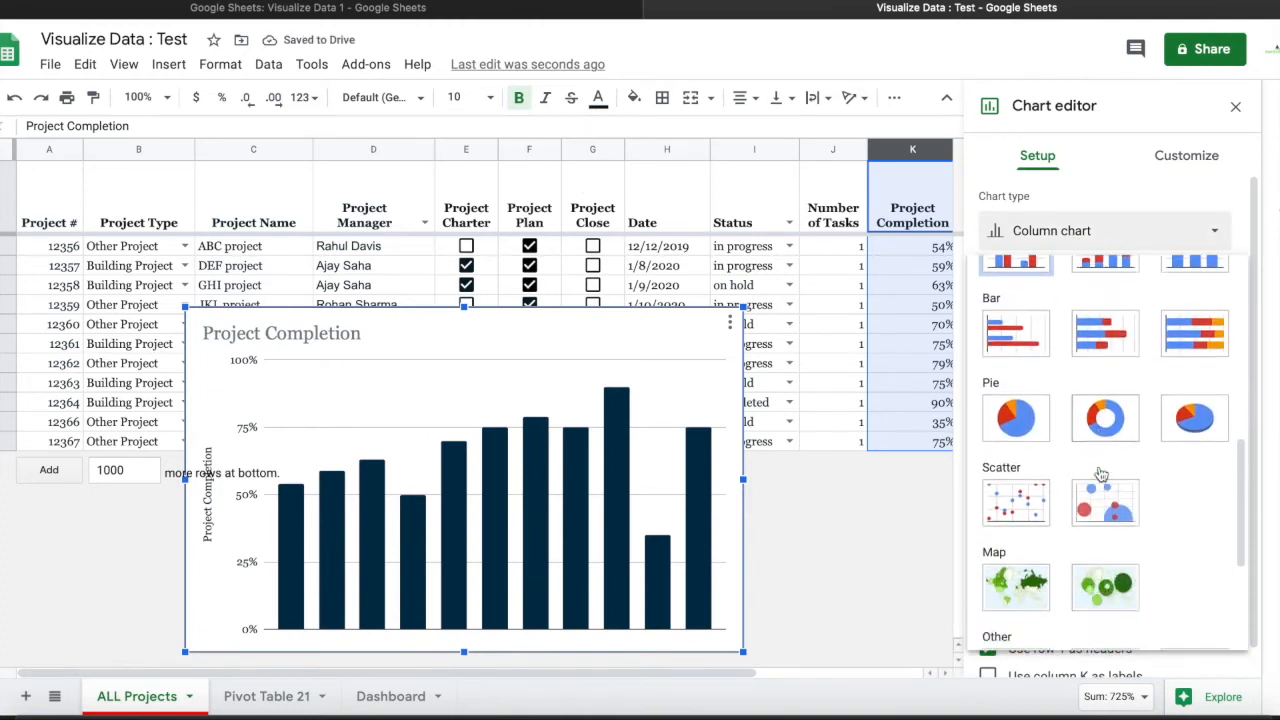
scroll(1100, 474, down, 2)
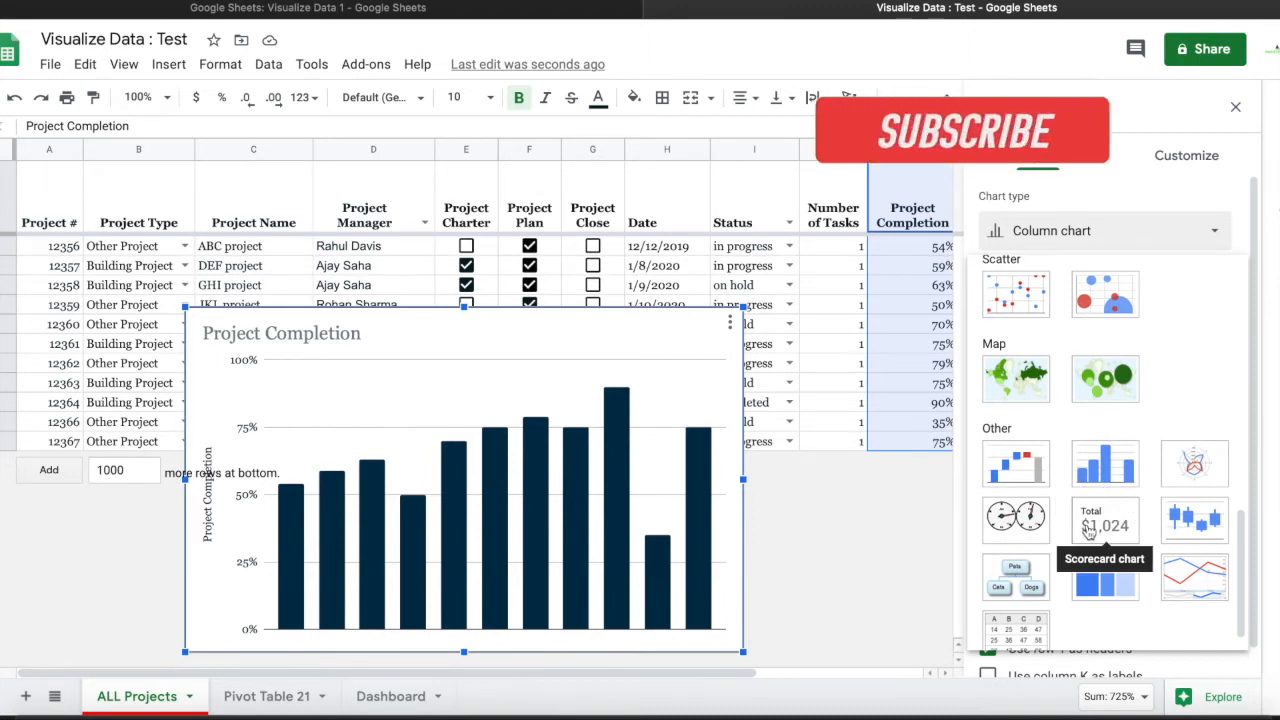
click(1097, 528)
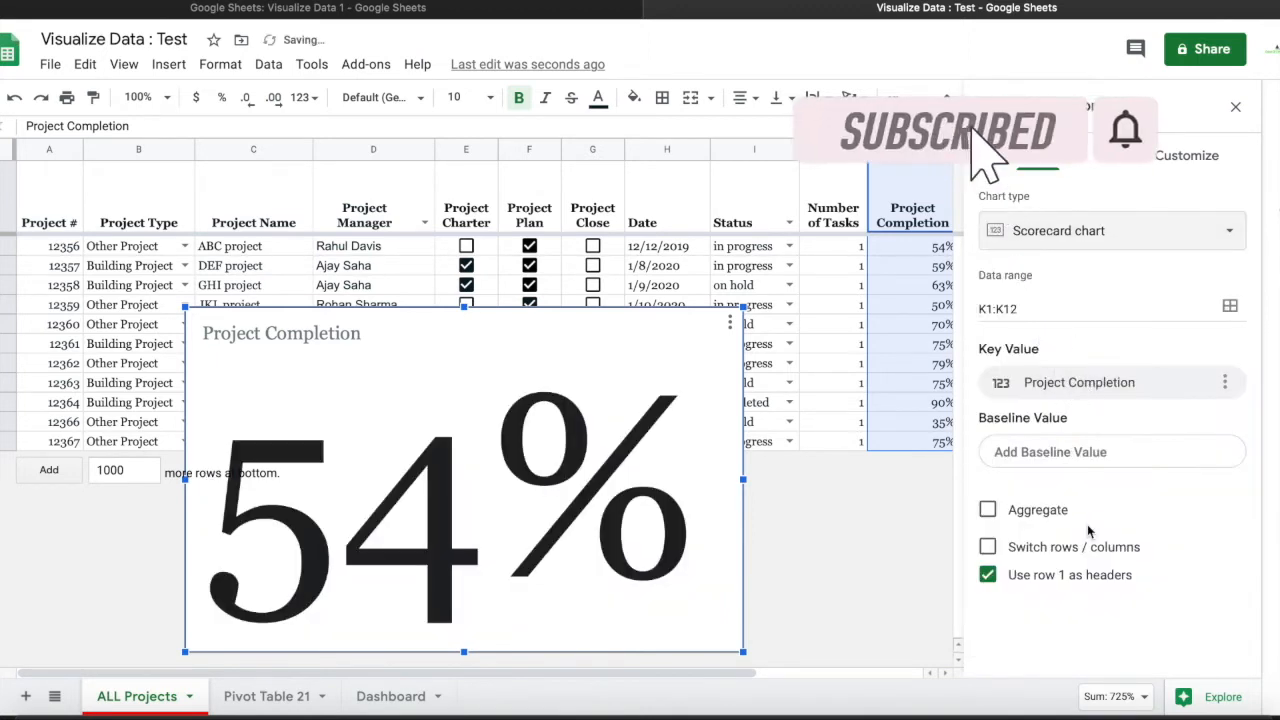
click(989, 511)
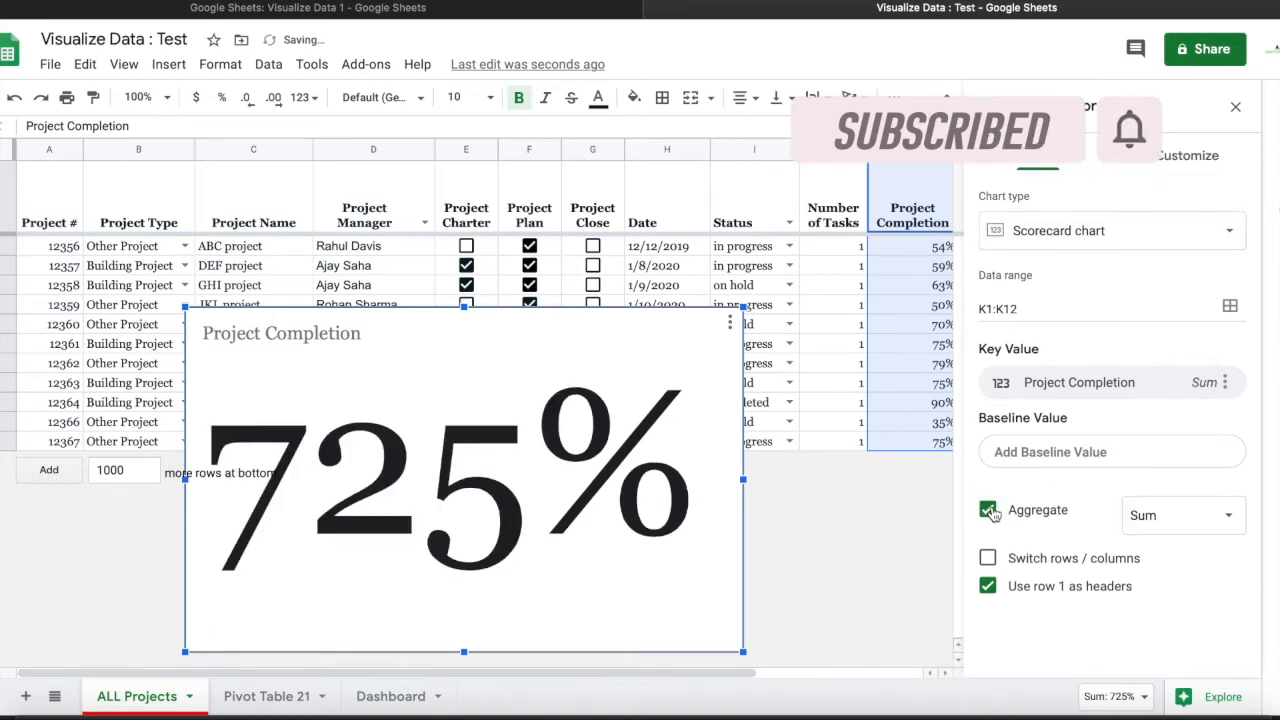
click(1148, 514)
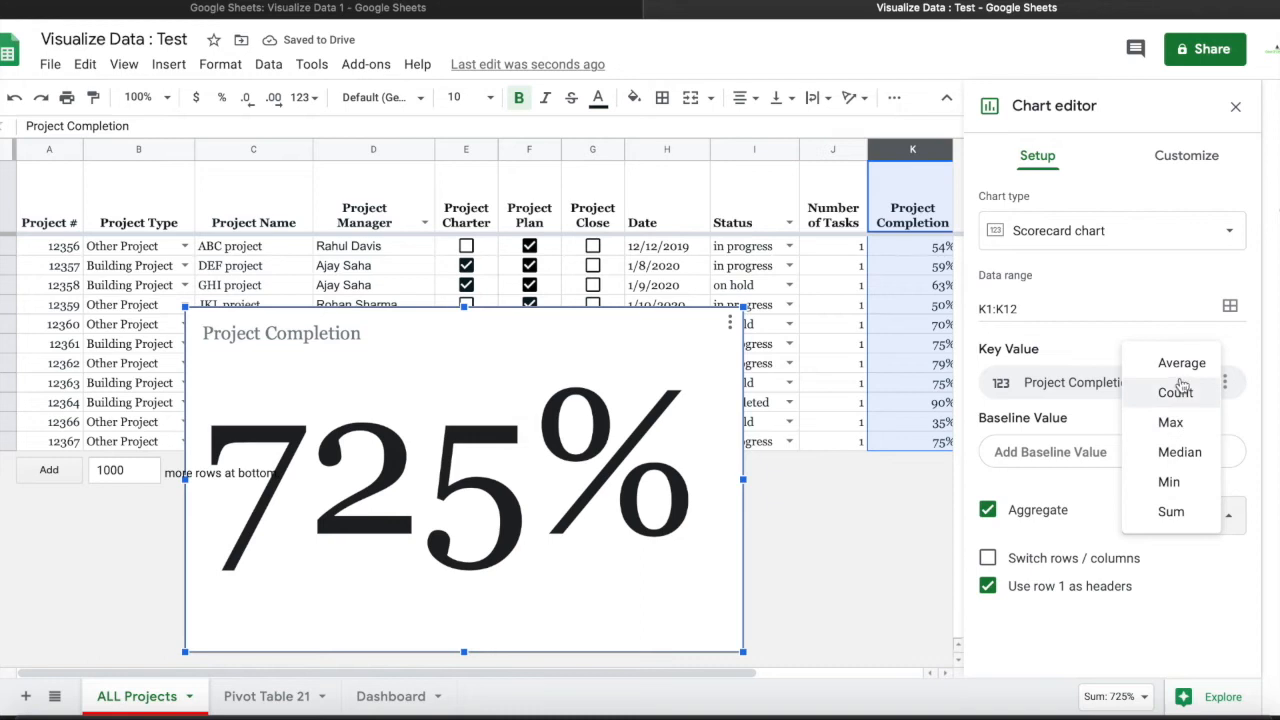
click(1180, 366)
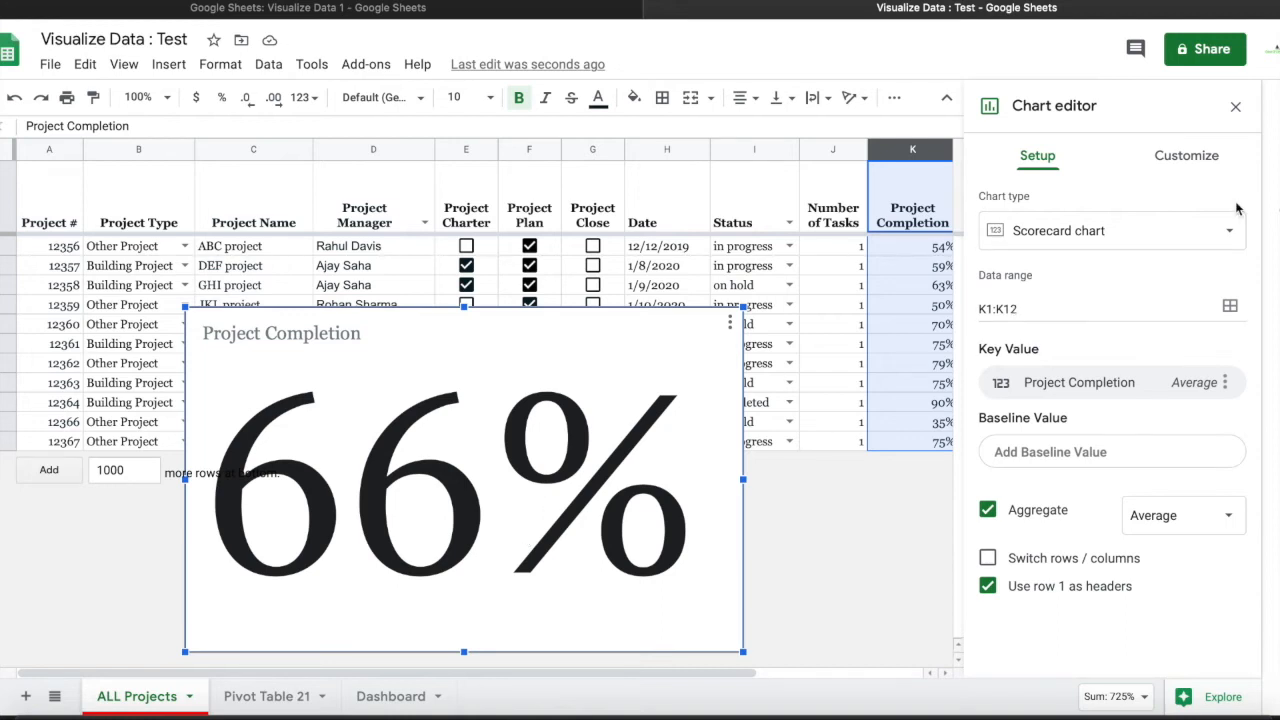
Check the scorecard on the original dashboard, and change the new chart's title to "Average Project Completion", center-aligned
click(1188, 158)
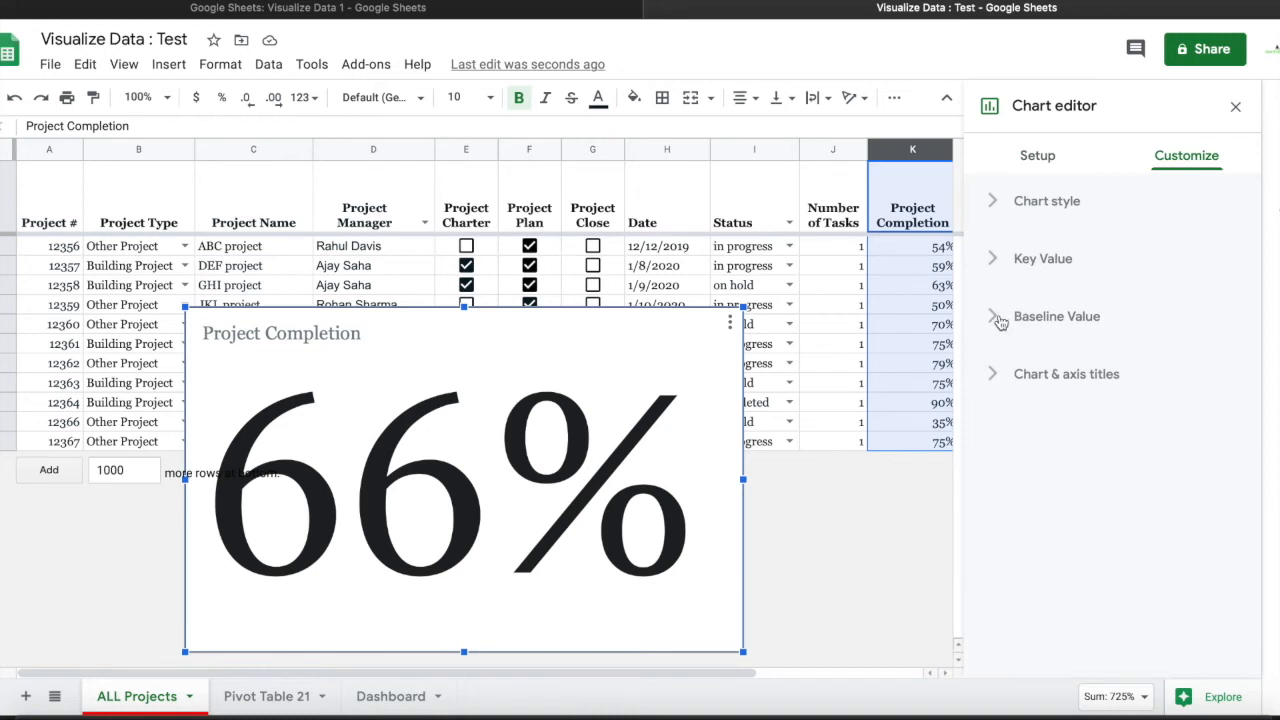
click(988, 376)
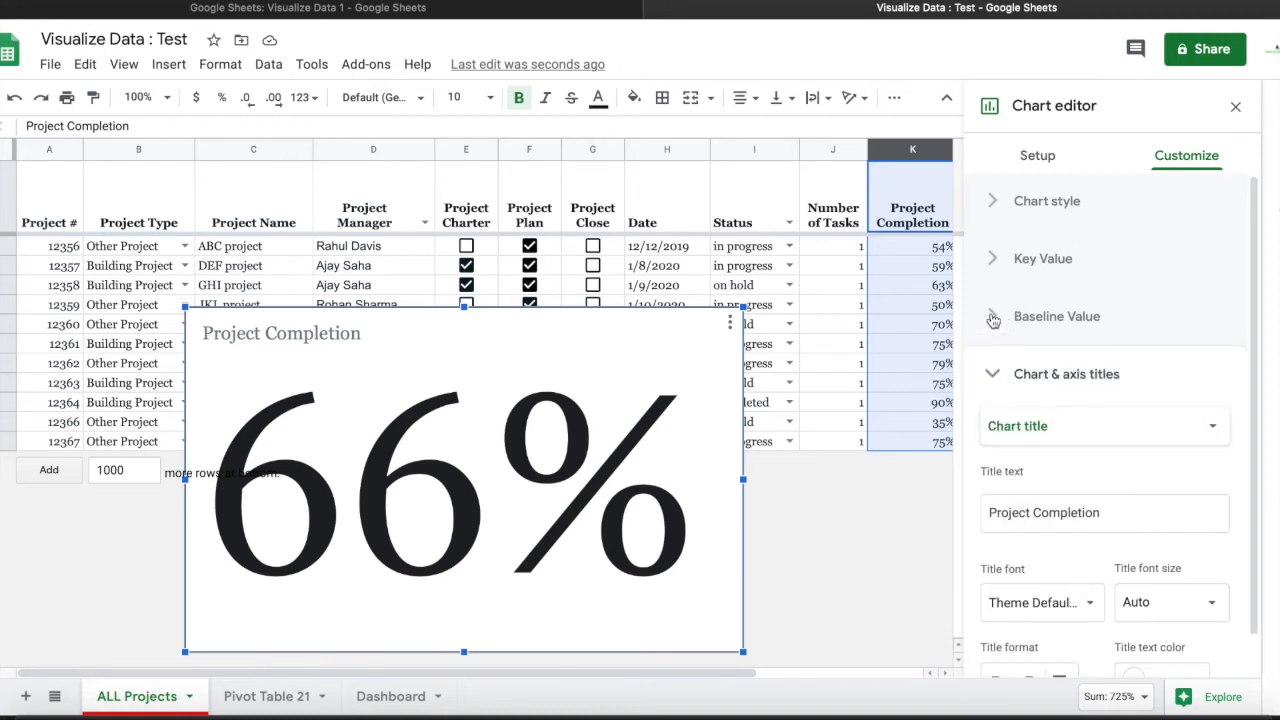
scroll(1045, 425, down, 1)
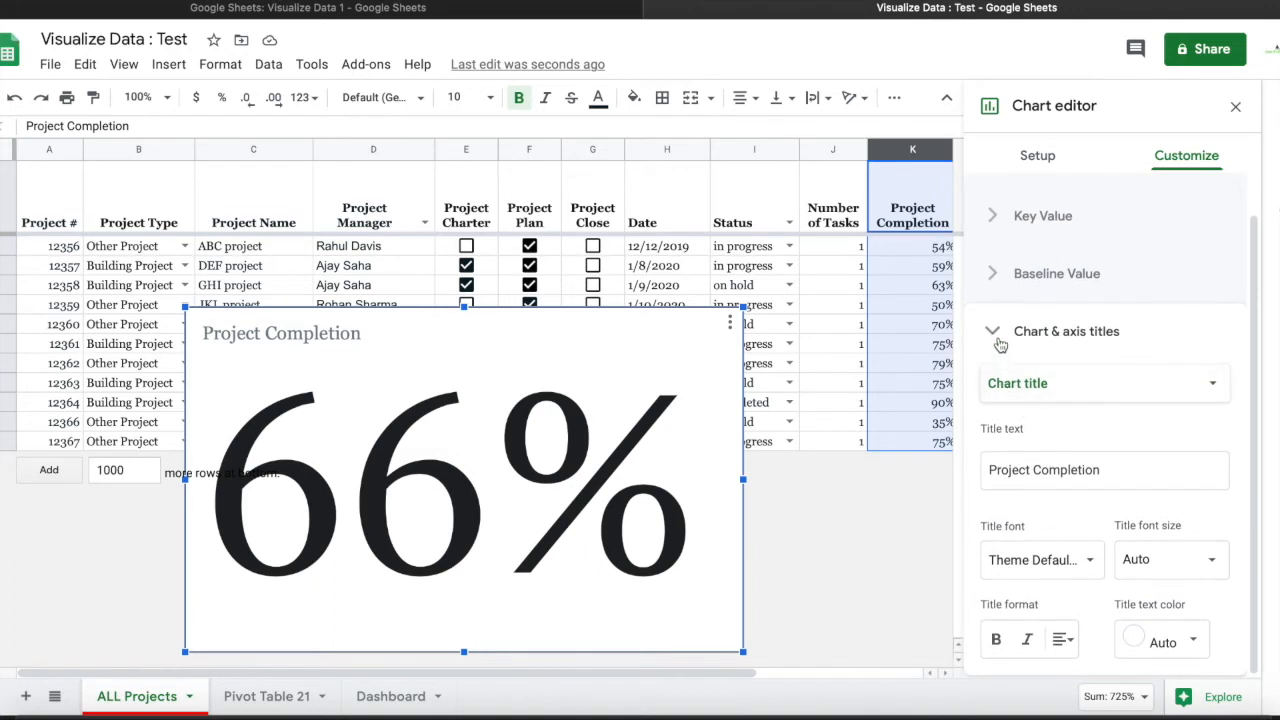
click(405, 9)
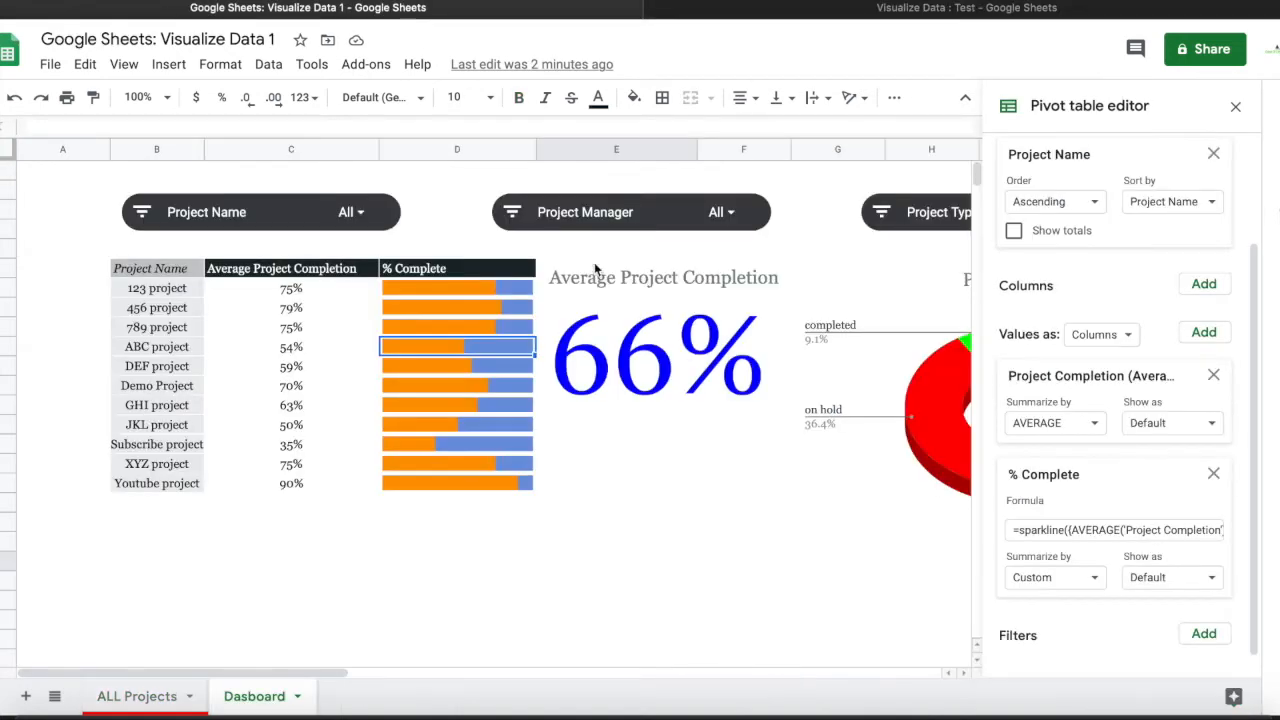
click(984, 14)
click(278, 335)
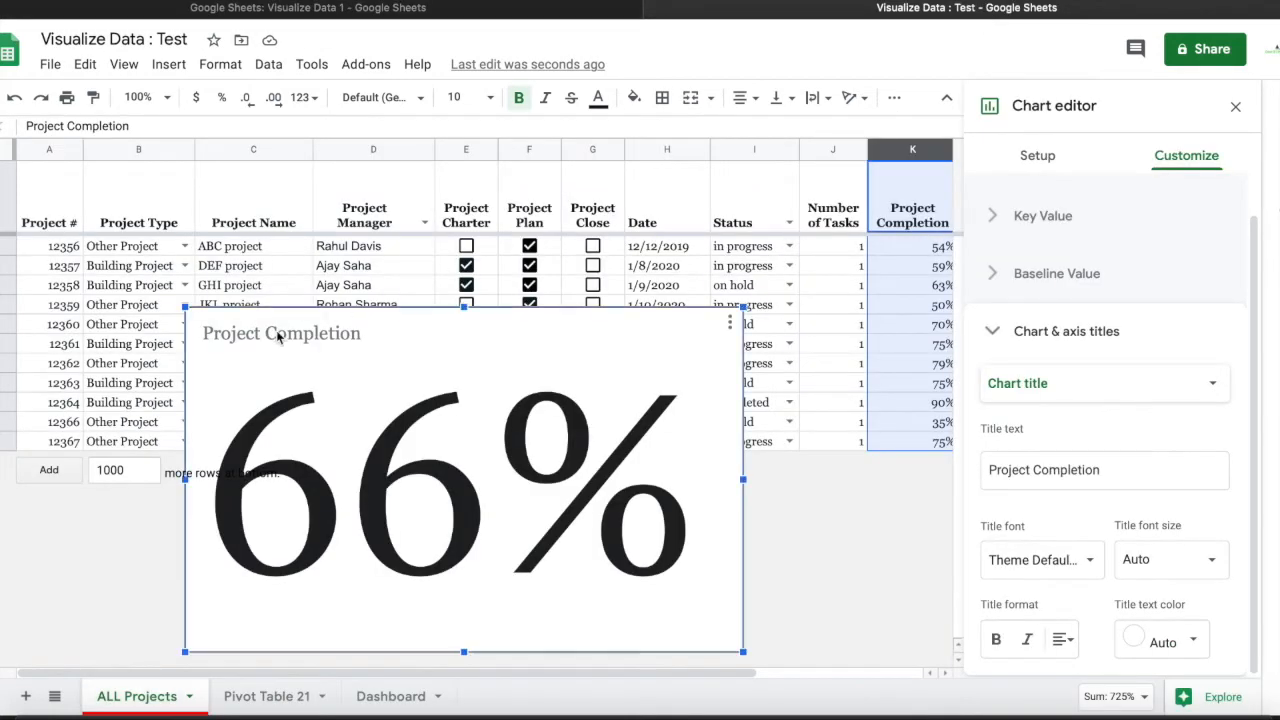
click(205, 340)
click(205, 340)
text(Average)
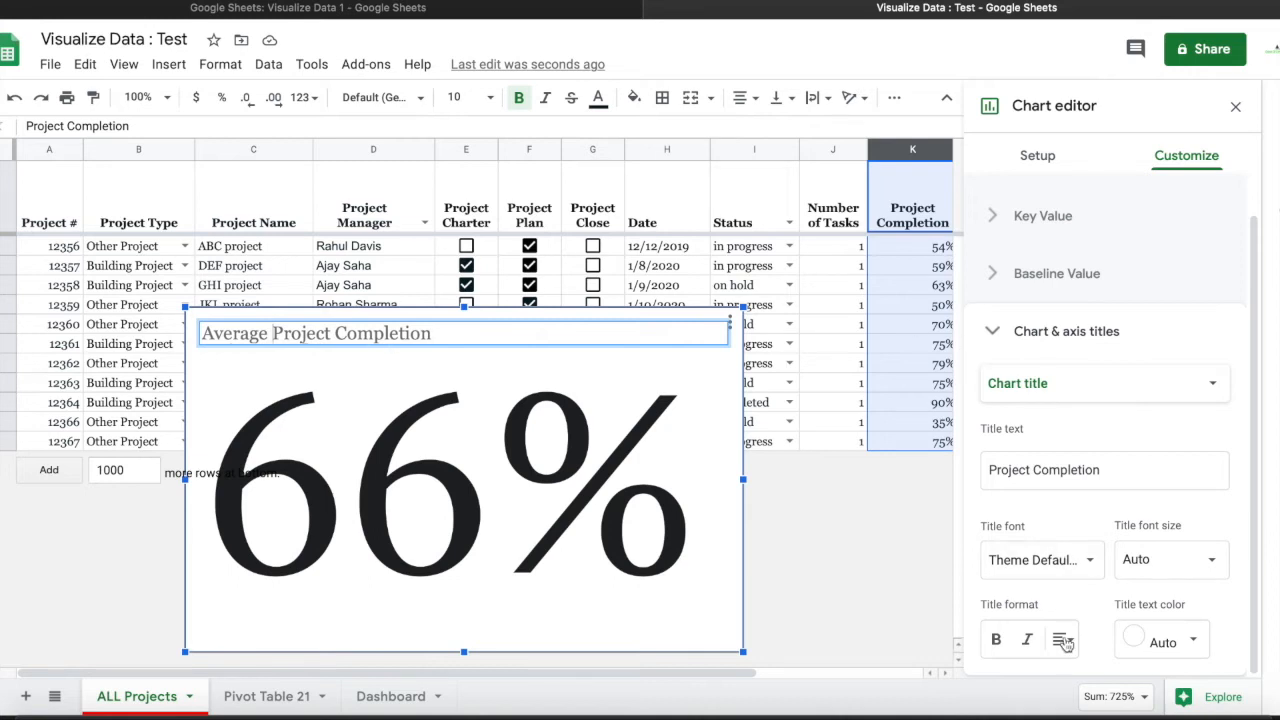
click(1062, 639)
click(1086, 683)
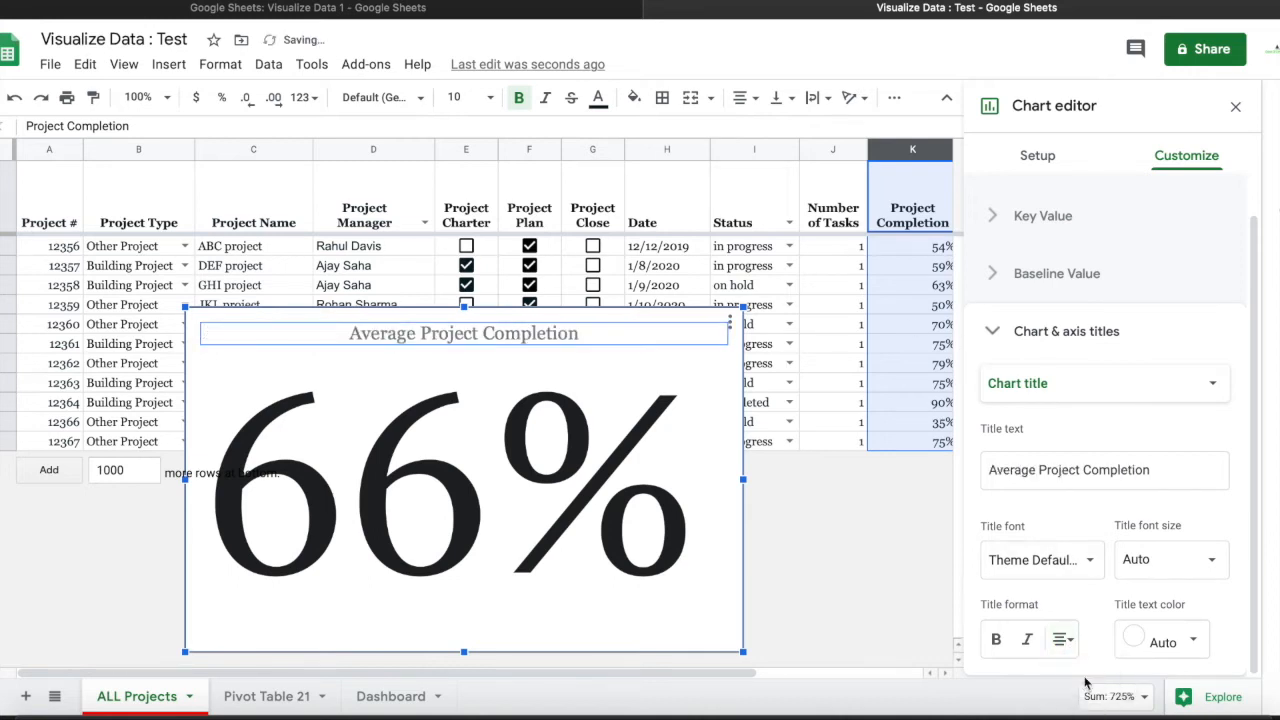
Set the font color of the scorecard's baseline value to blue
click(1050, 275)
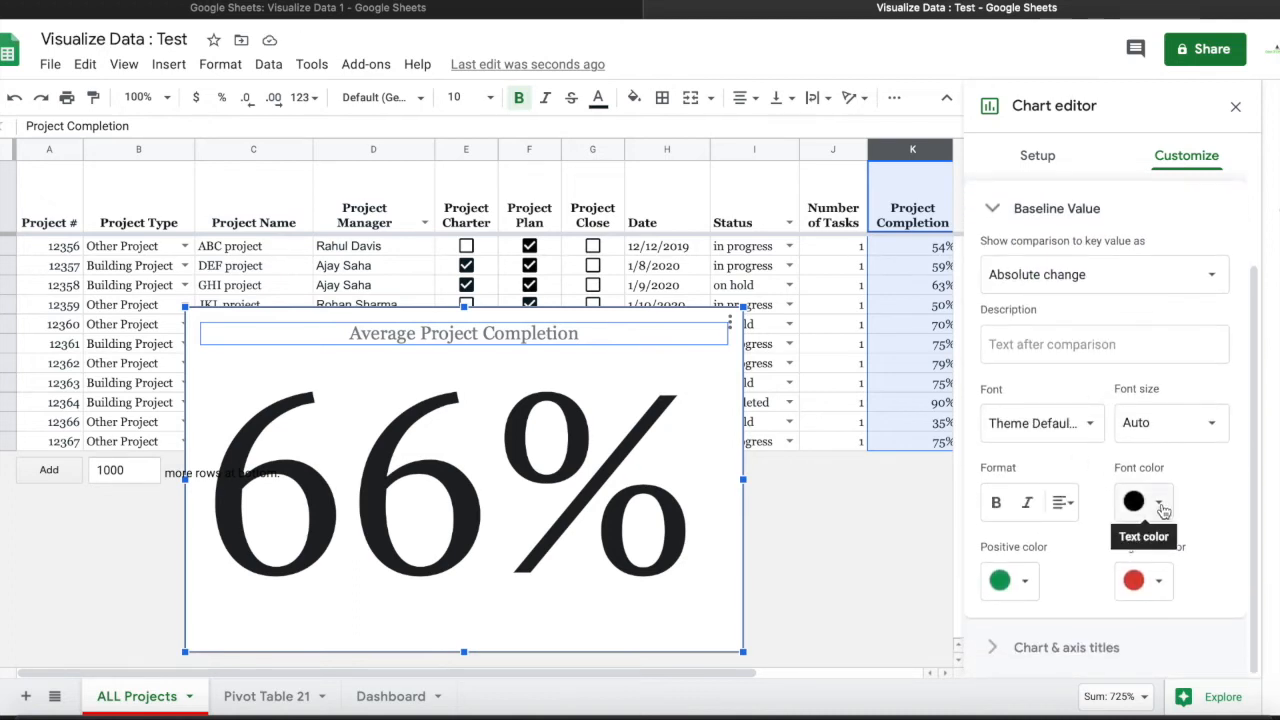
click(1160, 506)
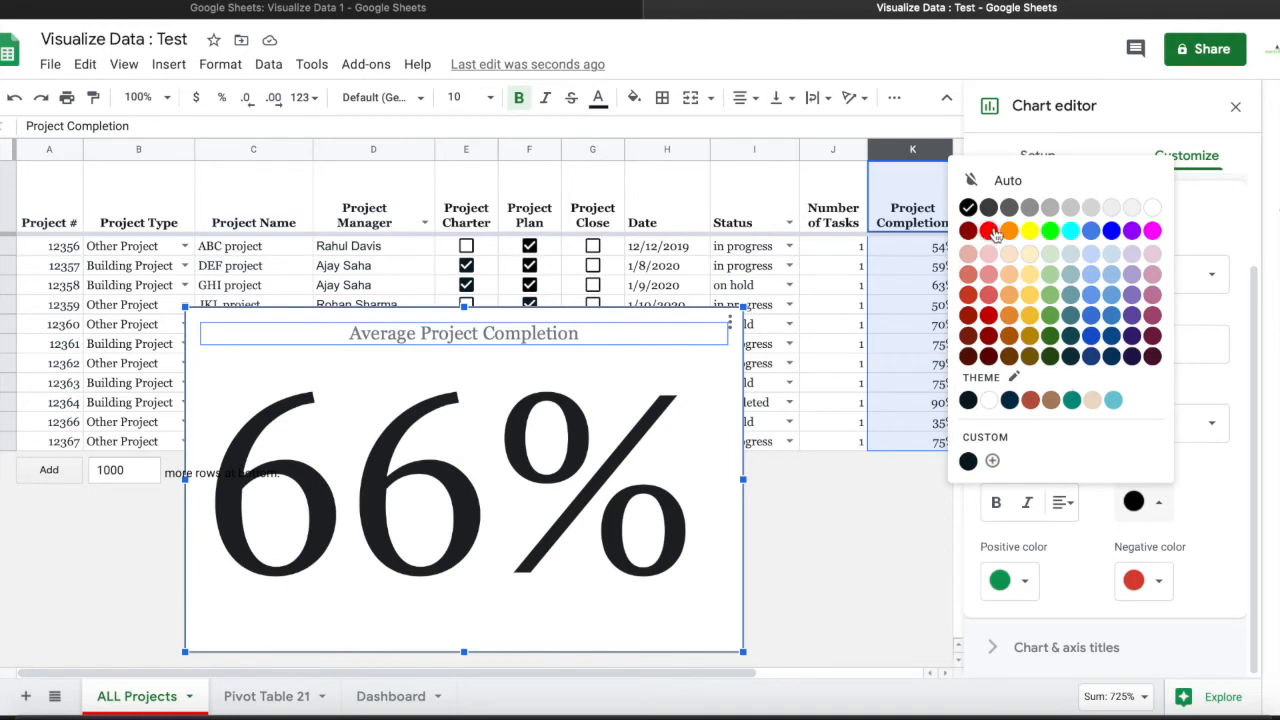
click(1111, 231)
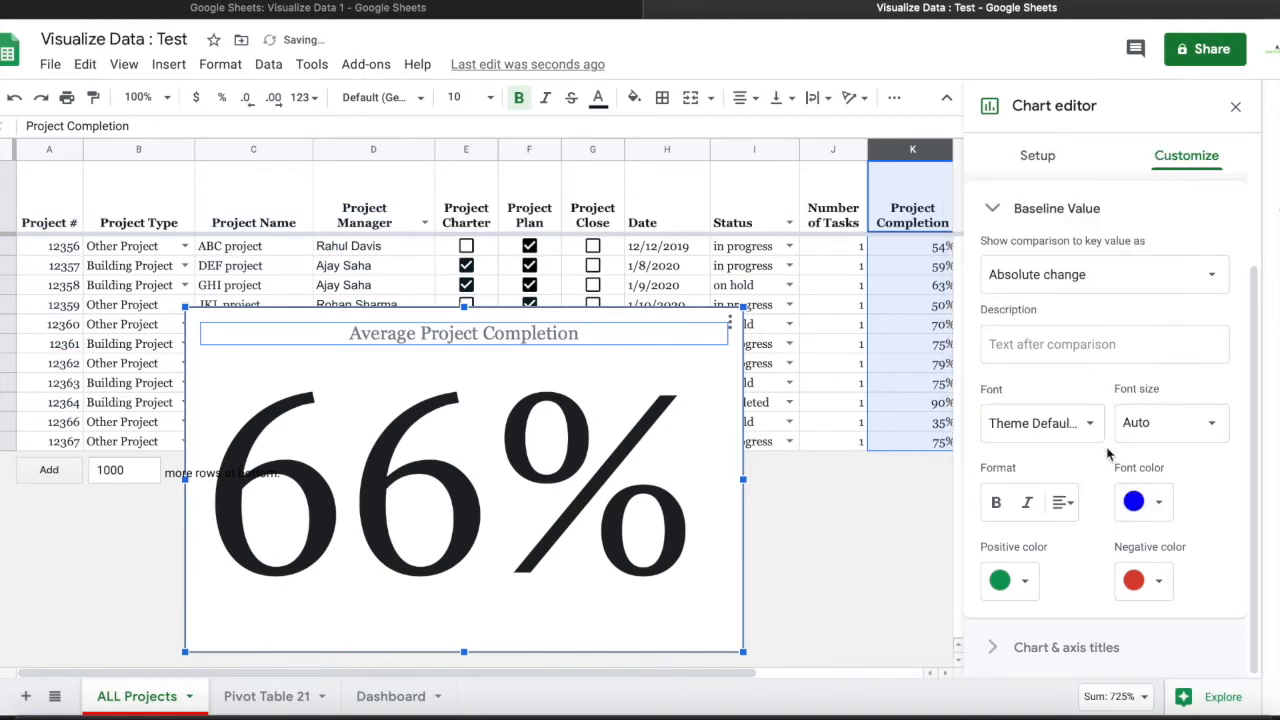
scroll(1205, 483, up, 2)
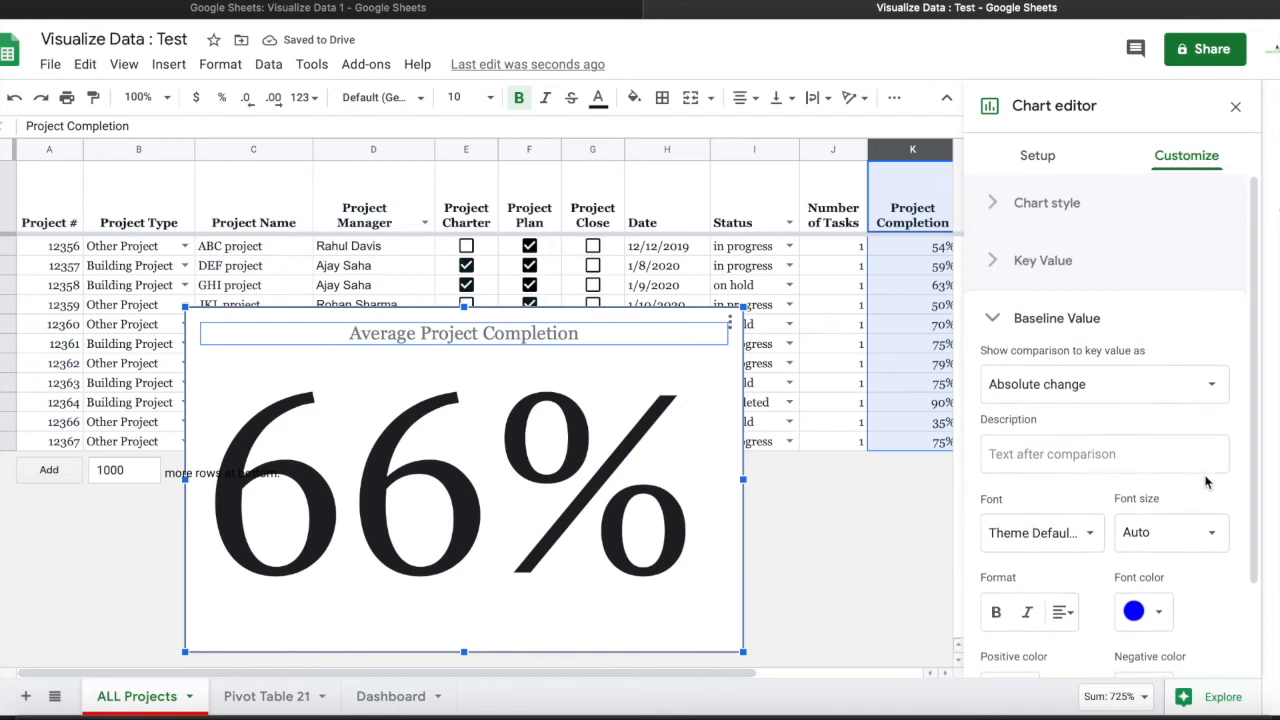
Set the font color of the scorecard's key value to blue
click(990, 257)
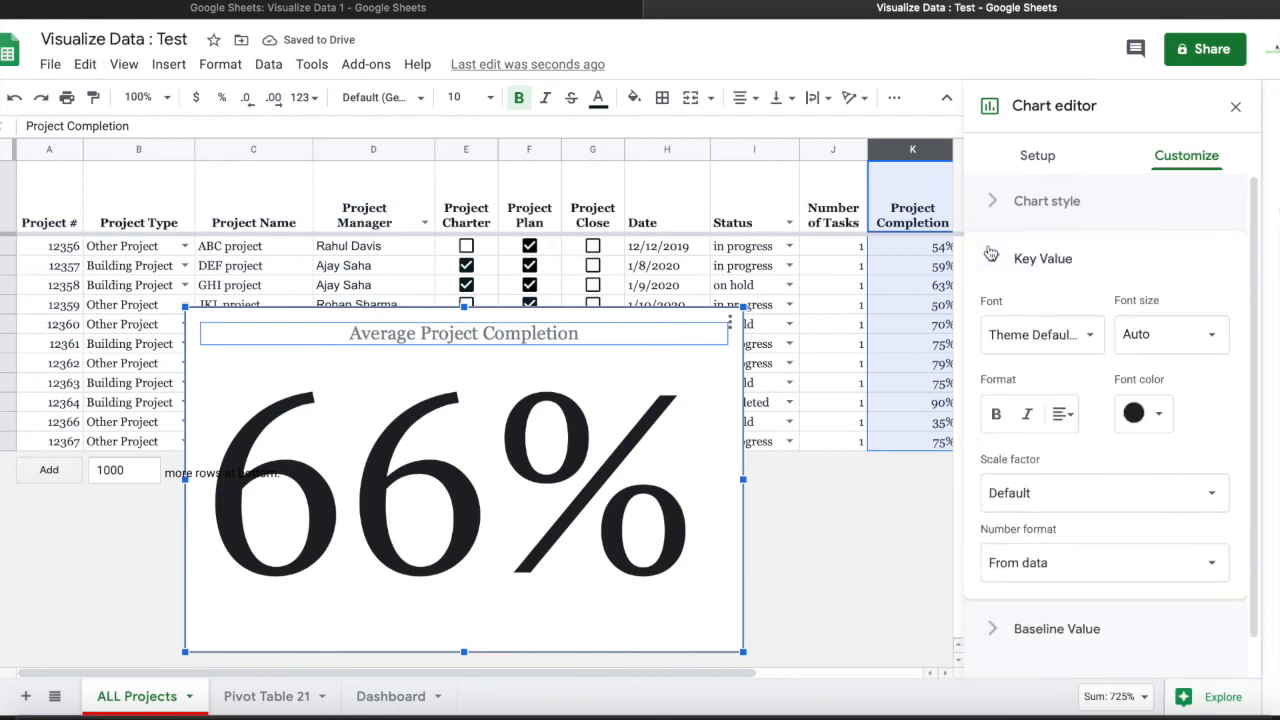
click(1157, 414)
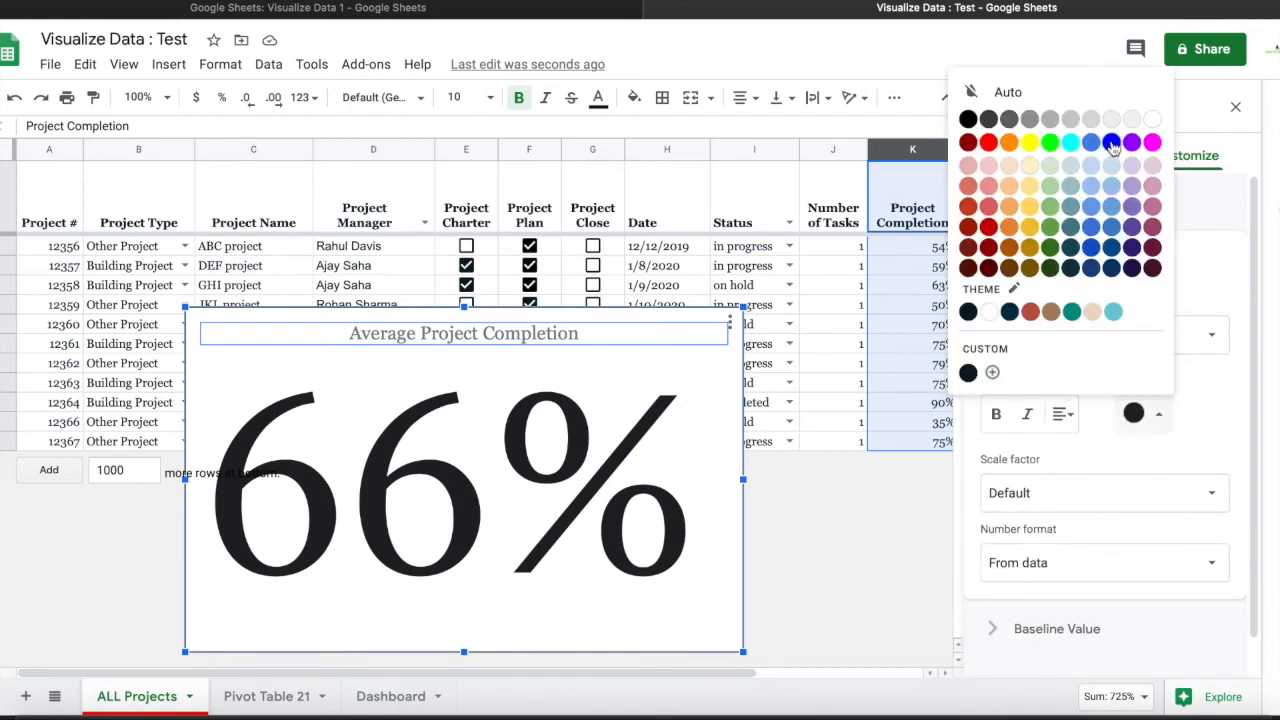
click(1111, 143)
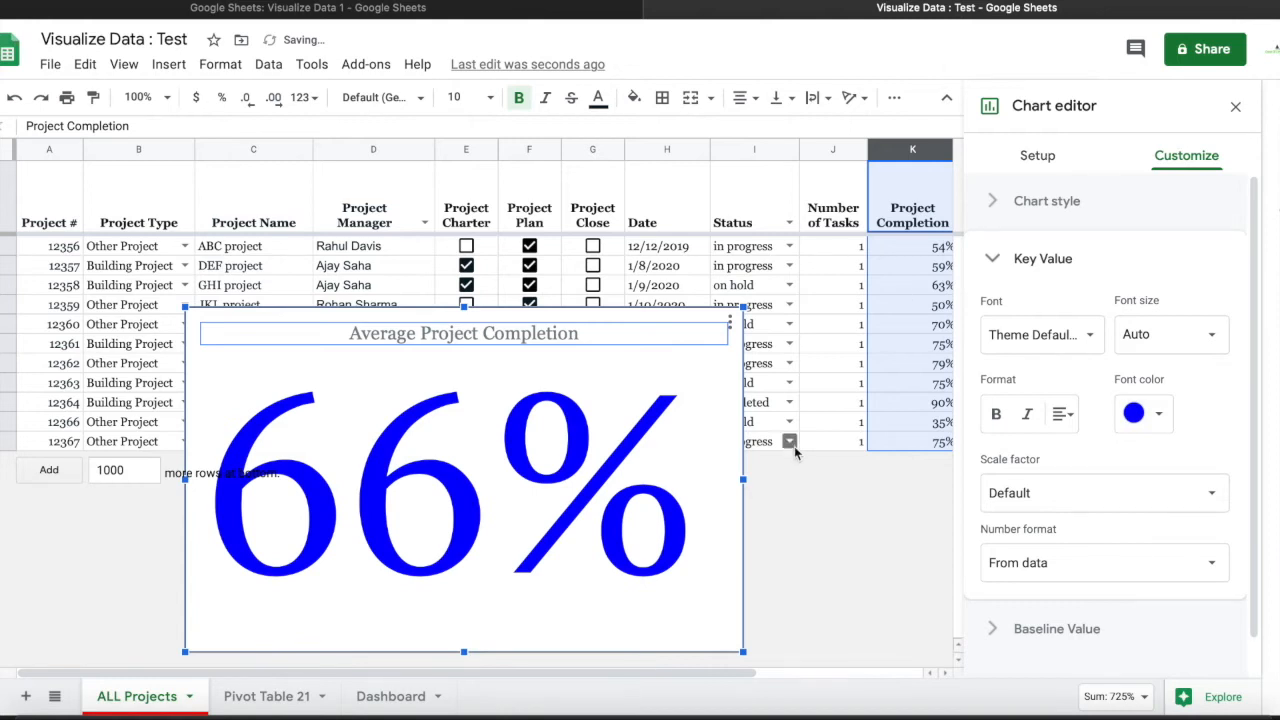
Copy the Average Project Completion scorecard from the ALL Projects sheet and paste it into the Dashboard sheet
click(829, 441)
click(628, 420)
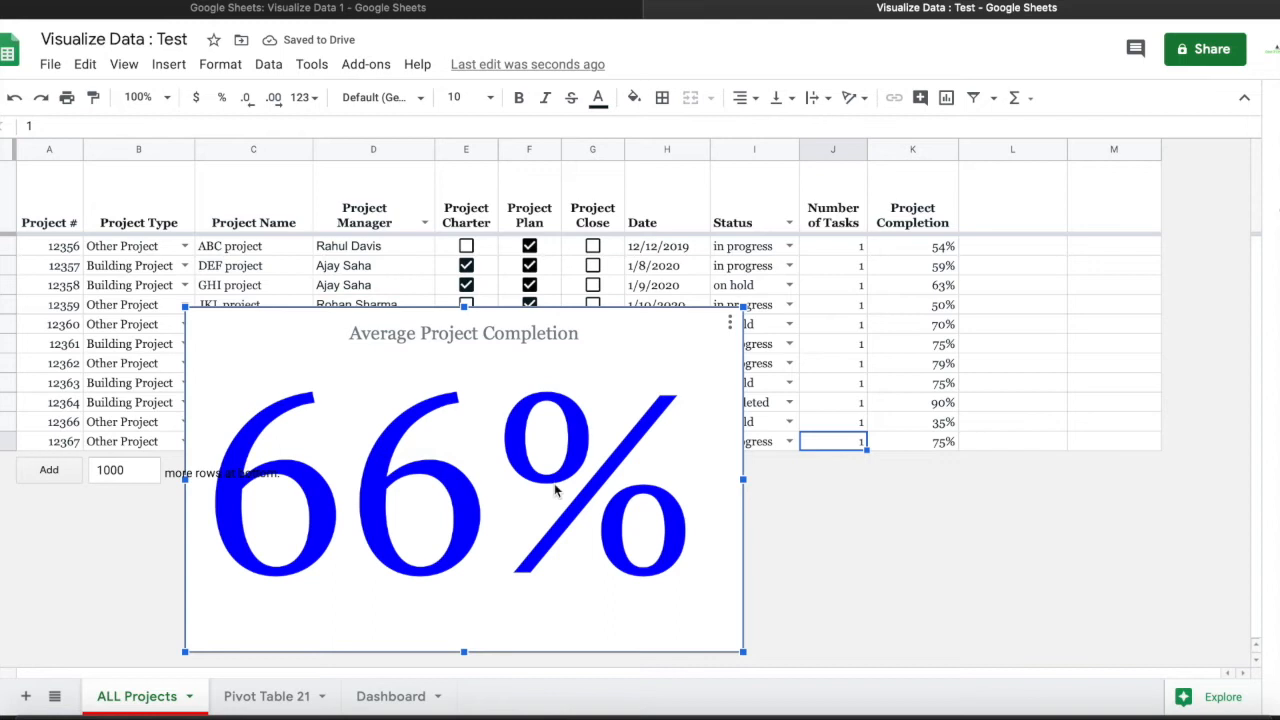
click(730, 322)
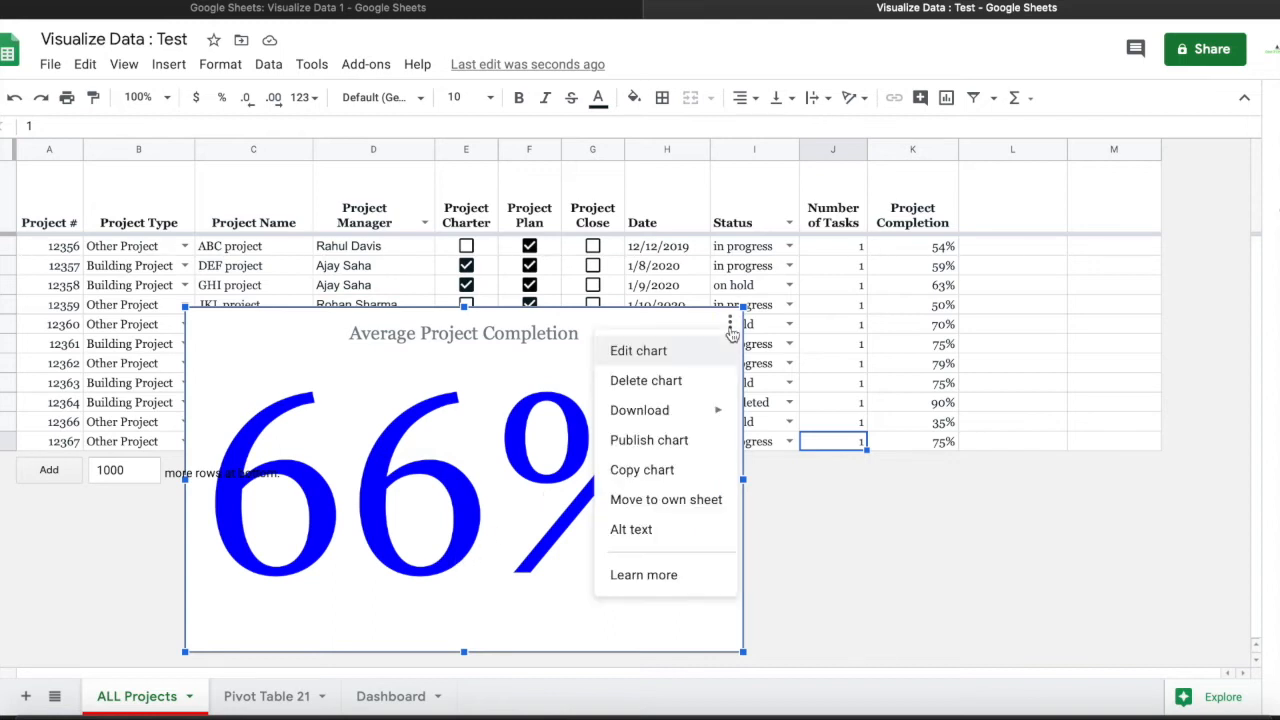
click(683, 469)
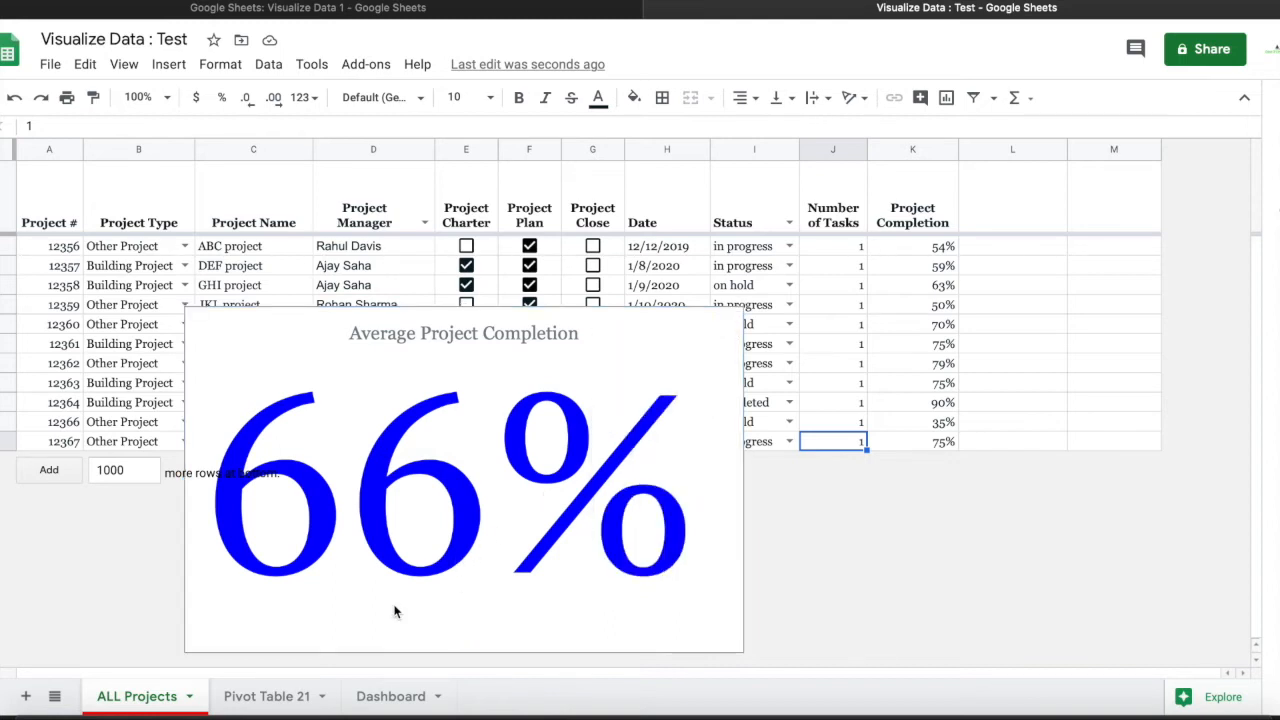
click(393, 697)
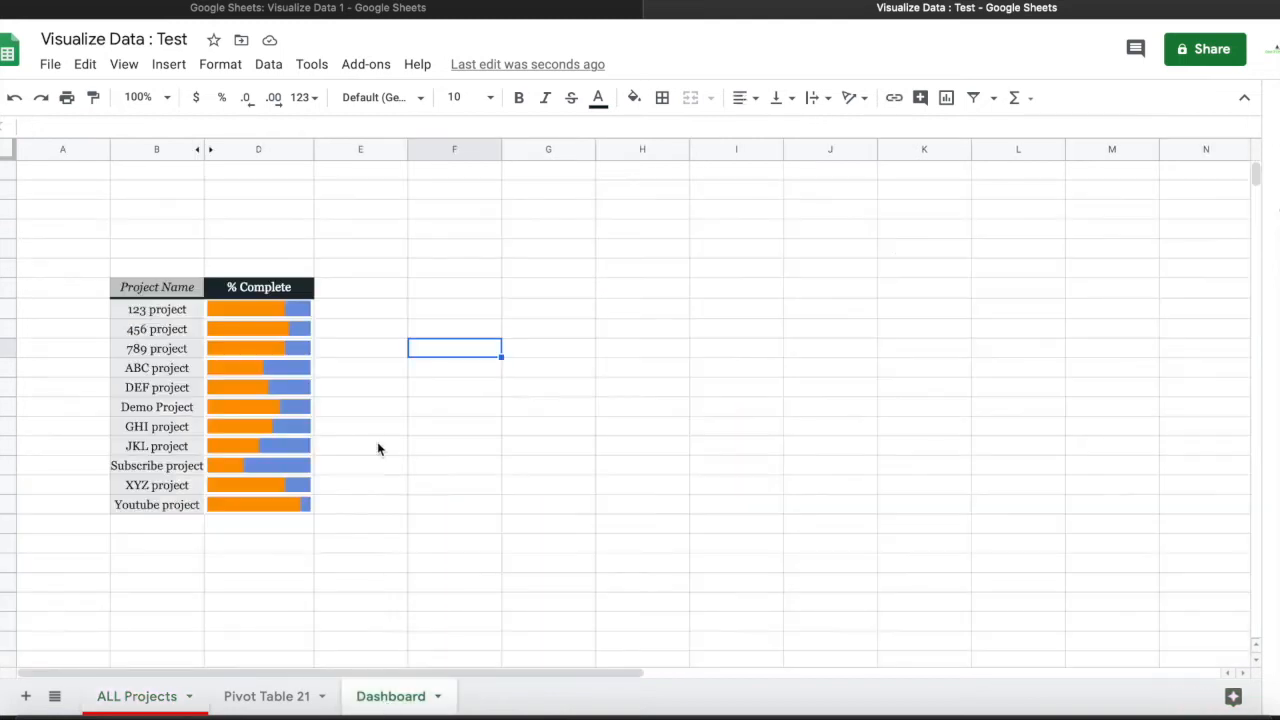
click(381, 288)
key(ctrl+v)
Shrink the pasted scorecard to the pivot table's height and align it directly beside the % Complete column
drag(580, 455, 477, 326)
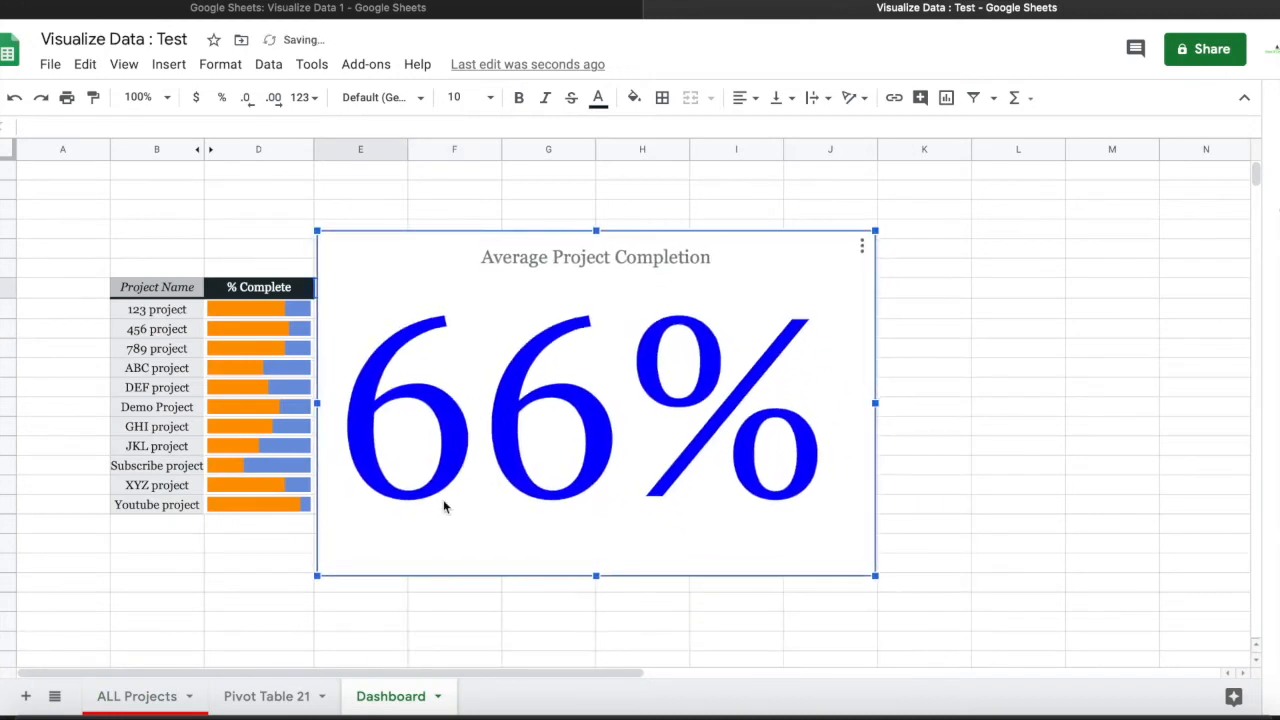
drag(314, 577, 540, 434)
drag(660, 404, 479, 514)
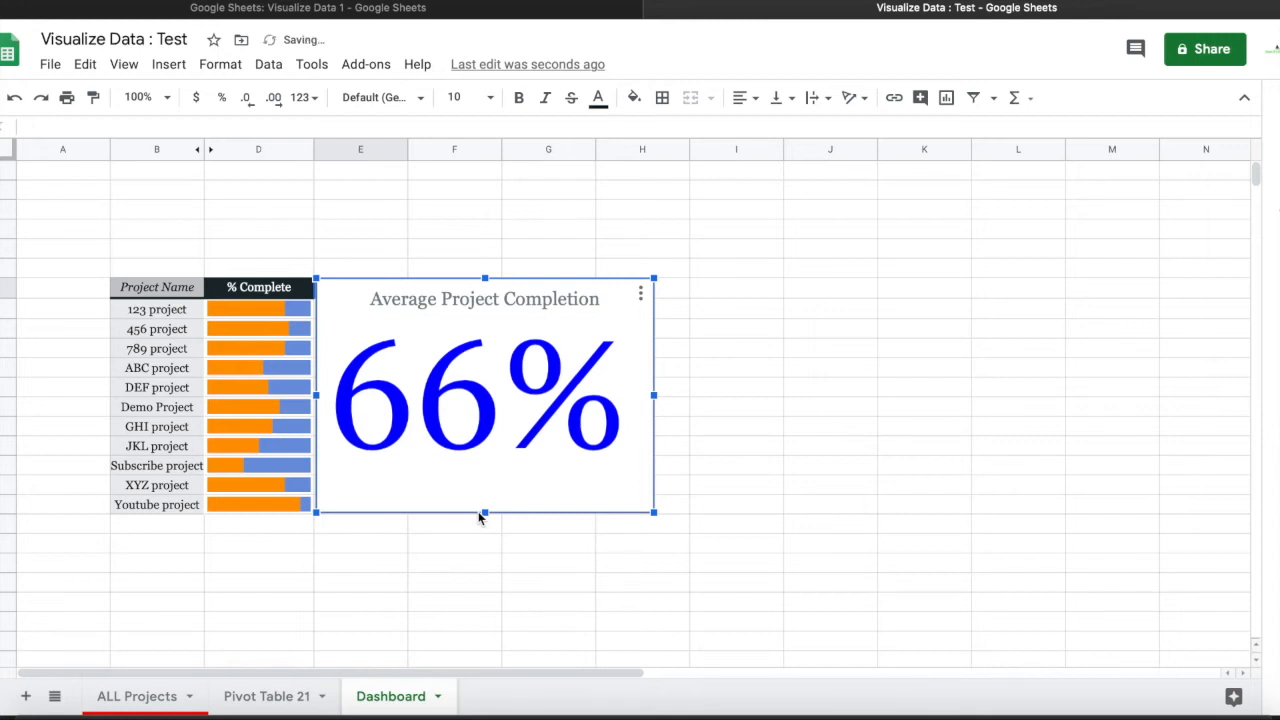
click(853, 447)
drag(572, 434, 556, 431)
click(759, 395)
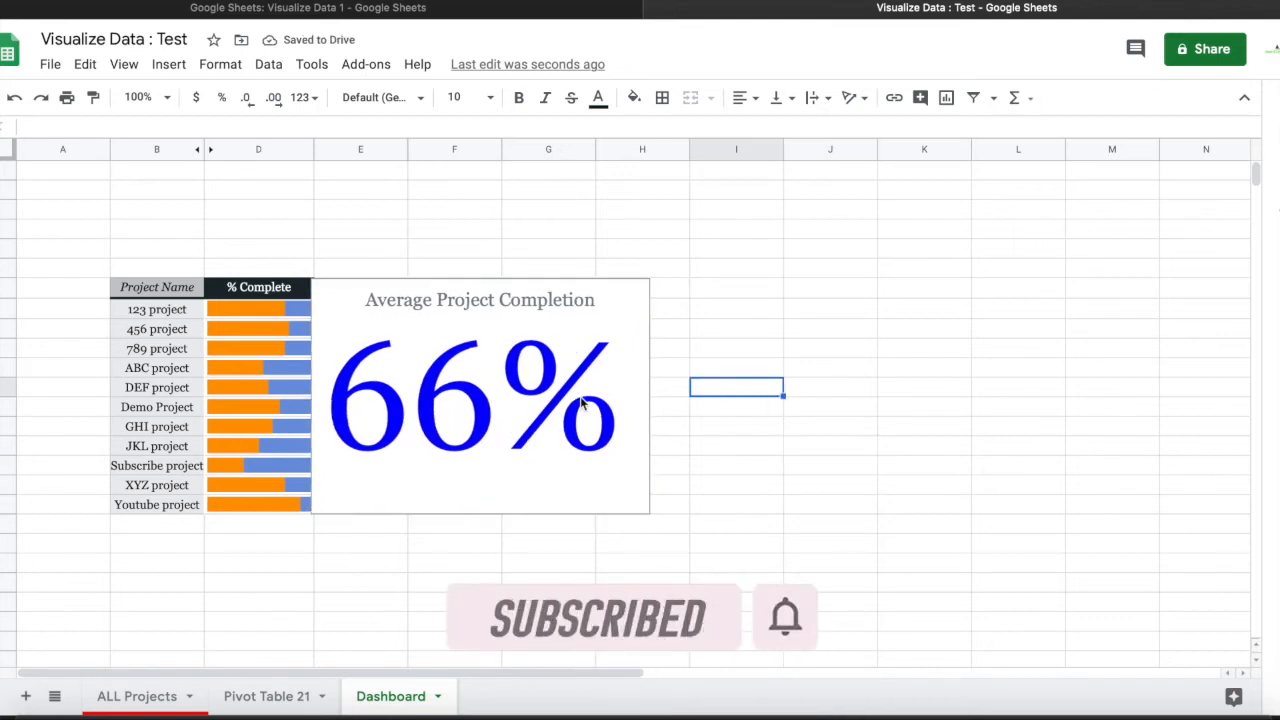
click(553, 392)
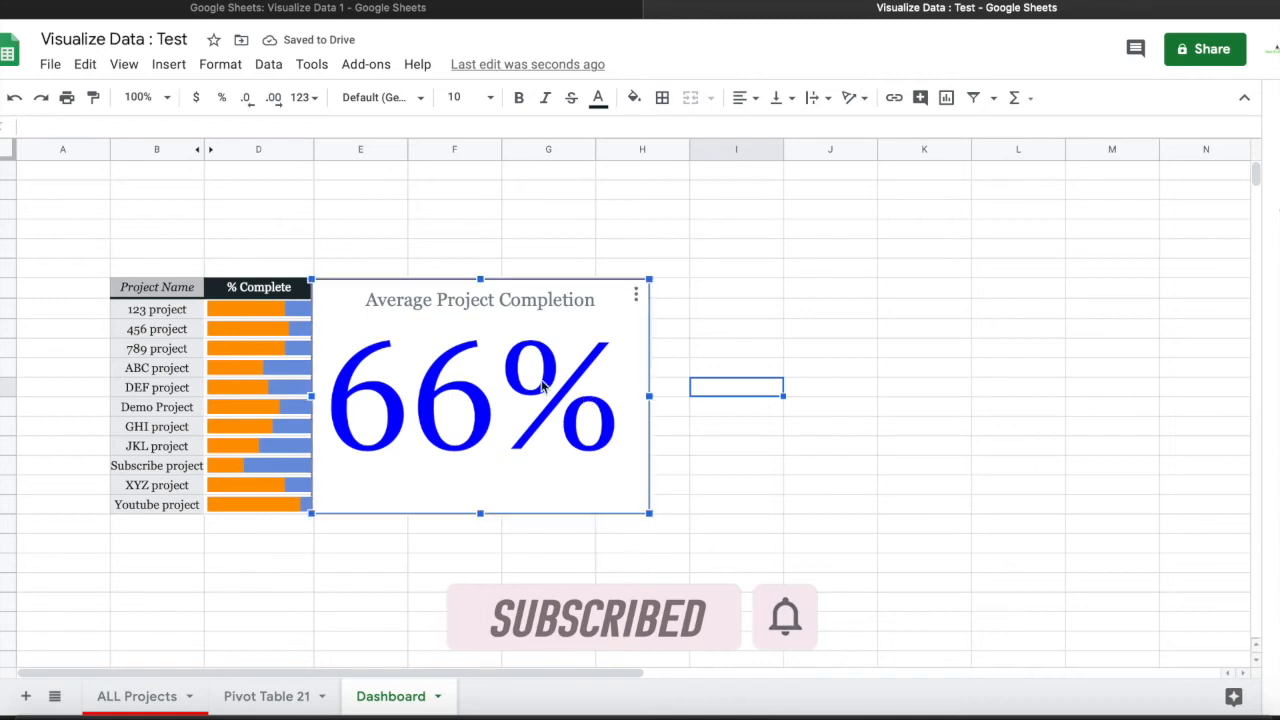
drag(543, 387, 545, 385)
click(845, 483)
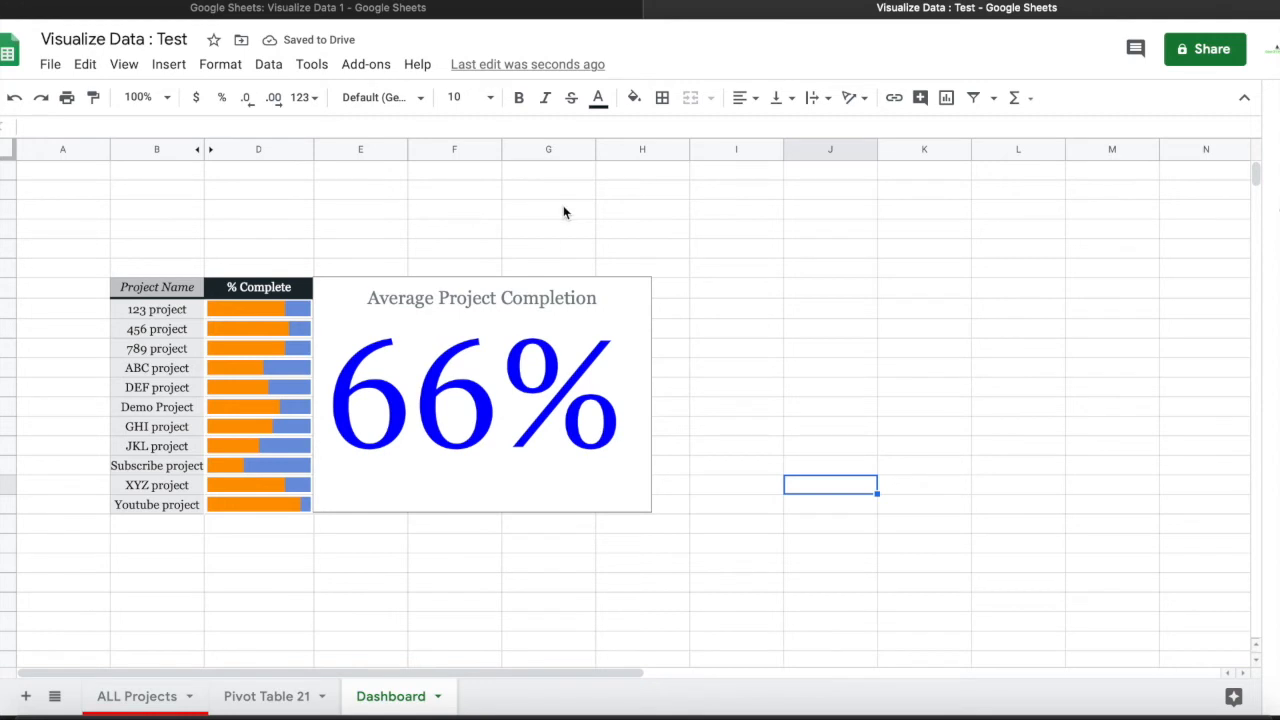
Examine the Project Status chart on the original dashboard with its pivot table editor closed
click(515, 13)
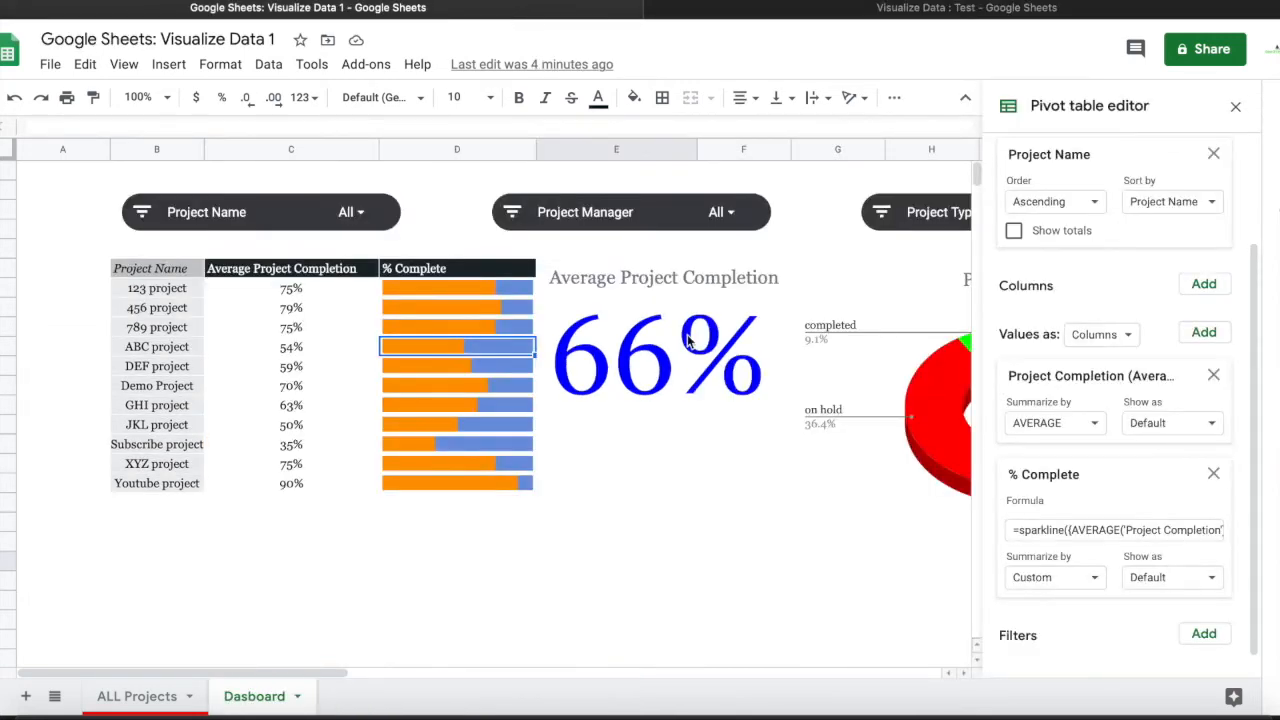
click(1213, 155)
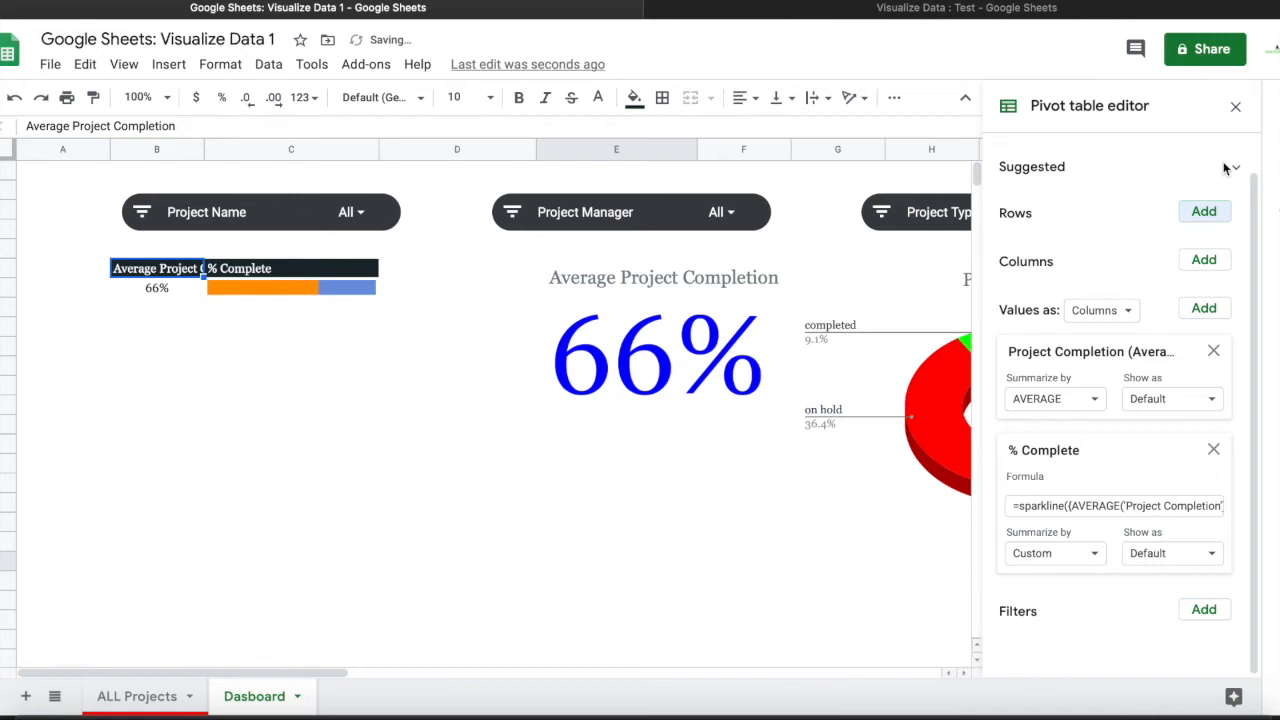
click(1235, 106)
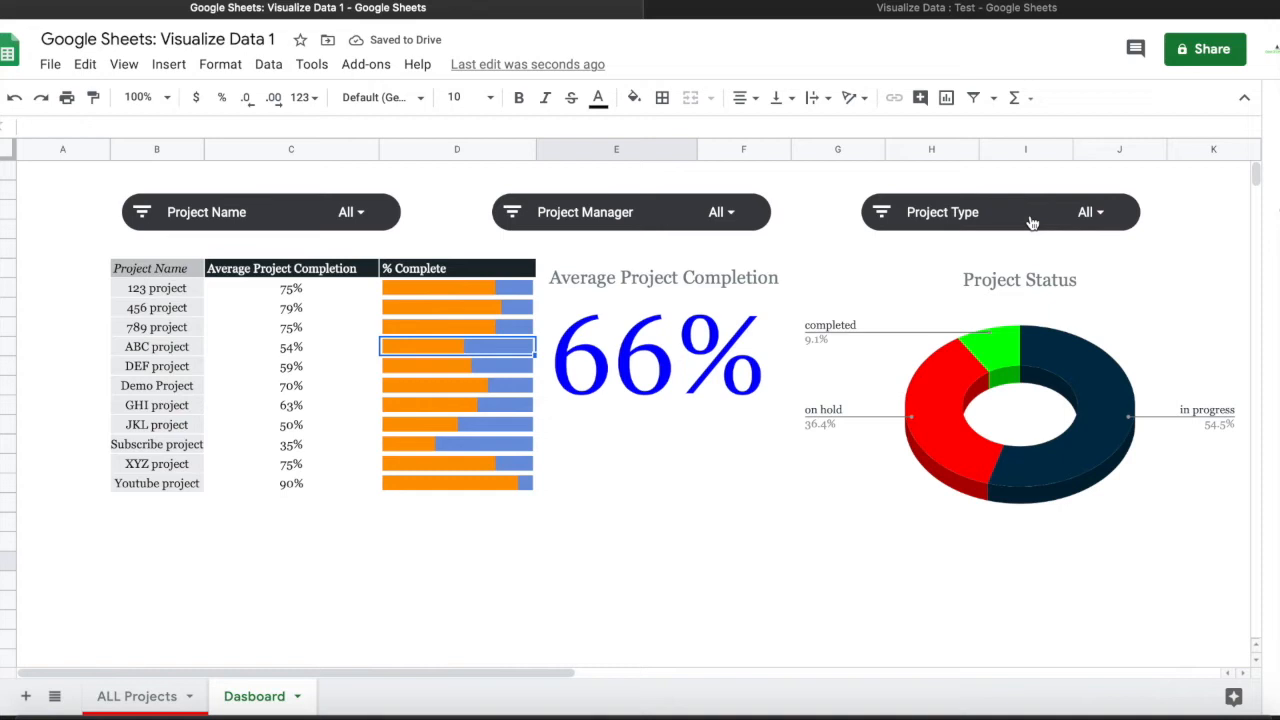
Return to the copied spreadsheet and delete the leftover scorecard from its ALL Projects sheet
click(766, 17)
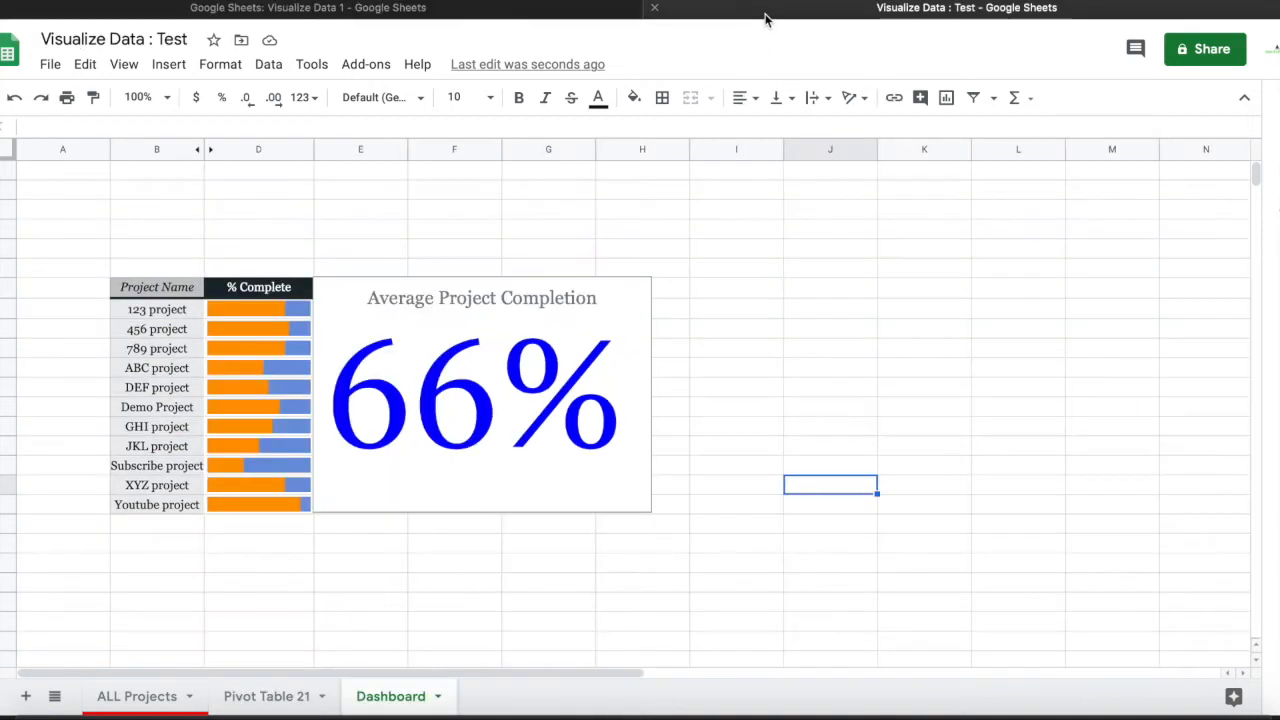
click(150, 700)
click(355, 432)
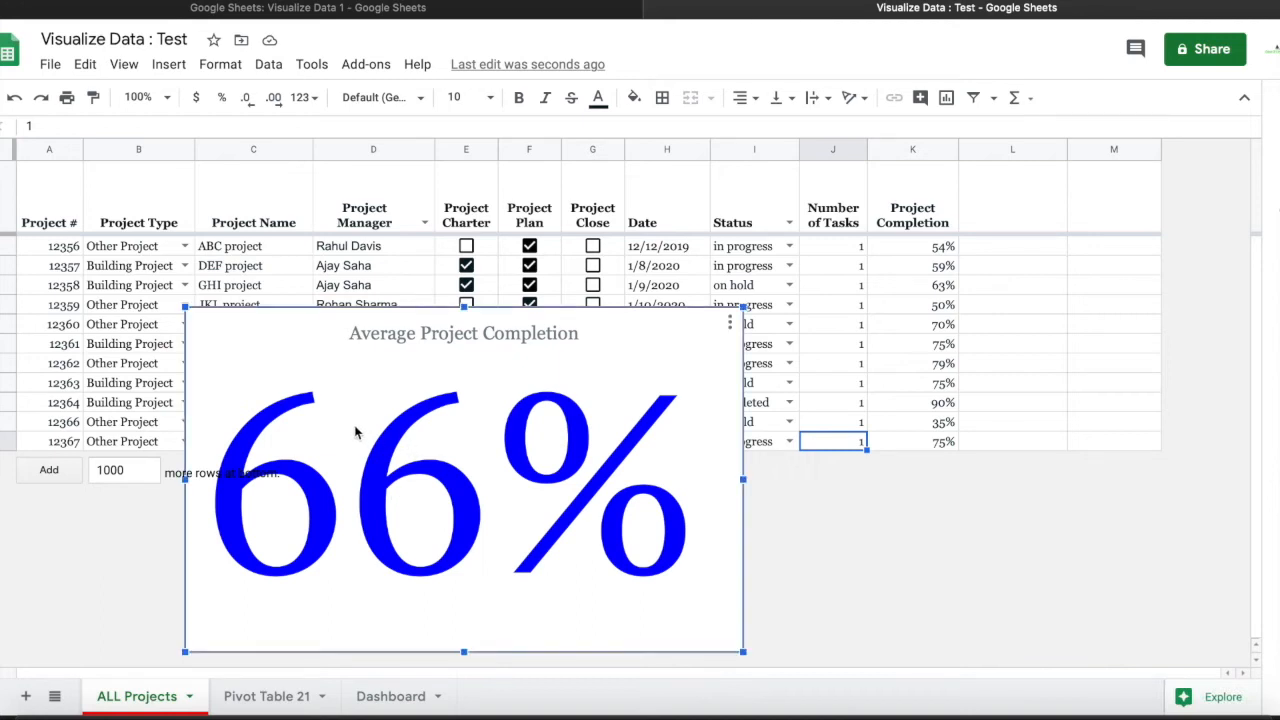
key(Delete)
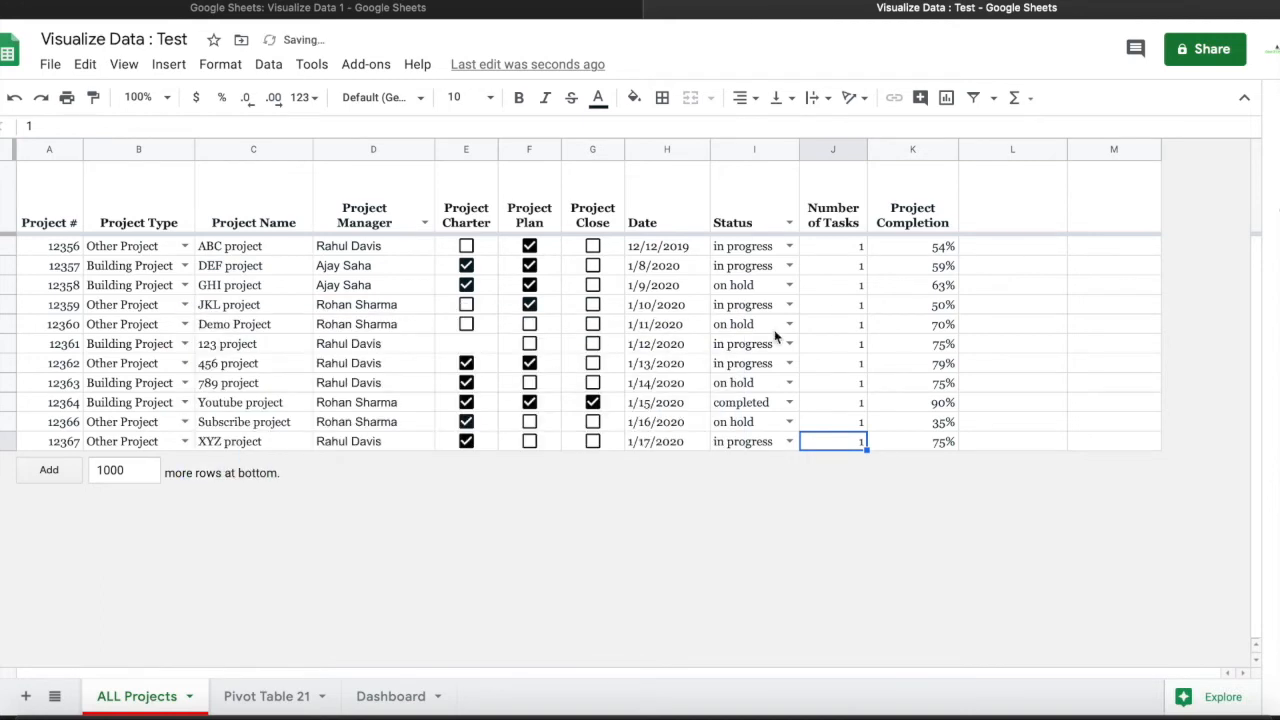
Insert a chart from the Status column and make it a pie chart
click(742, 148)
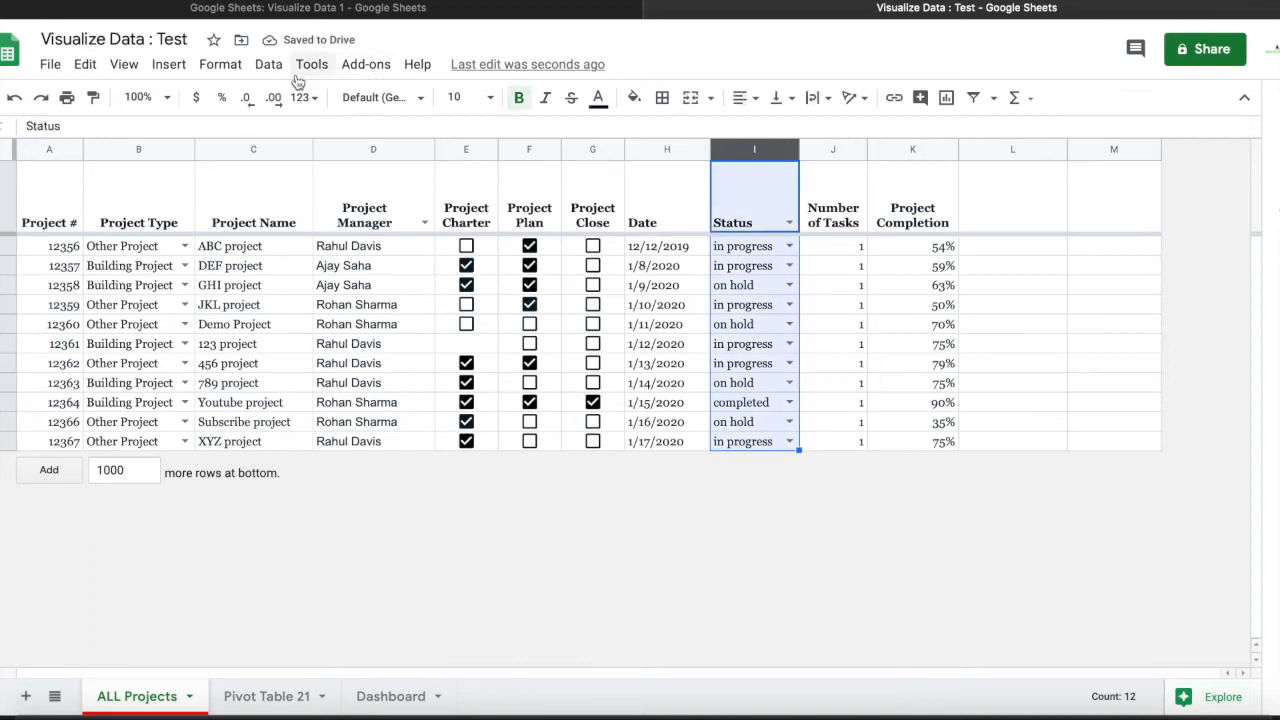
click(183, 70)
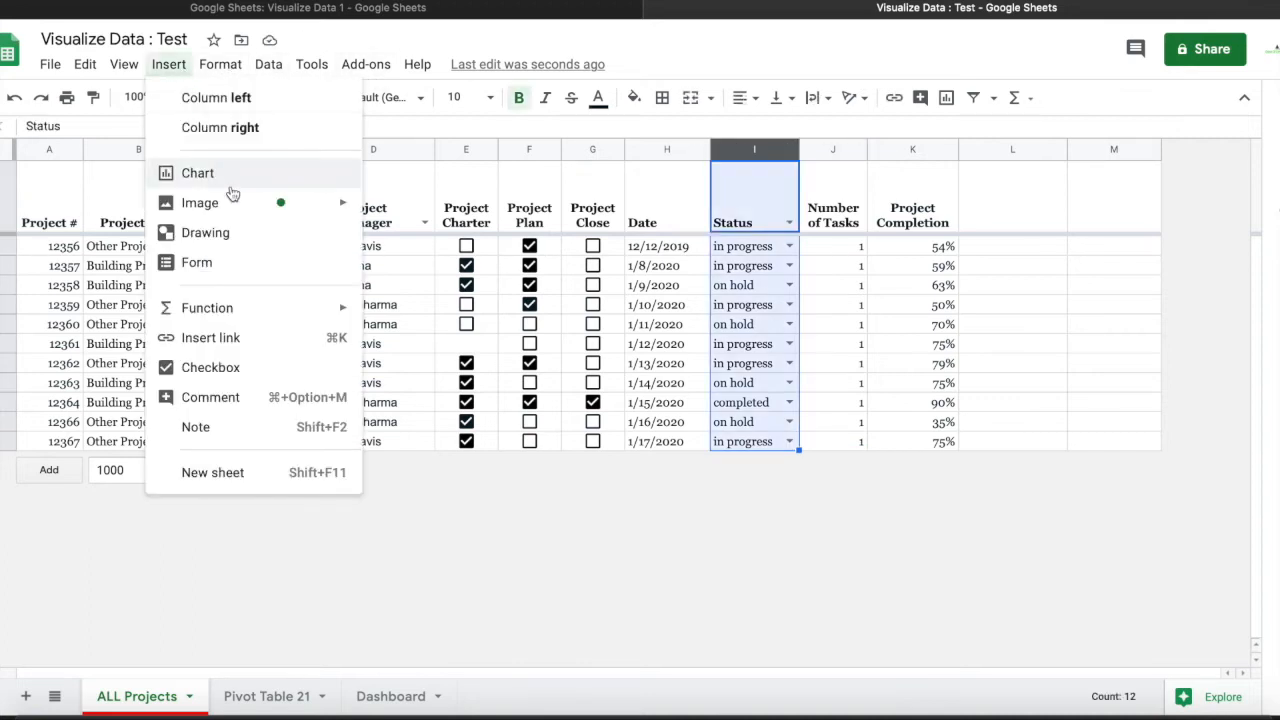
click(229, 177)
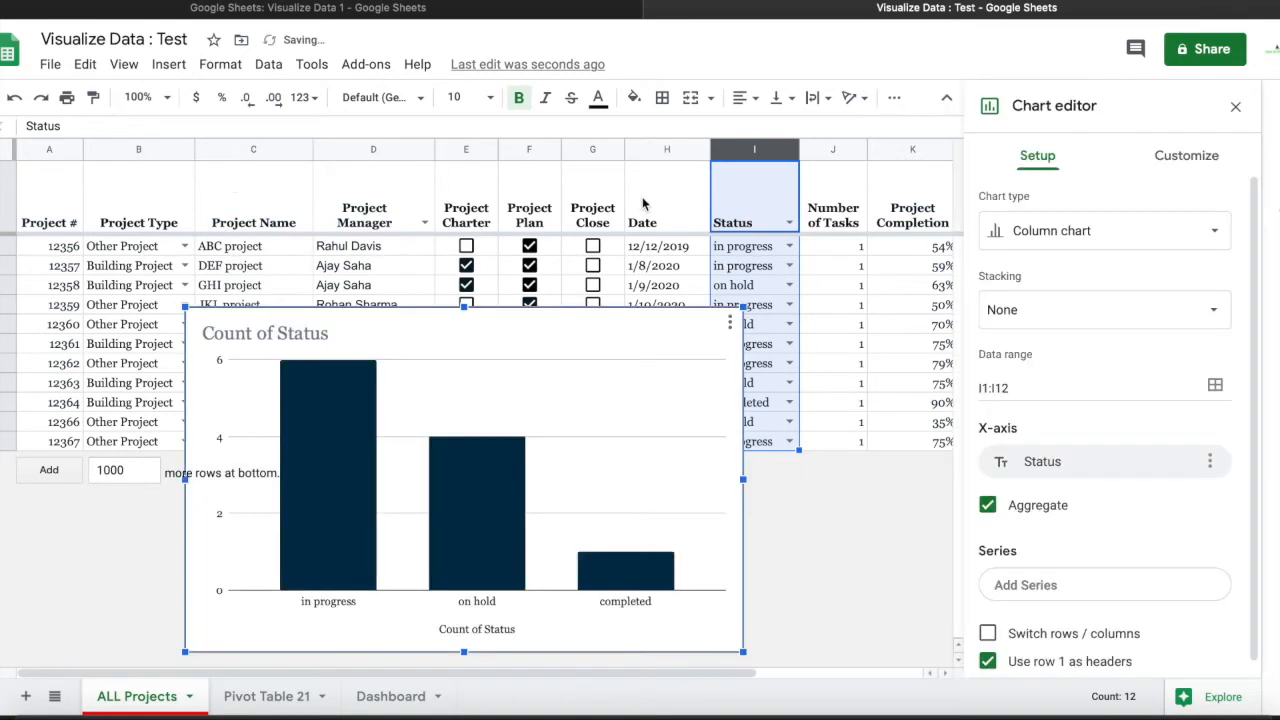
click(1062, 231)
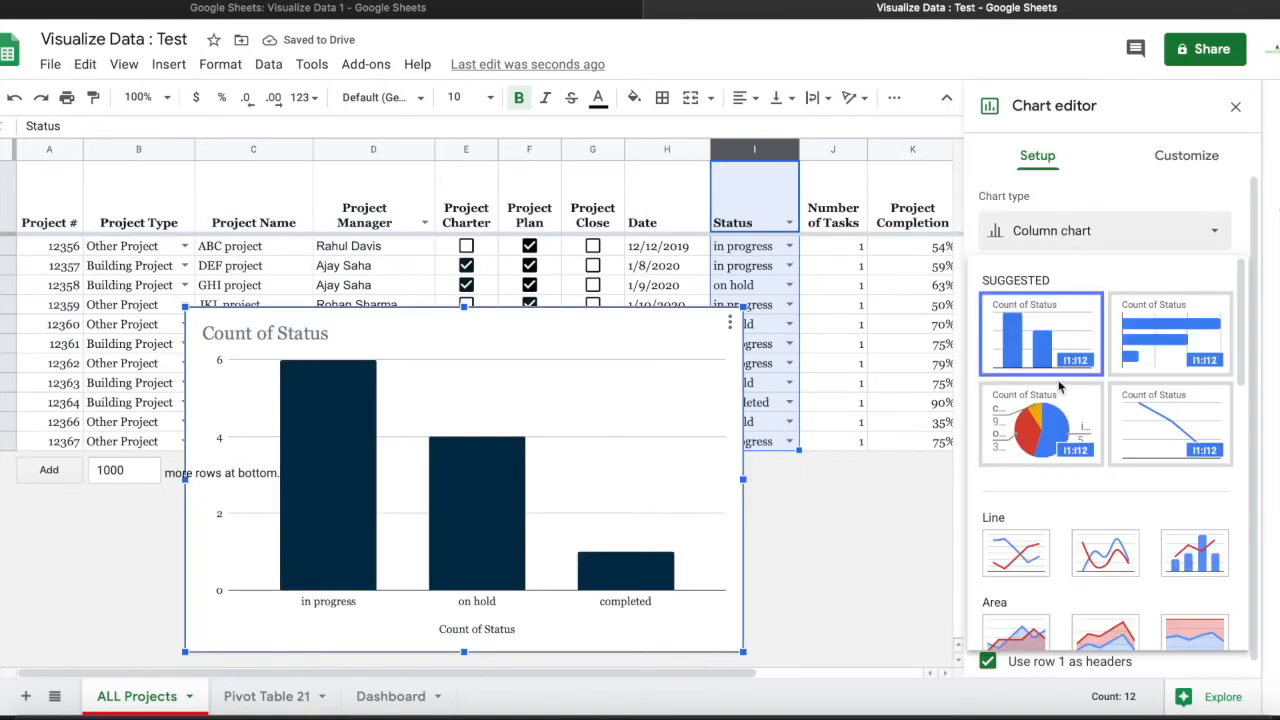
click(1049, 414)
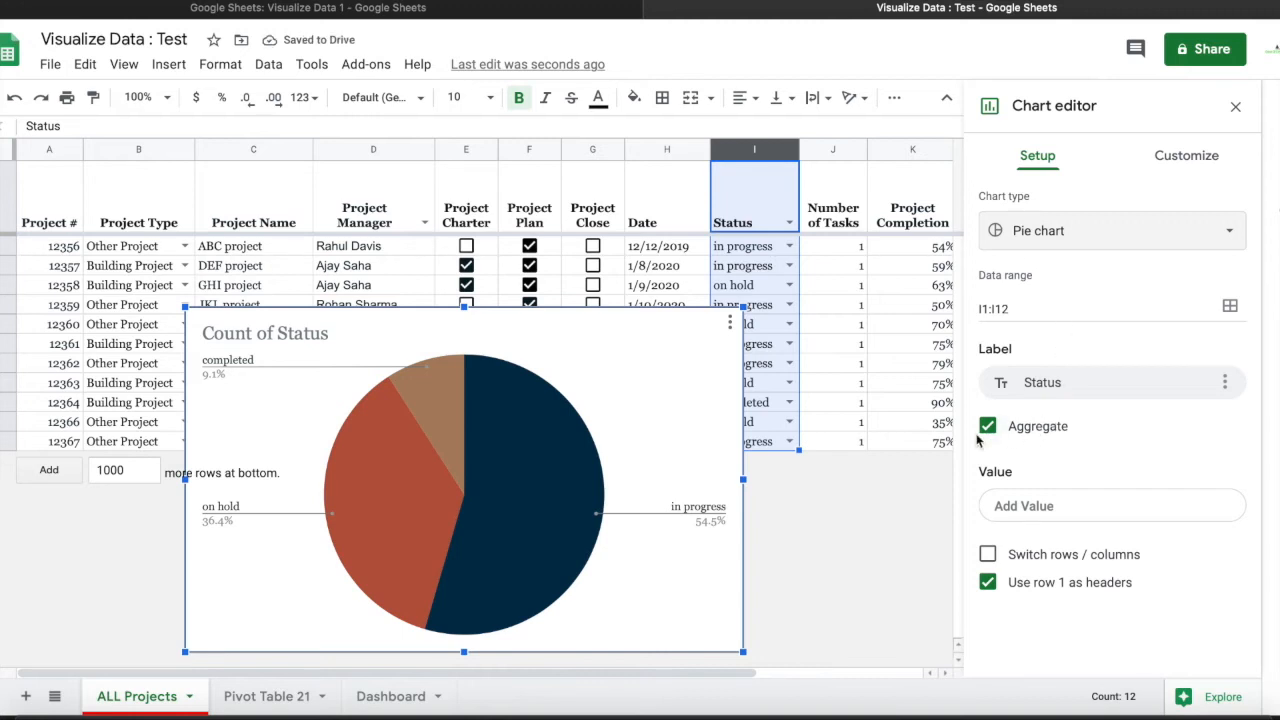
Make the status pie chart 3D and give it a 50% donut hole
click(1185, 165)
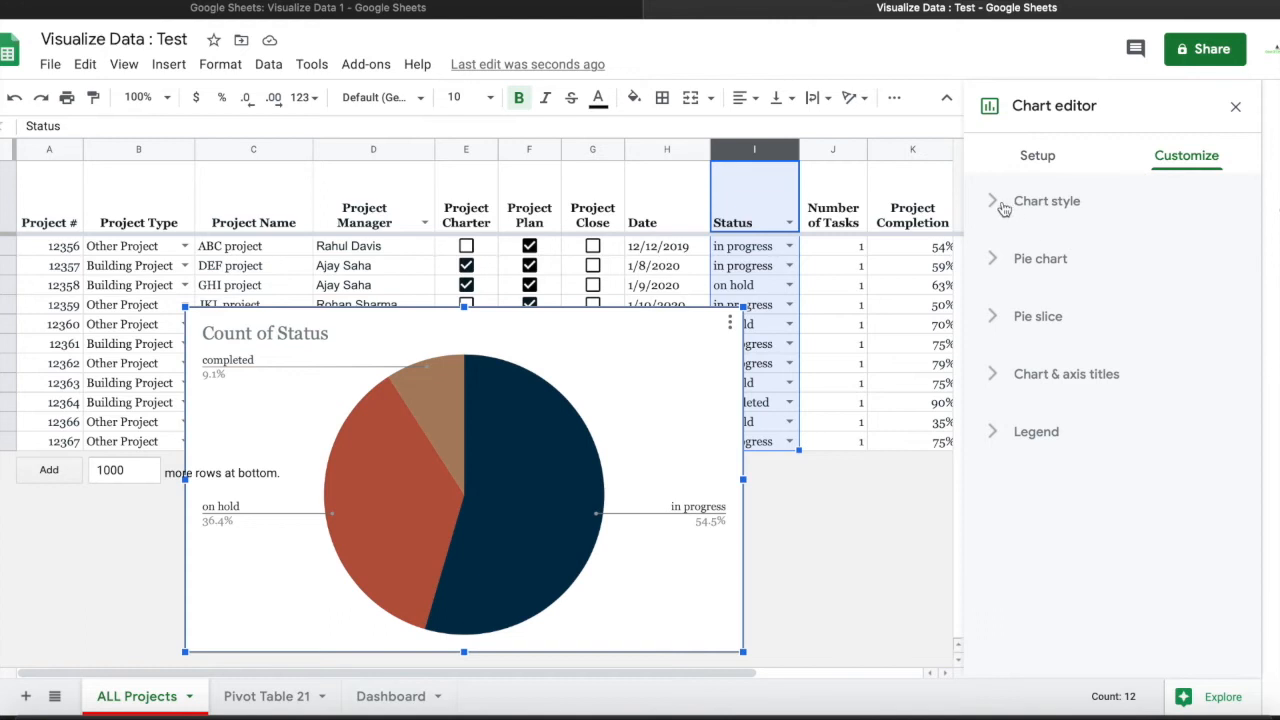
click(1002, 206)
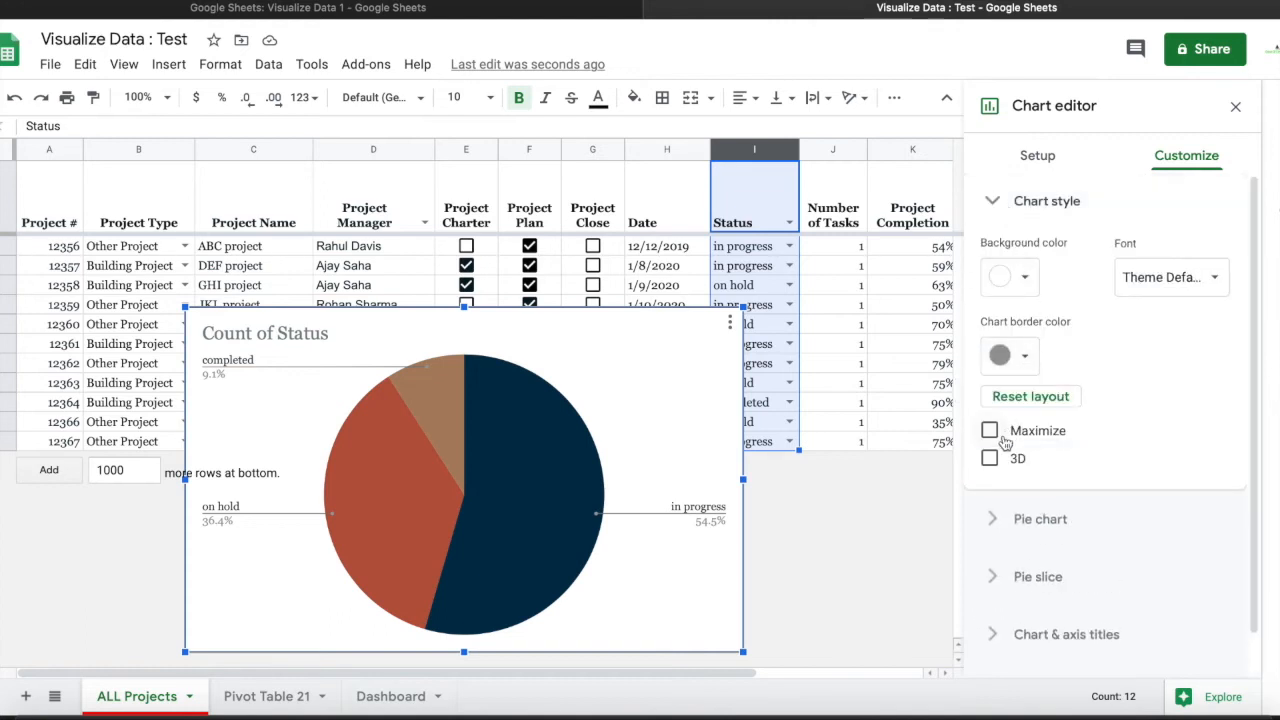
click(989, 458)
scroll(1105, 478, down, 1)
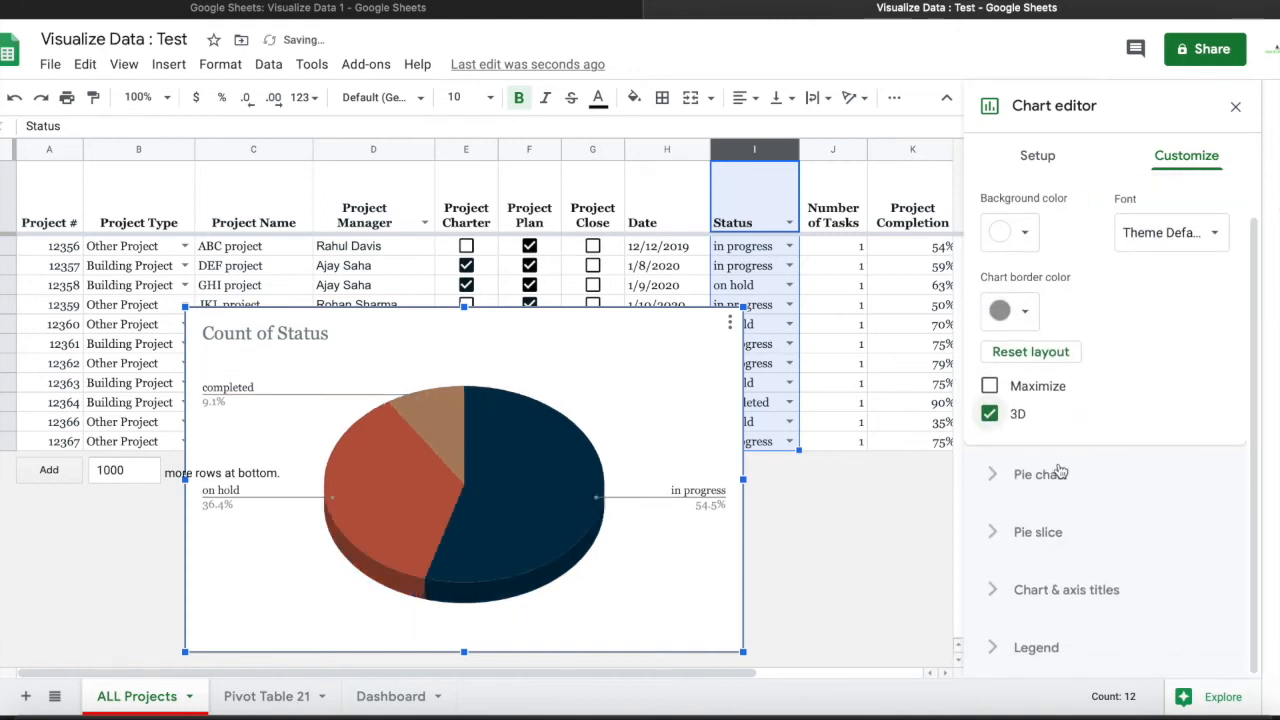
click(1006, 474)
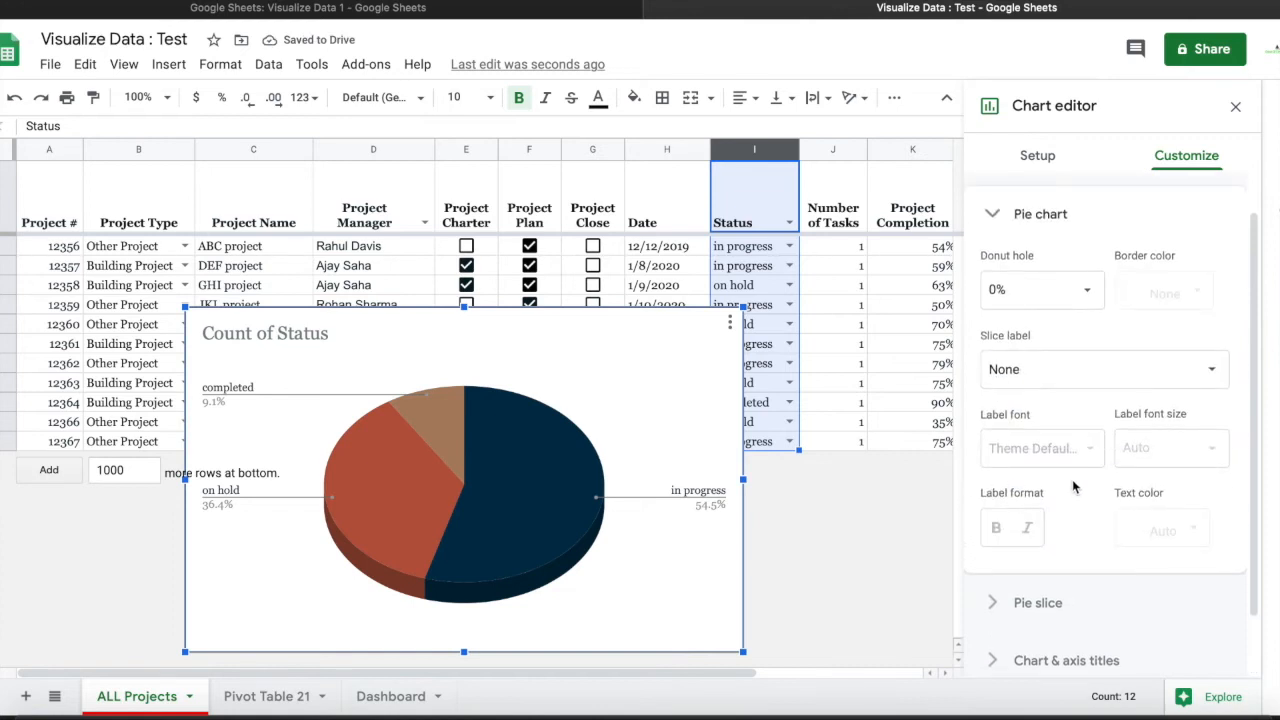
click(1040, 289)
click(1030, 395)
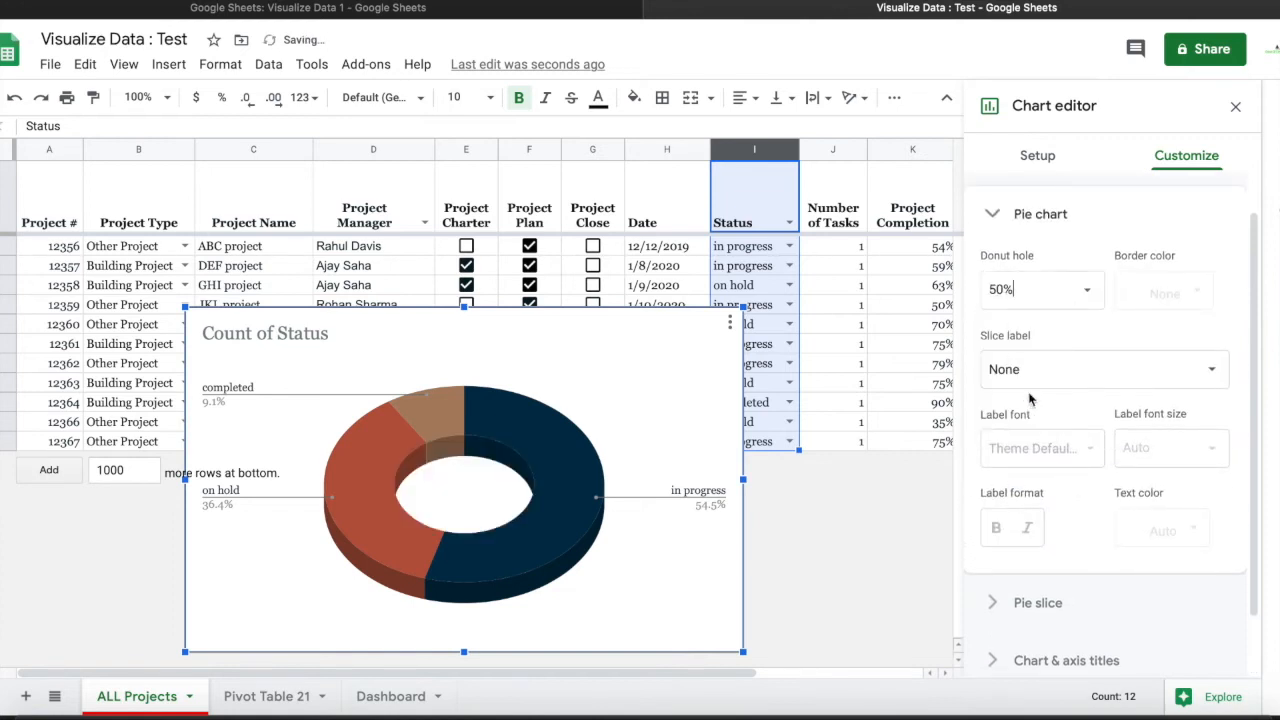
Set the color of the "in progress" pie slice to bright green
scroll(1107, 489, down, 2)
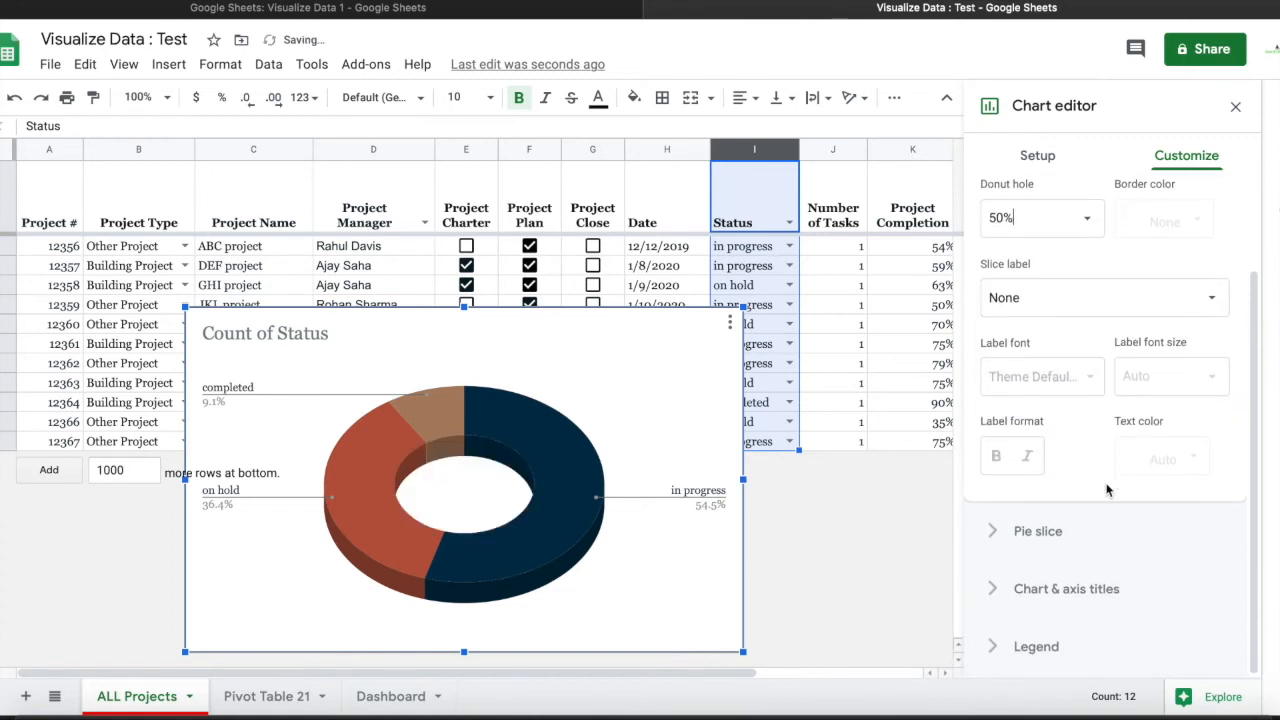
click(1008, 530)
click(1062, 376)
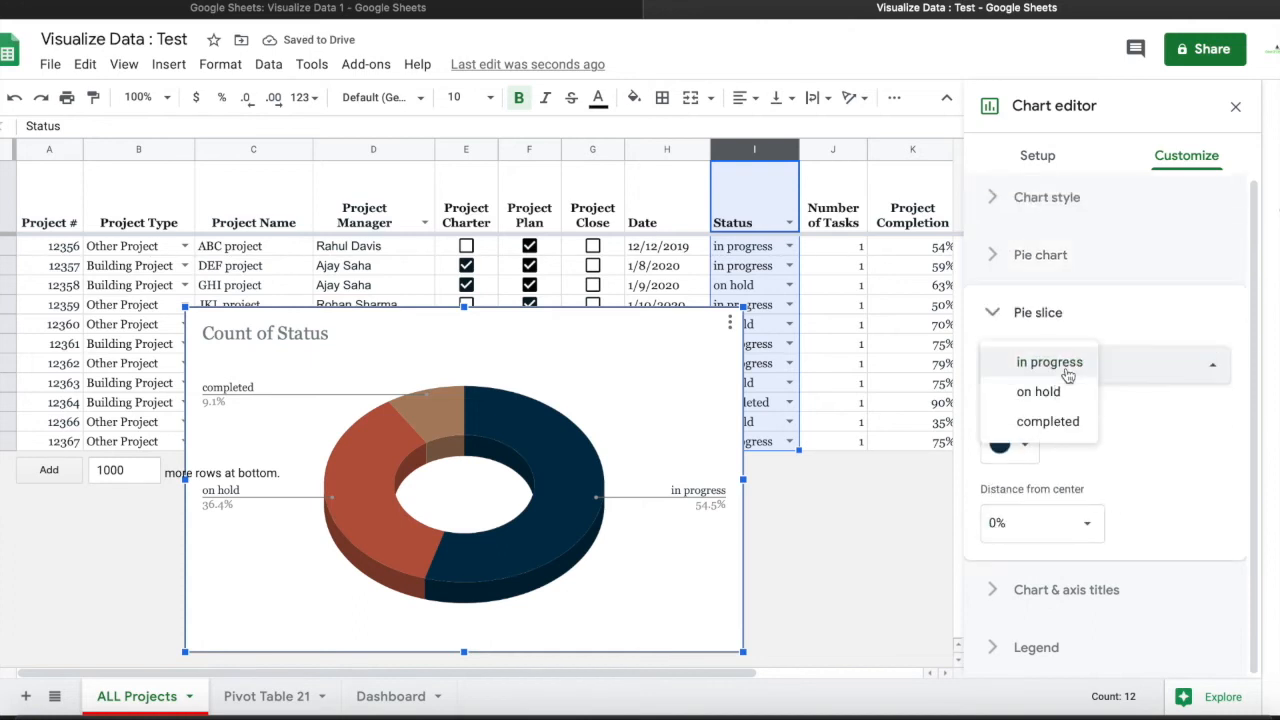
click(1060, 364)
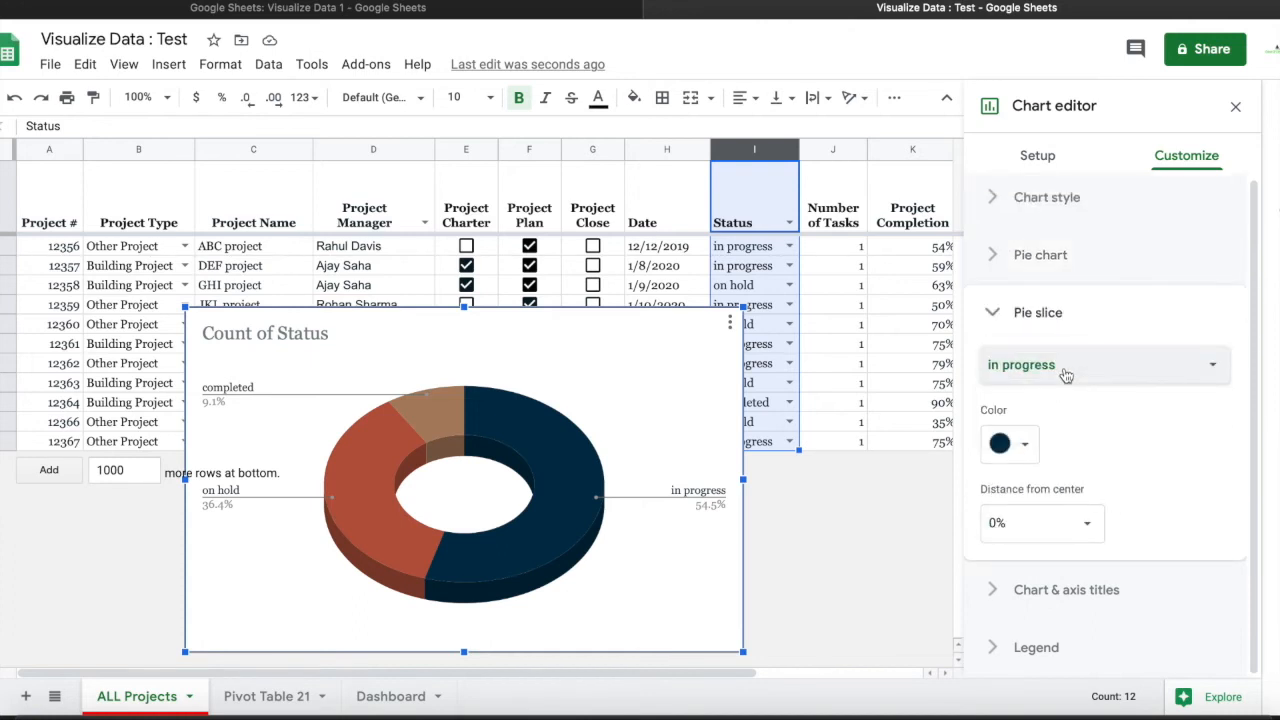
click(1030, 443)
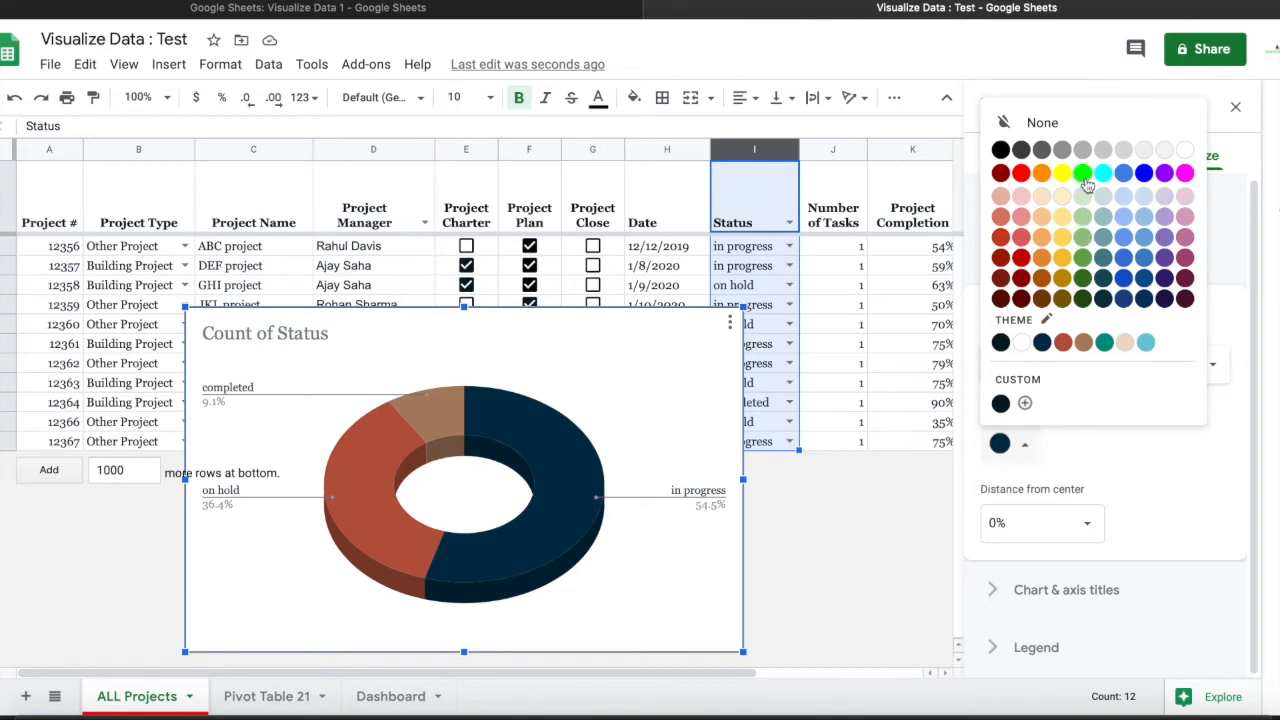
click(1083, 176)
Set the color of the "on hold" pie slice to red
click(1034, 367)
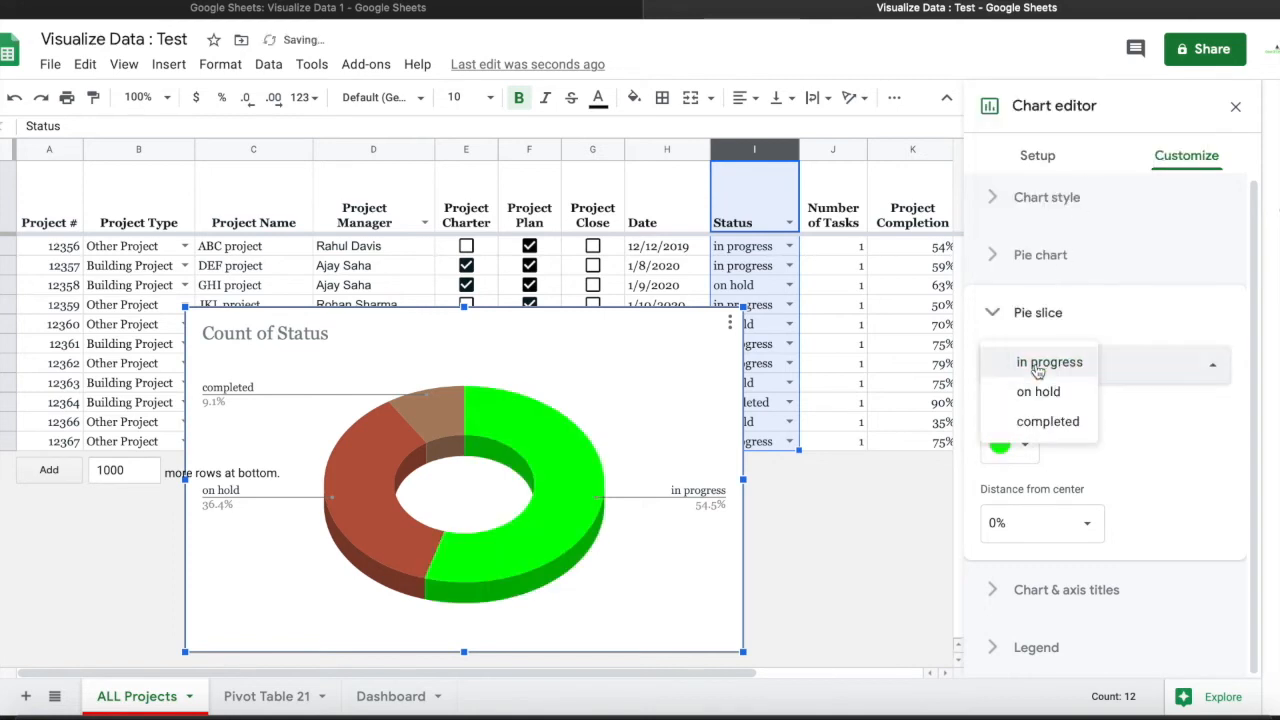
click(1037, 393)
click(1015, 443)
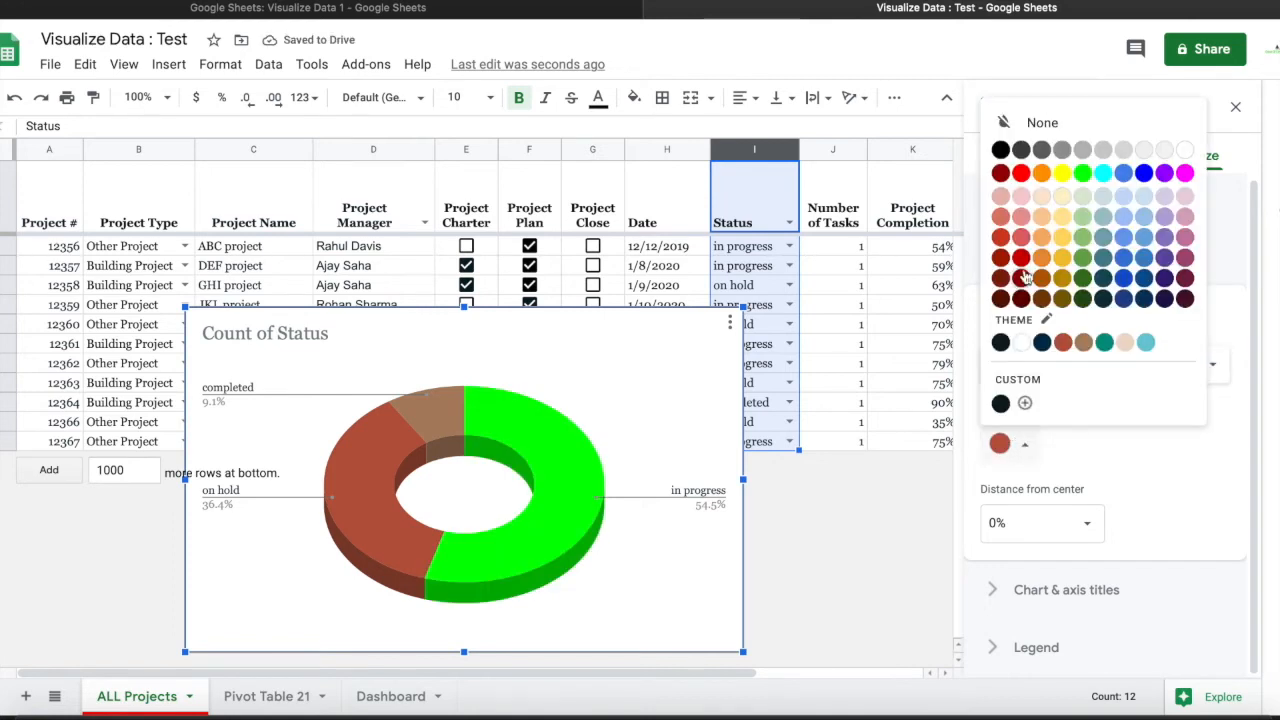
click(1021, 175)
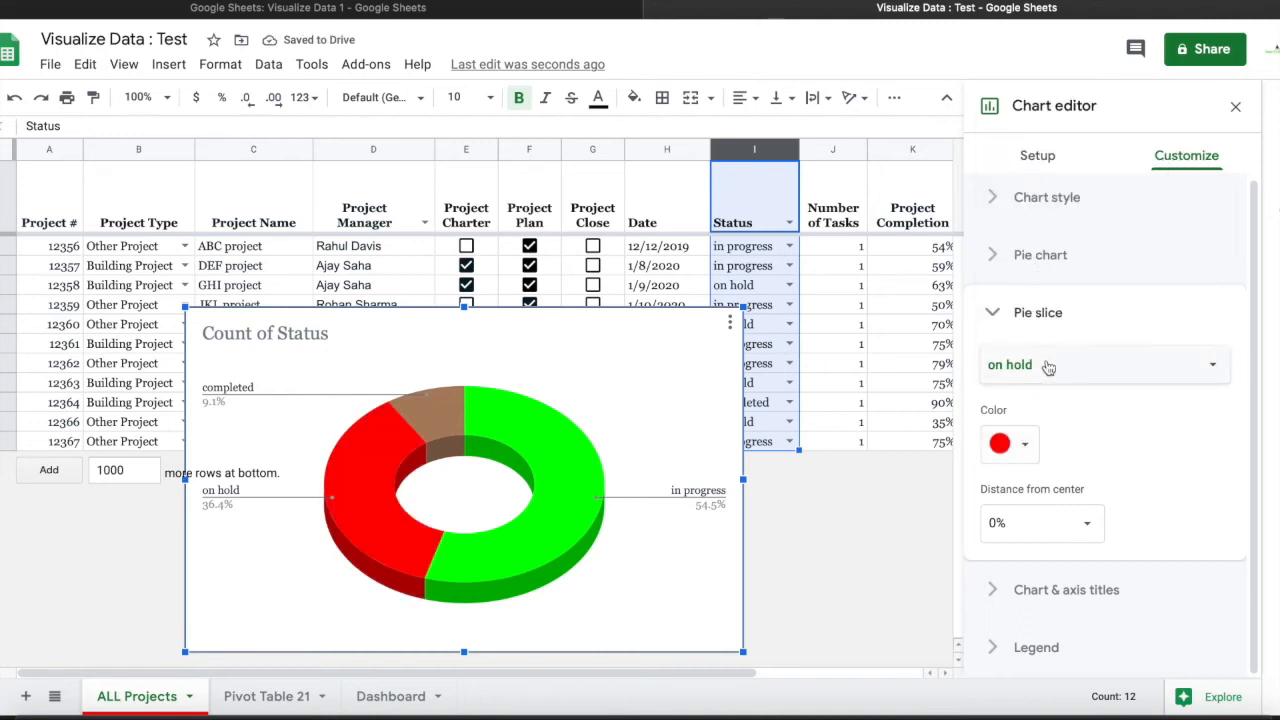
Change the "in progress" pie slice to a softer, lighter green
click(1045, 366)
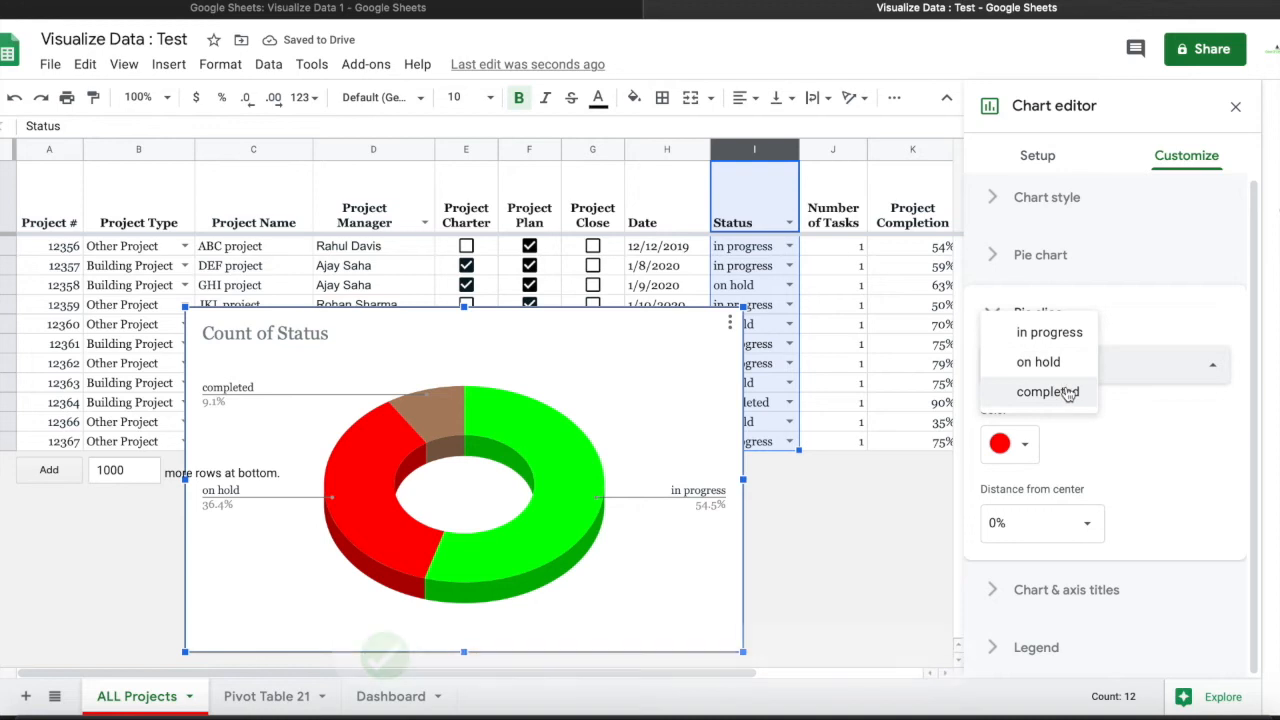
click(1064, 334)
click(1008, 443)
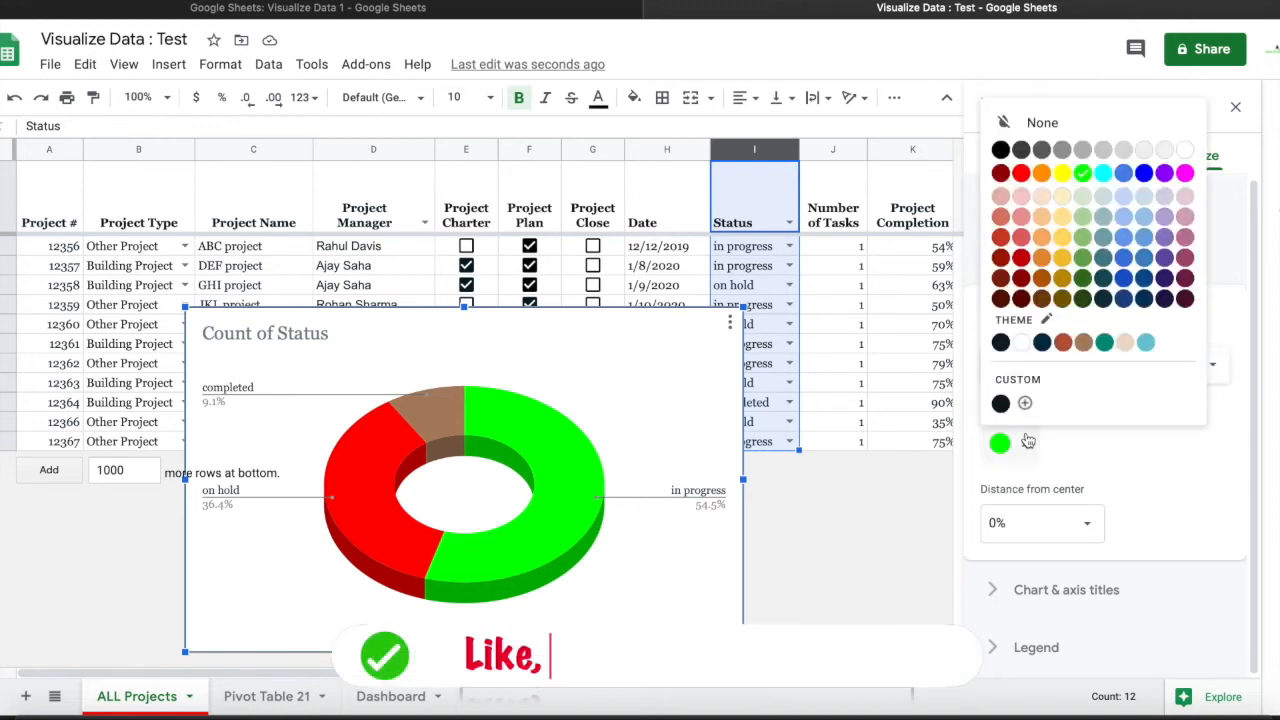
click(1084, 236)
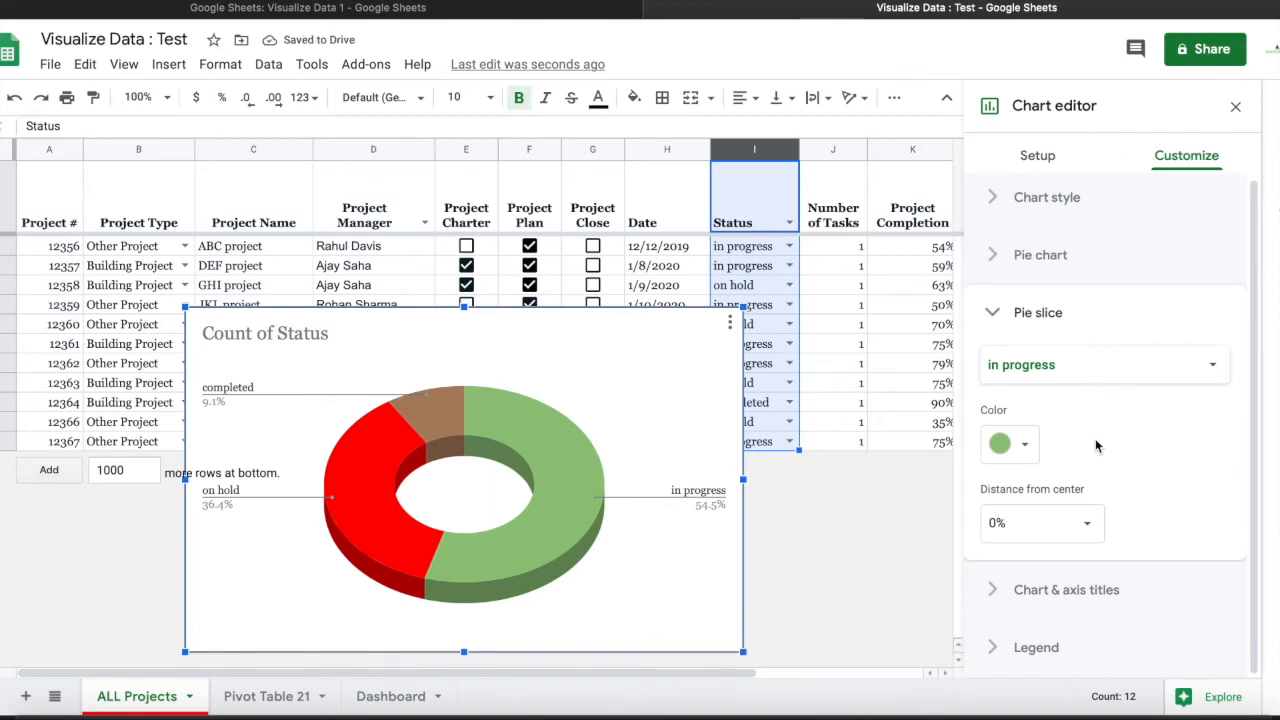
Set the color of the "completed" pie slice to purple
click(1032, 372)
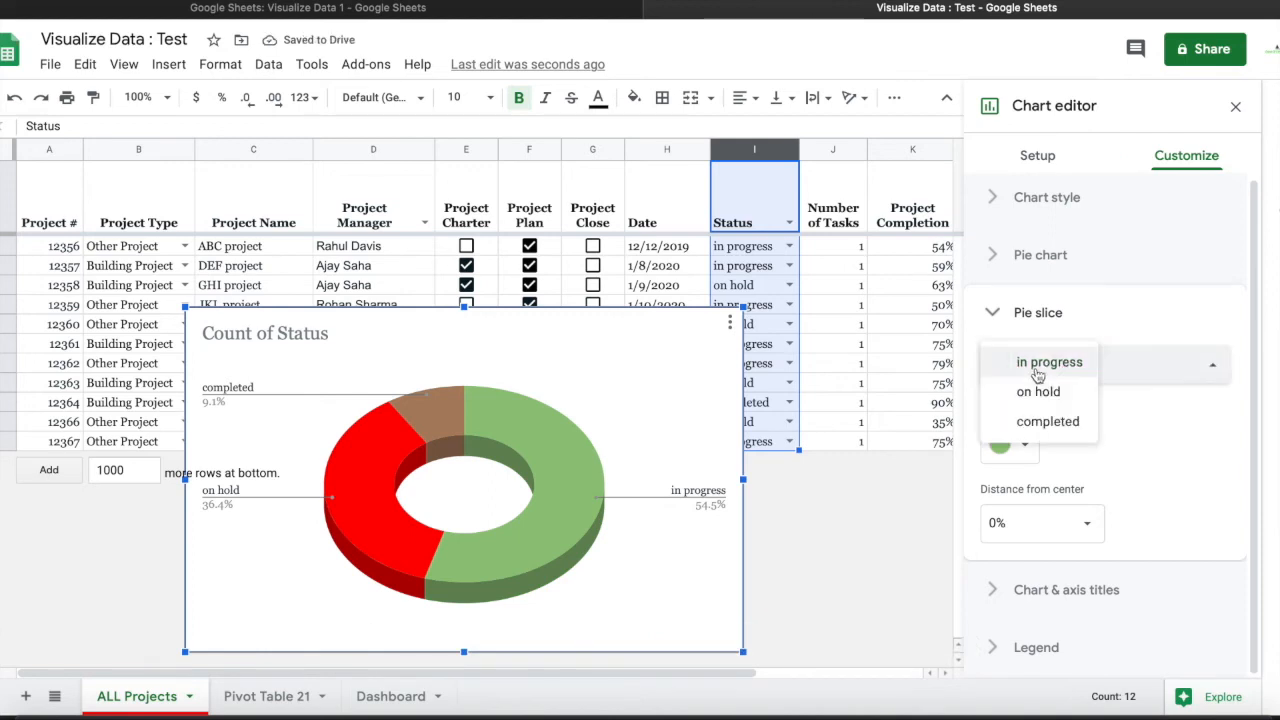
click(1040, 420)
click(1010, 444)
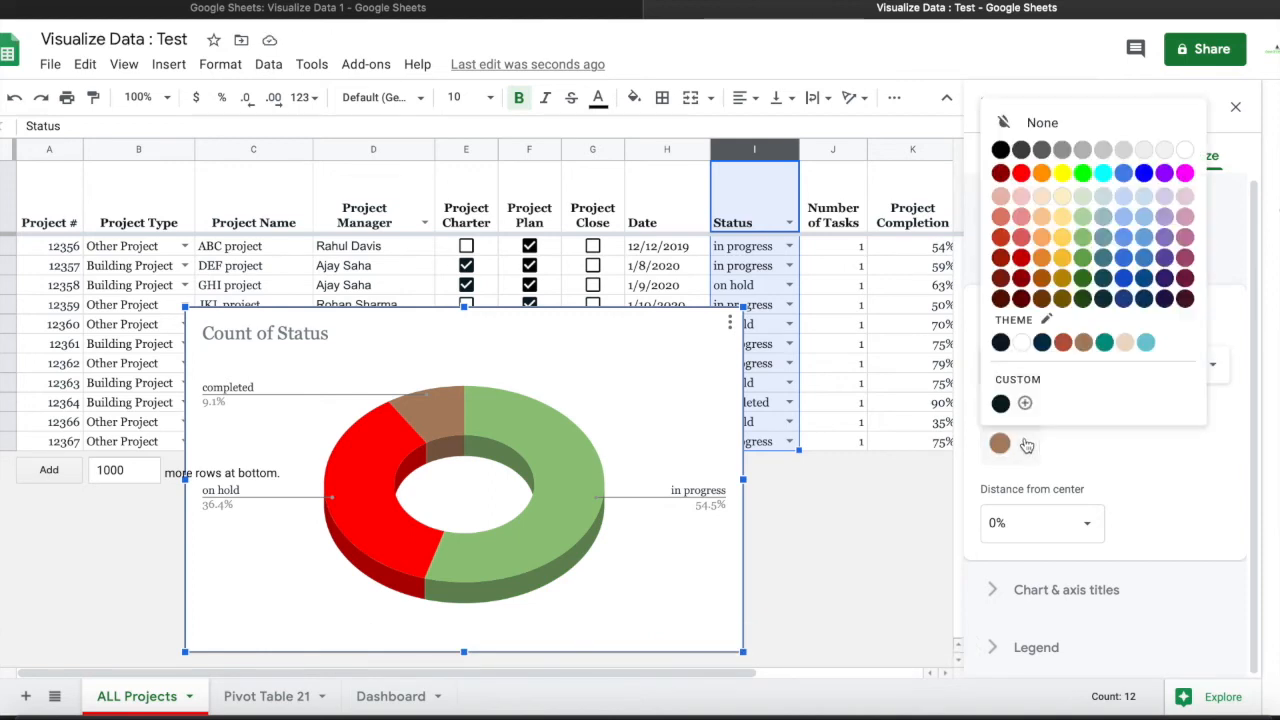
click(1165, 174)
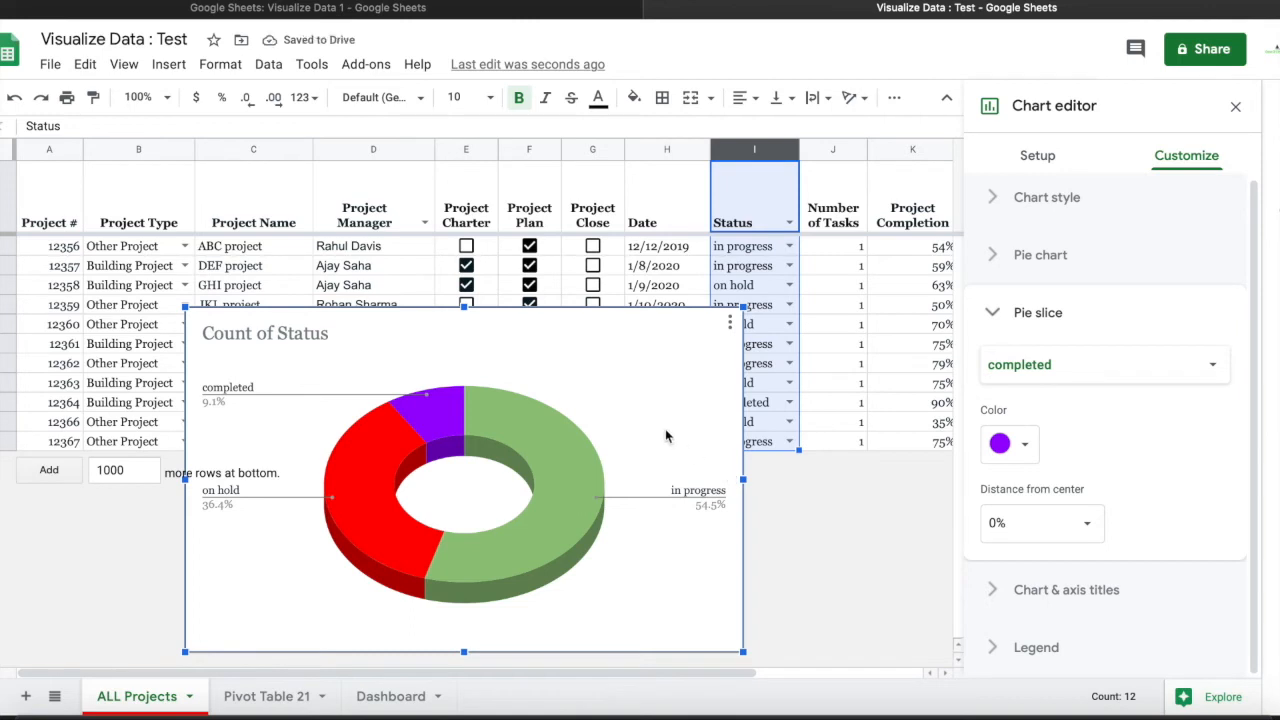
Replace the pie chart's title with "Project Status" and center it above the chart
click(349, 334)
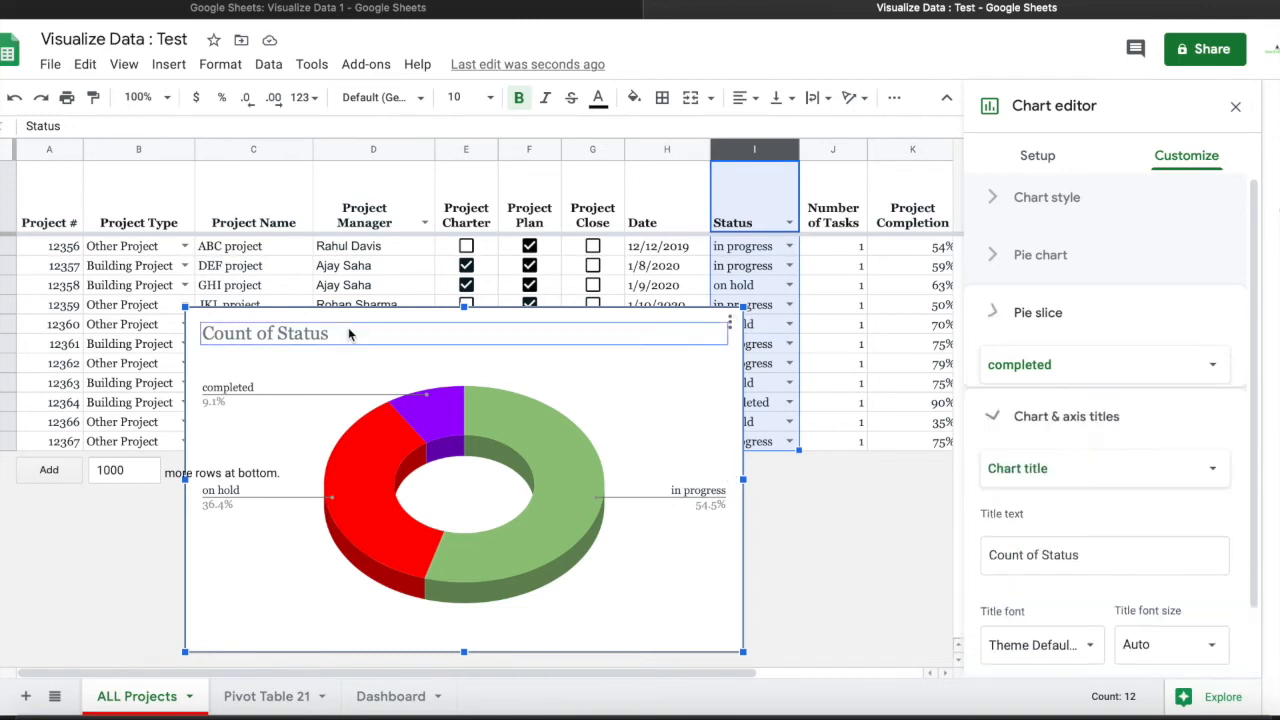
click(349, 334)
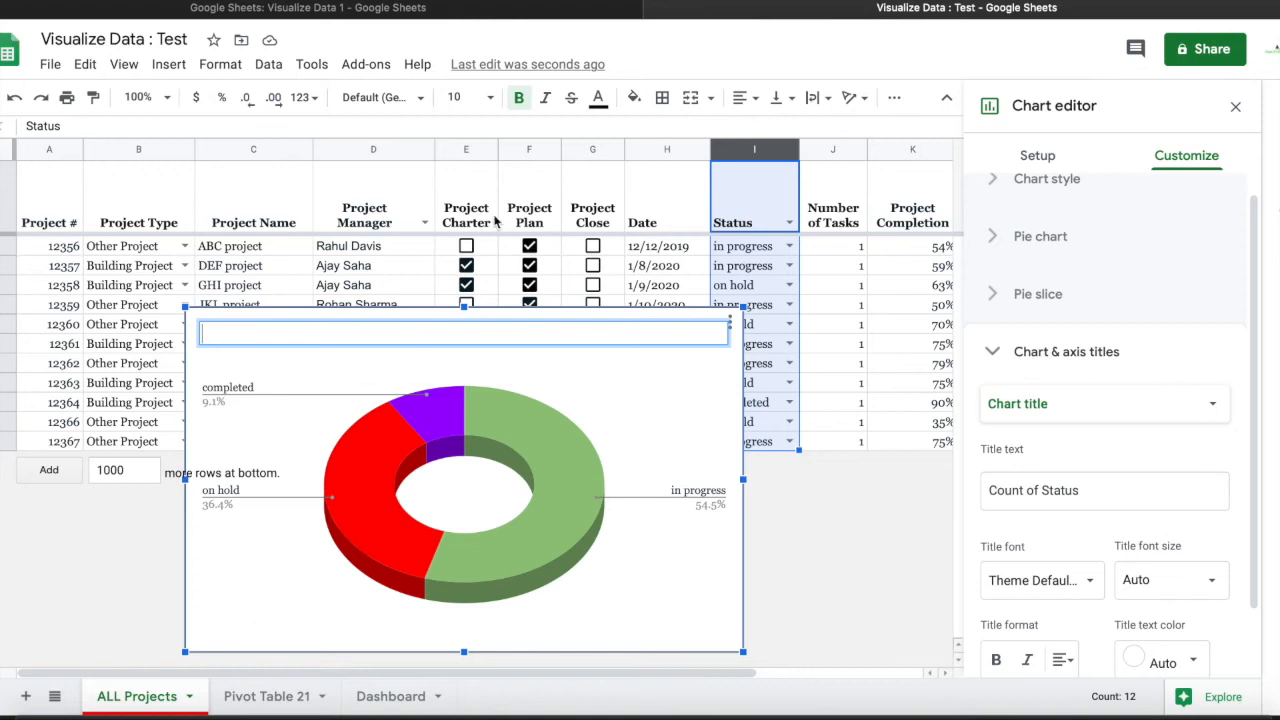
click(512, 14)
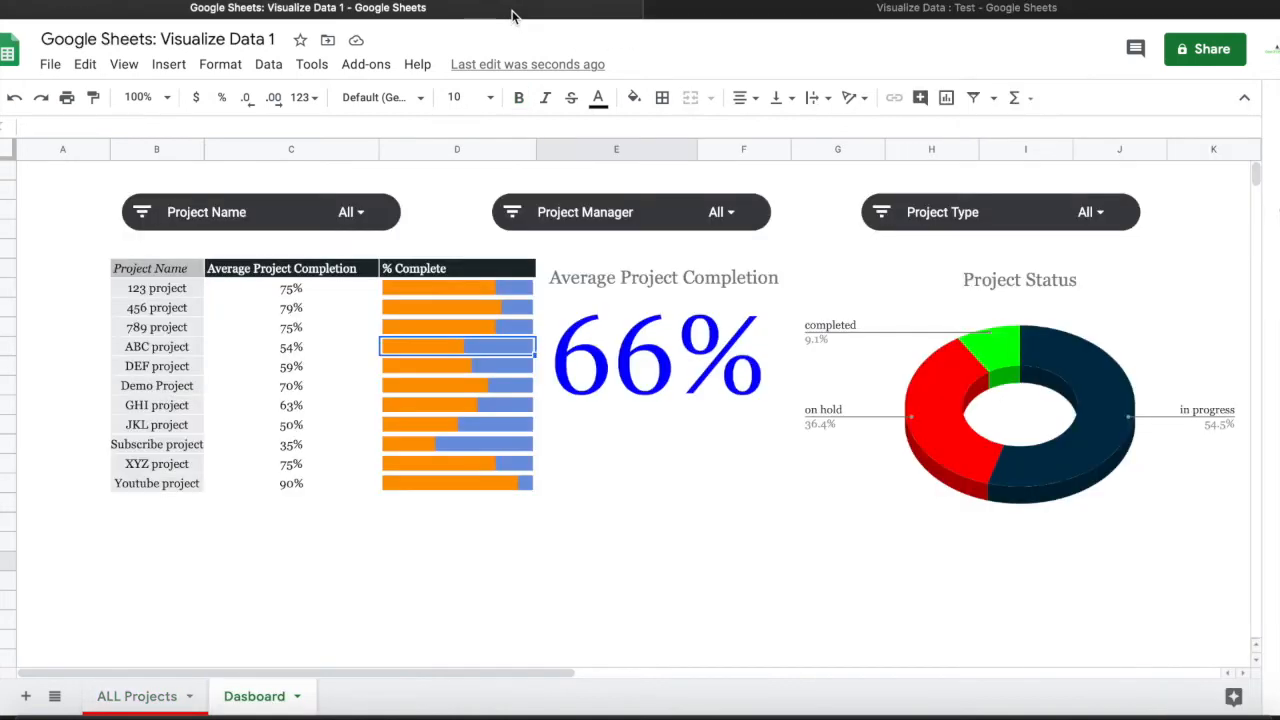
click(956, 22)
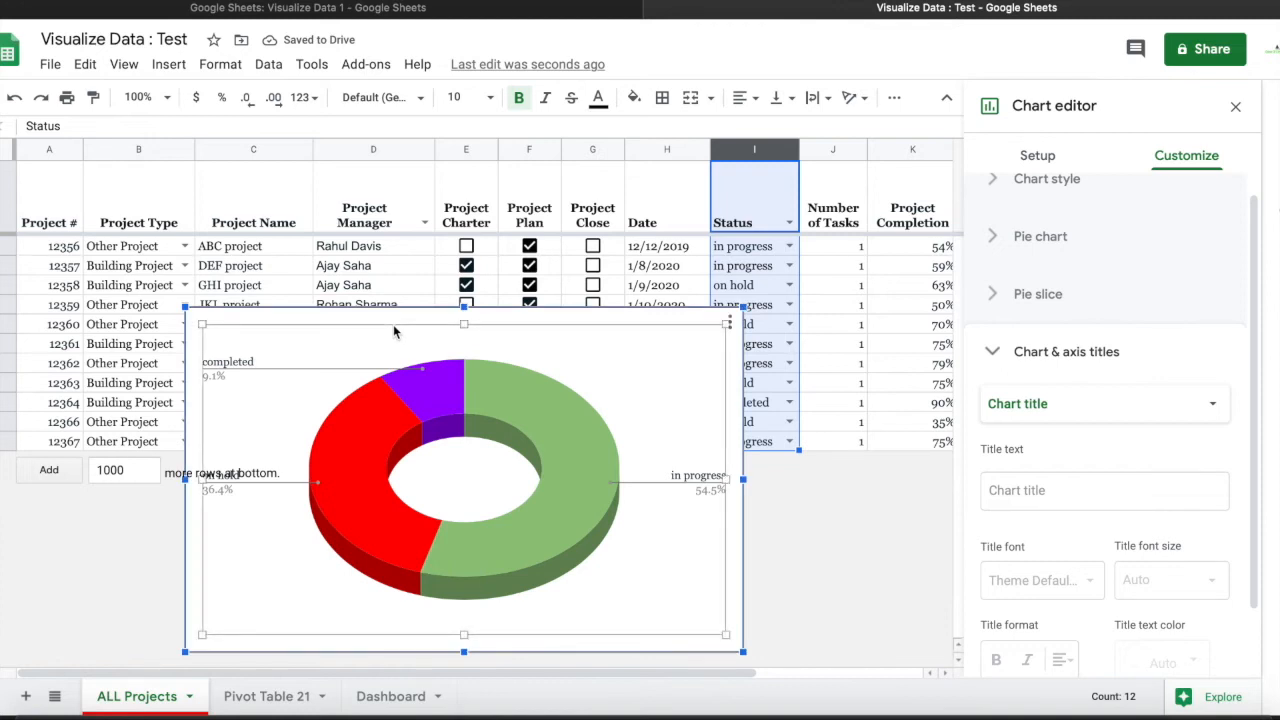
click(1022, 492)
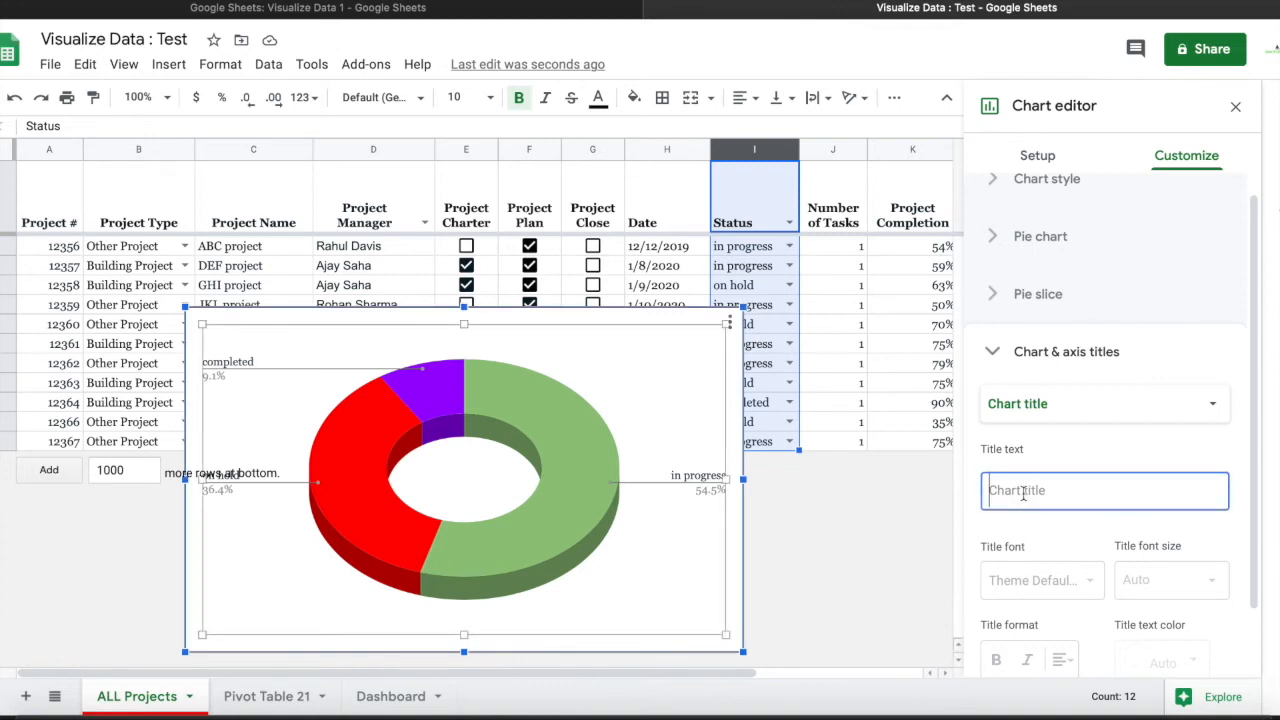
text(Proj)
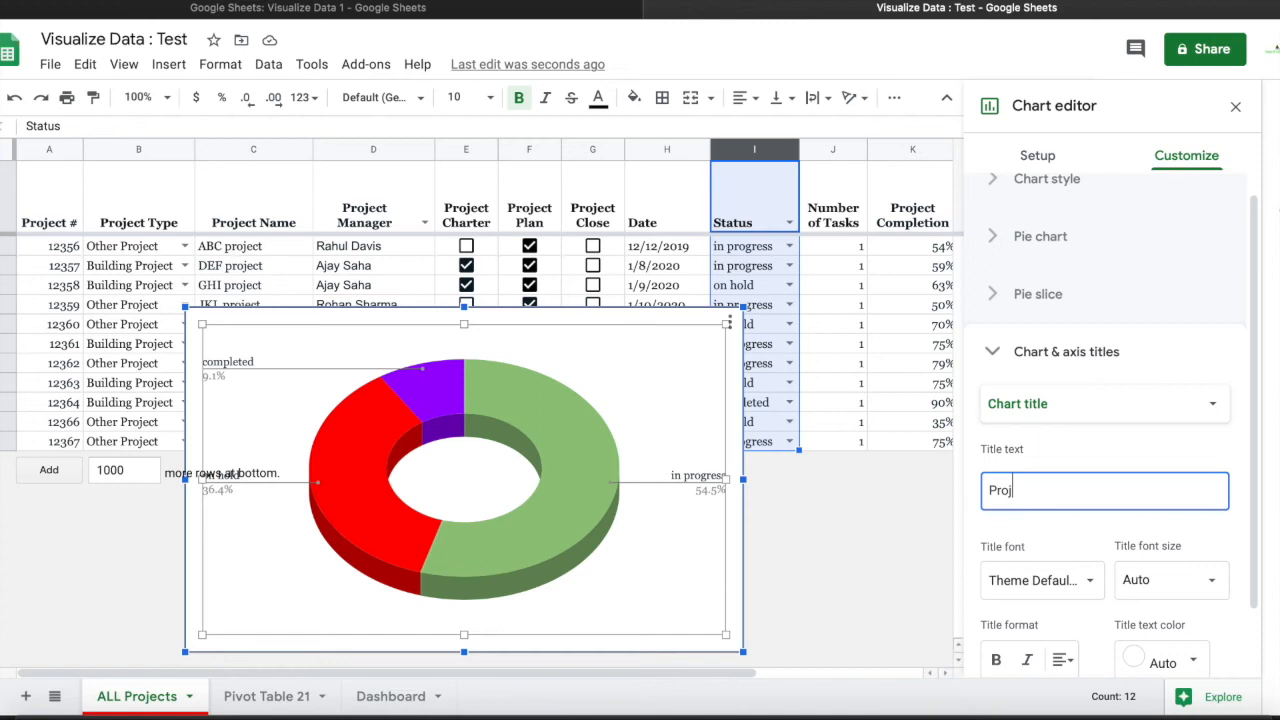
text(ect Status)
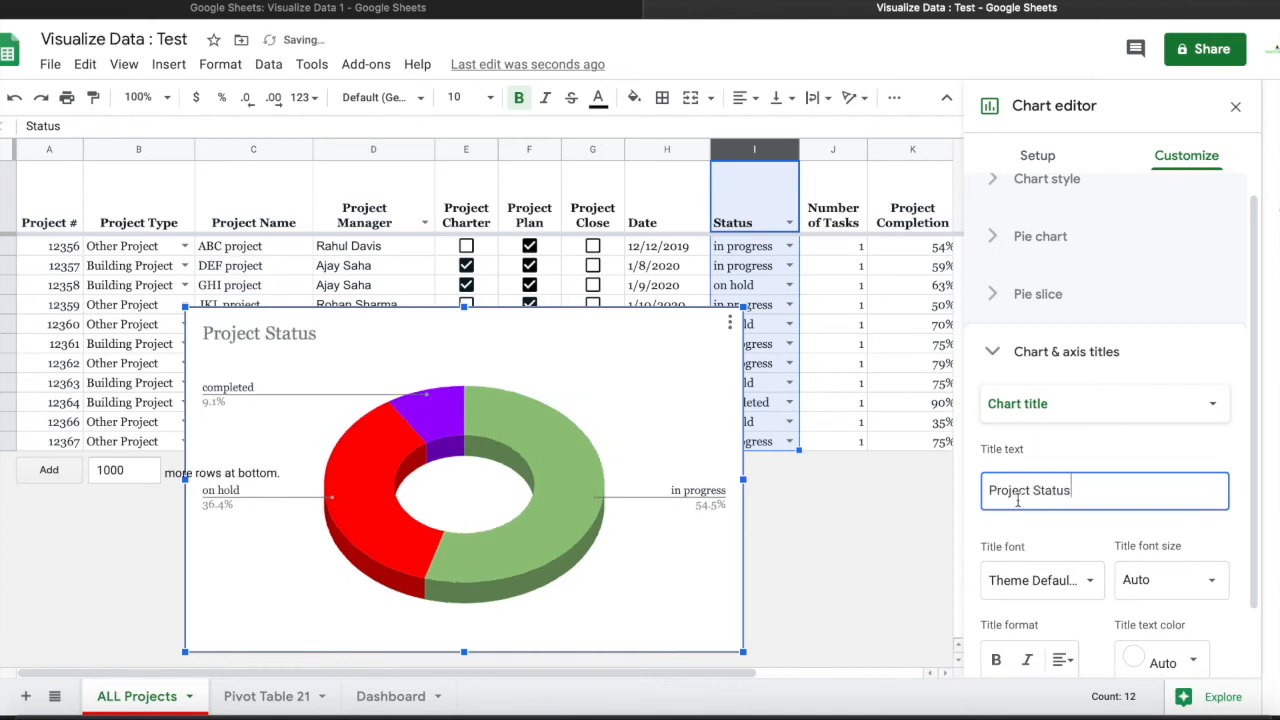
click(1063, 659)
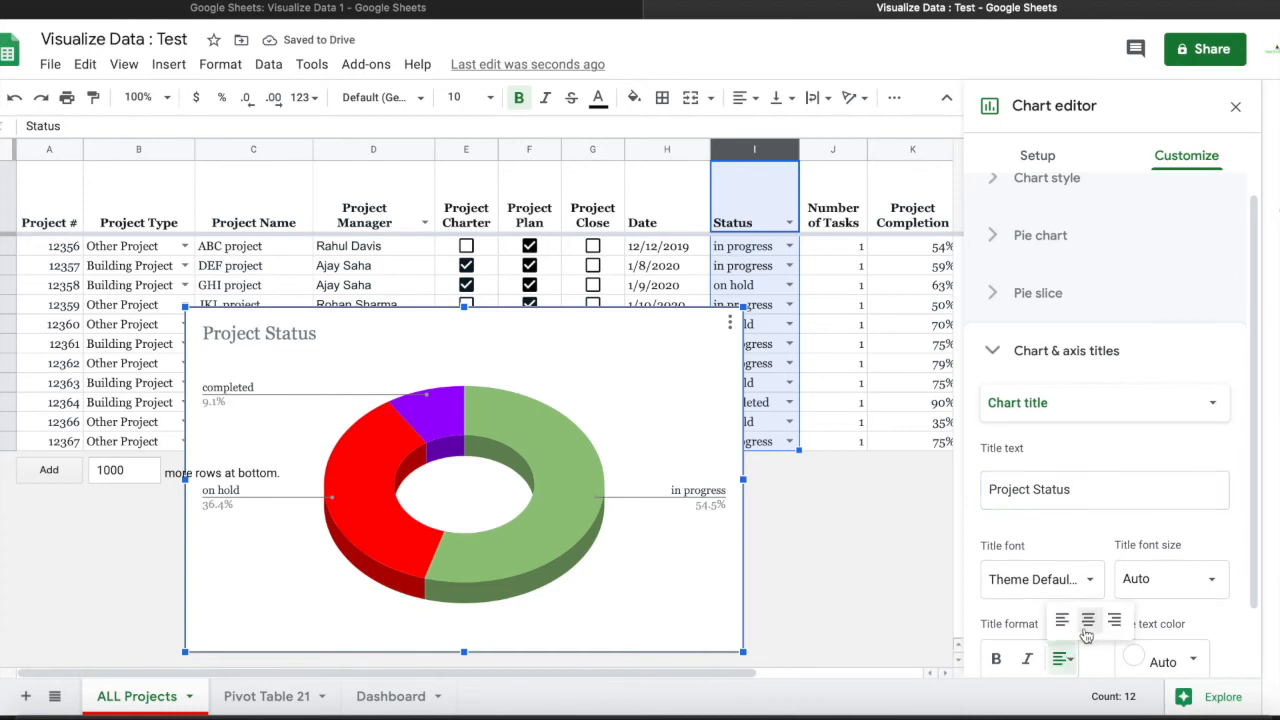
click(1086, 632)
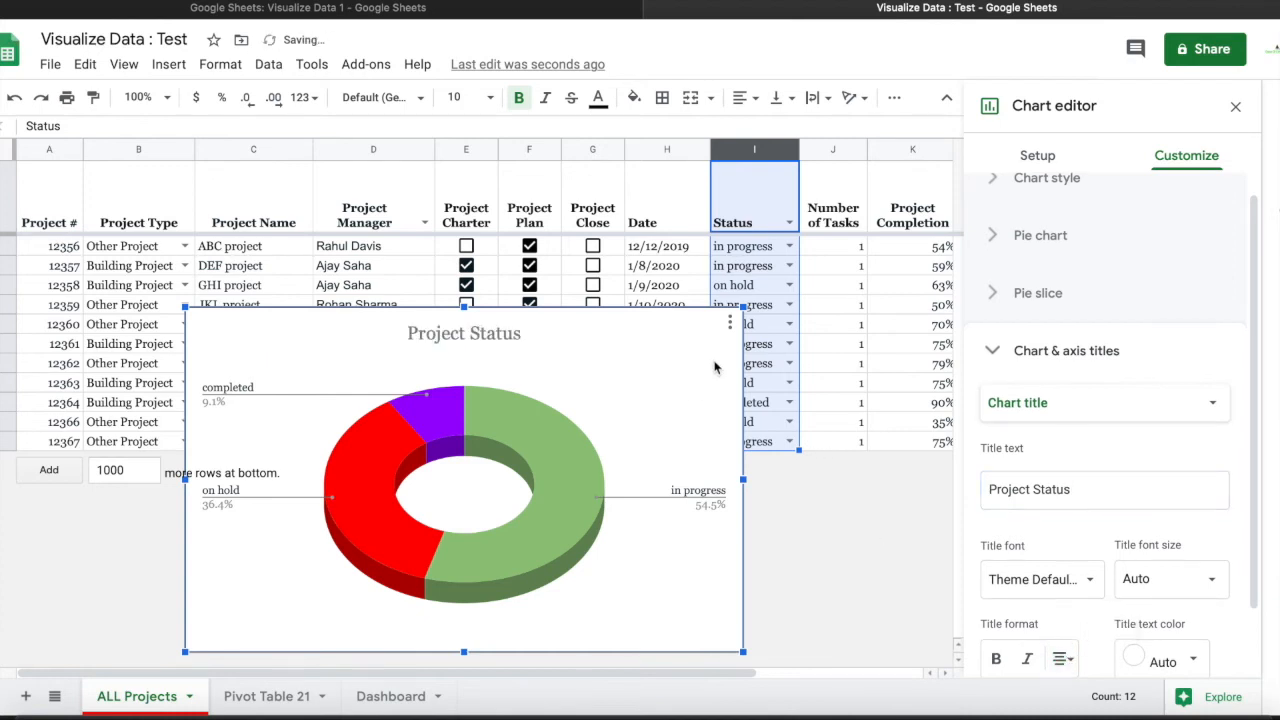
Copy the Project Status chart and paste it into the Dashboard sheet
click(730, 322)
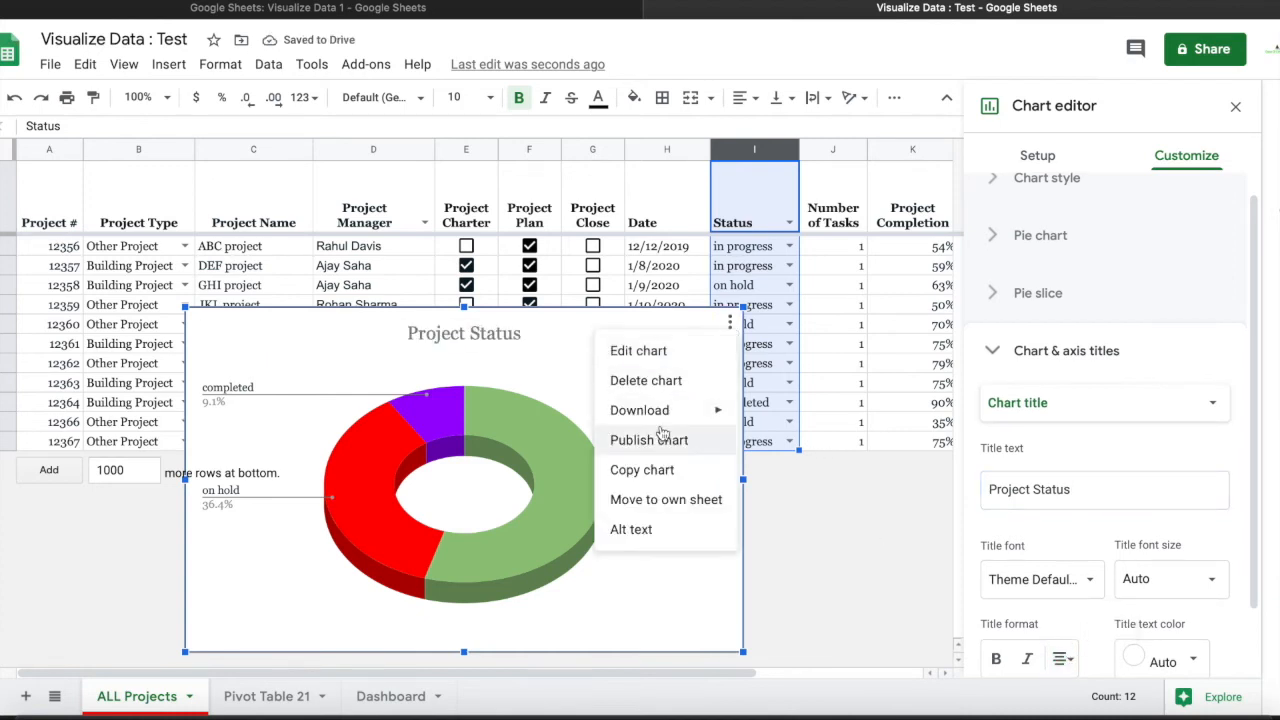
click(652, 470)
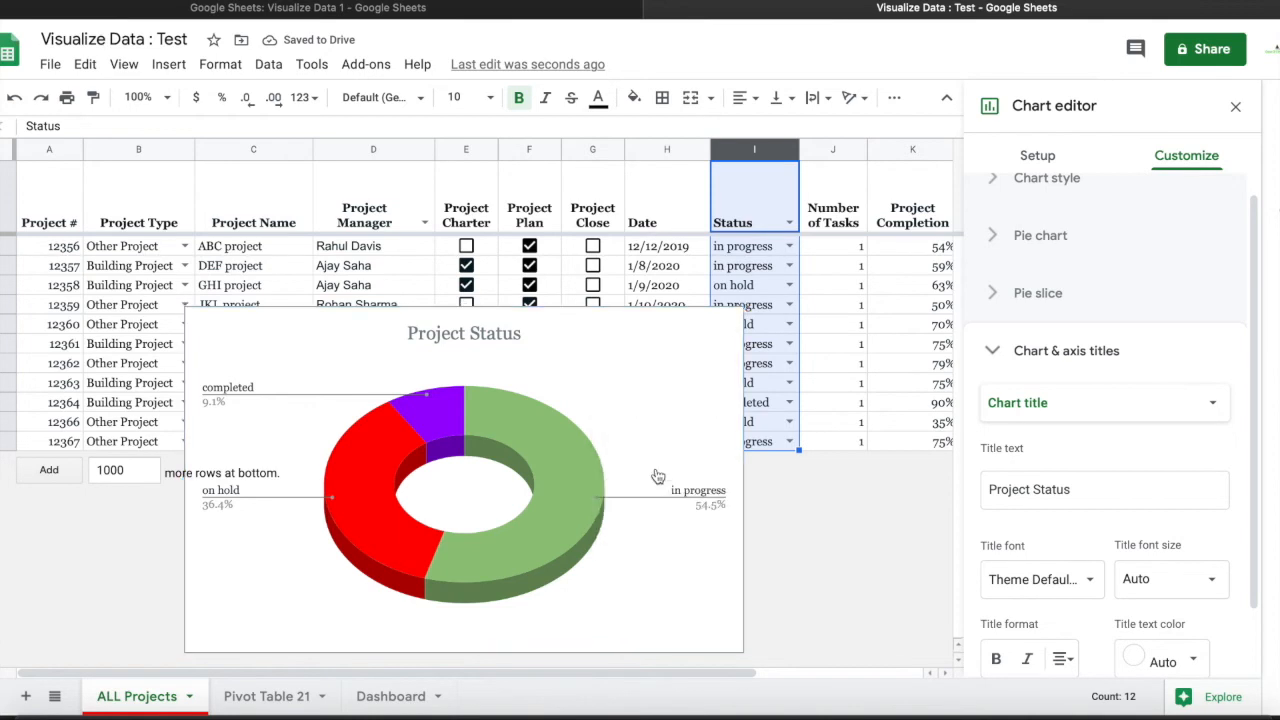
click(391, 697)
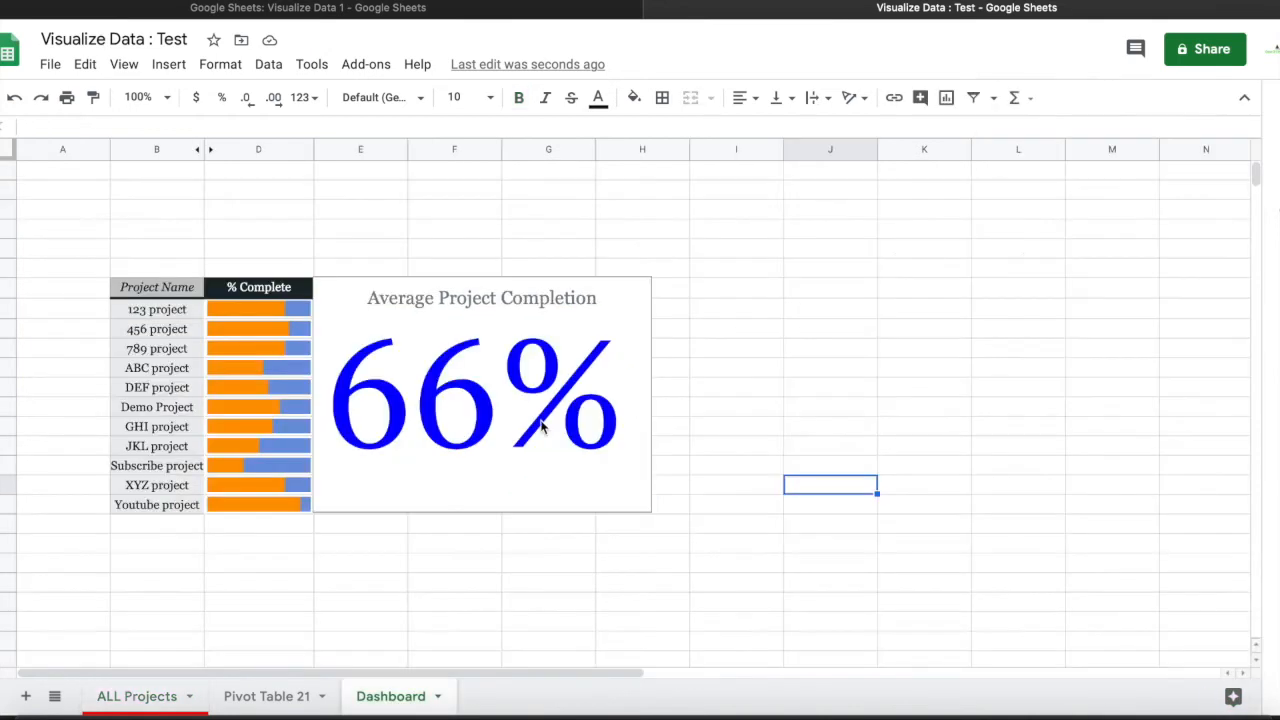
click(688, 289)
key(ctrl+v)
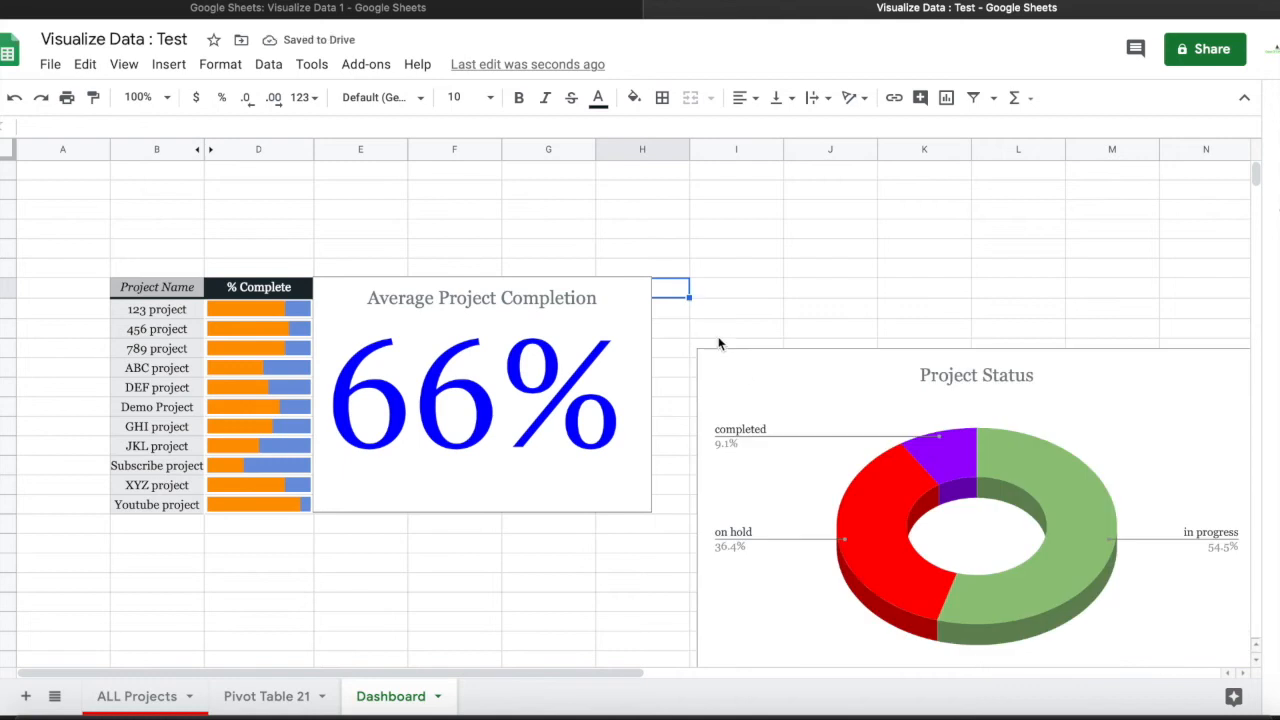
Place the Project Status chart directly beside the Average Project Completion scorecard and shrink it to match the scorecard's height
click(727, 375)
drag(727, 375, 681, 304)
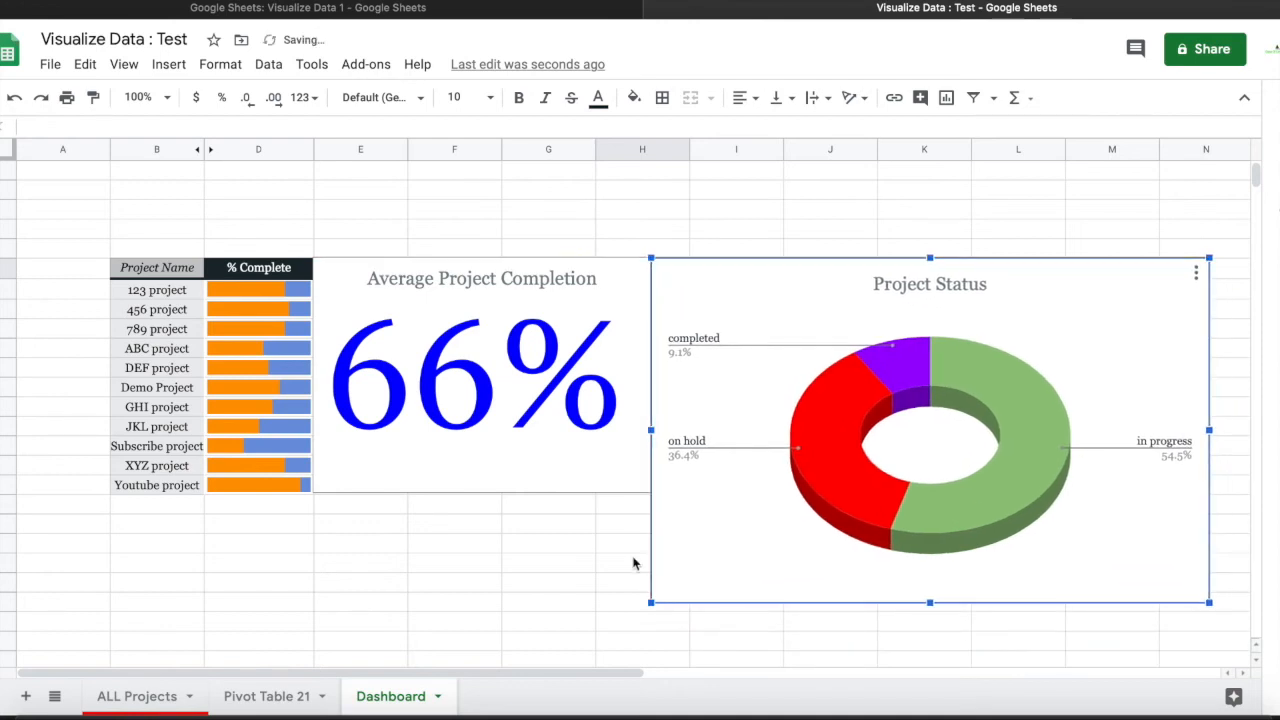
drag(649, 602, 697, 371)
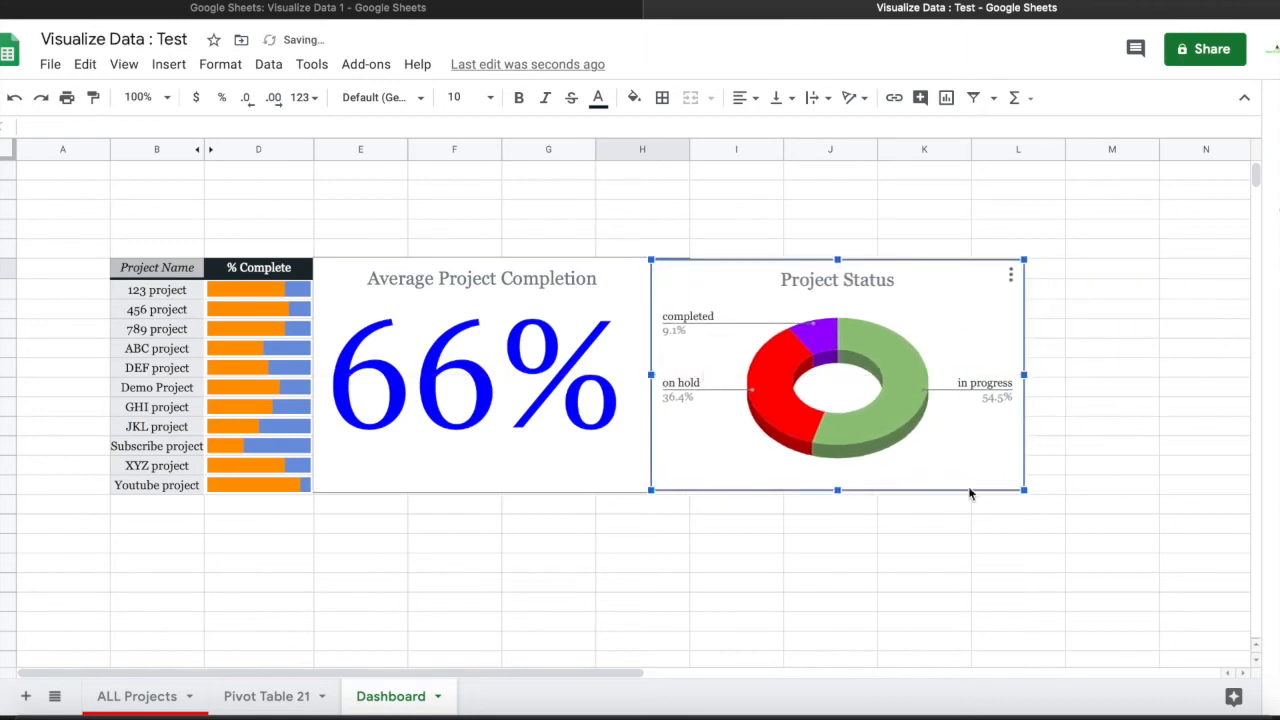
drag(1022, 490, 1024, 494)
click(1130, 465)
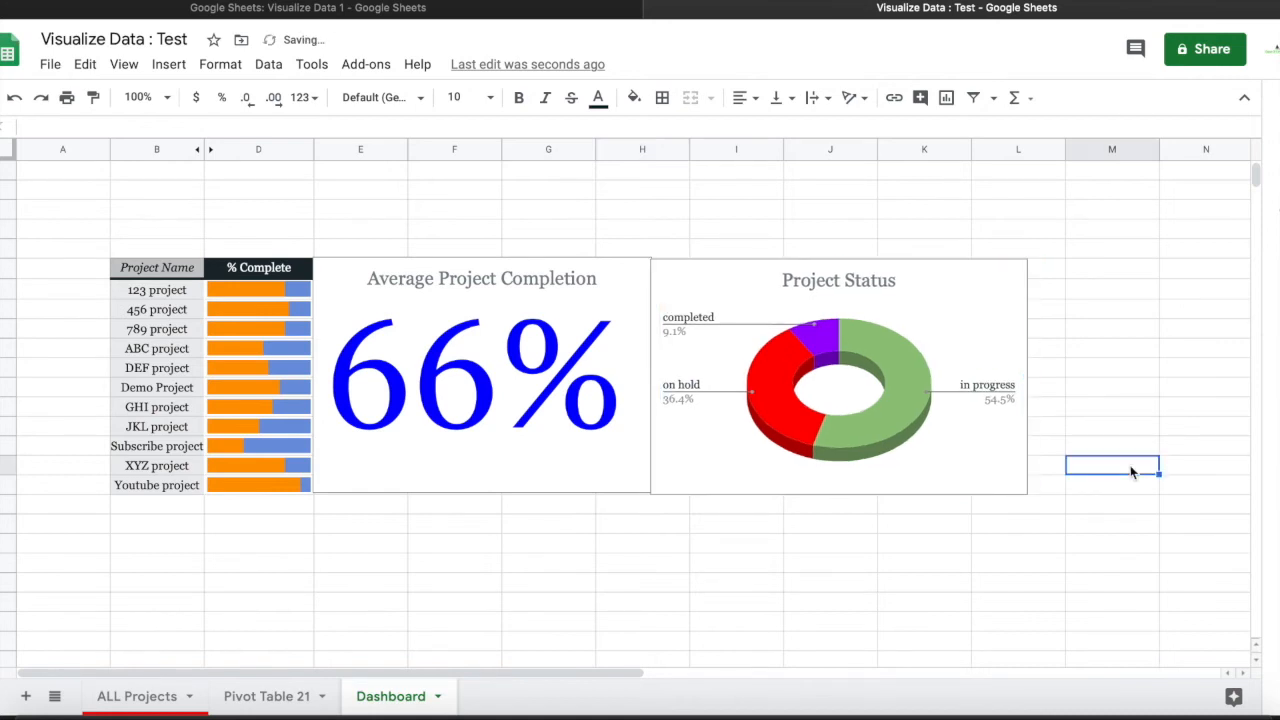
click(931, 474)
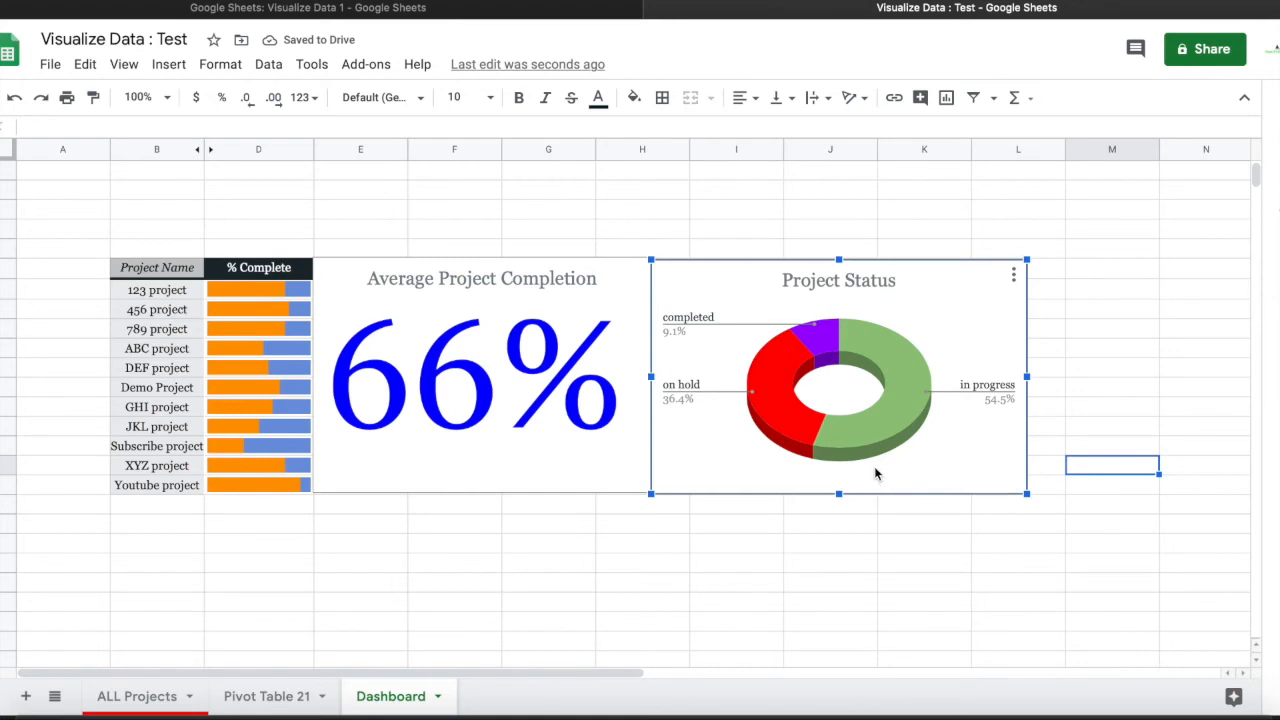
click(1100, 413)
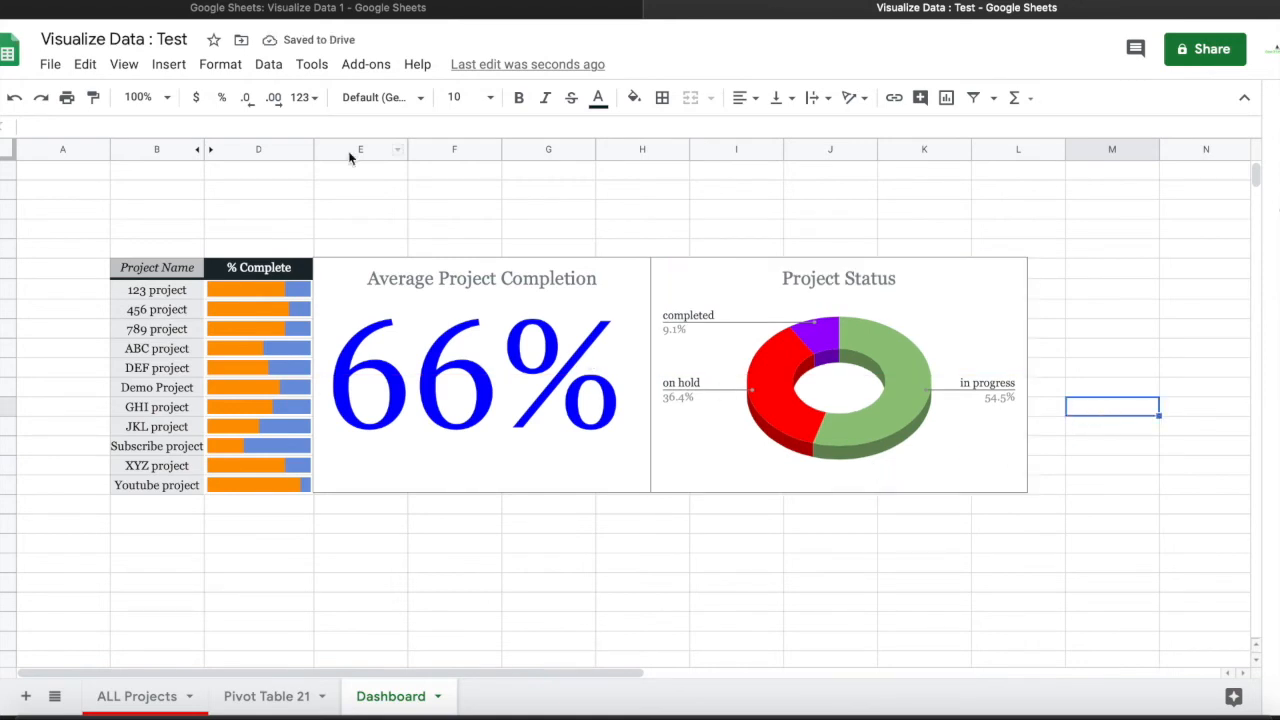
Widen the % Complete column on the dashboard and undo the trial widening of the Project Name column
drag(313, 147, 352, 148)
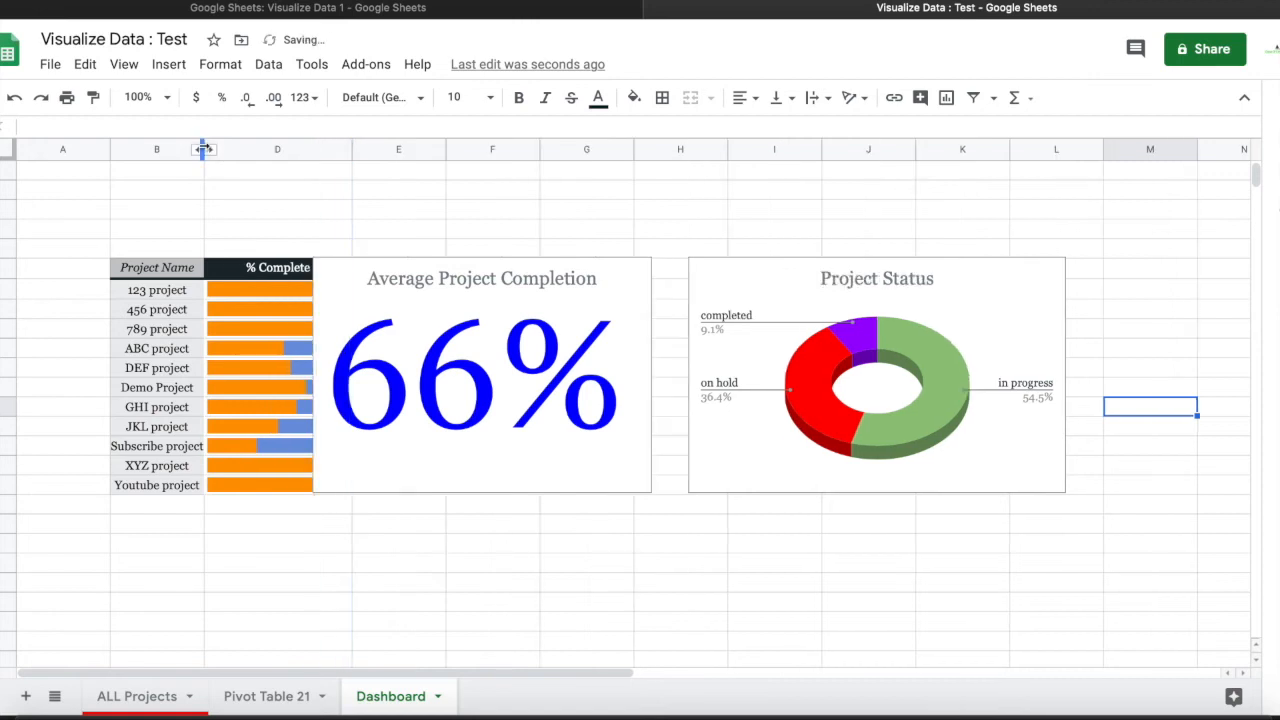
drag(204, 149, 222, 149)
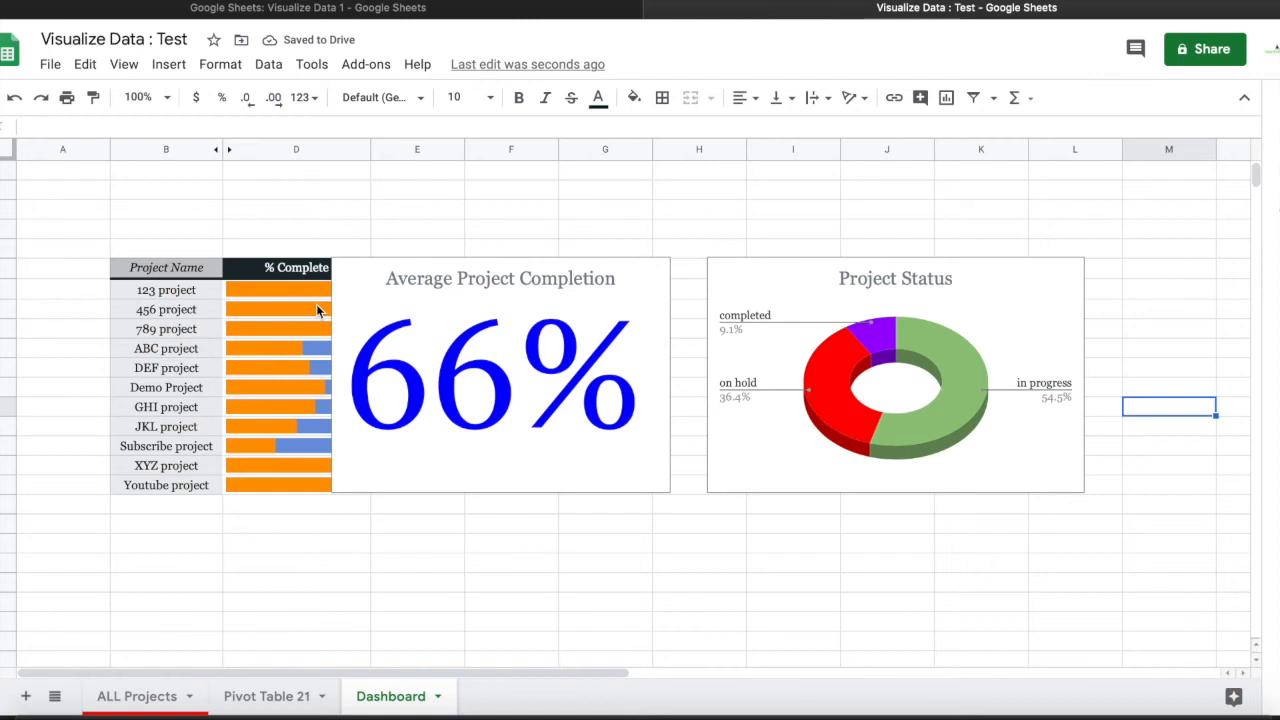
key(ctrl+z)
Center-align the Project Name and % Complete header cells of the dashboard's pivot table
click(276, 312)
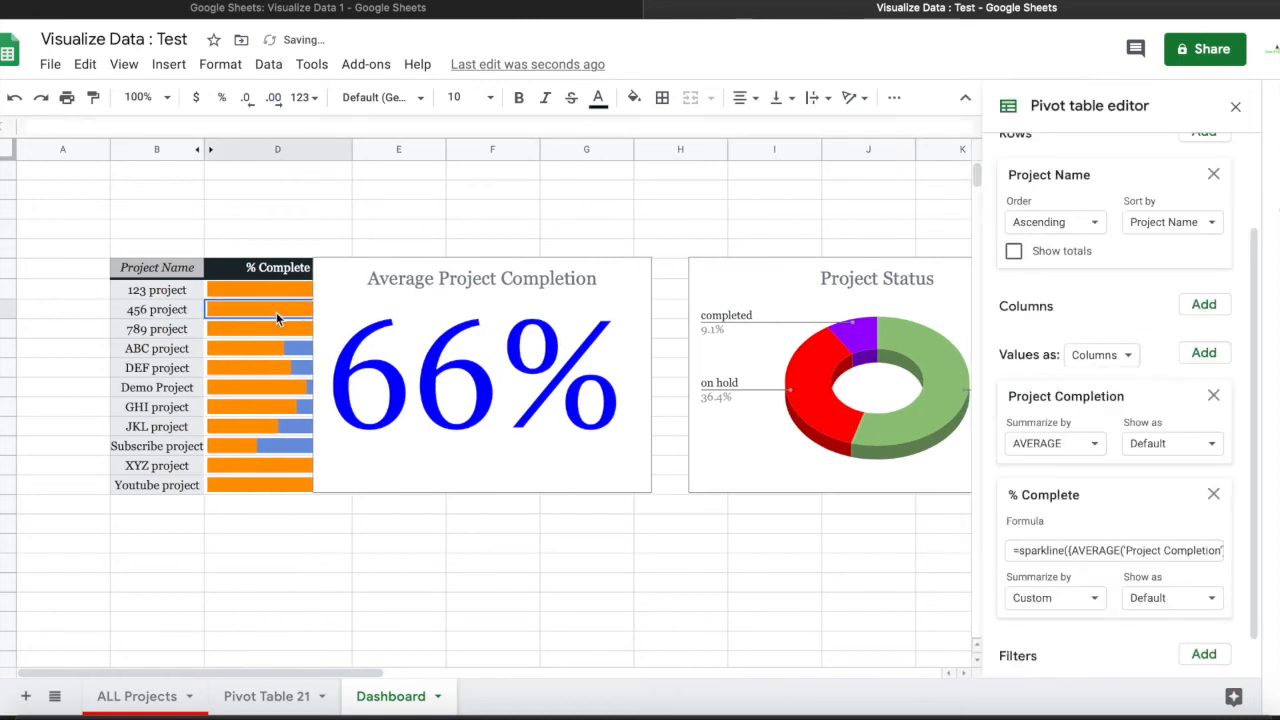
click(275, 347)
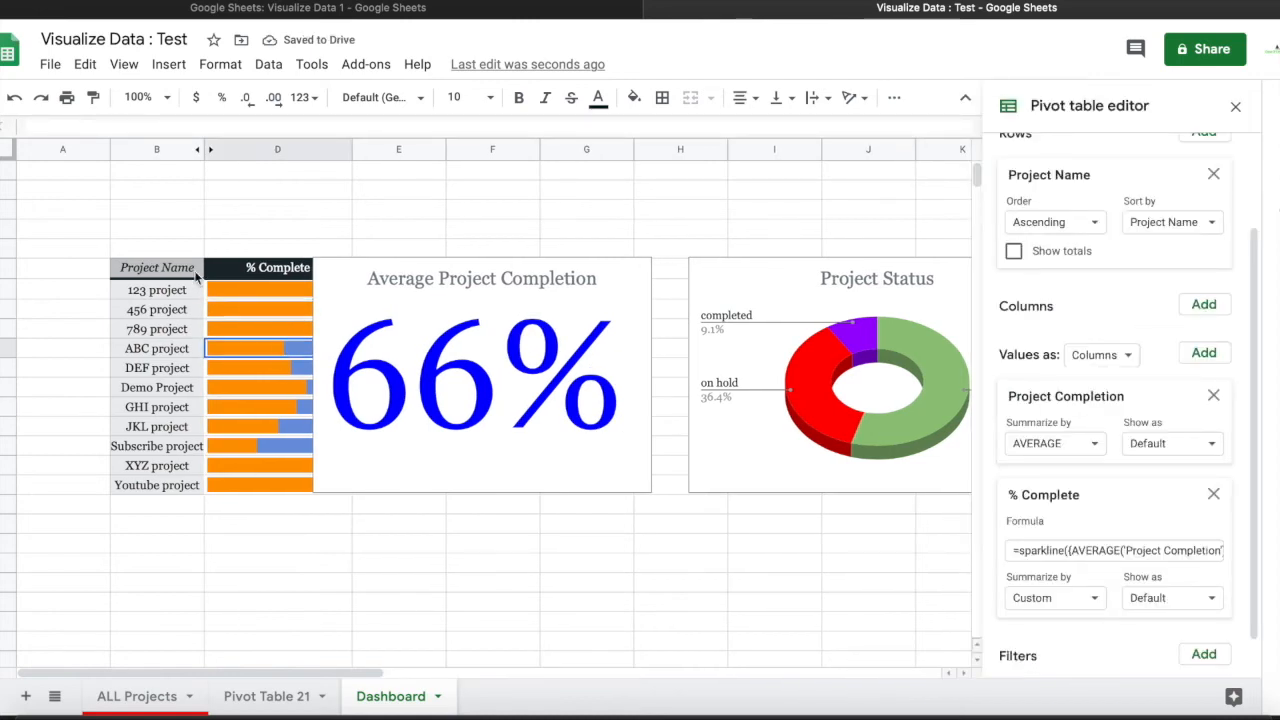
drag(197, 276, 243, 278)
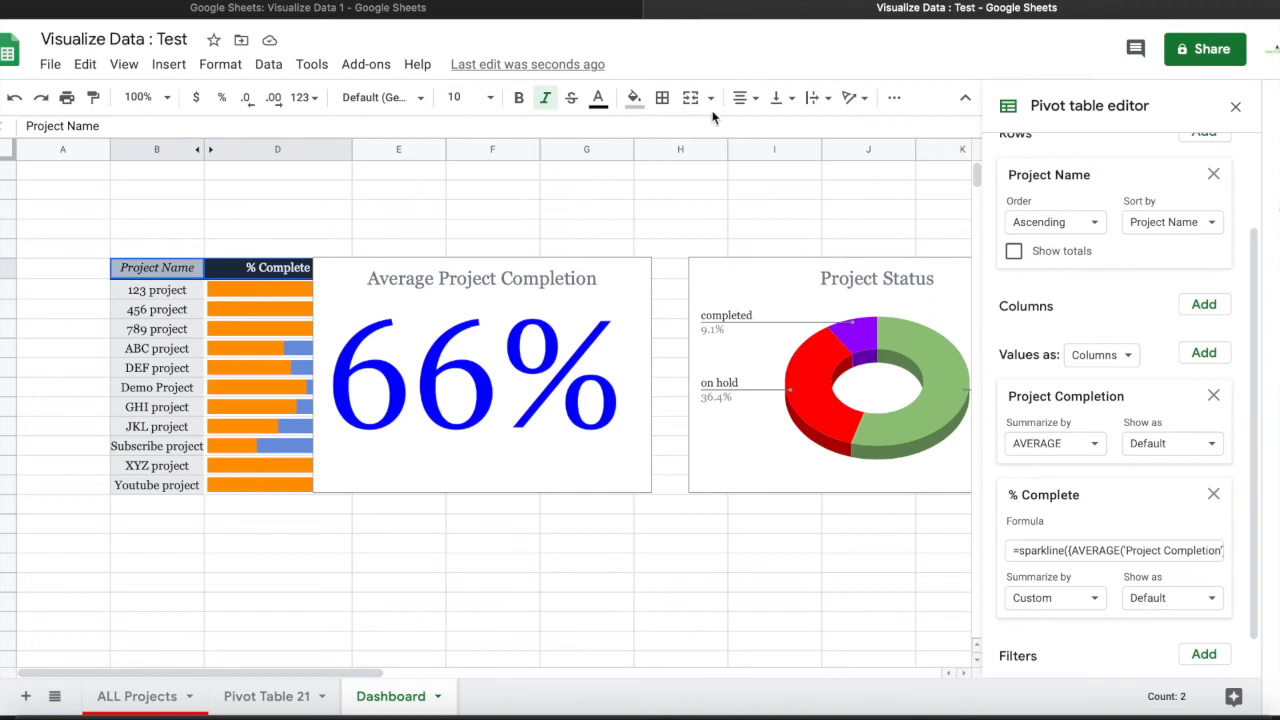
click(743, 97)
click(765, 128)
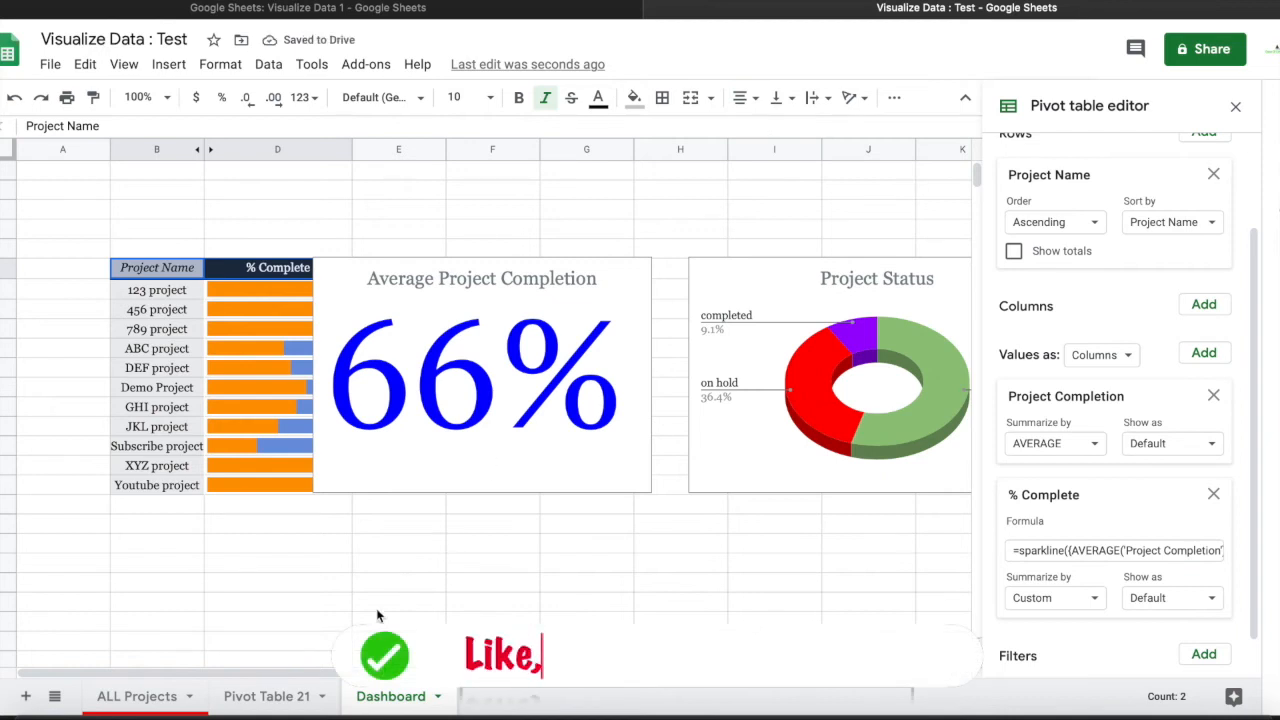
click(285, 700)
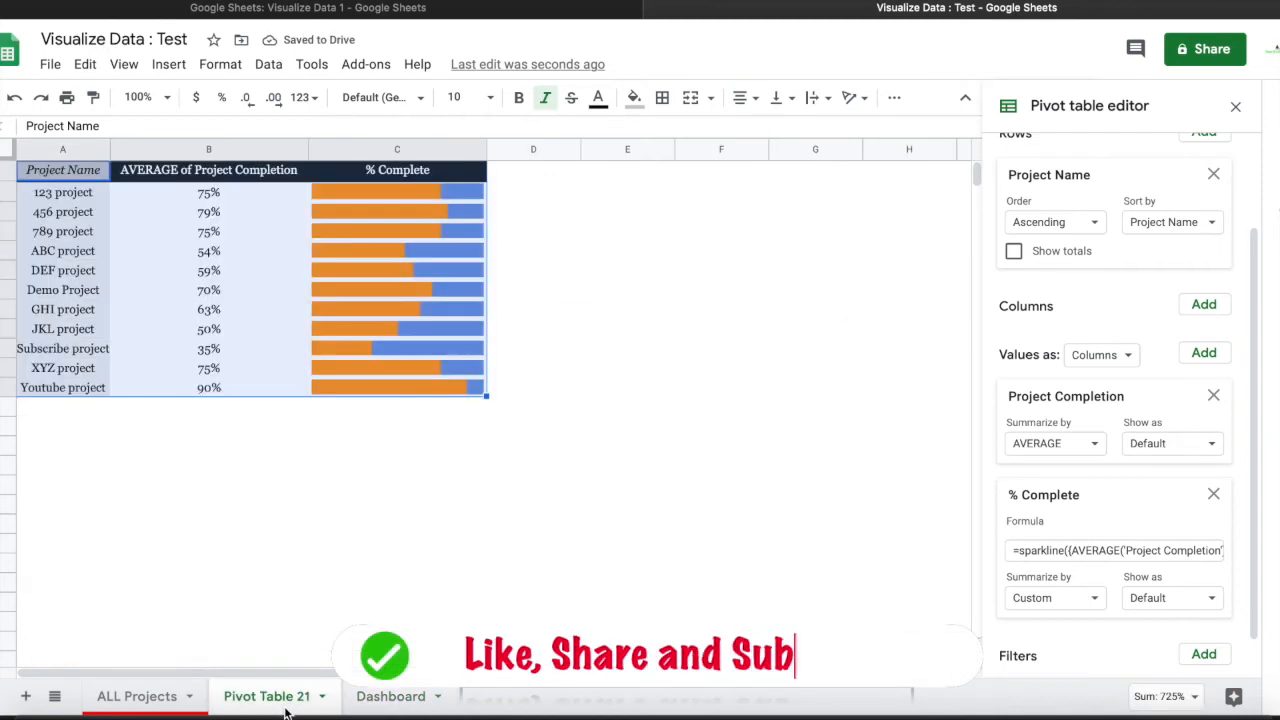
click(409, 445)
drag(99, 176, 441, 382)
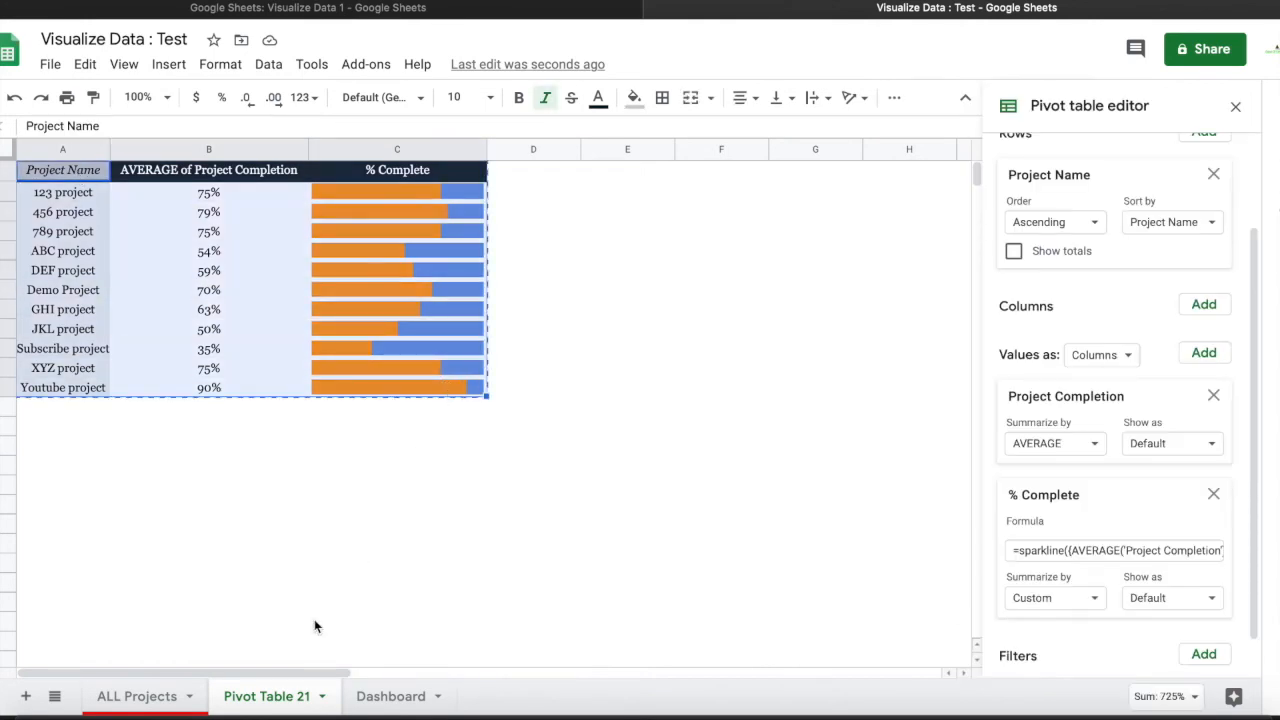
click(385, 698)
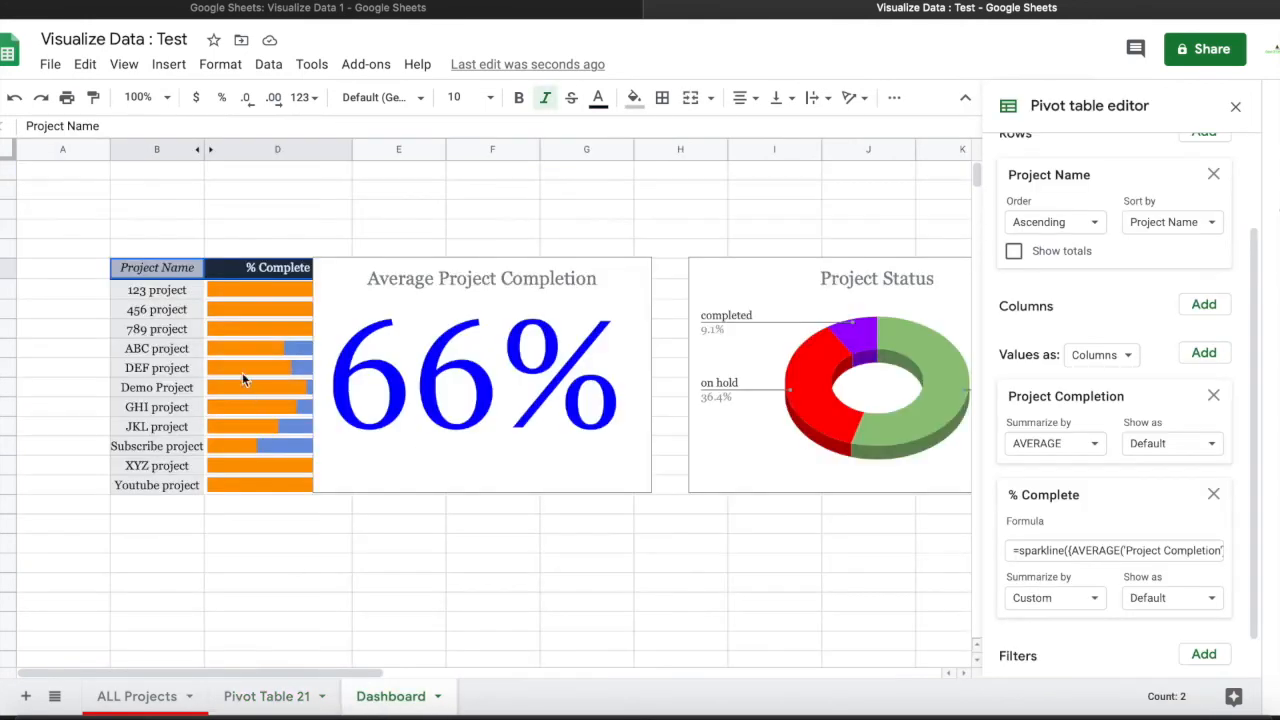
drag(174, 274, 270, 480)
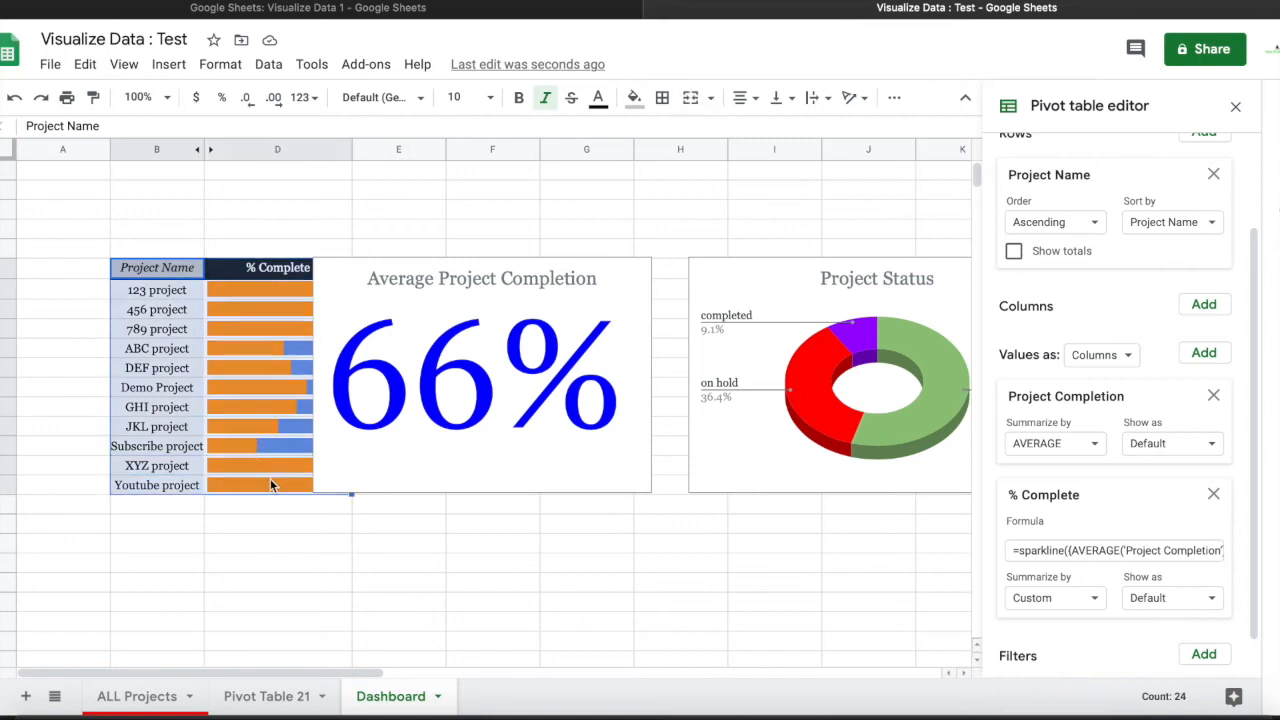
Move the Average Project Completion scorecard into the gap between the widened % Complete column and the Project Status chart
click(467, 426)
drag(440, 455, 484, 453)
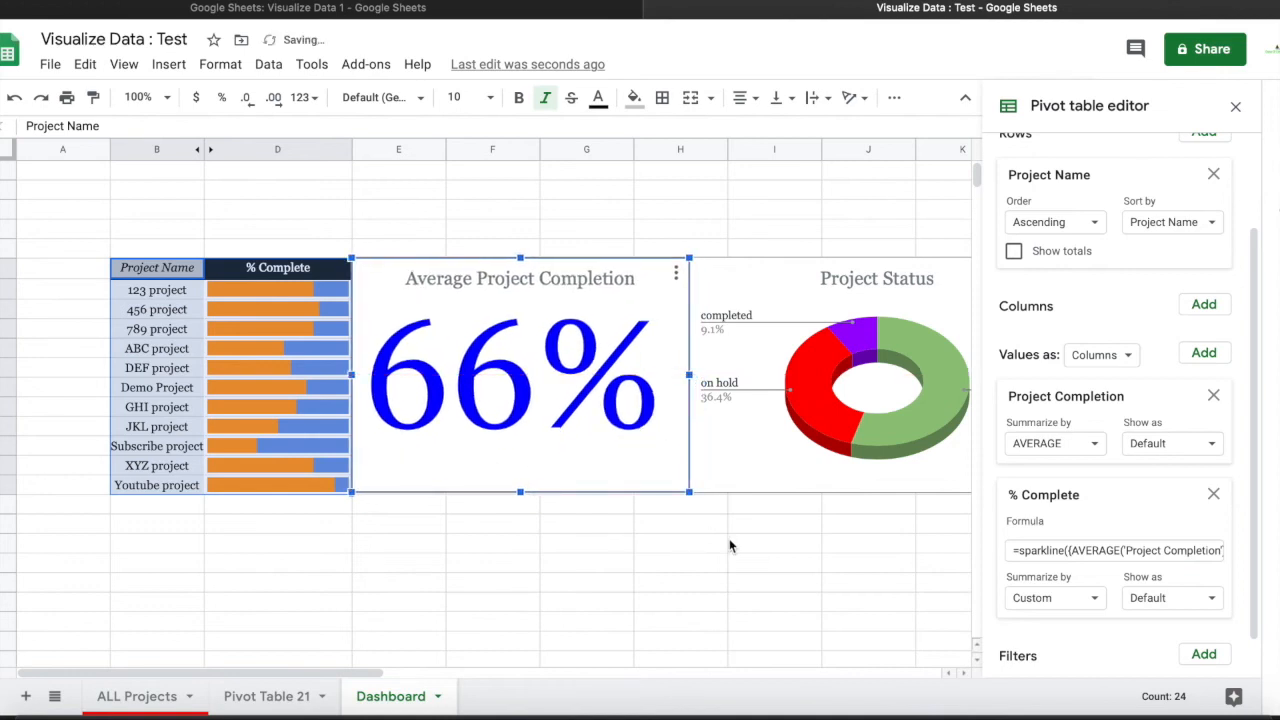
click(830, 546)
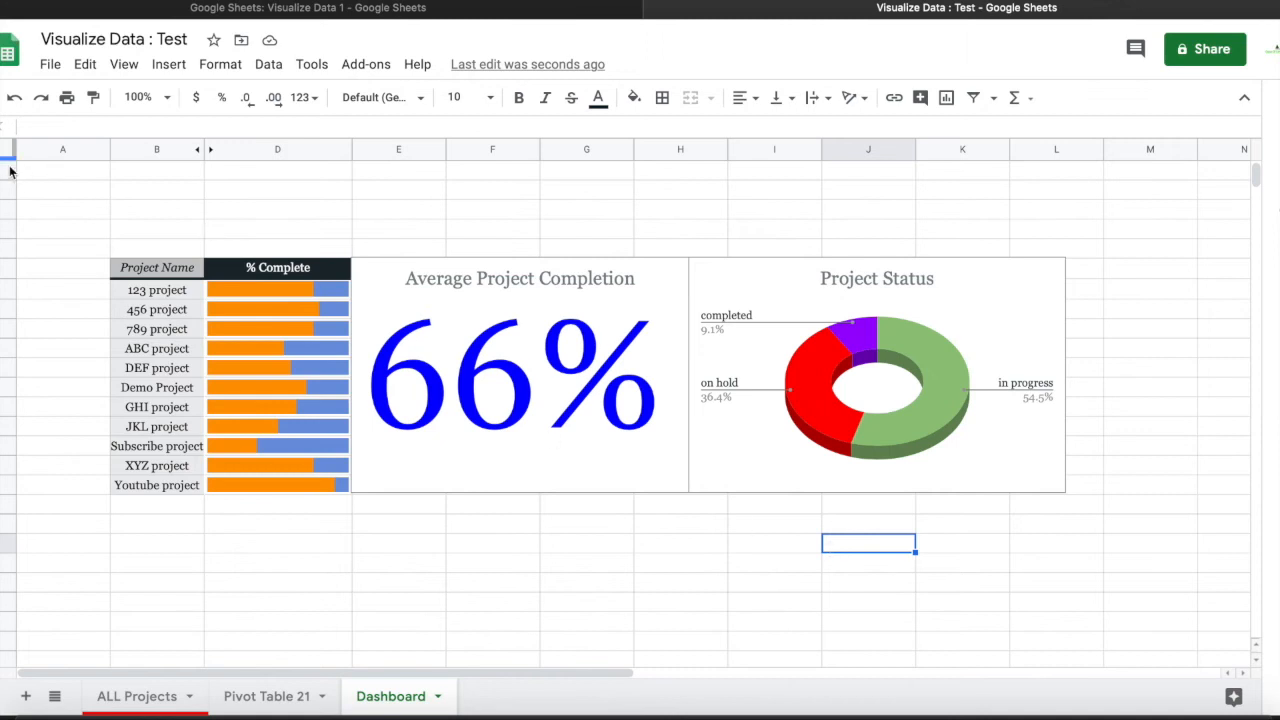
Apply white borders to all cells across the dashboard's rows so the gridlines around the pivot table and charts are hidden
drag(9, 172, 4, 680)
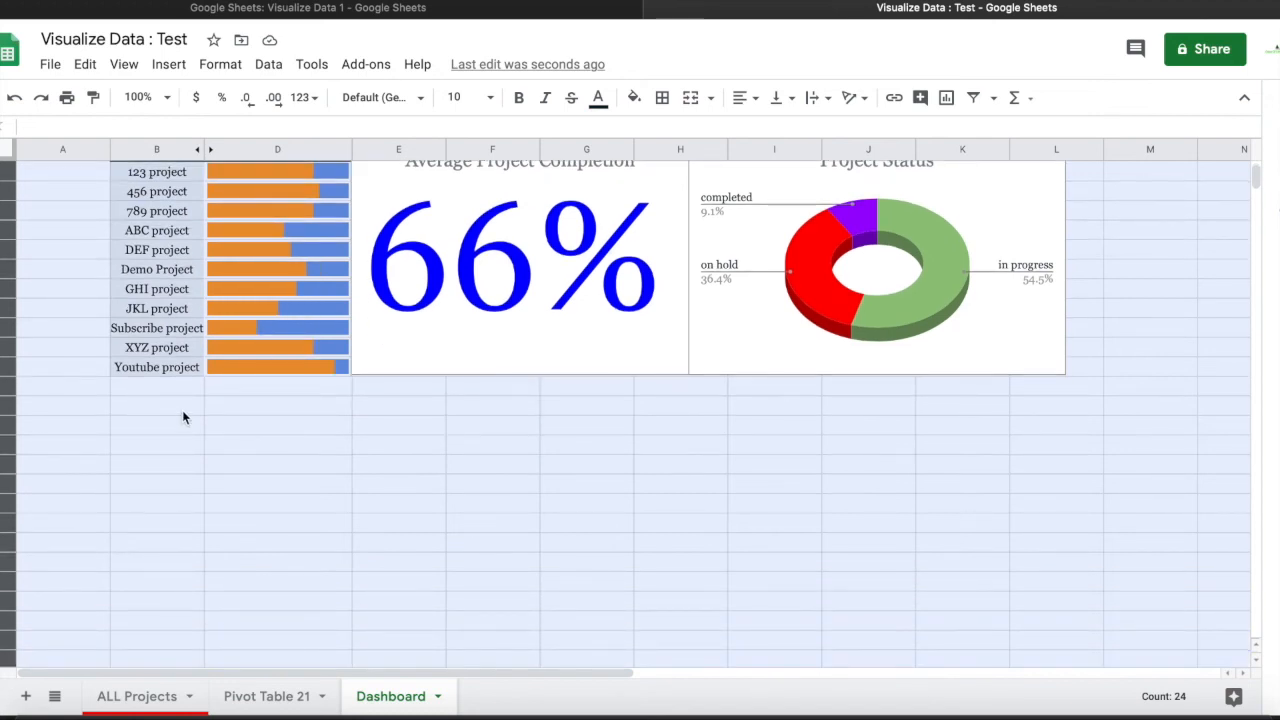
click(662, 97)
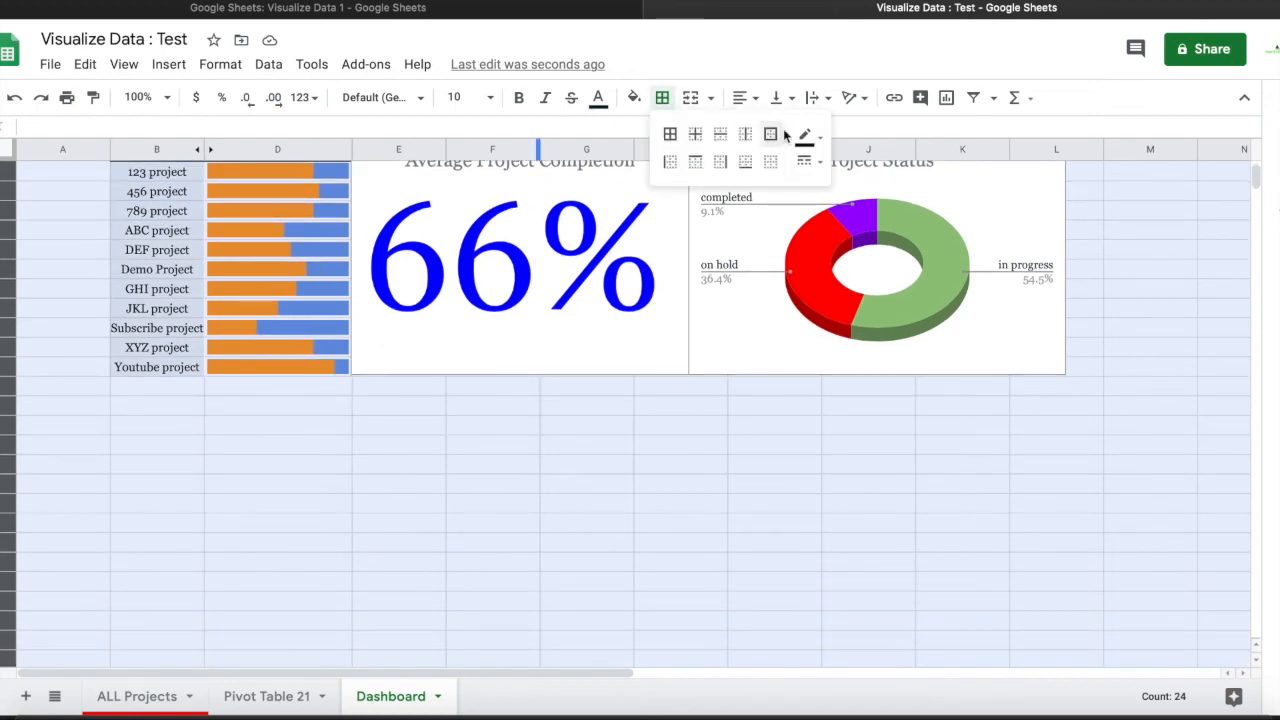
click(821, 142)
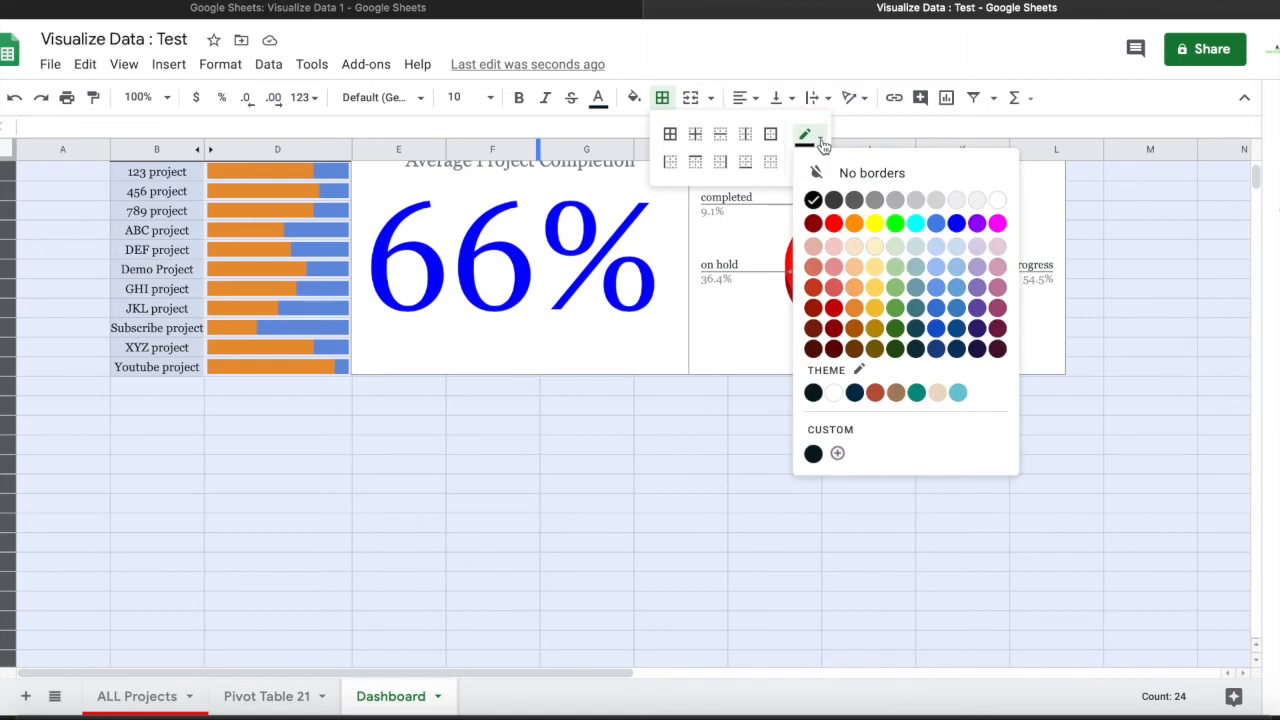
click(997, 200)
click(670, 133)
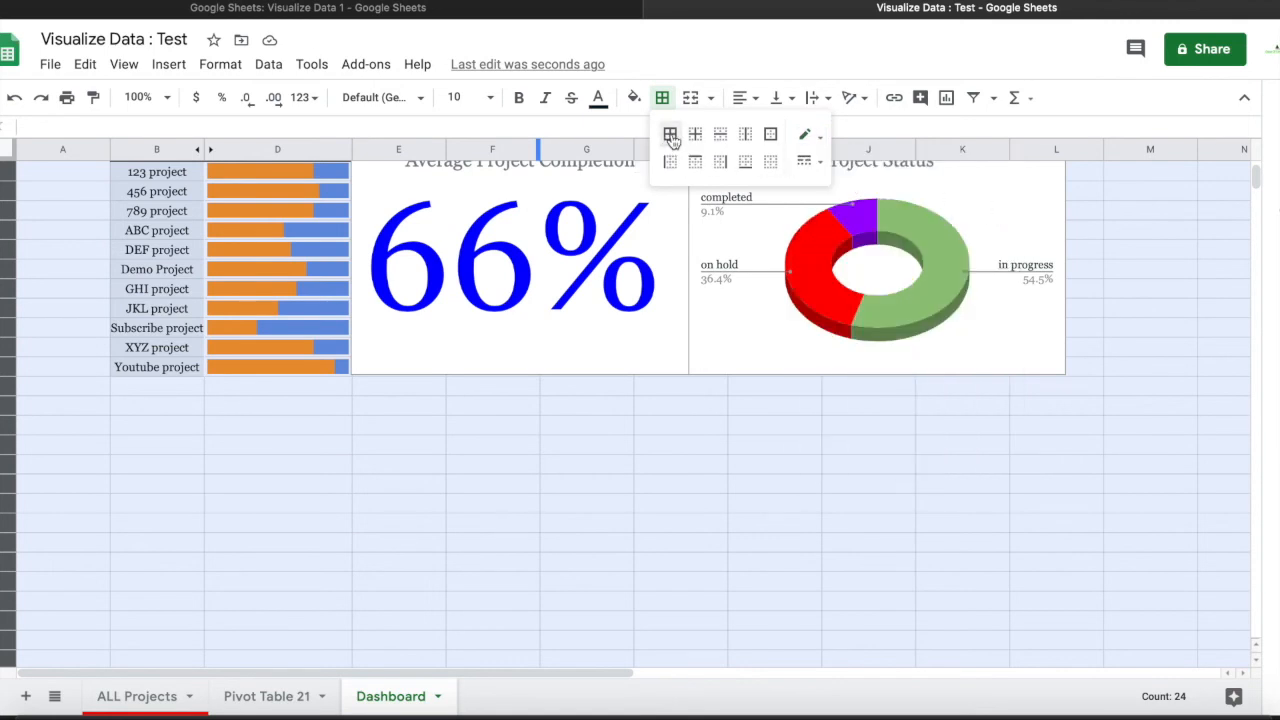
scroll(572, 462, up, 3)
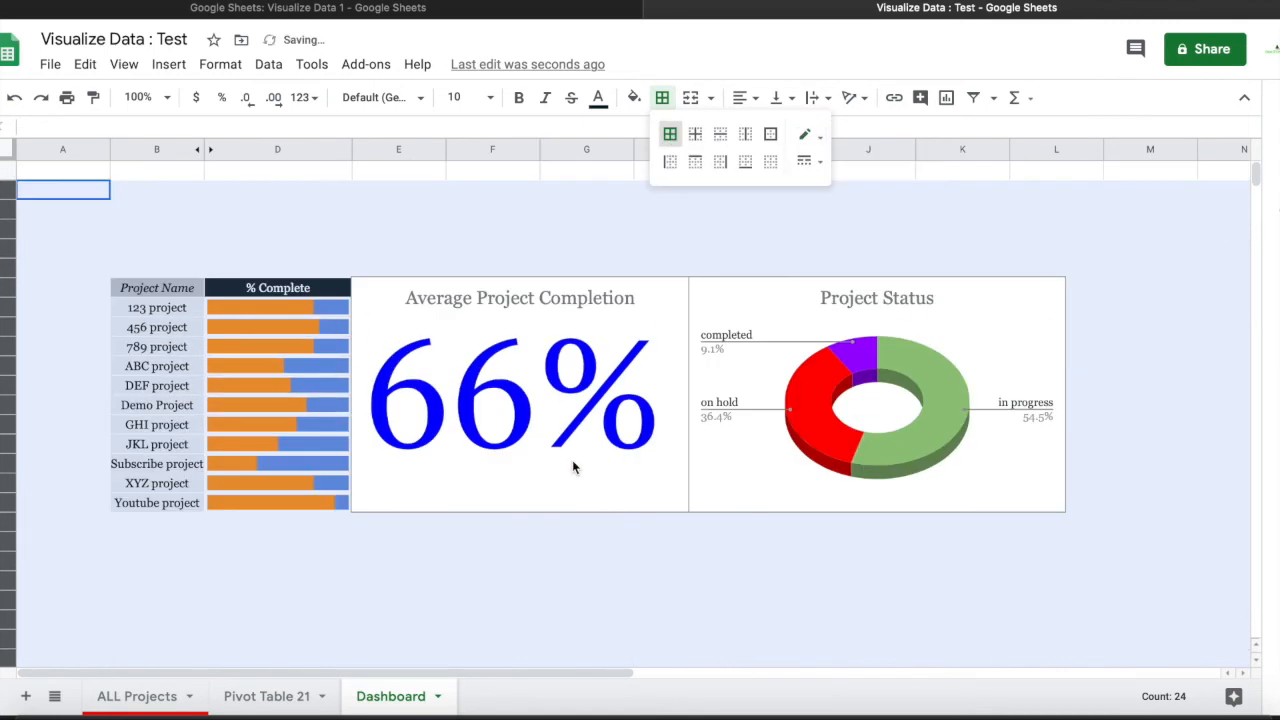
click(512, 248)
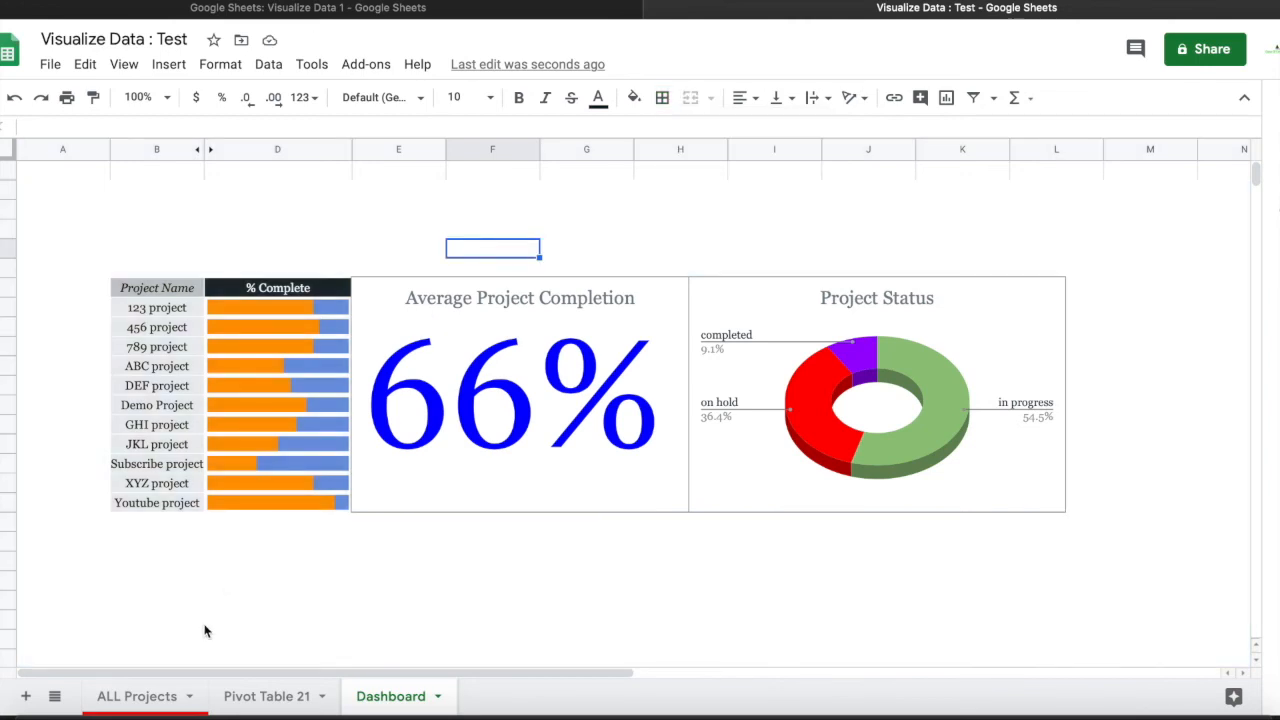
Delete the leftover Project Status chart covering the data on the ALL Projects sheet
click(166, 697)
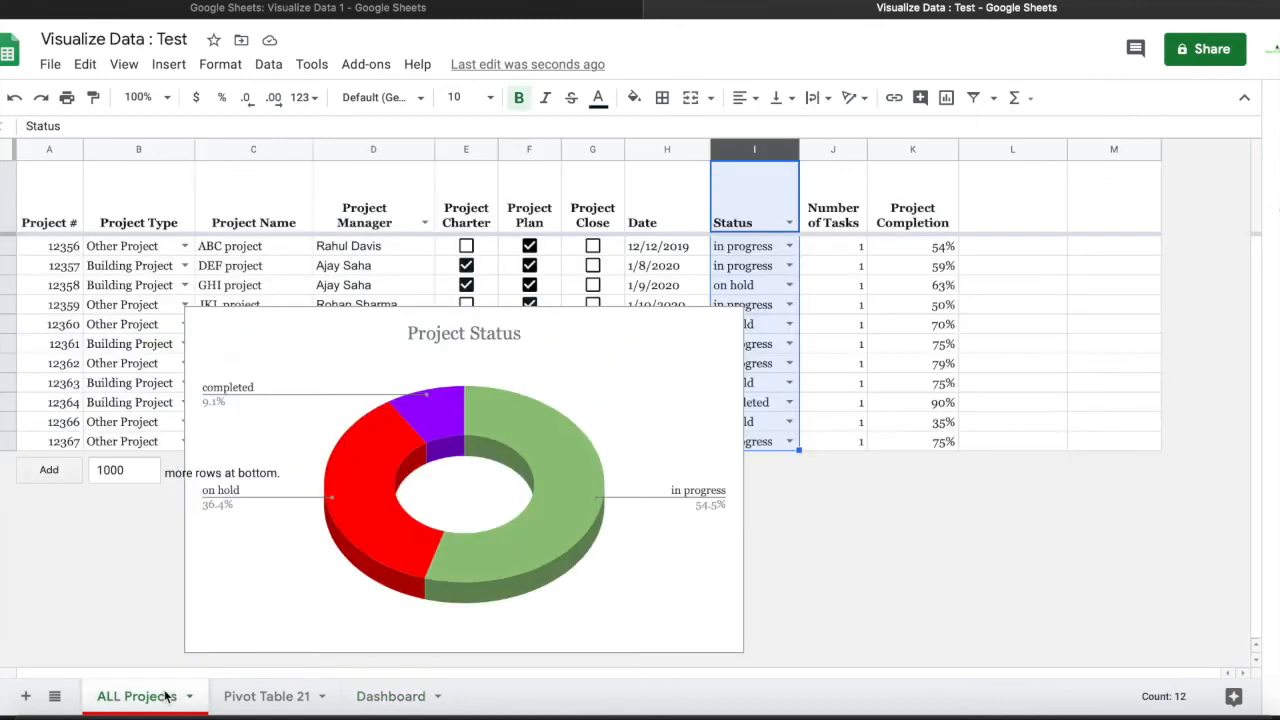
click(330, 392)
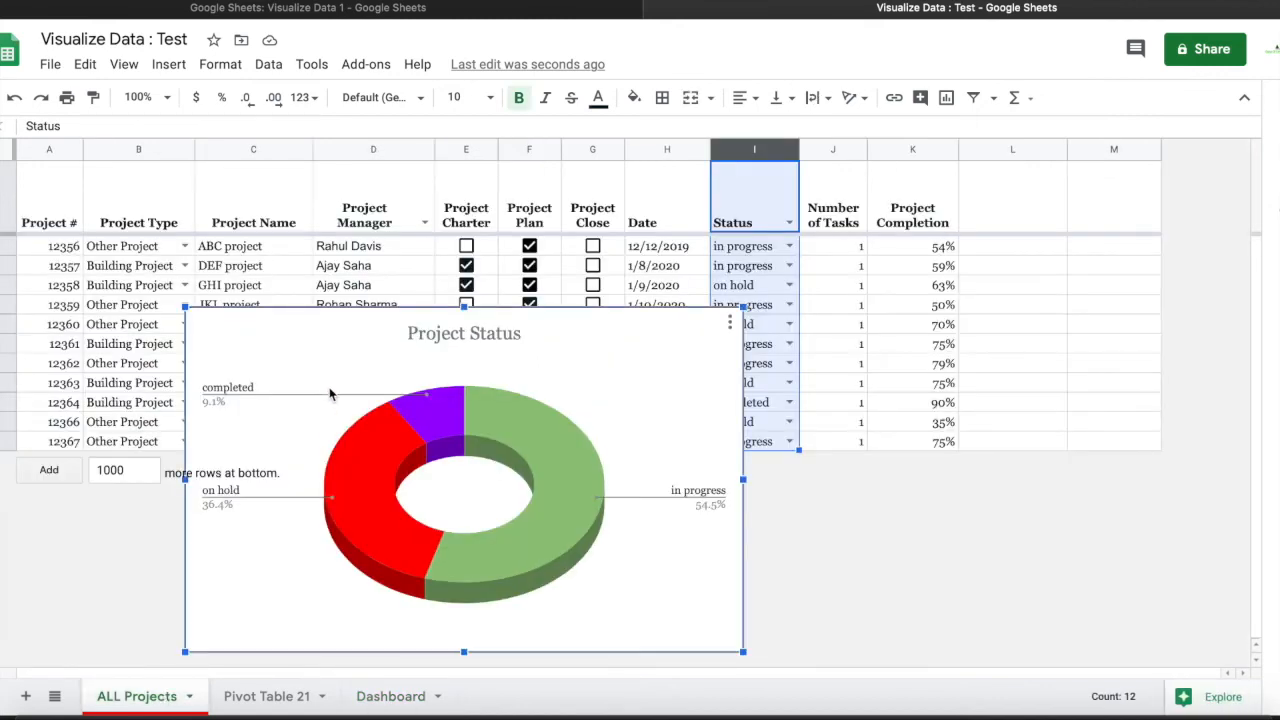
key(Delete)
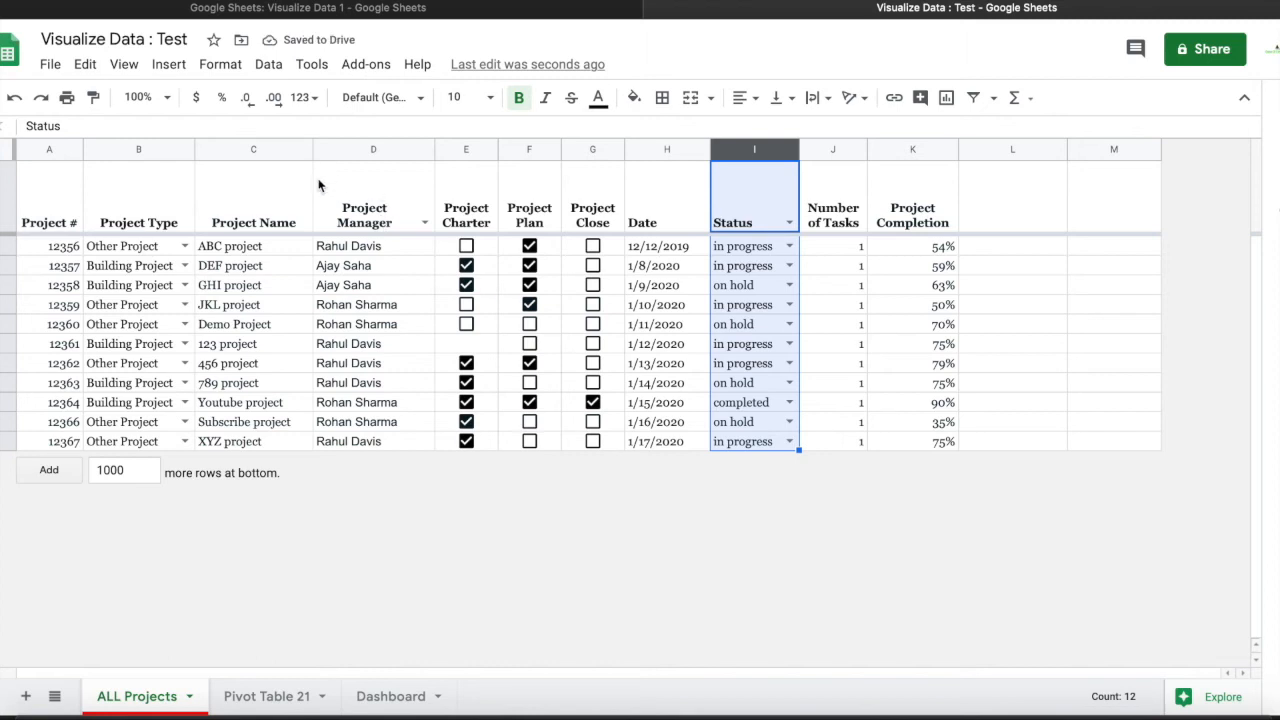
Insert a slicer based on the project data in columns A to K of the ALL Projects sheet
drag(58, 150, 914, 230)
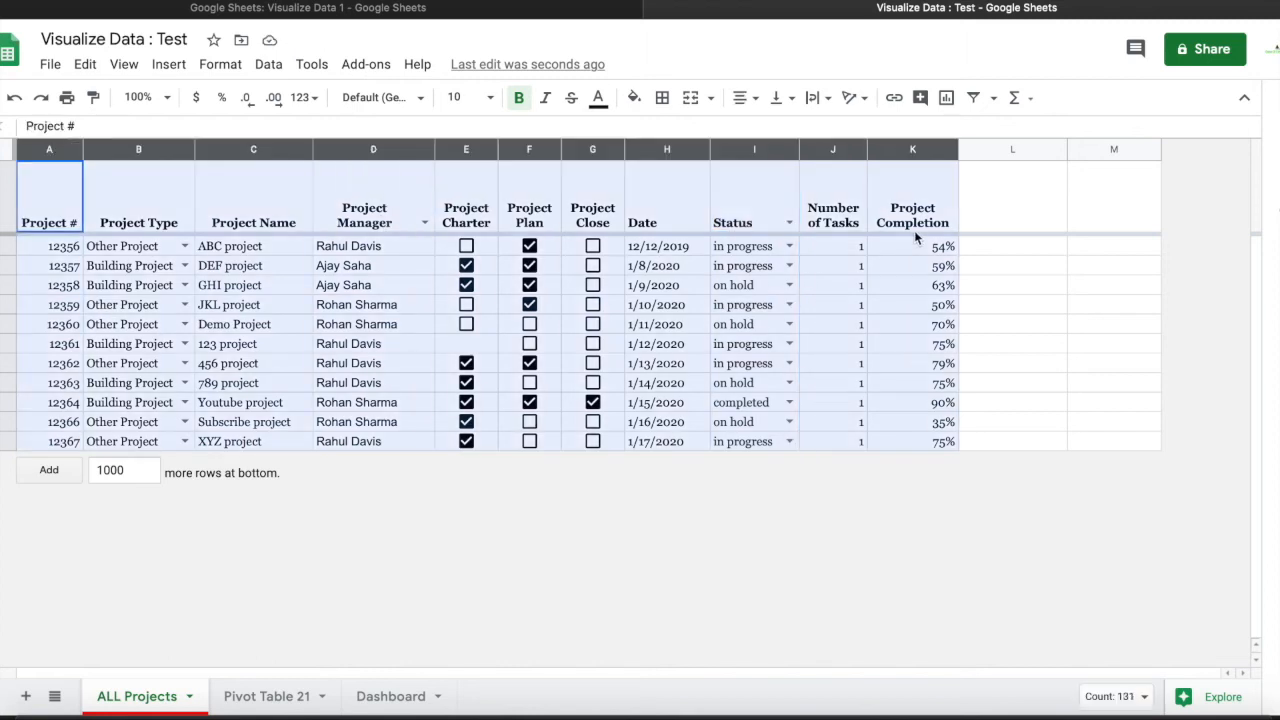
click(267, 64)
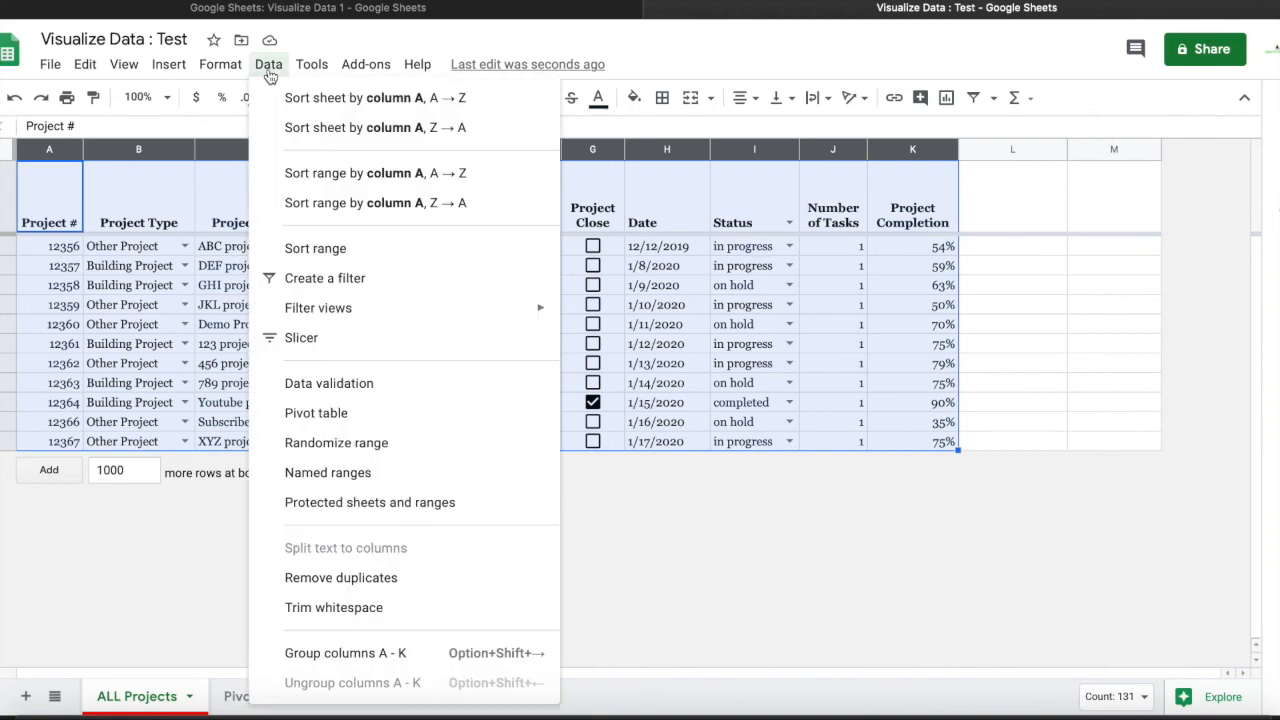
click(329, 342)
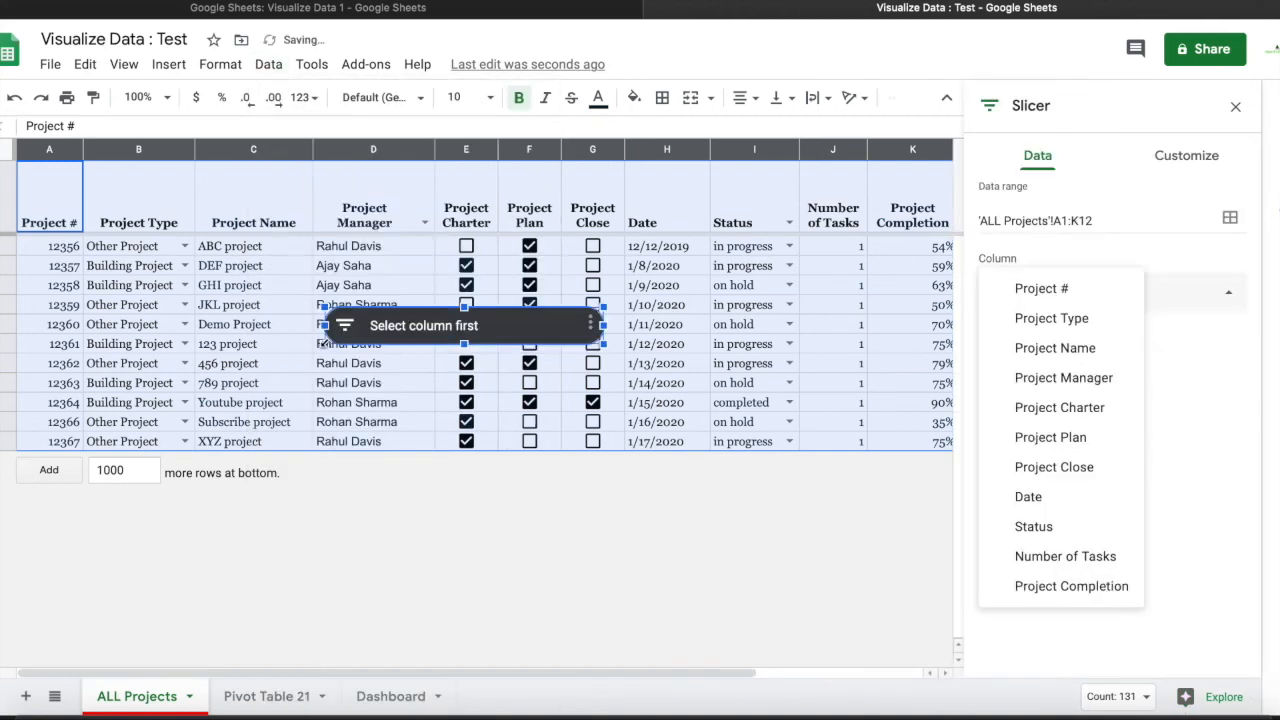
Copy the new slicer onto the Dashboard sheet and place it just above the pivot table
click(592, 326)
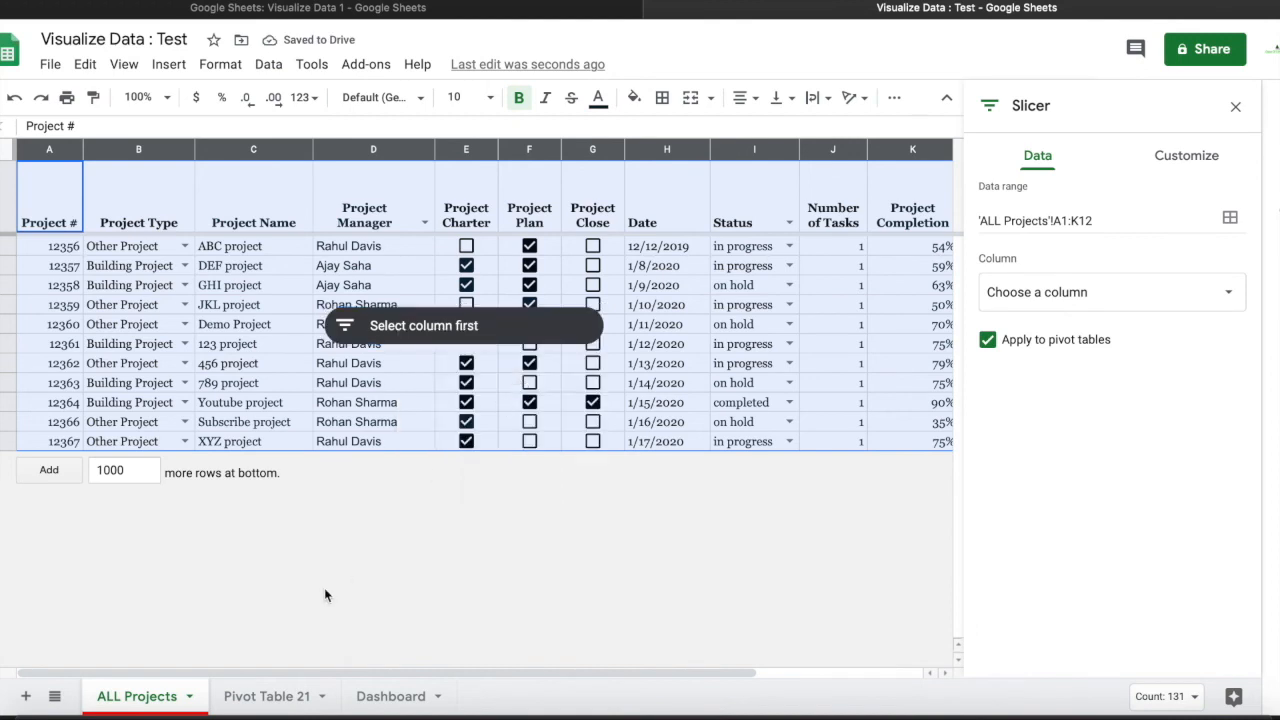
click(385, 697)
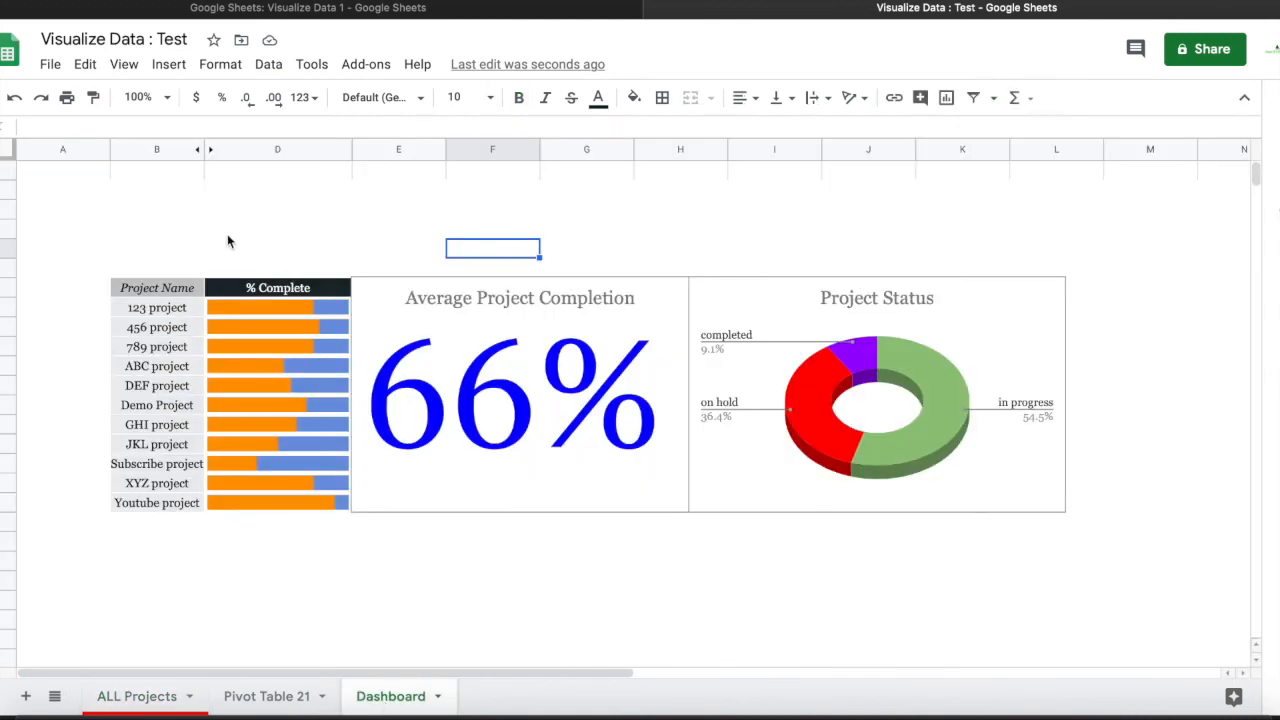
click(193, 229)
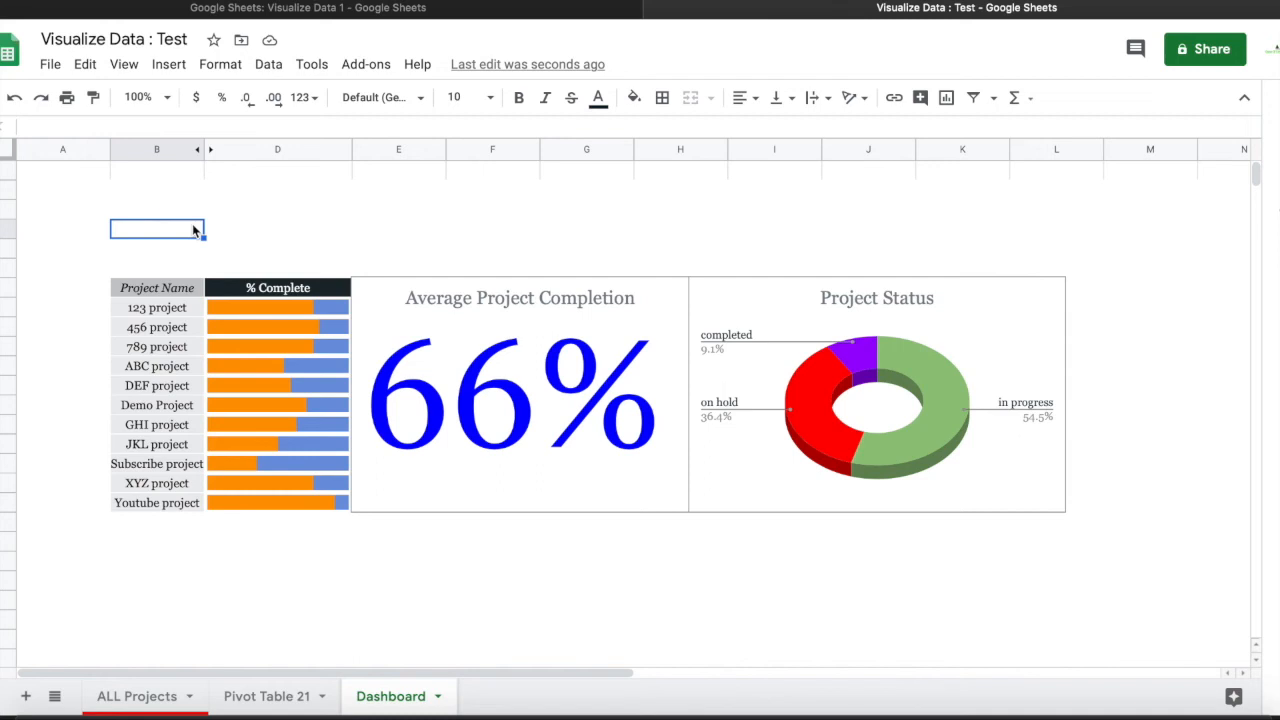
key(super+v)
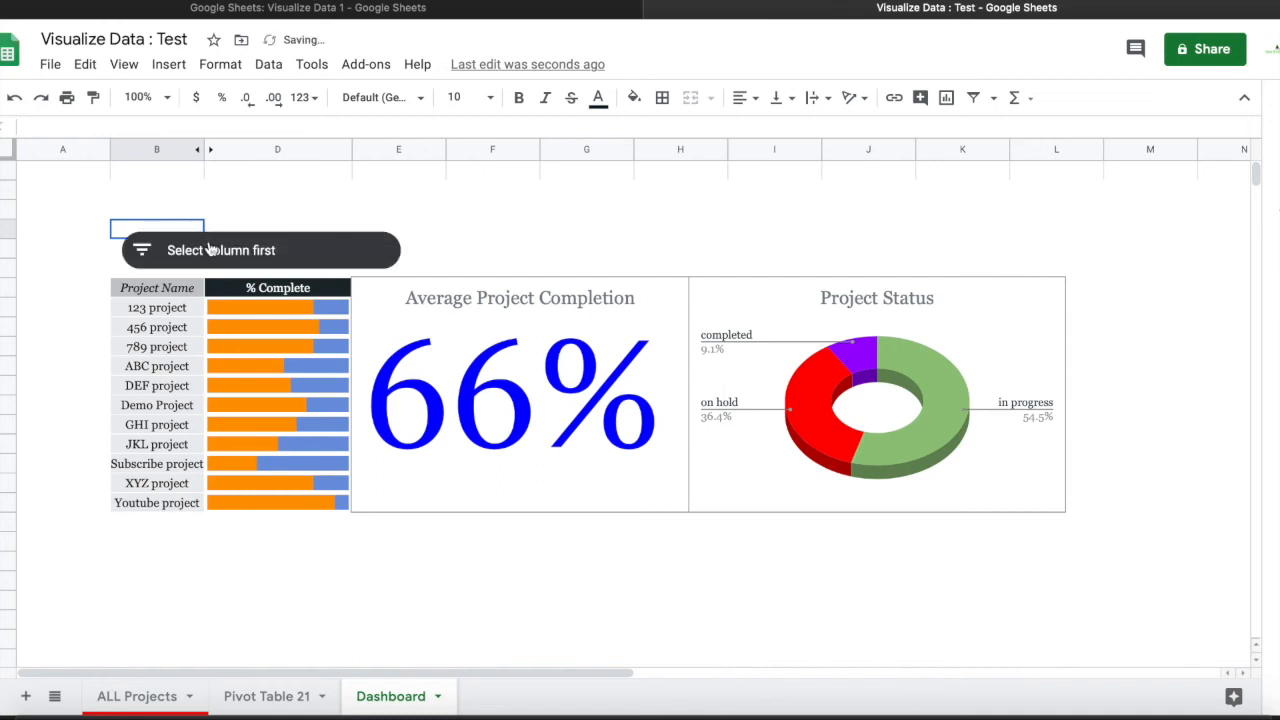
drag(211, 249, 207, 217)
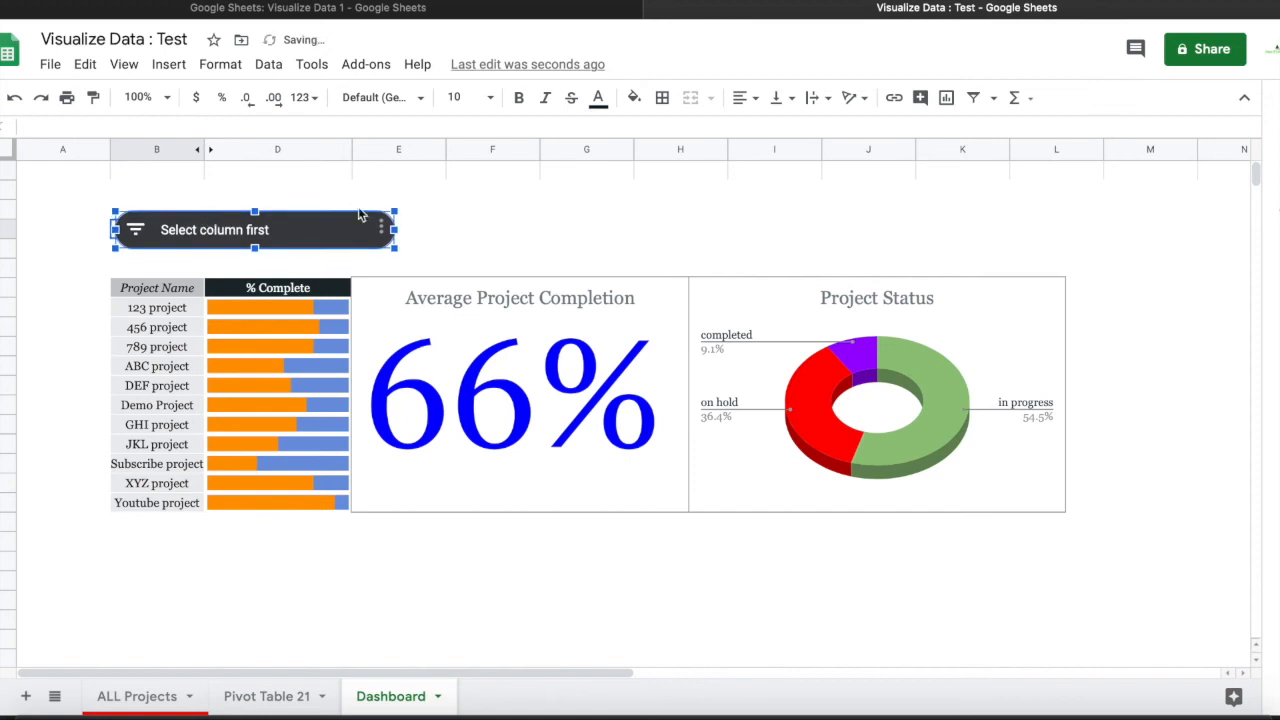
Paste two more copies of the slicer on the dashboard, one above the completion scorecard and one above the Project Status chart
click(460, 210)
click(335, 238)
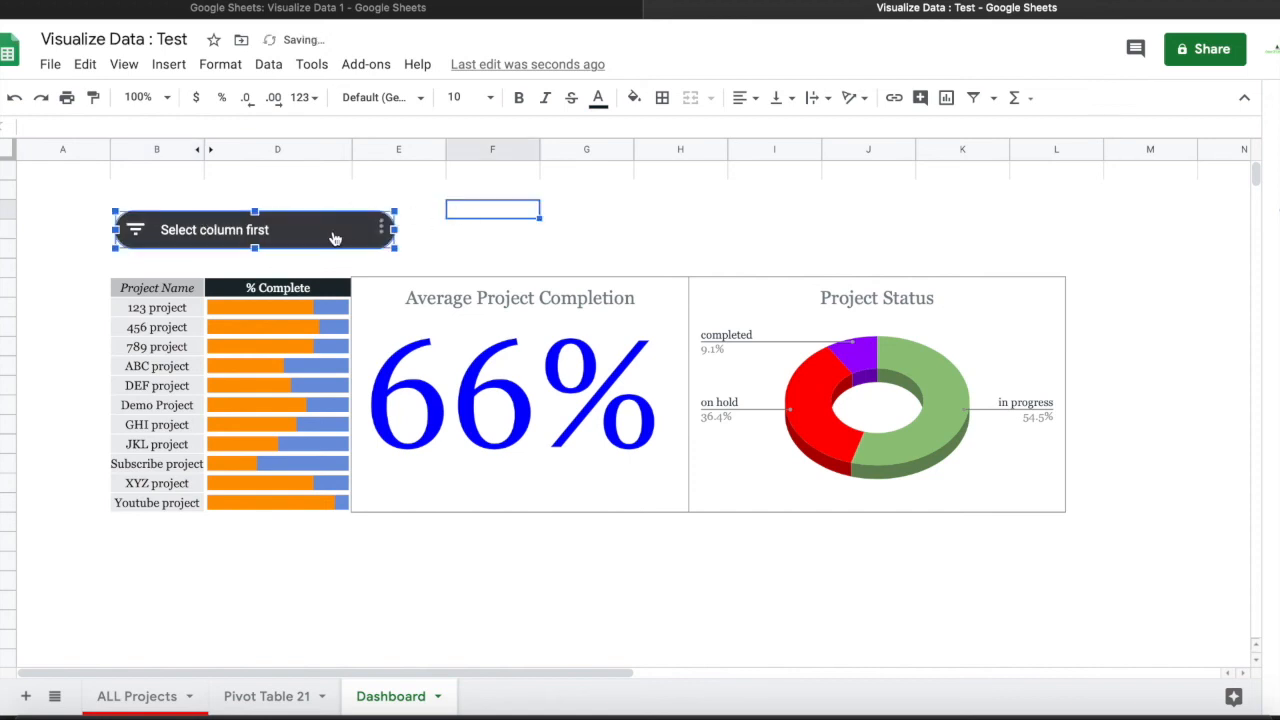
click(474, 238)
key(ctrl+v)
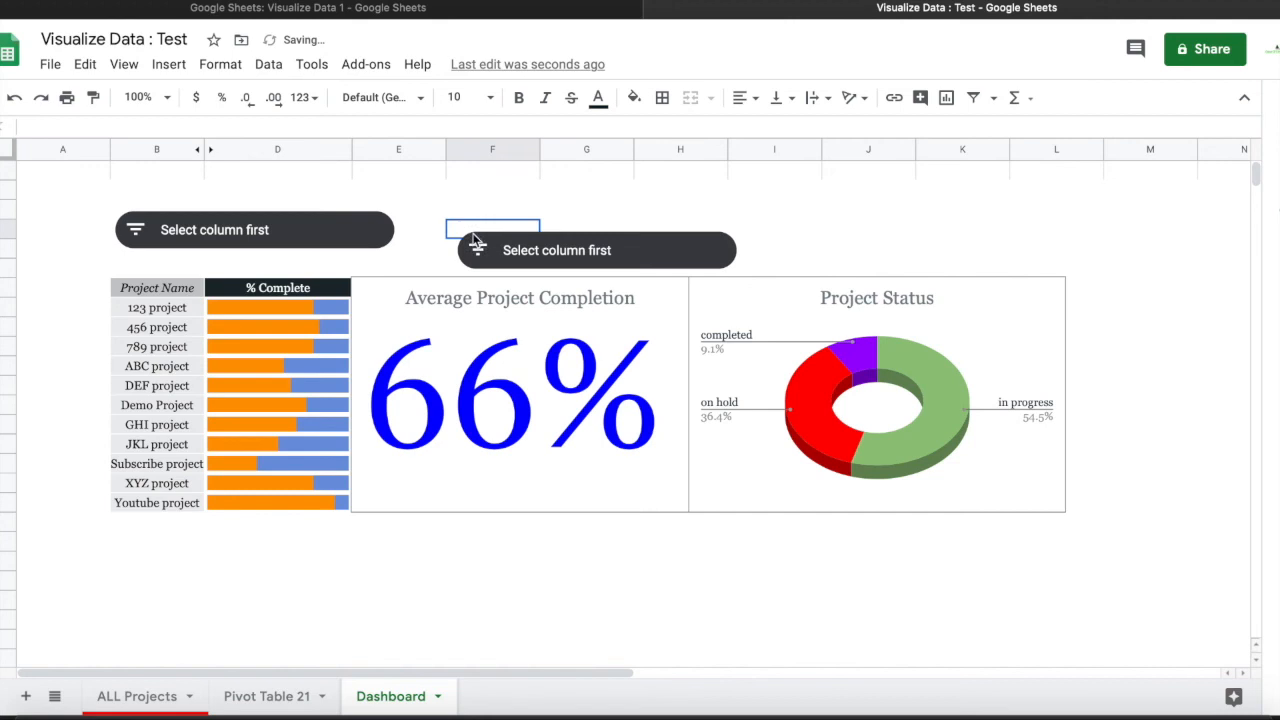
click(815, 195)
key(ctrl+v)
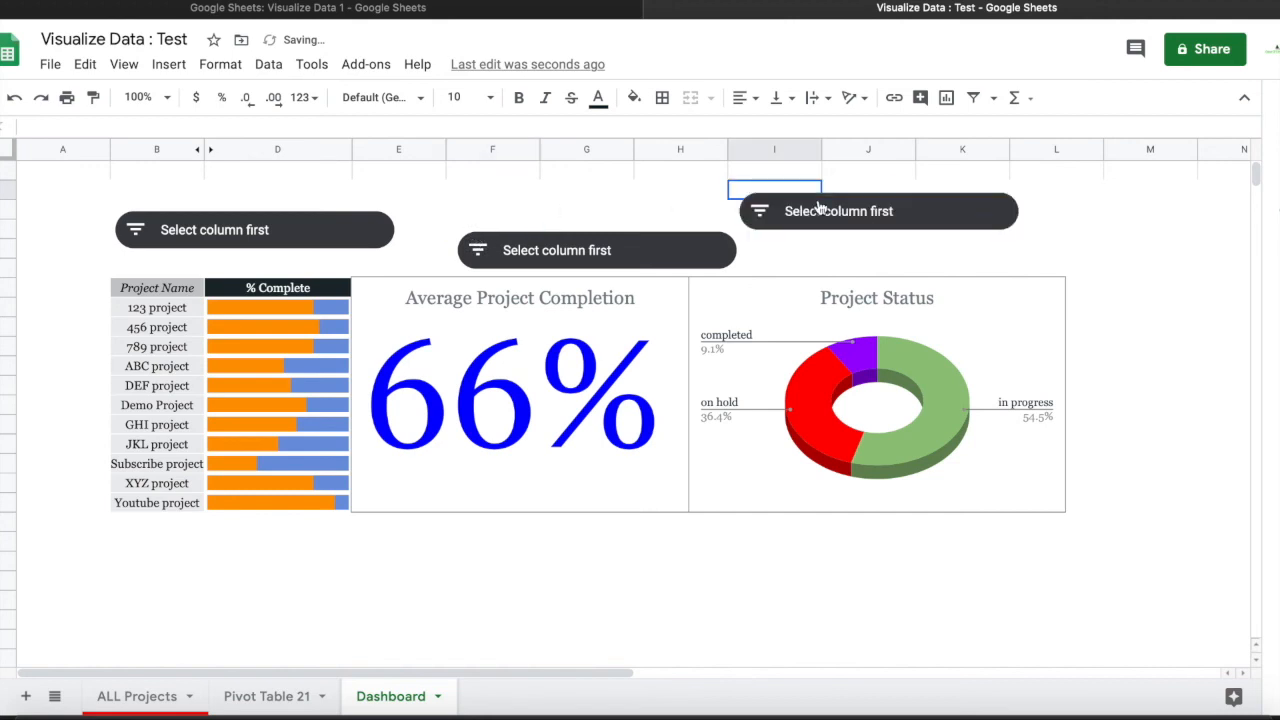
Line up the two added slicers level with the first one, ending the row flush with the Project Status chart's outer edge
click(860, 218)
drag(862, 217, 908, 219)
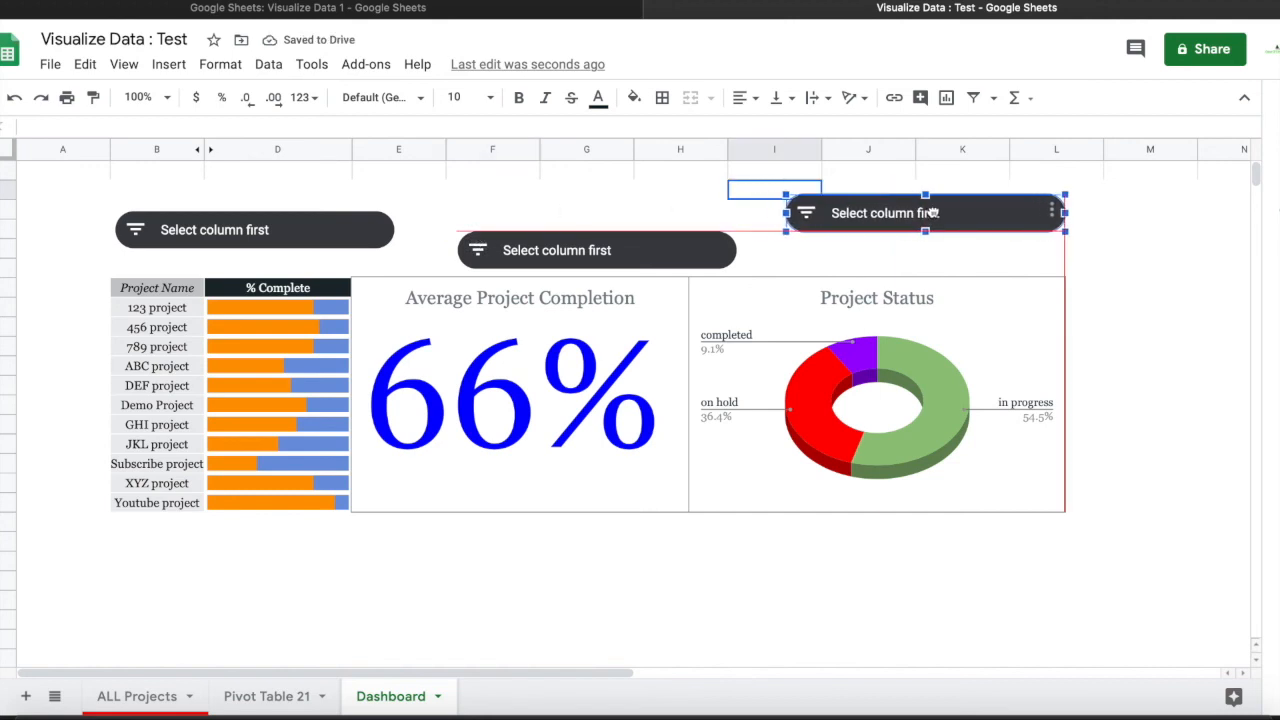
click(598, 250)
drag(597, 233, 595, 214)
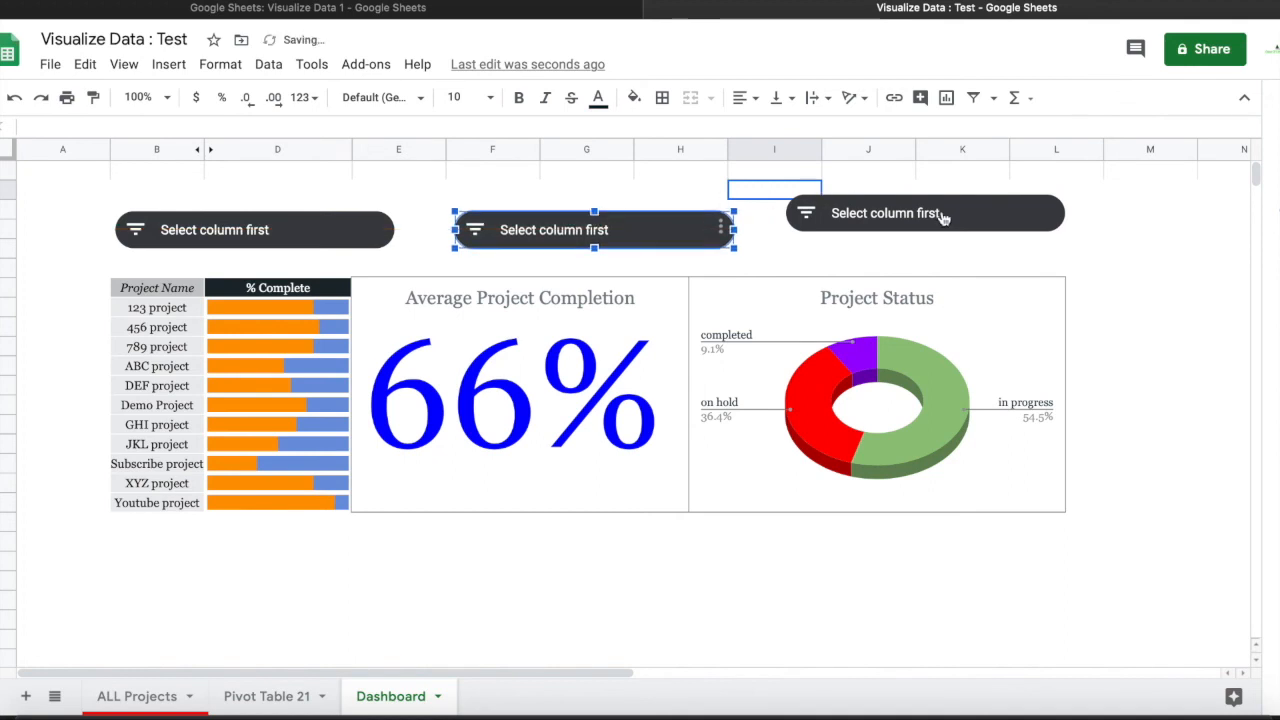
drag(977, 220, 978, 235)
click(1186, 272)
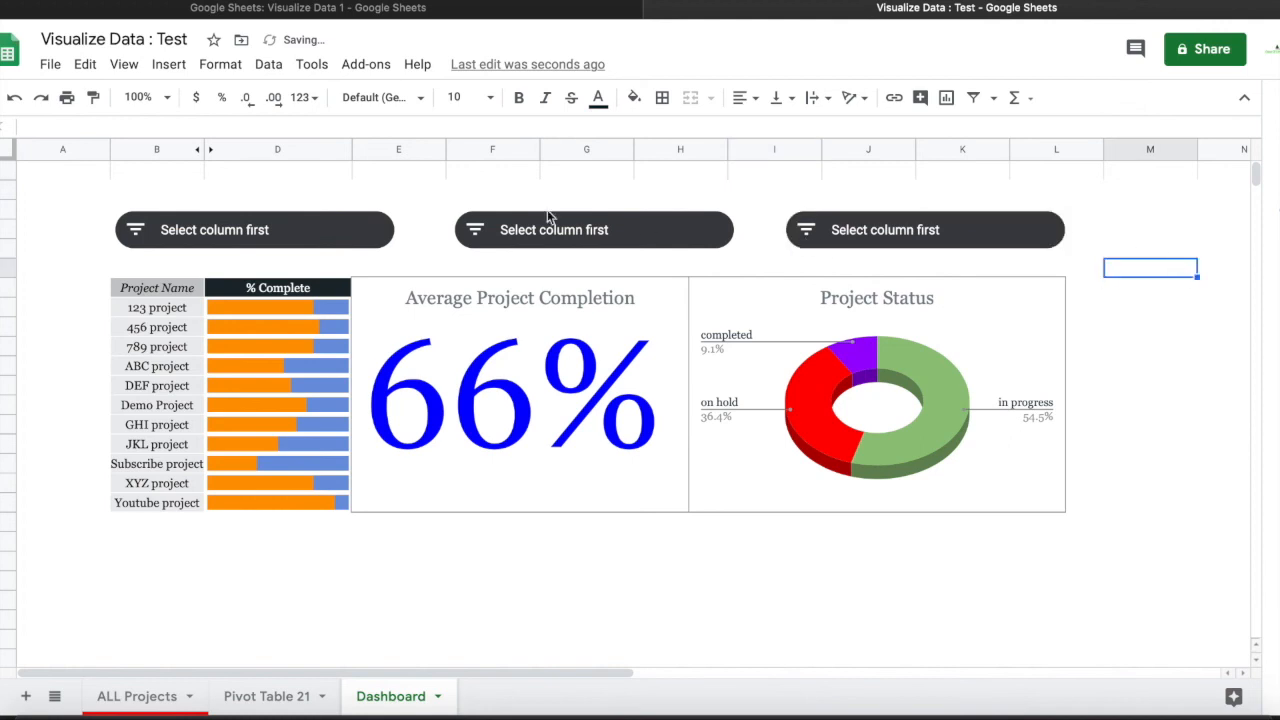
Set the slicer above the pivot table to filter by the Project Name column
click(368, 236)
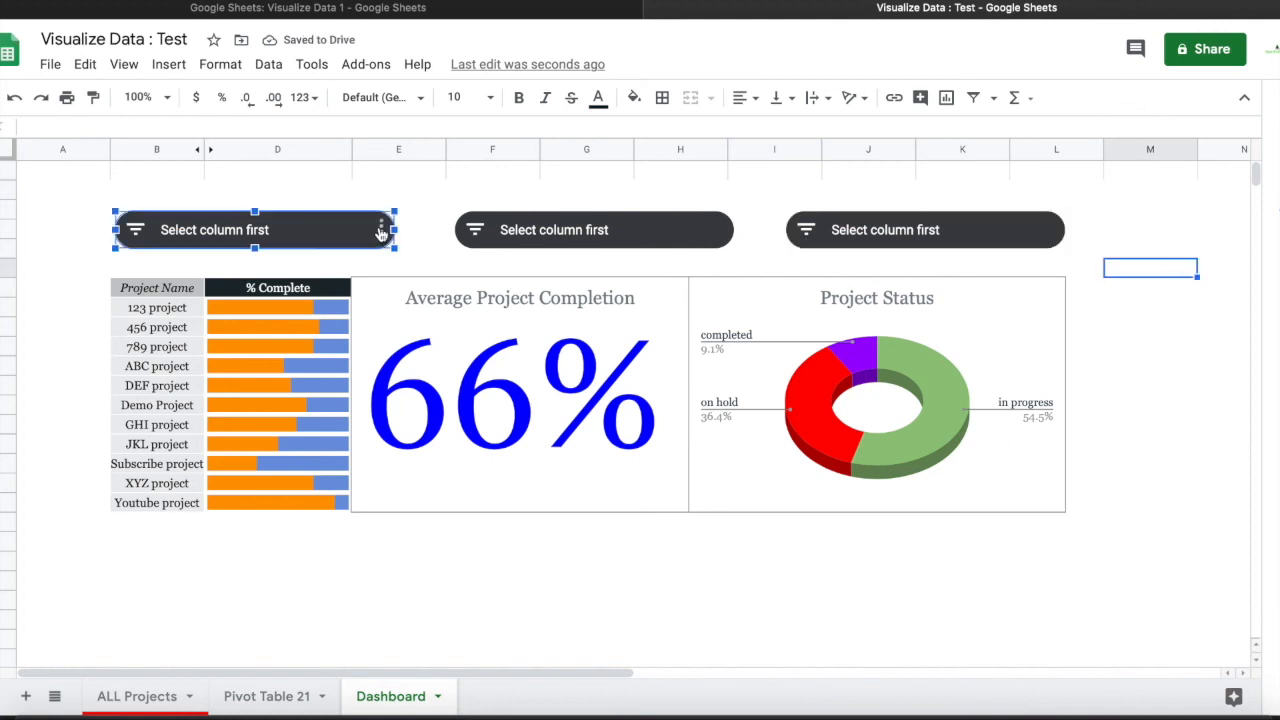
click(380, 230)
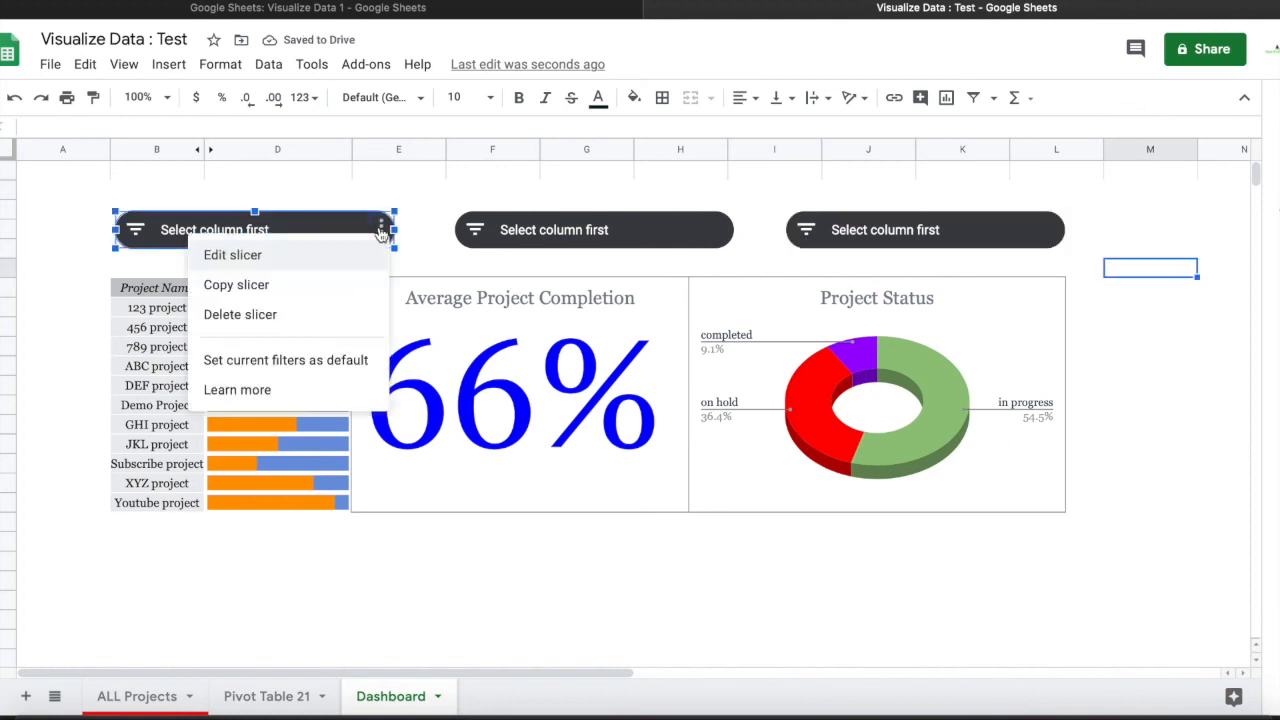
click(333, 262)
click(1050, 347)
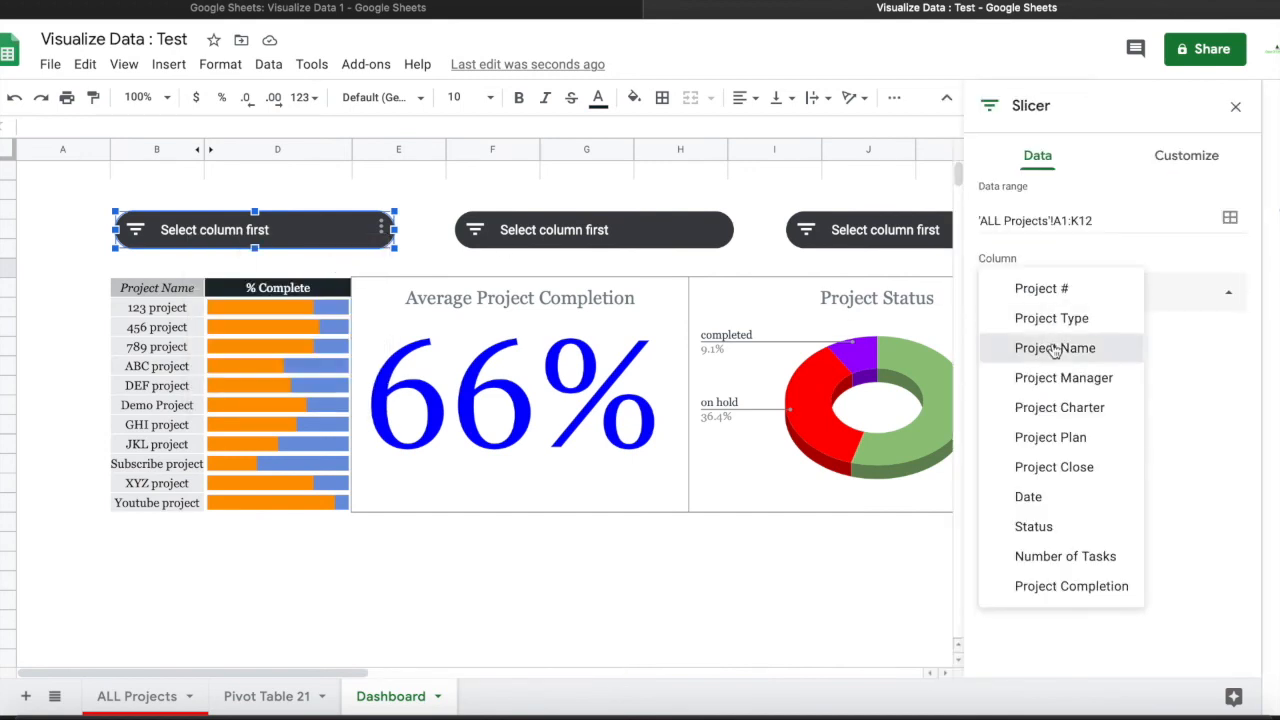
Set the middle slicer, above the Average Project Completion scorecard, to filter by the Project Manager column
click(654, 232)
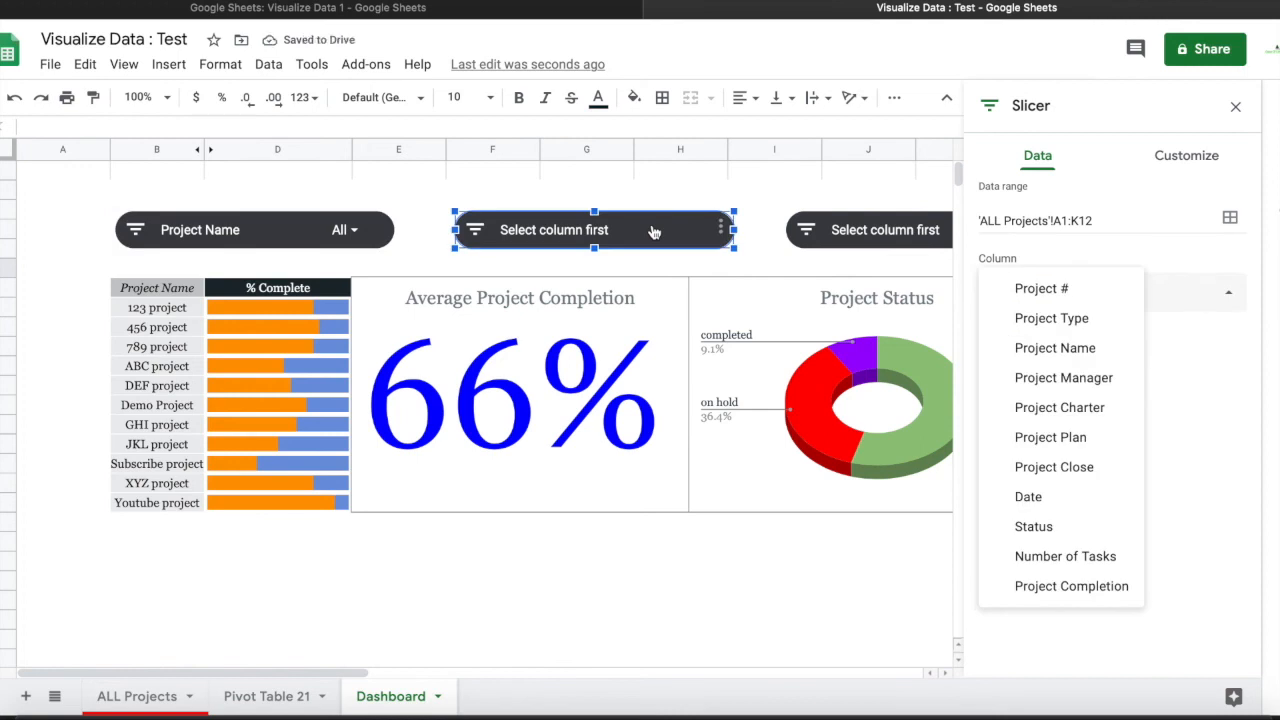
click(722, 232)
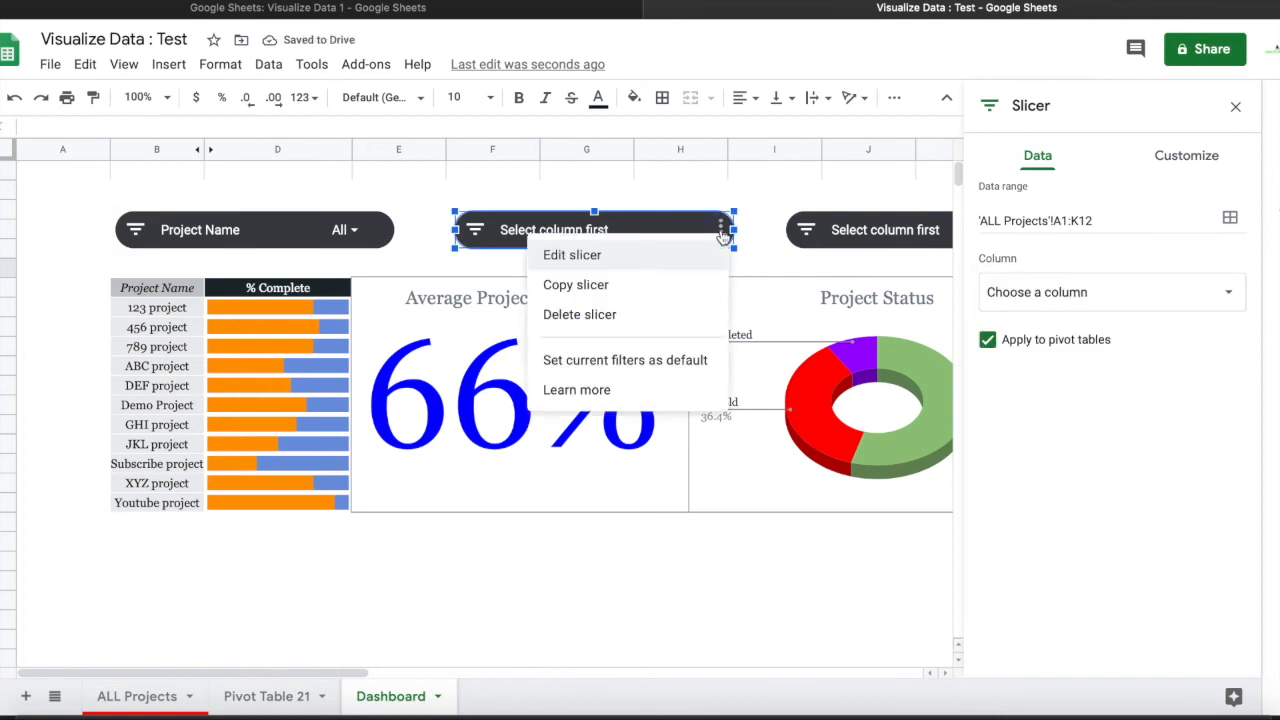
click(631, 262)
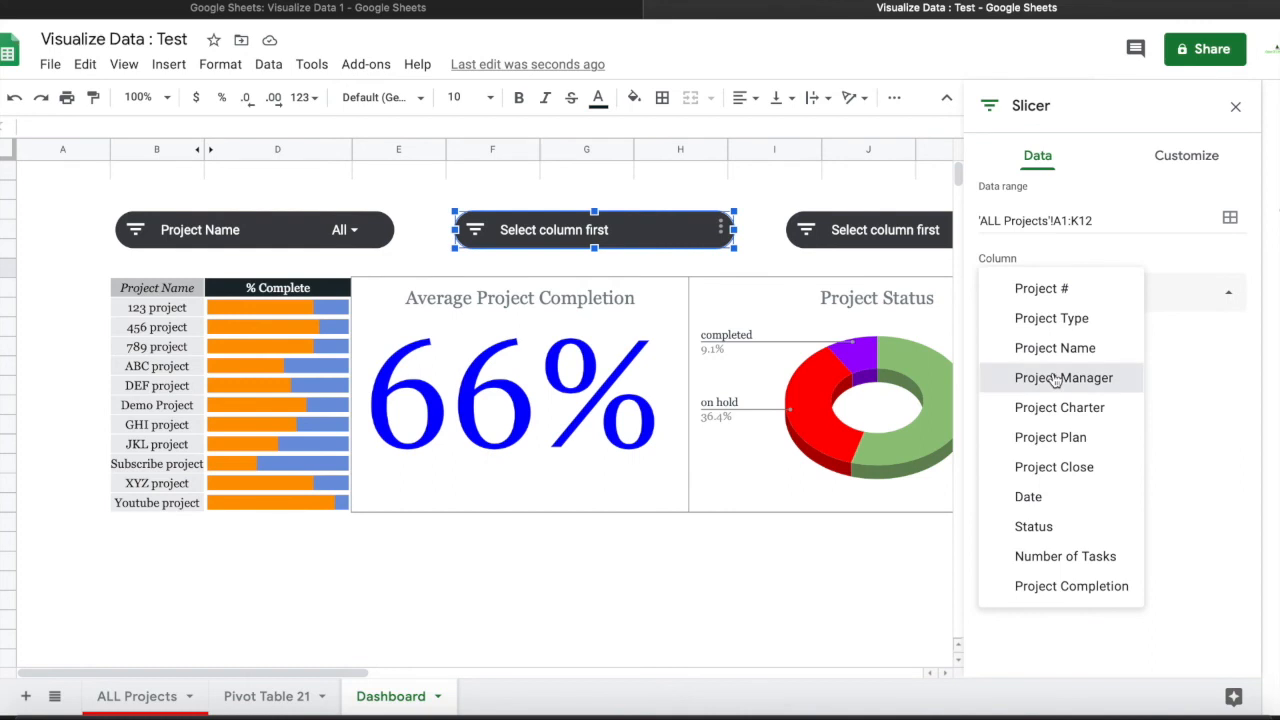
click(1060, 378)
Set the slicer above the Project Status chart to filter by the Project Type column
click(918, 232)
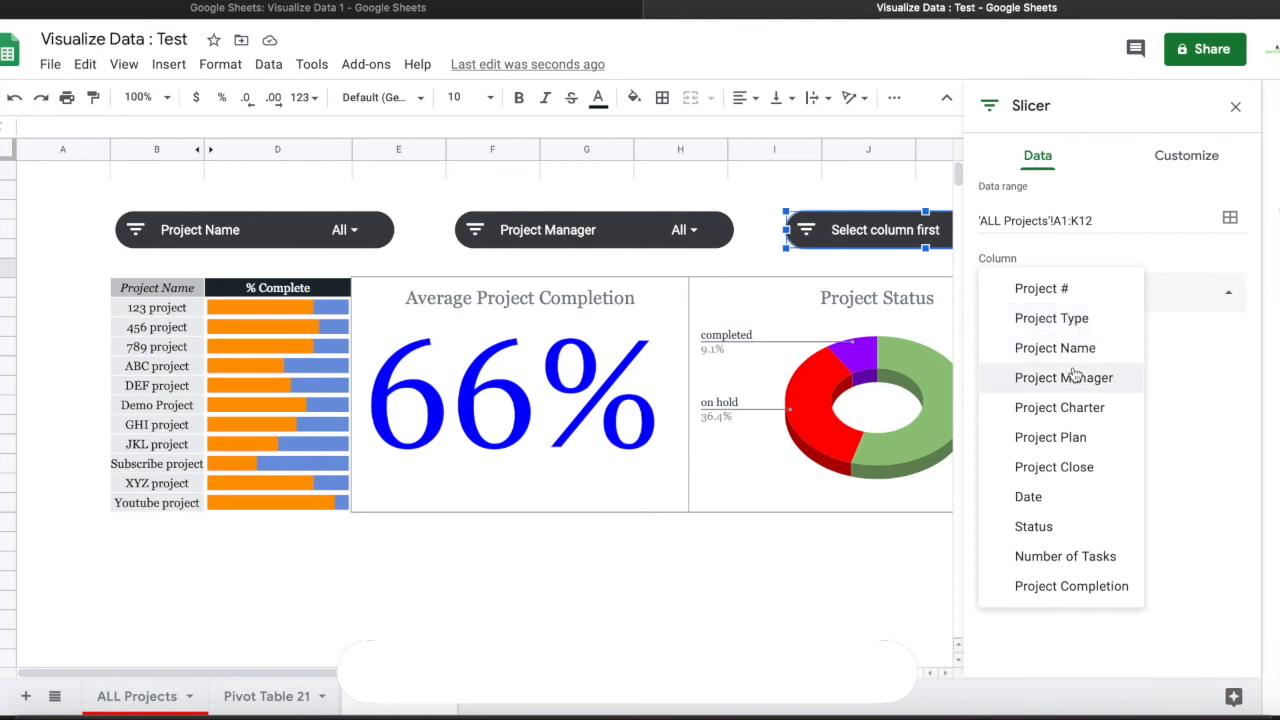
click(1055, 318)
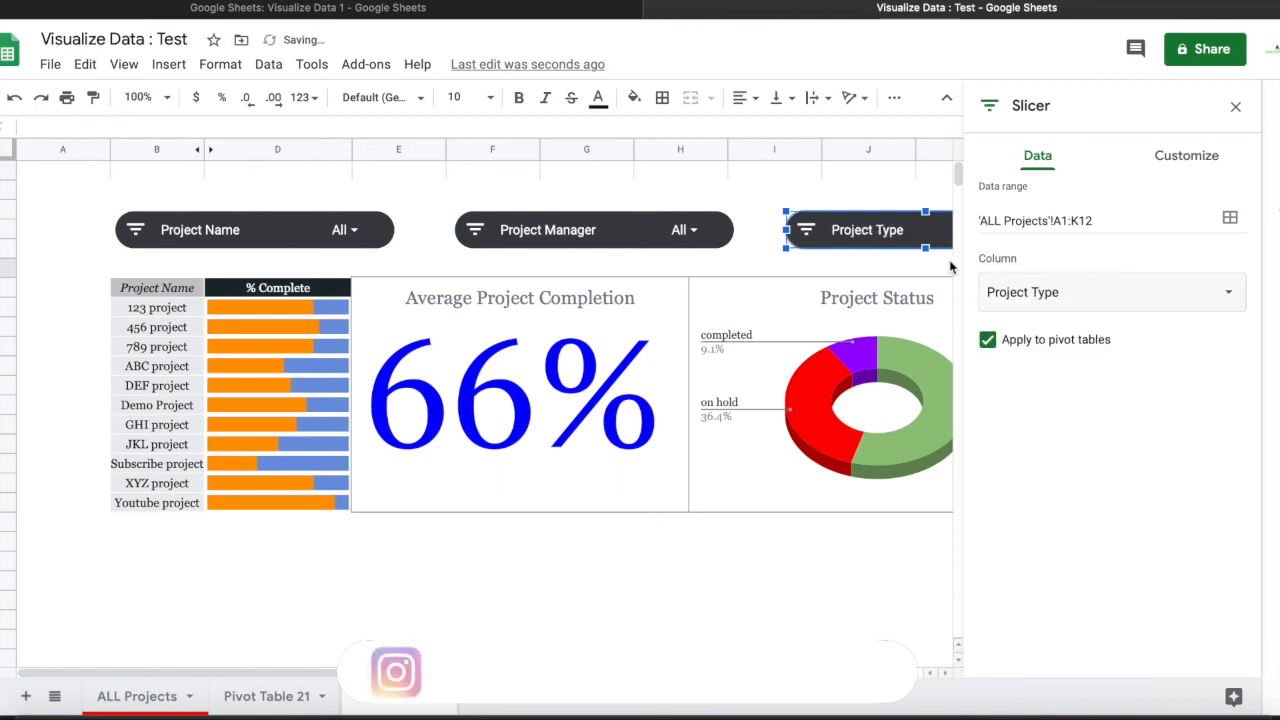
click(868, 192)
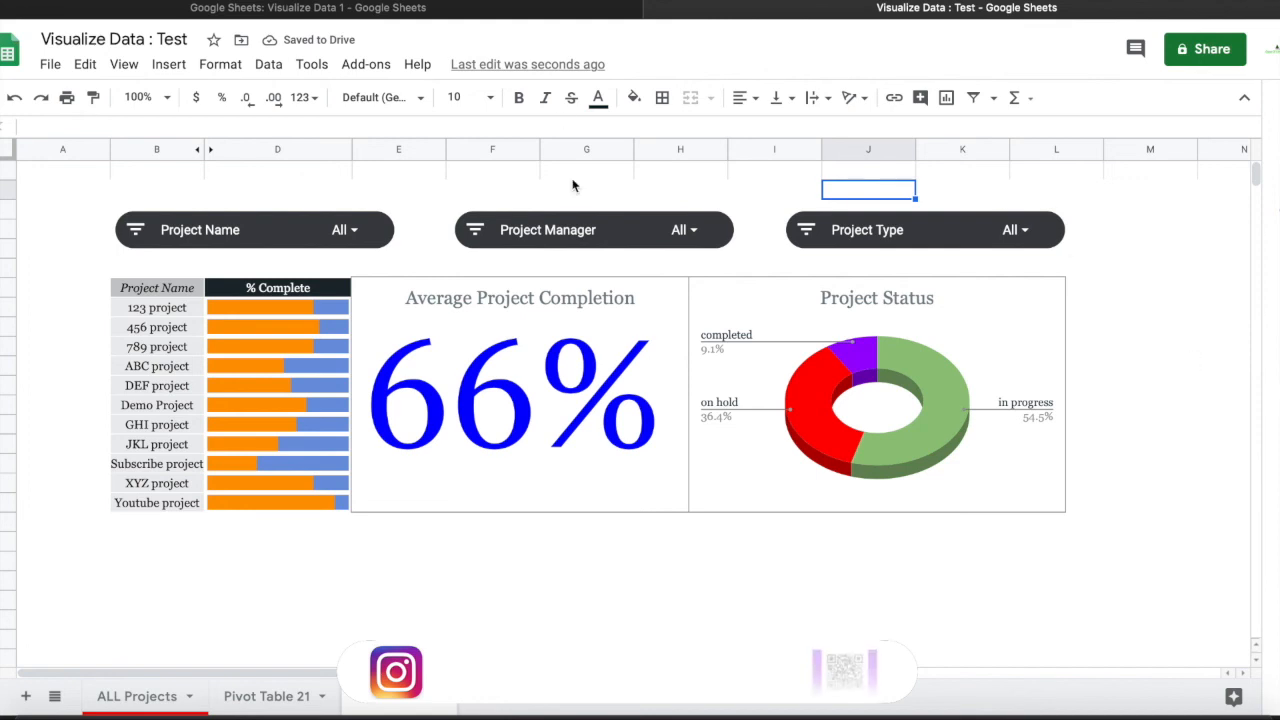
Compare the rebuilt dashboard with the original one in the Google Sheets: Visualize Data 1 spreadsheet
click(510, 10)
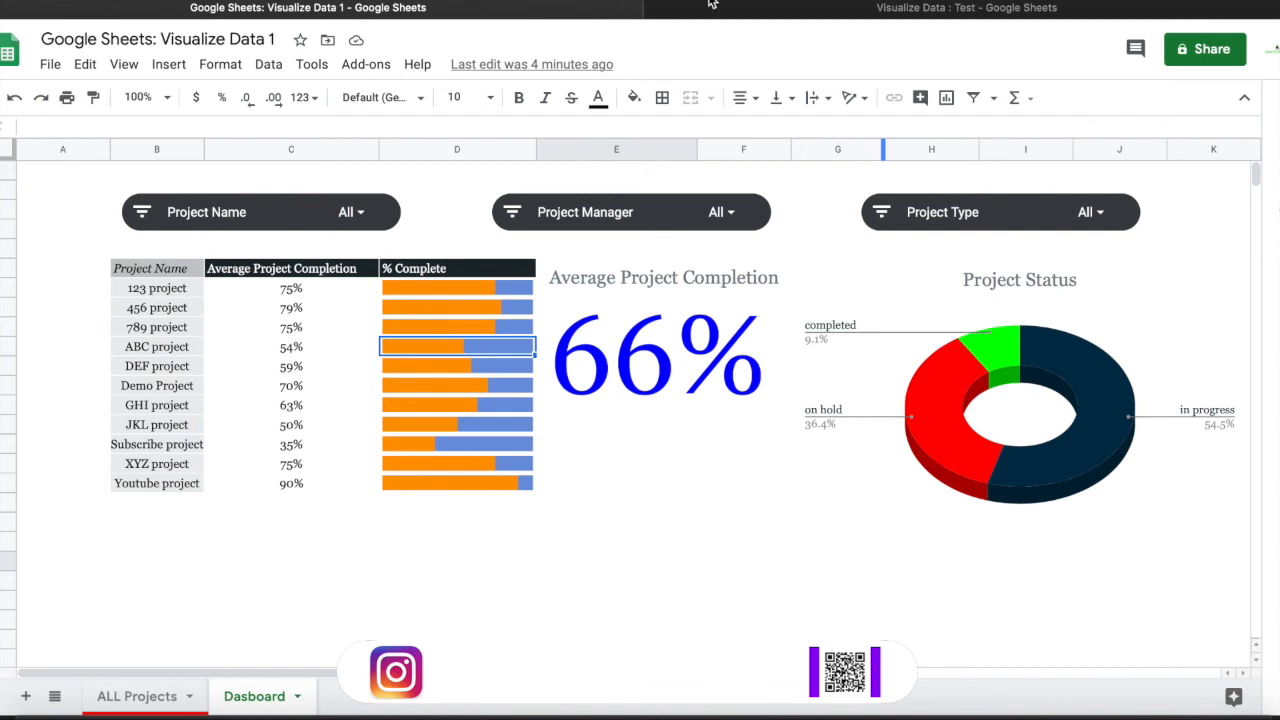
click(865, 12)
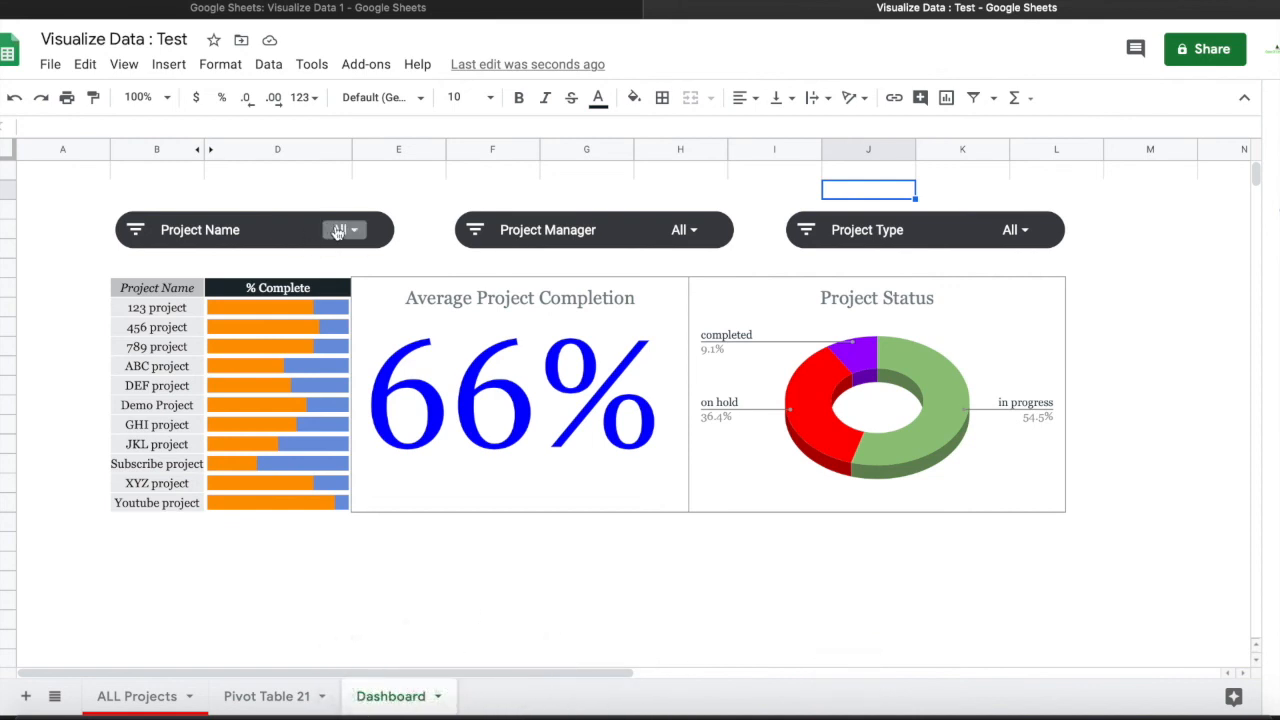
click(501, 483)
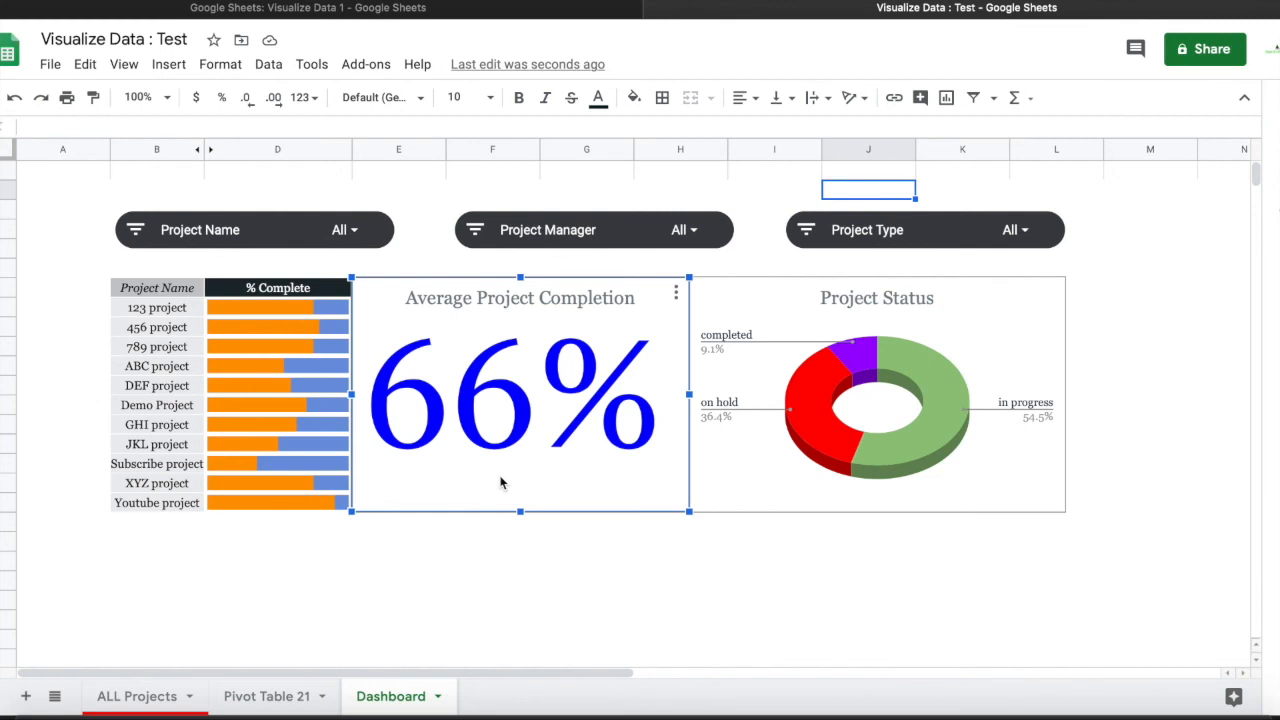
Set the border color of the Average Project Completion scorecard to white
double_click(501, 483)
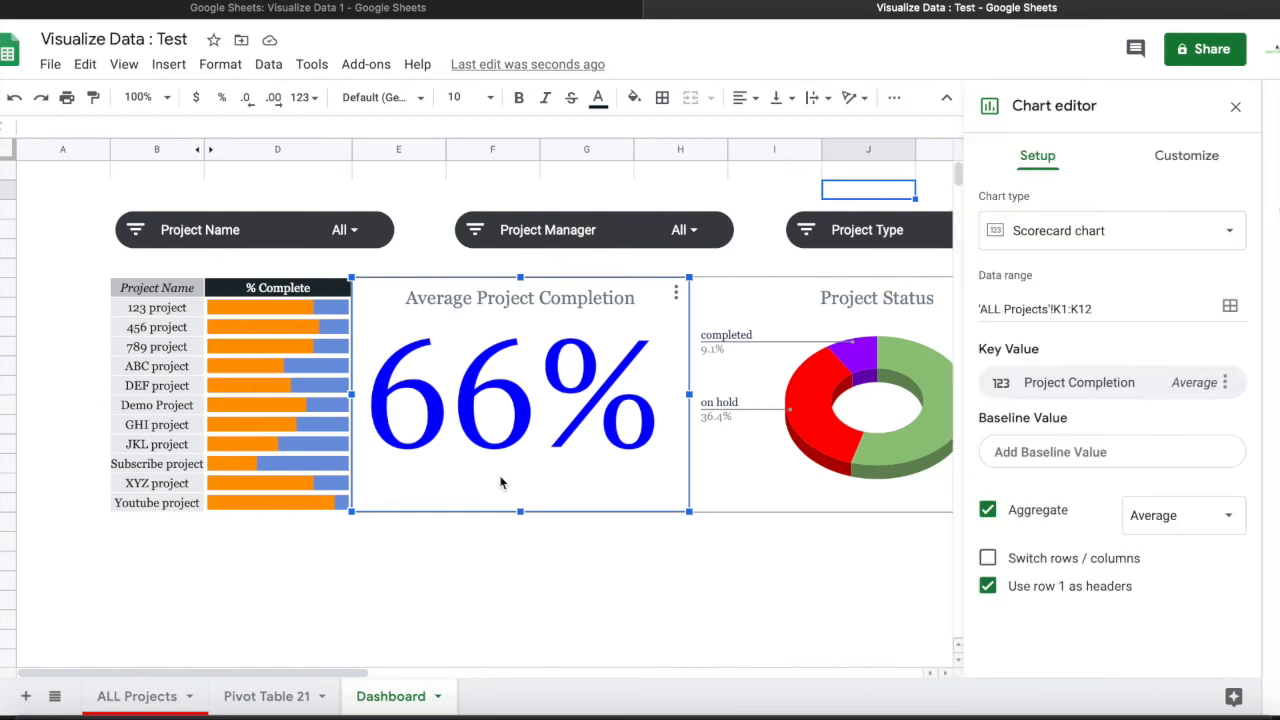
click(1200, 158)
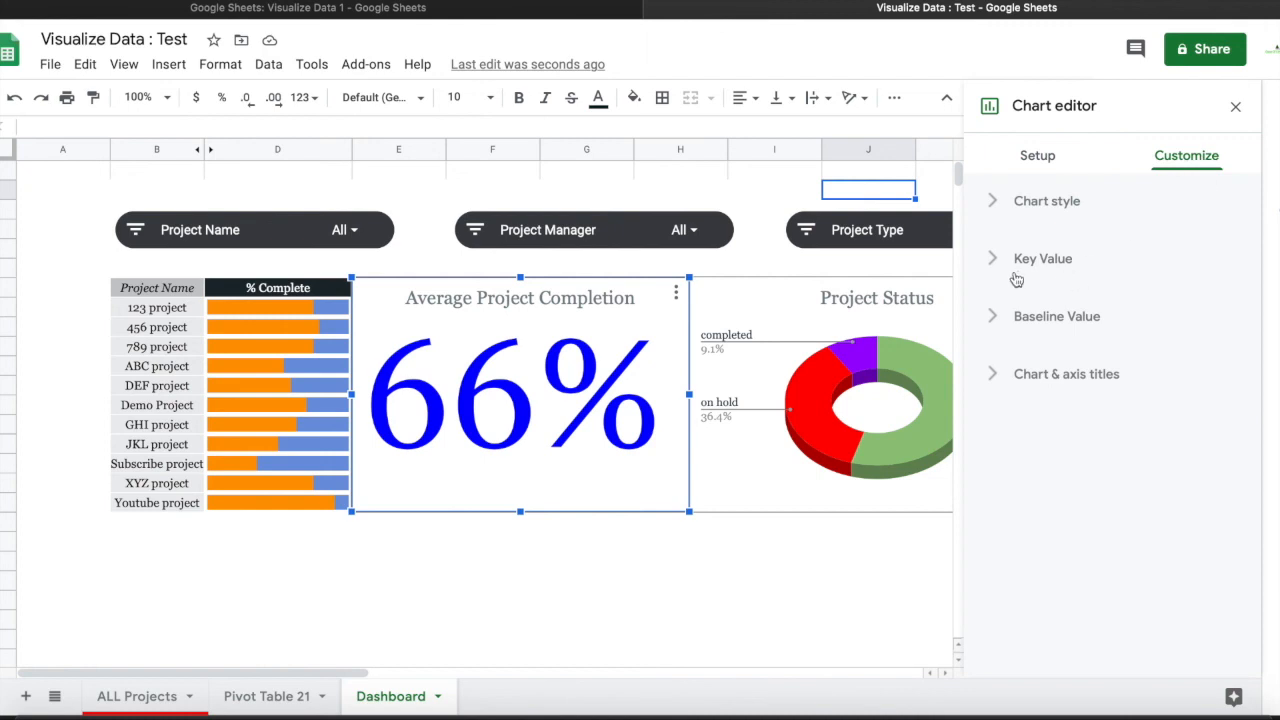
click(995, 203)
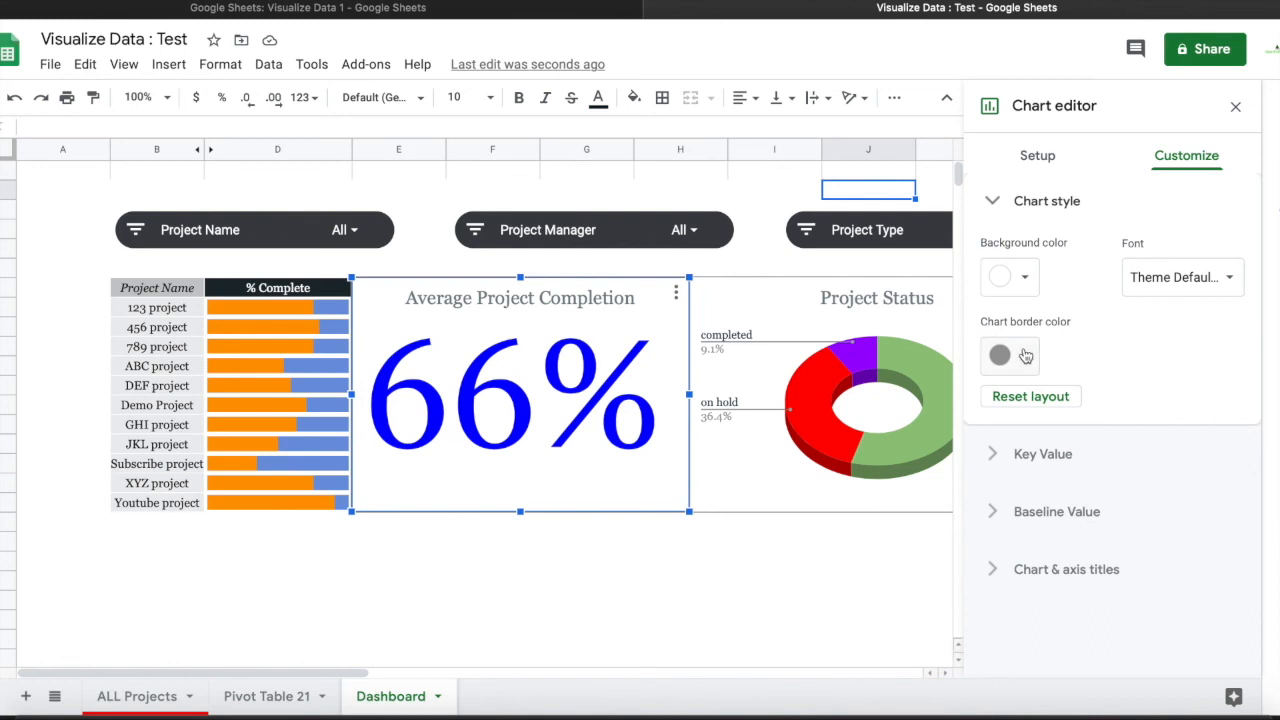
click(1025, 356)
click(1184, 436)
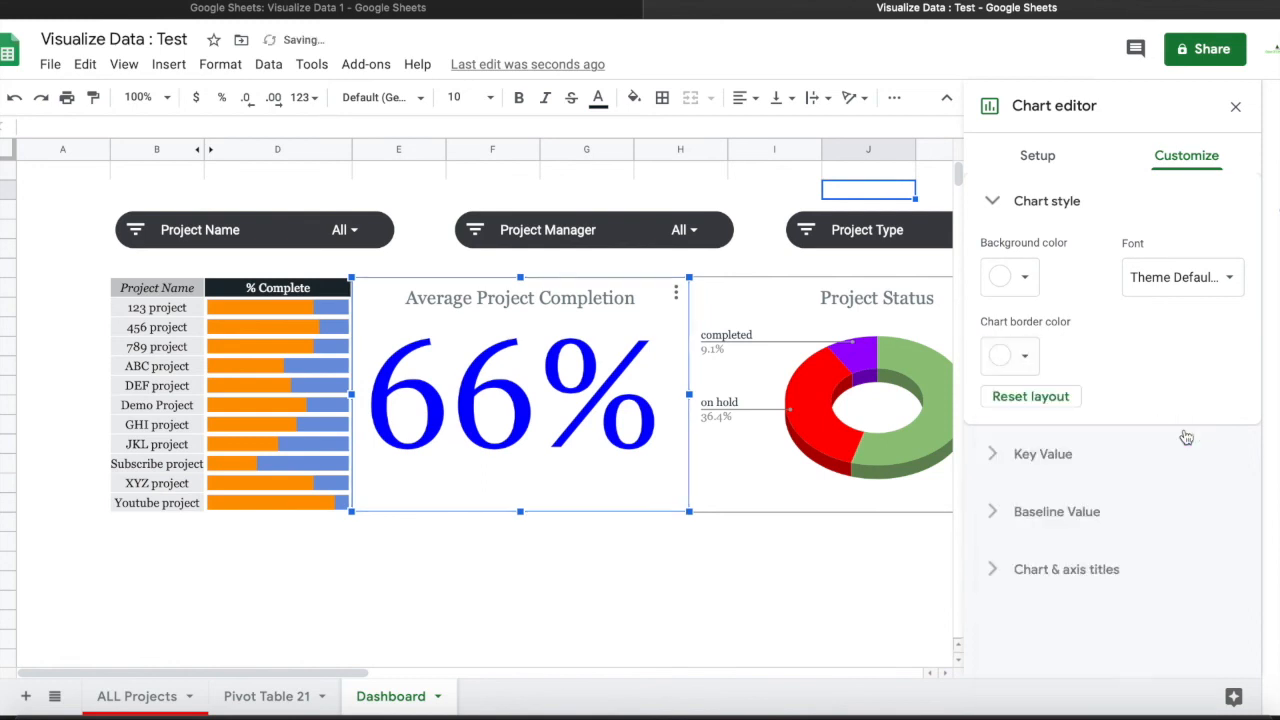
Set the border color of the Project Status donut chart to white
click(906, 500)
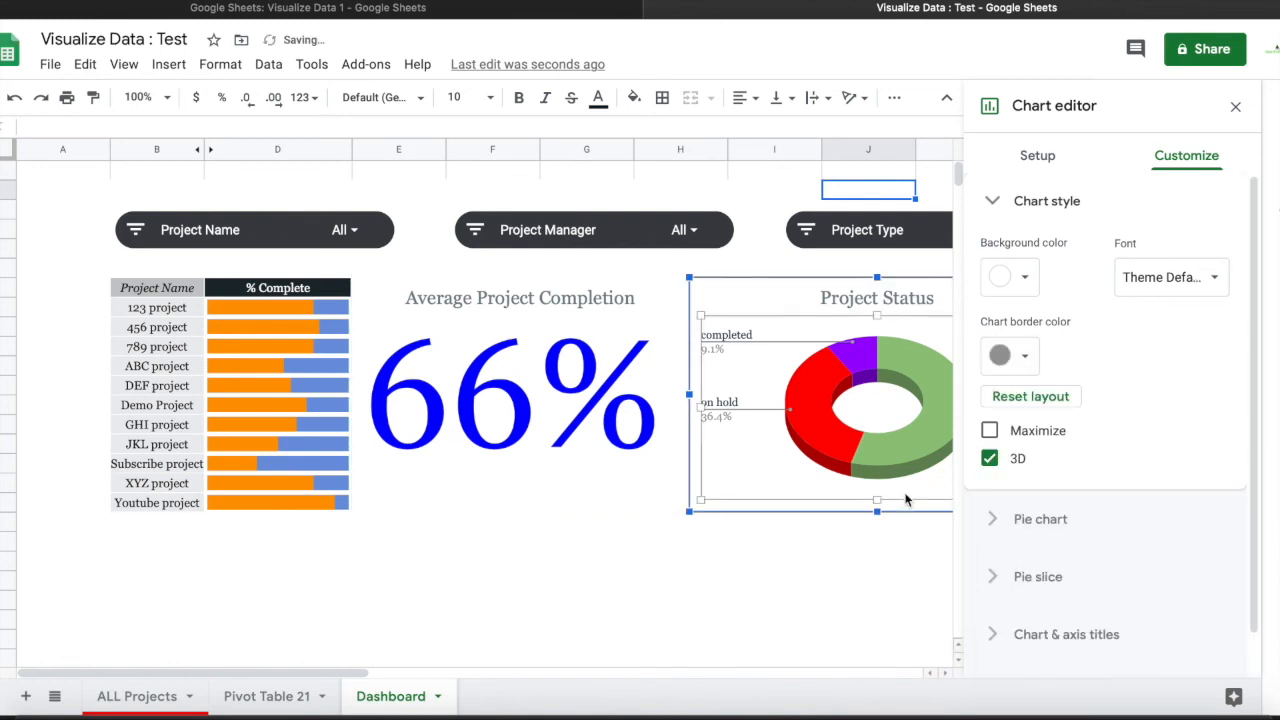
click(777, 299)
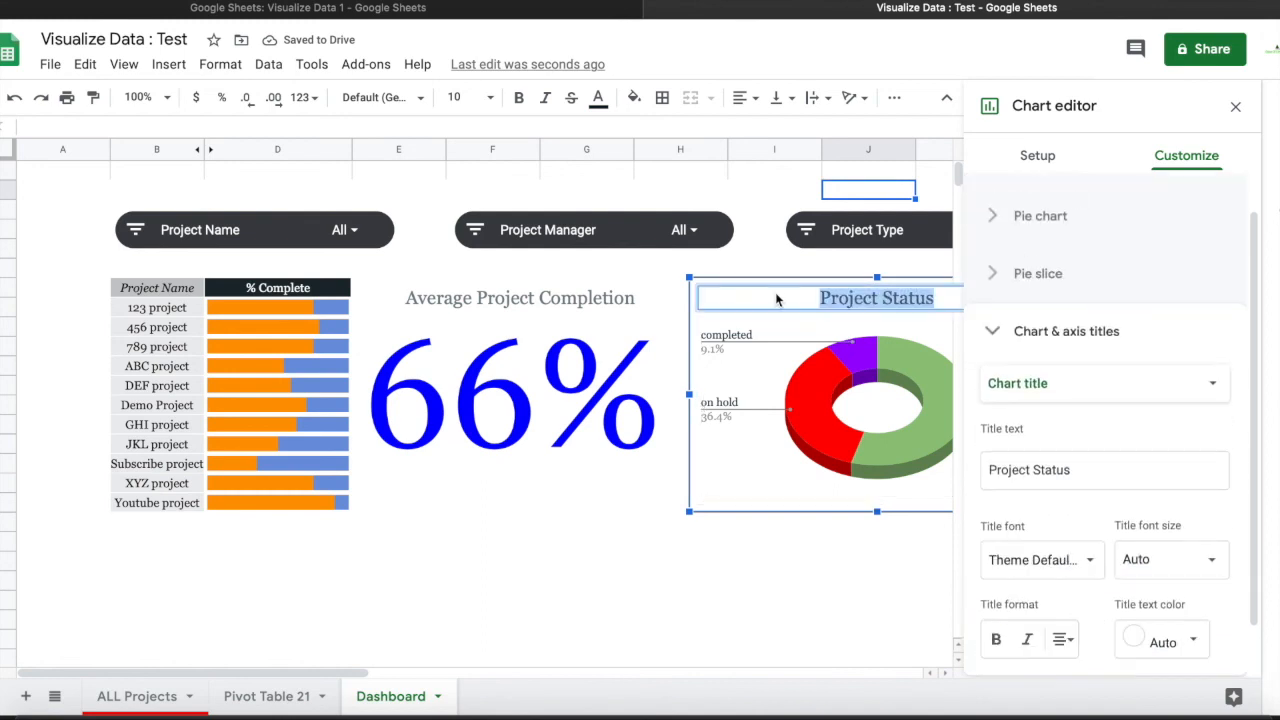
click(982, 222)
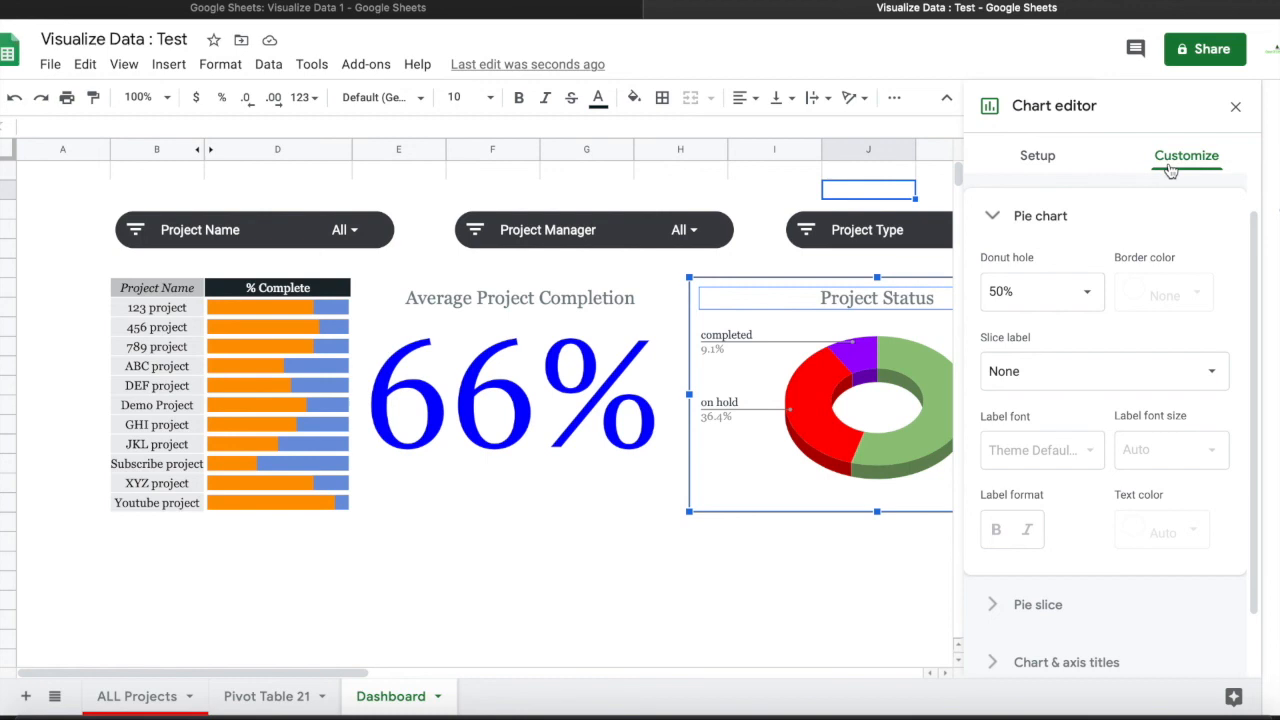
click(998, 215)
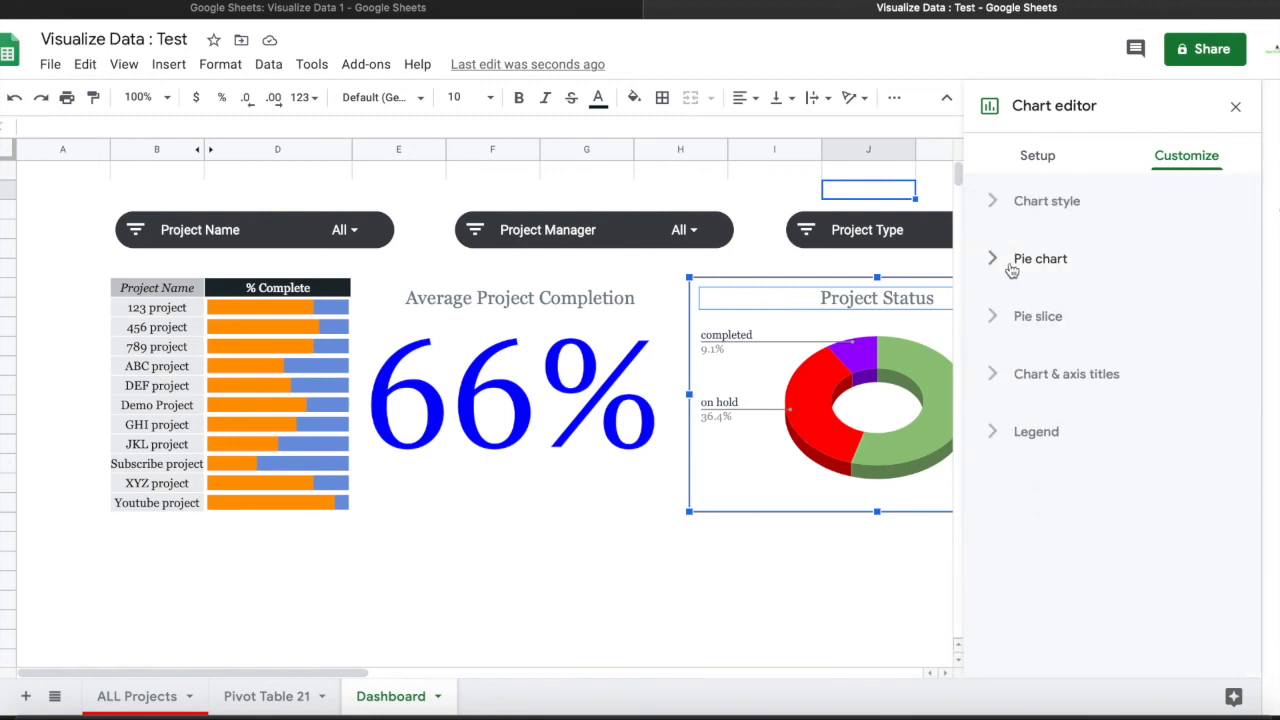
click(997, 203)
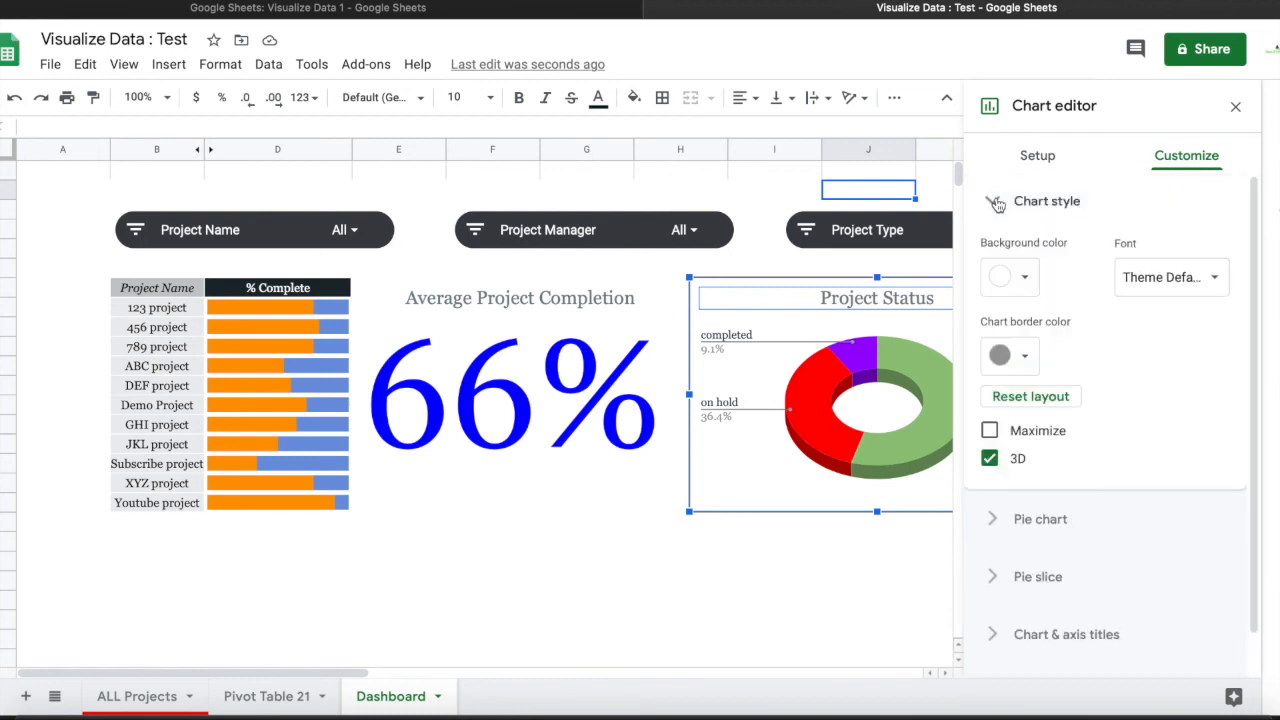
click(1012, 355)
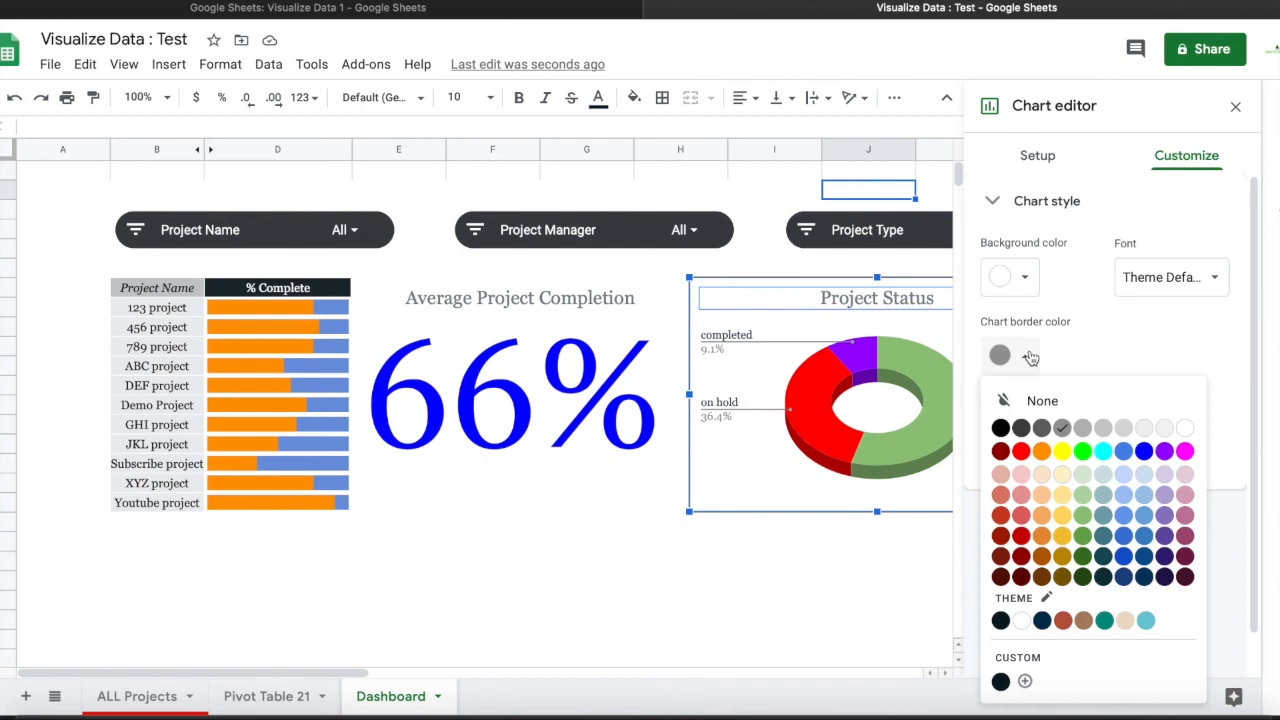
click(1183, 432)
click(810, 546)
Enlarge the Project Status chart by extending its lower edge downward by about two rows
click(870, 437)
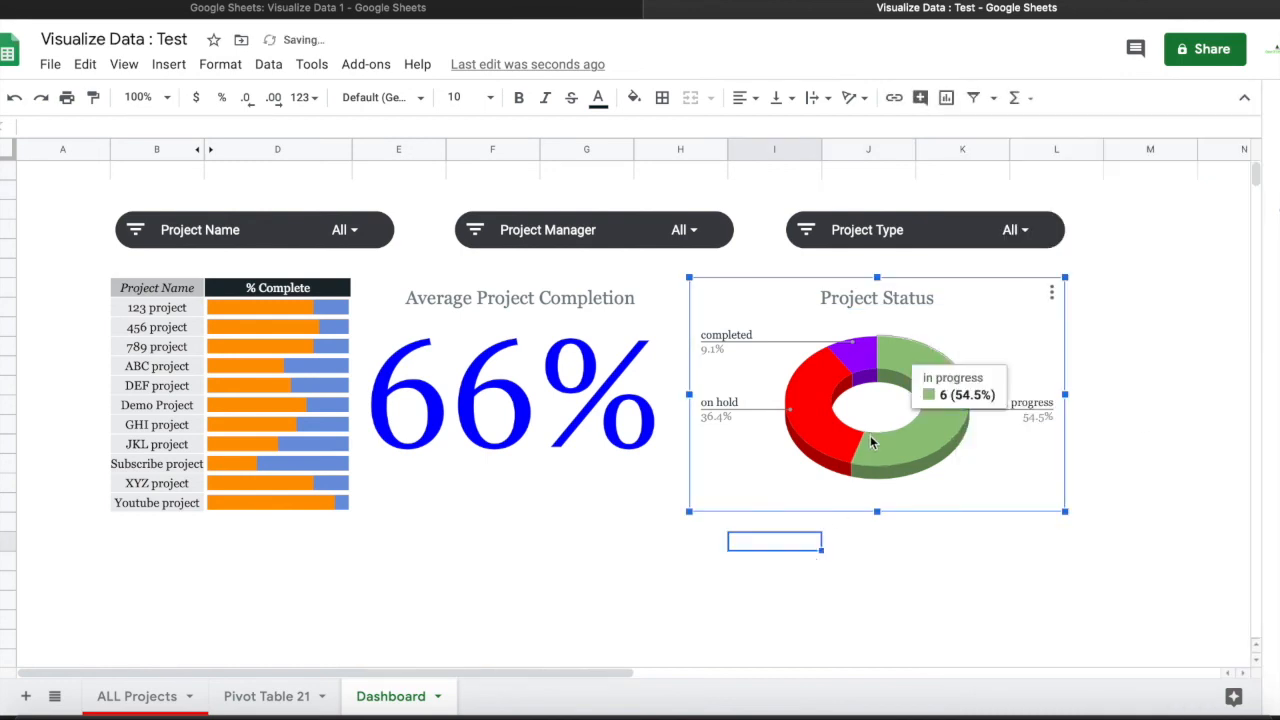
drag(876, 512, 877, 553)
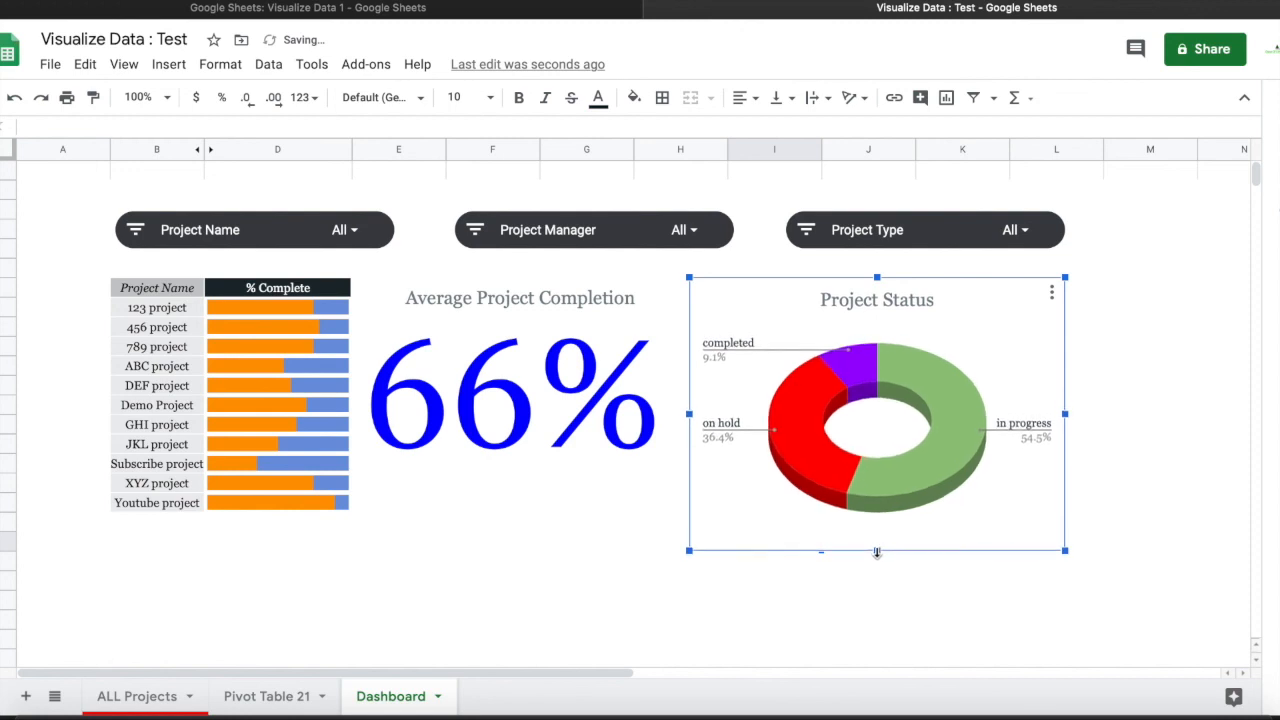
click(1170, 474)
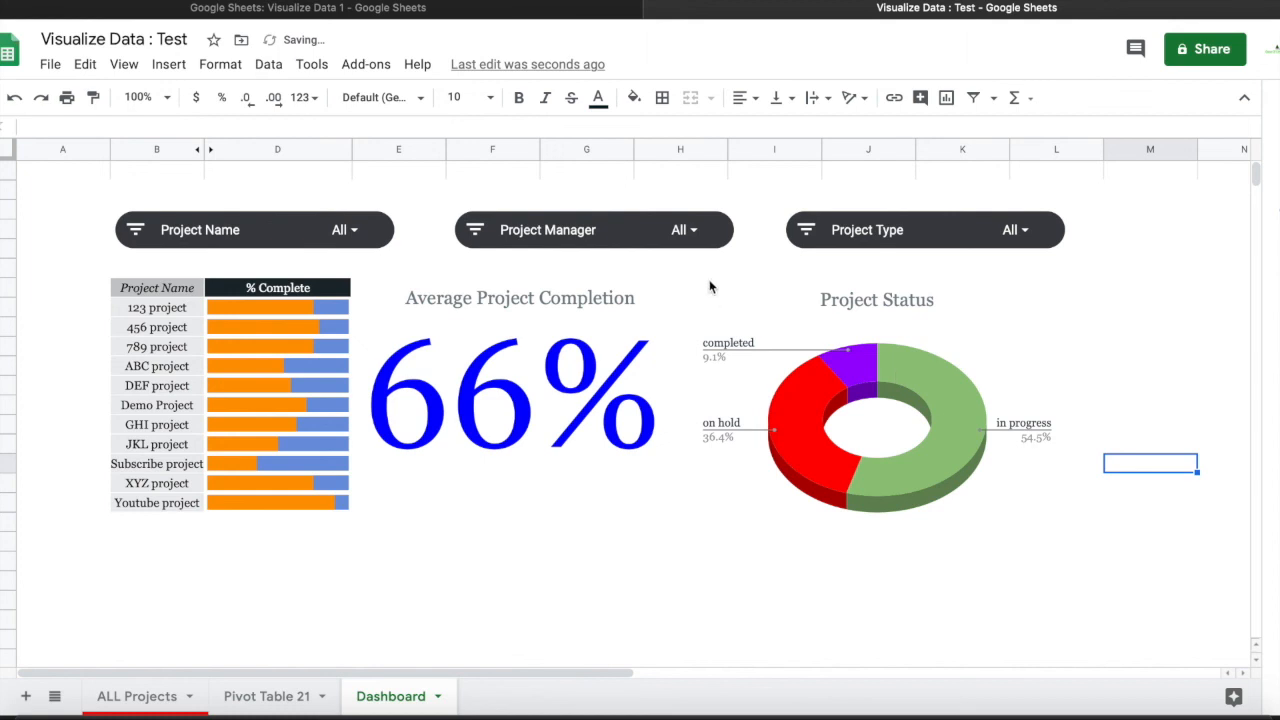
Shift the Project Type slicer slightly right so the three slicers are evenly spaced on one line
click(930, 233)
drag(930, 233, 940, 236)
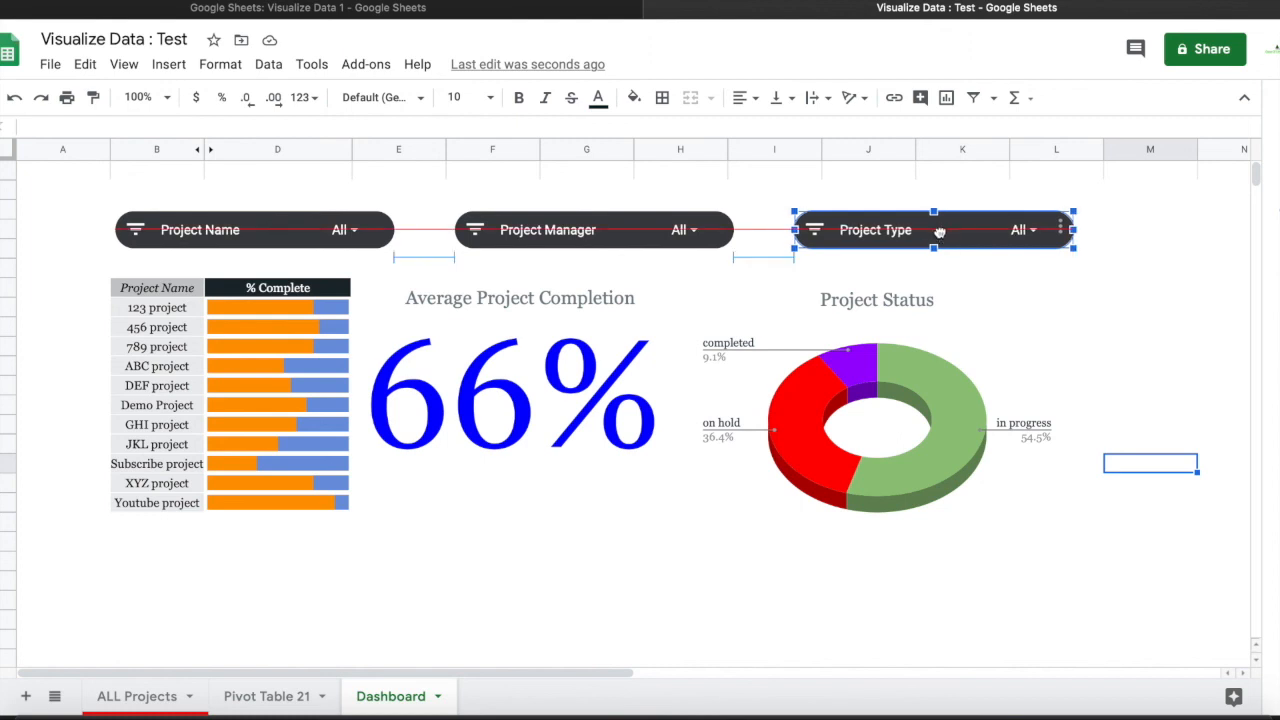
drag(940, 233, 940, 233)
click(1176, 307)
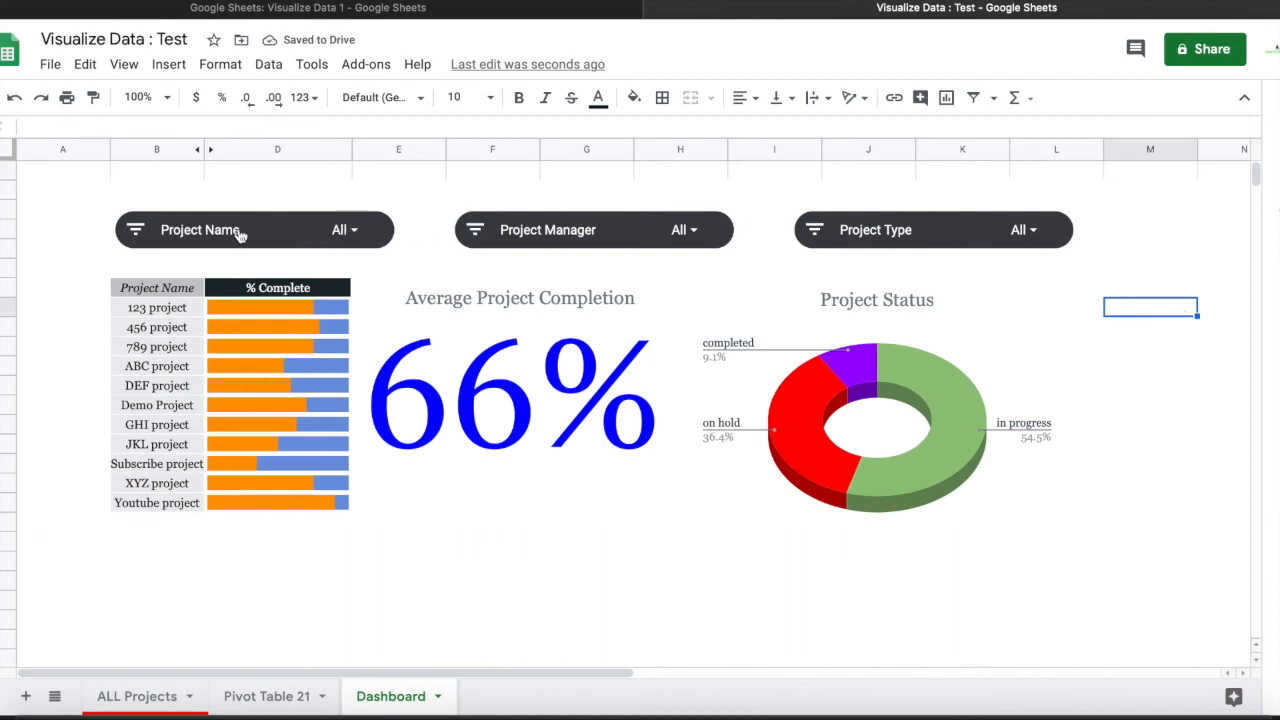
Filter the dashboard with the Project Name slicer to only 456 project and 789 project
click(343, 230)
click(205, 306)
click(186, 418)
click(189, 437)
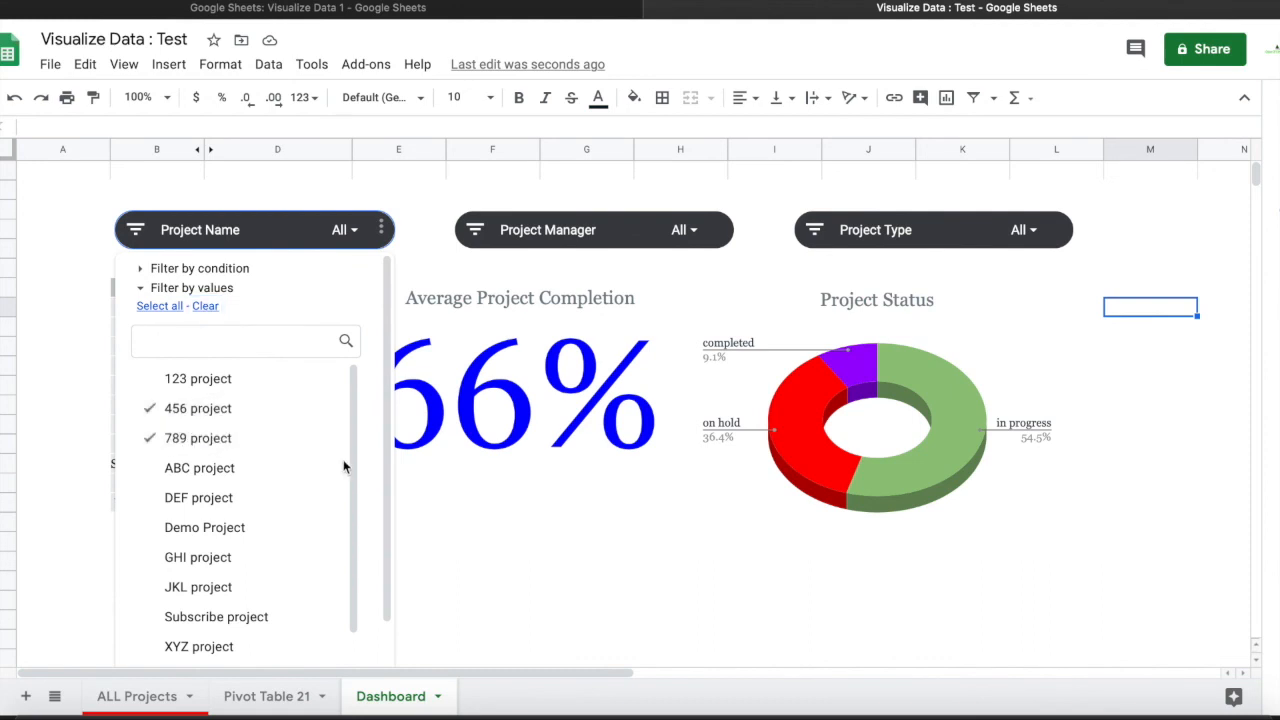
scroll(330, 565, down, 1)
click(333, 645)
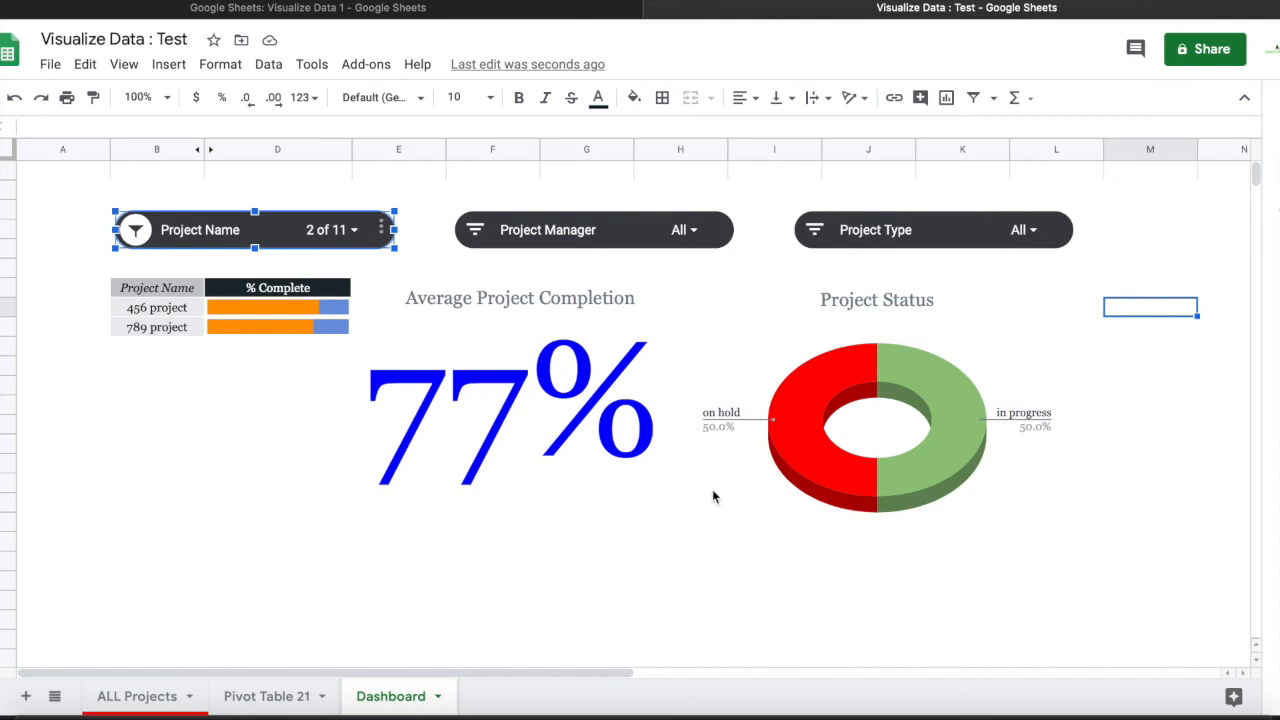
Reset the Project Name slicer so that all projects are selected
click(361, 239)
click(178, 307)
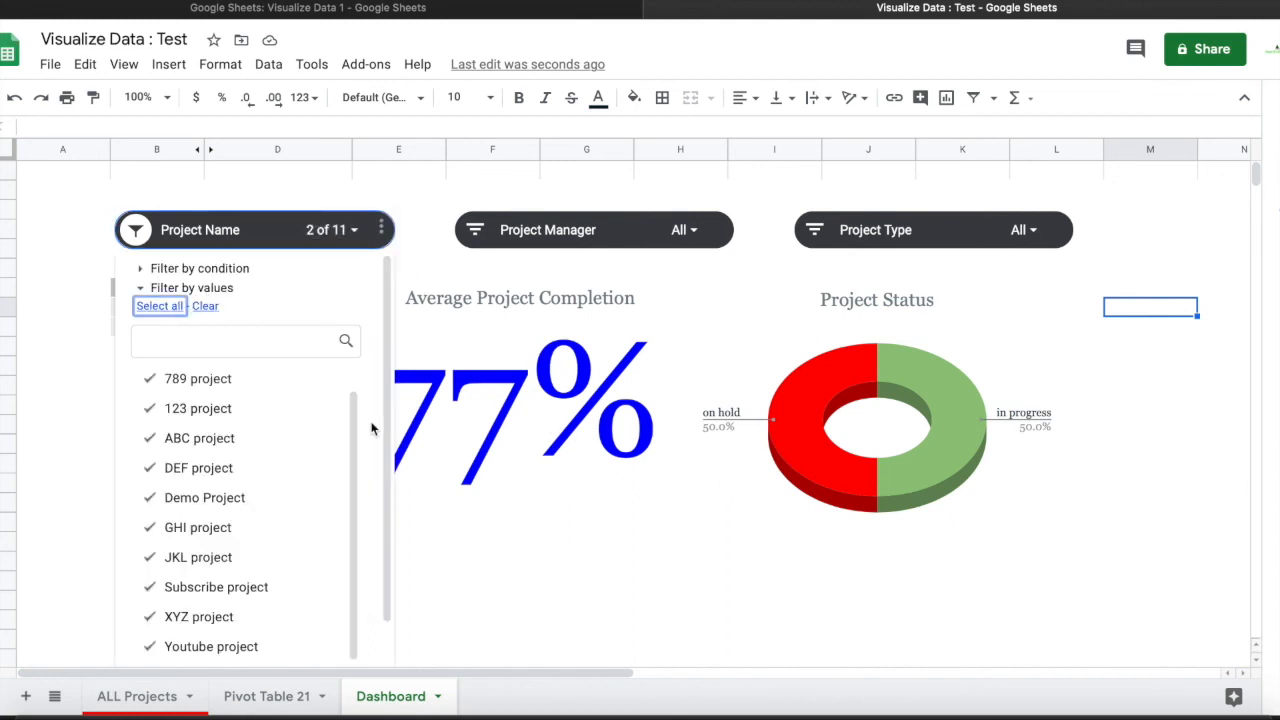
scroll(371, 428, down, 2)
click(337, 646)
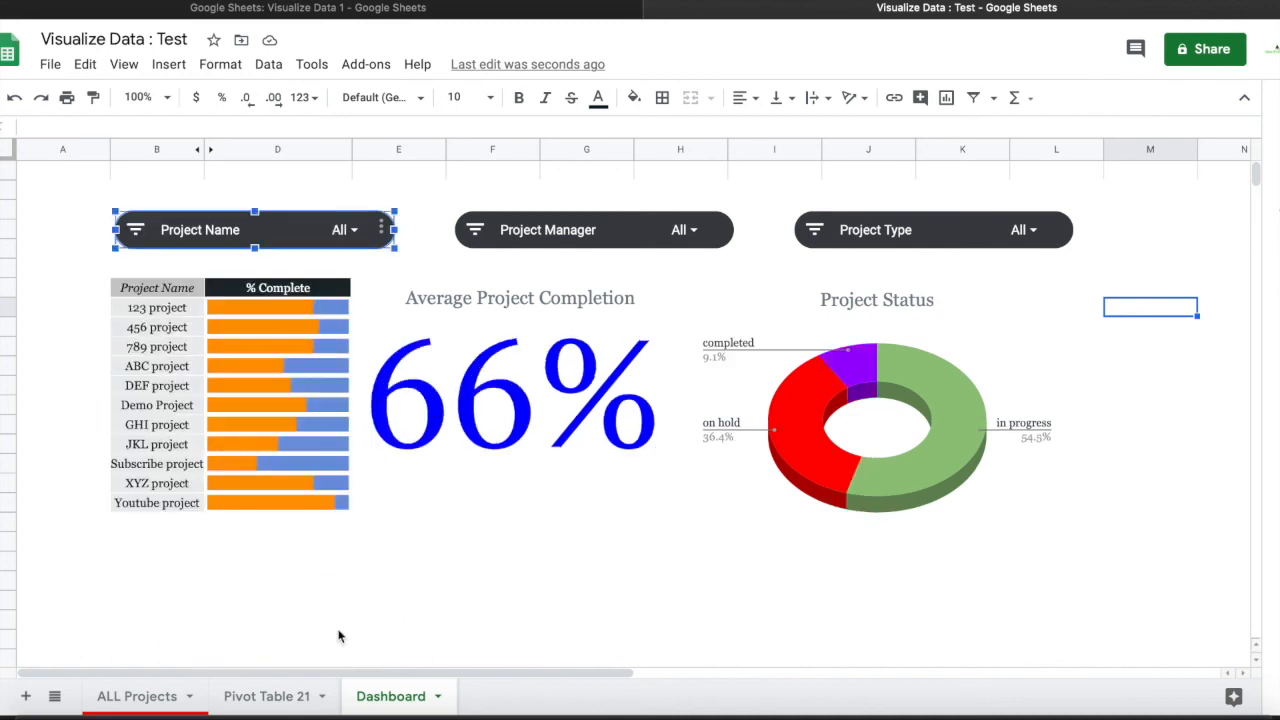
Filter the dashboard with the Project Manager slicer, excluding only the first listed manager
click(684, 230)
click(577, 382)
click(580, 410)
click(600, 410)
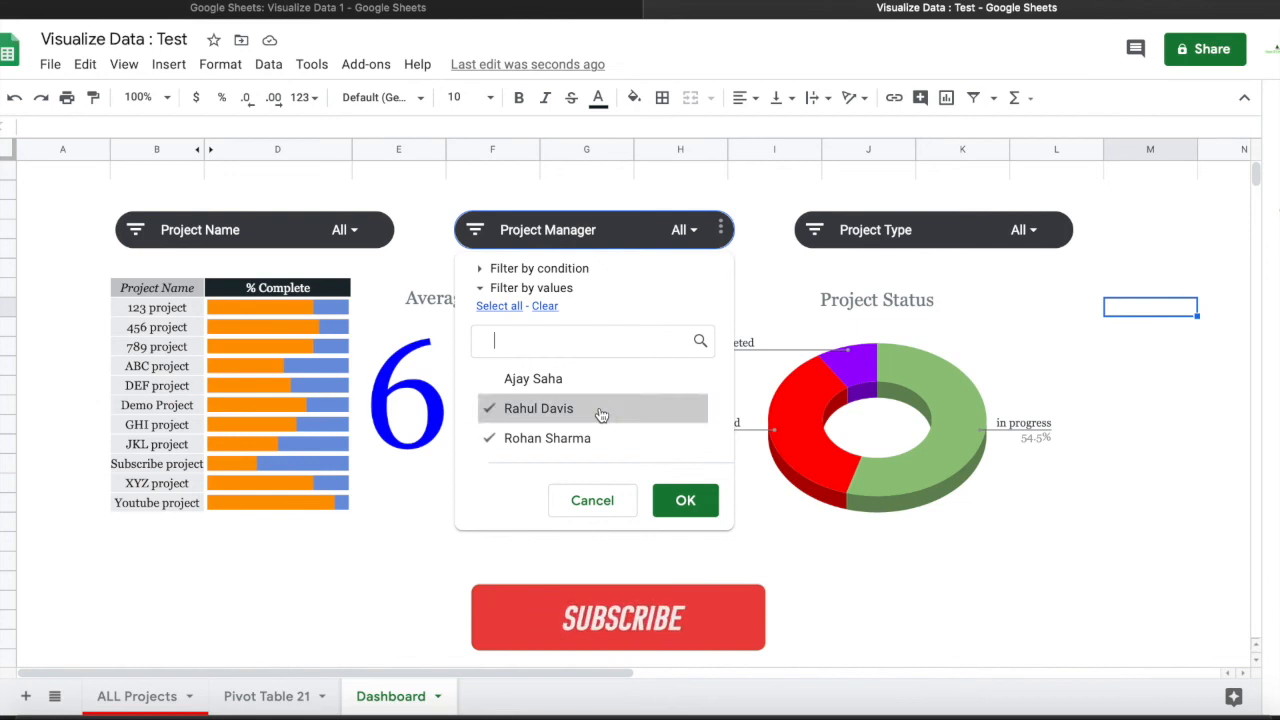
click(685, 501)
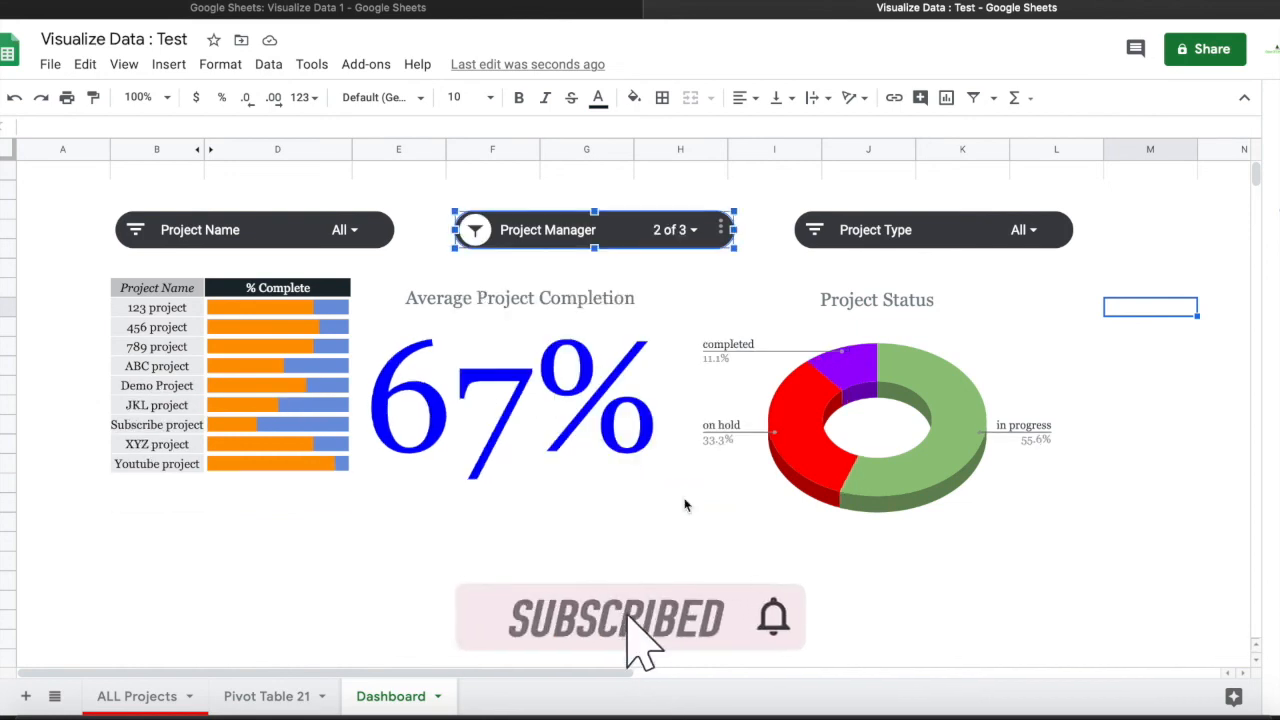
Reset the Project Manager slicer so that all managers are selected
click(500, 232)
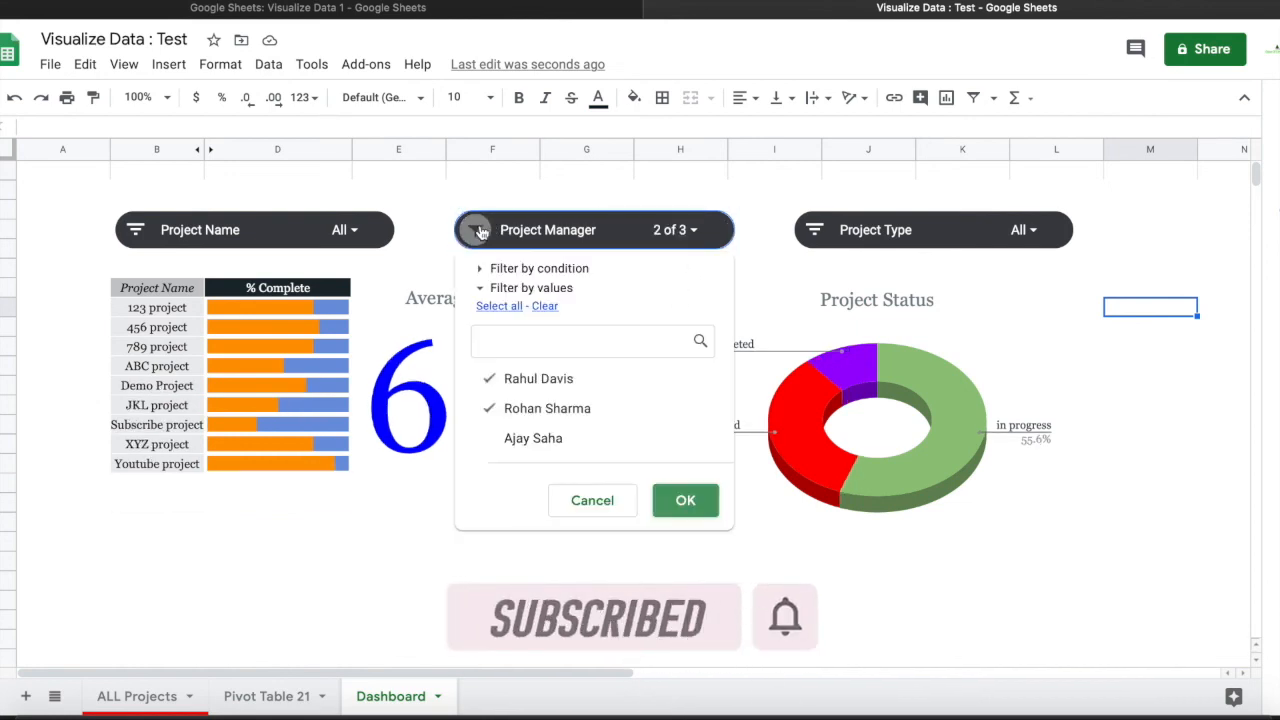
click(518, 306)
click(684, 499)
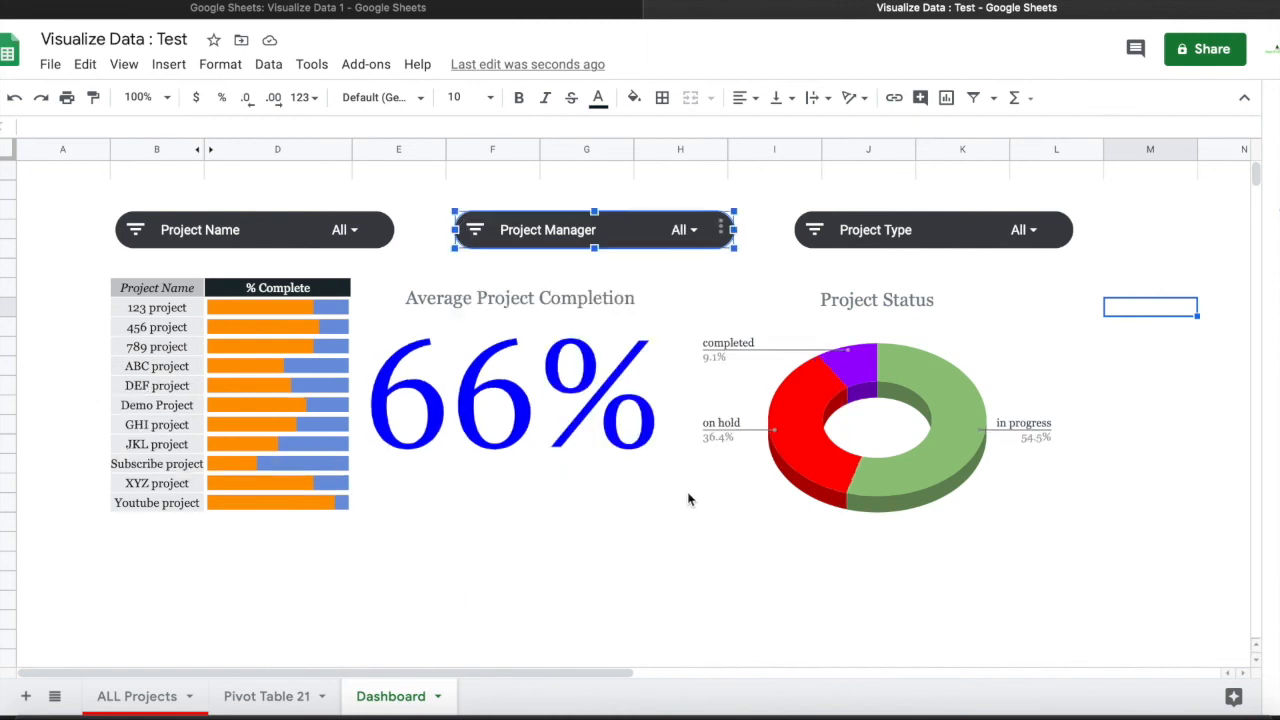
Filter the dashboard with the Project Type slicer to only Other Project by excluding Building Project
click(815, 230)
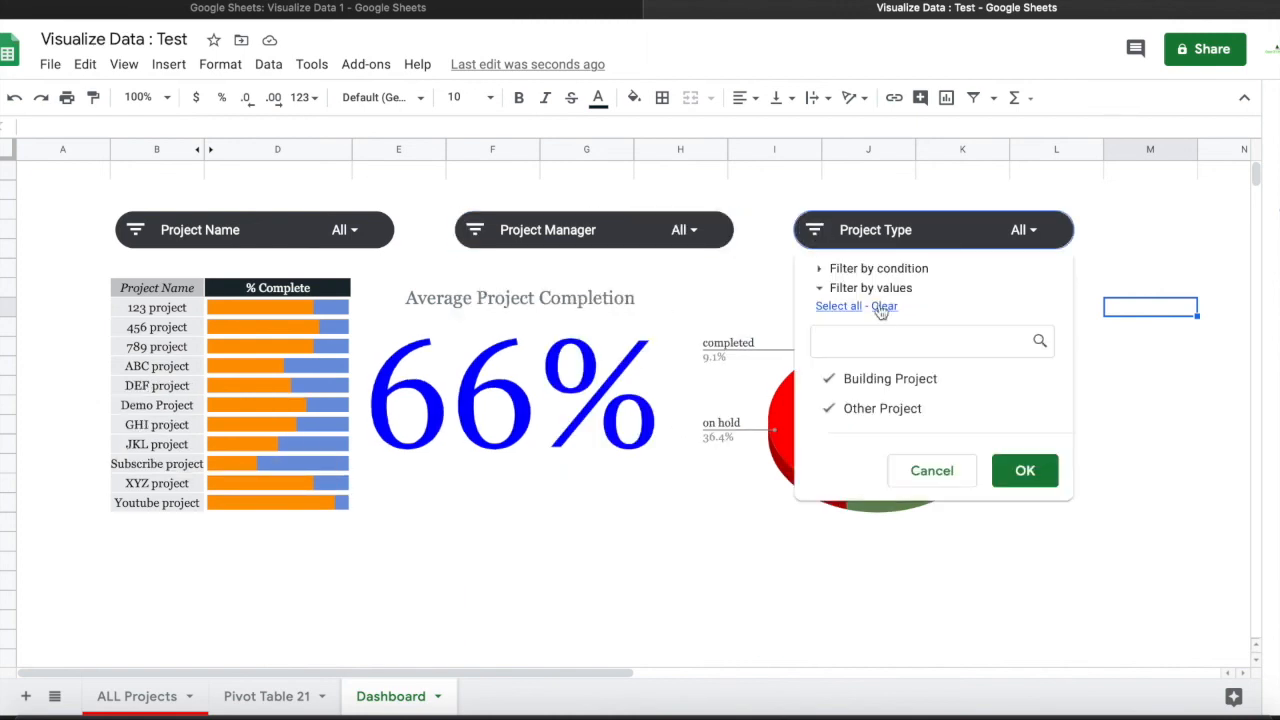
click(885, 378)
click(1017, 474)
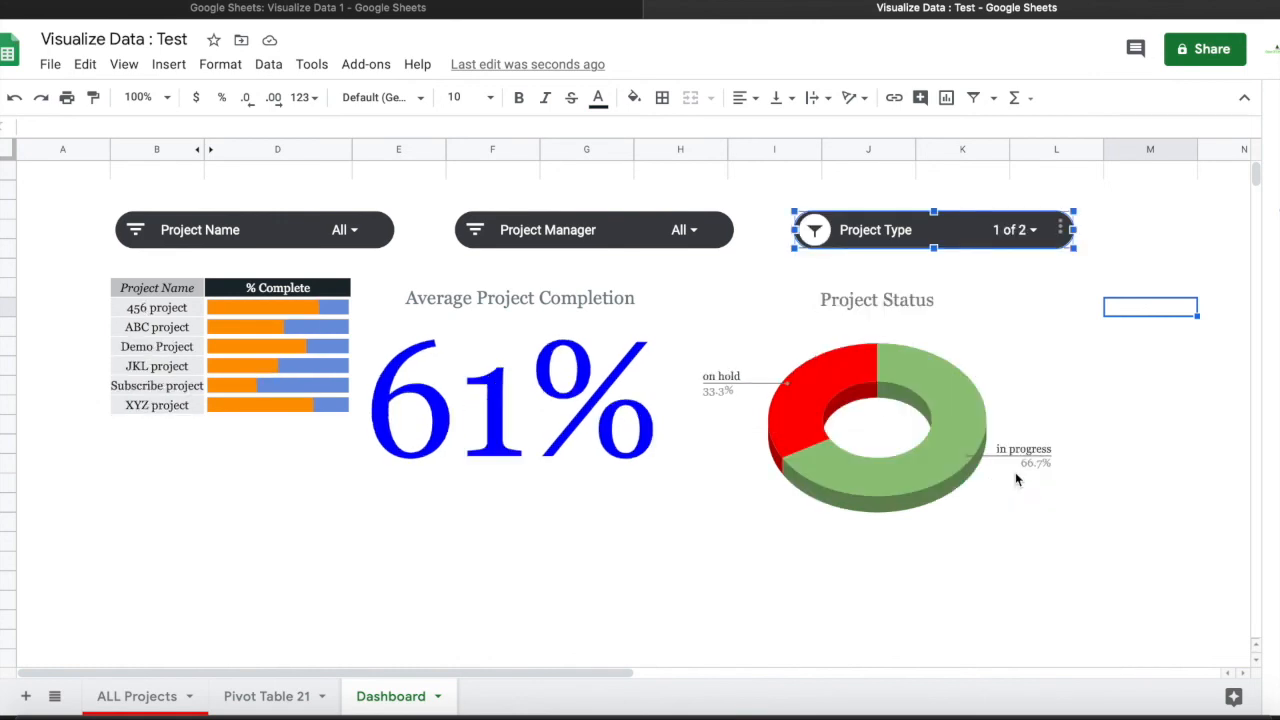
Include Building Project again in the Project Type slicer and deselect the slicer
click(815, 230)
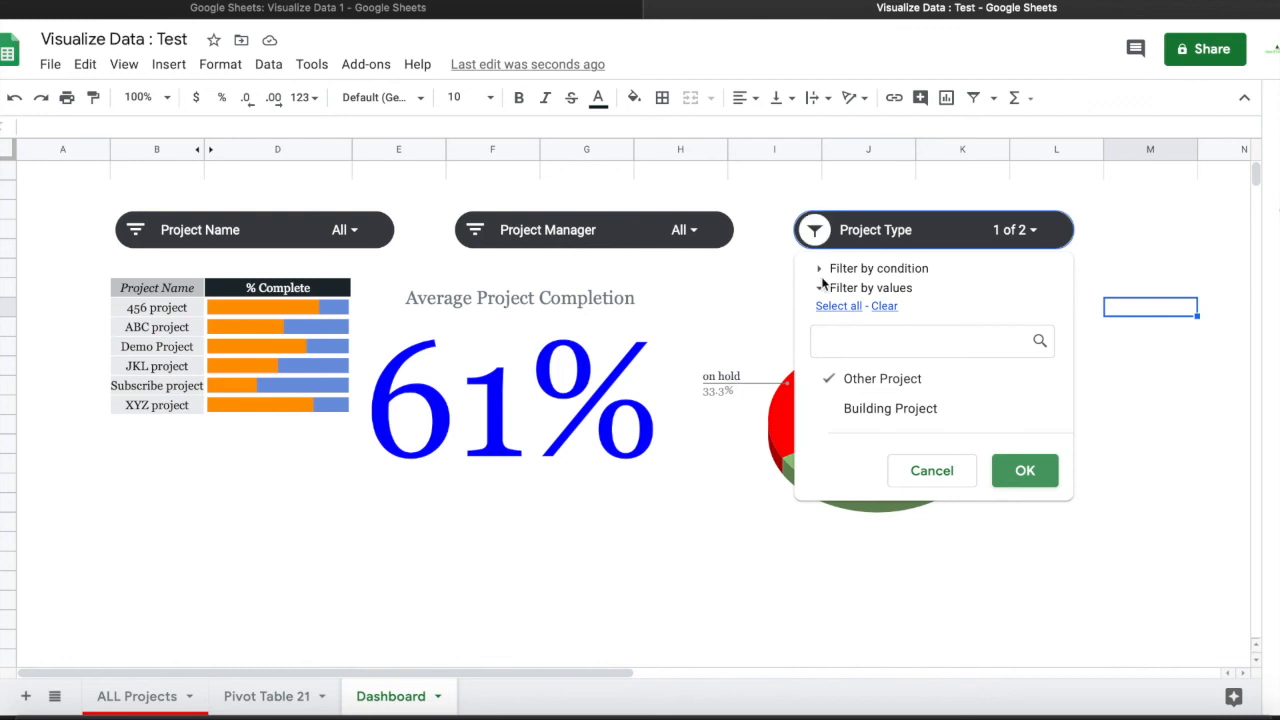
click(836, 408)
click(1016, 475)
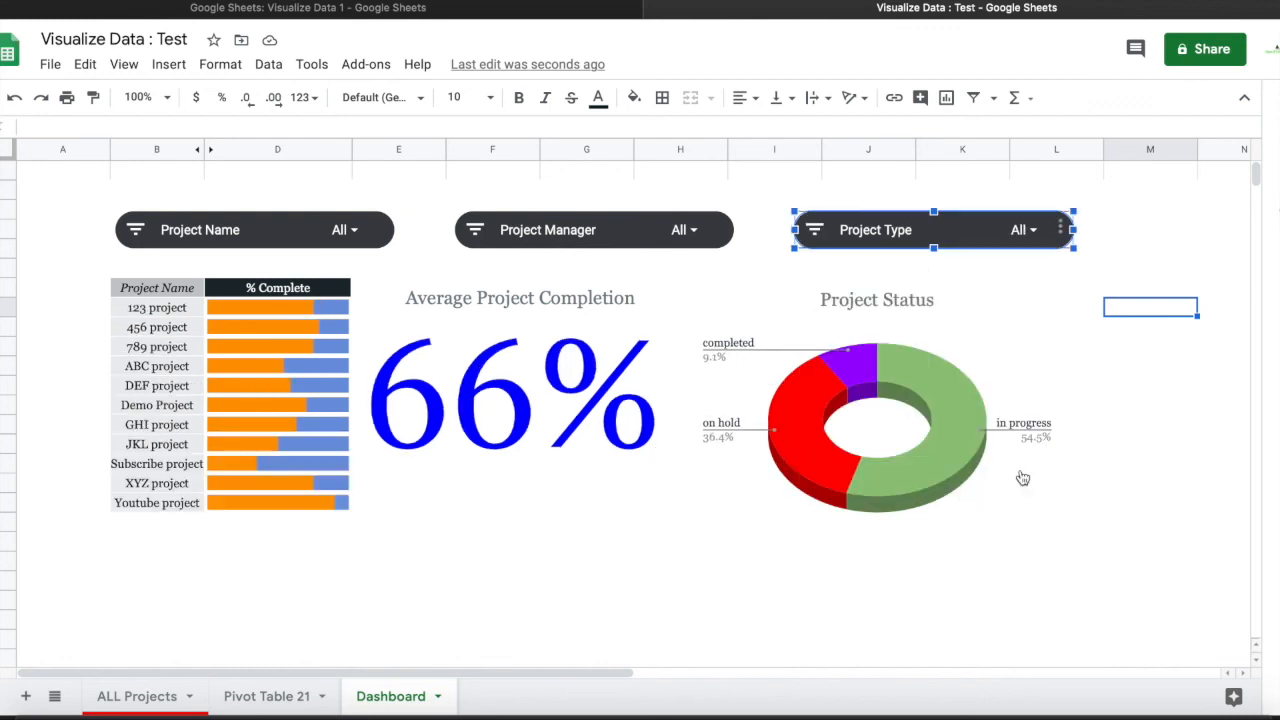
click(1143, 428)
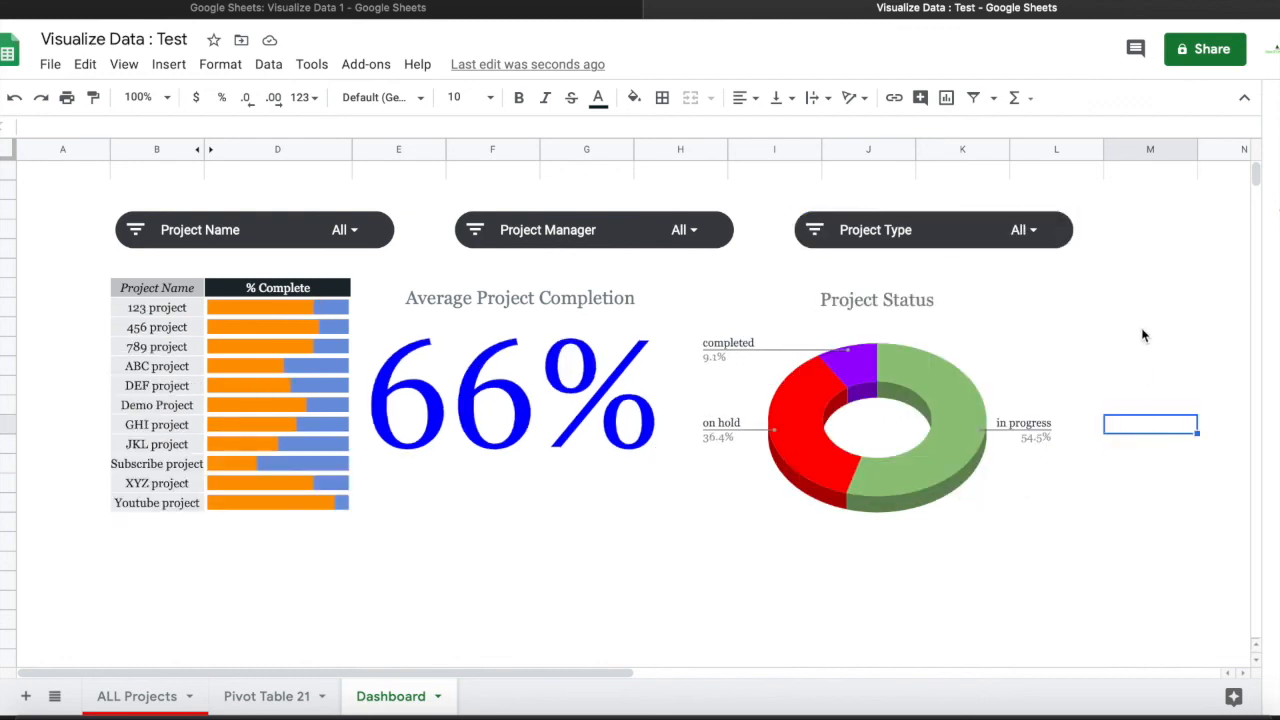